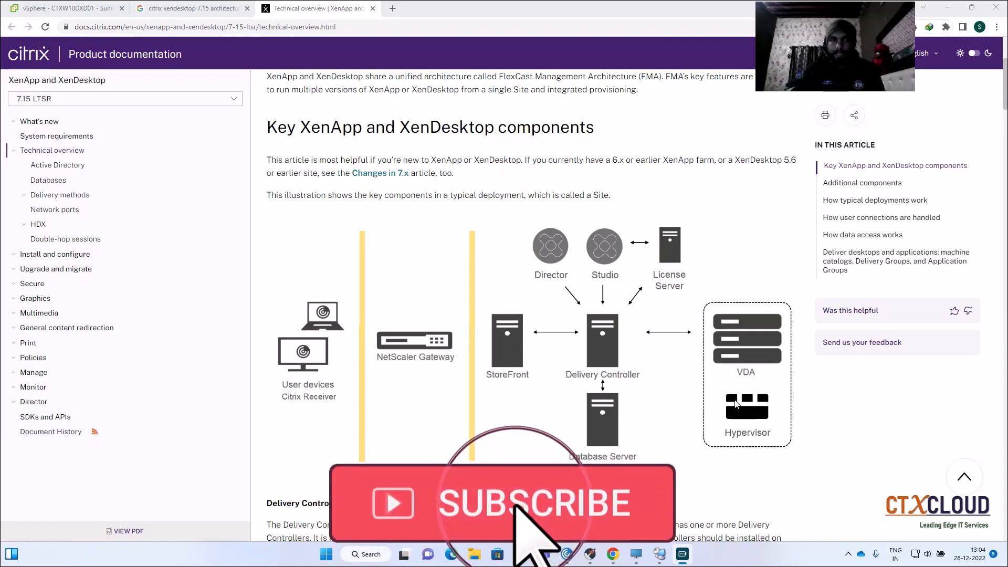
- Review the hypervisor in vSphere and the CTXSQLSVR01 database server session against the Citrix architecture diagram
left_click(58, 9)
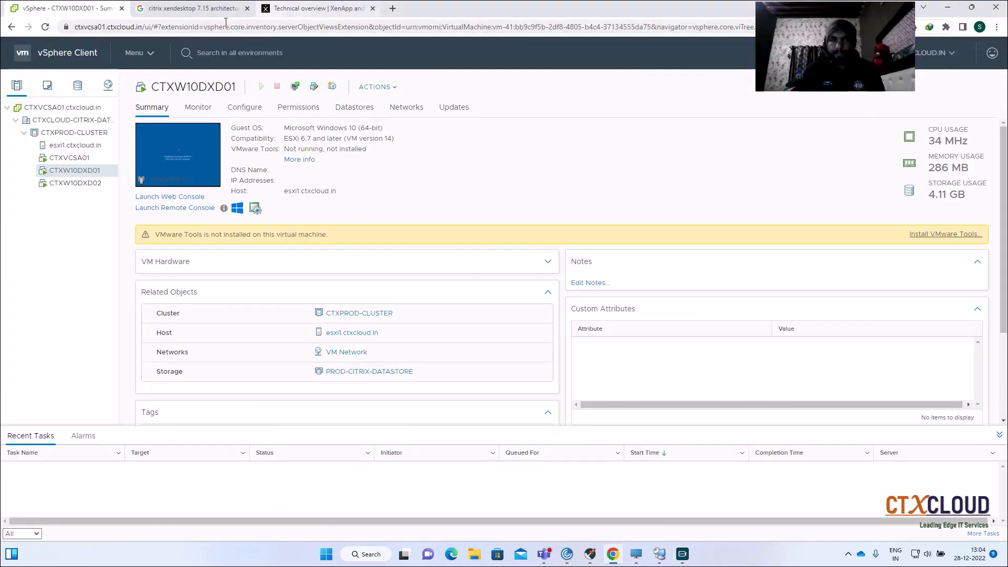
left_click(292, 9)
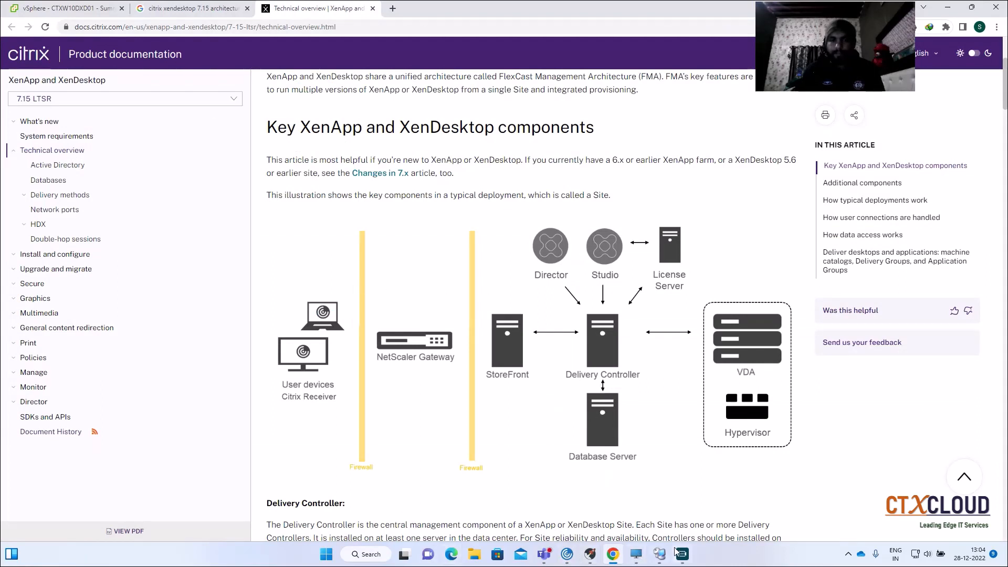
left_click(658, 554)
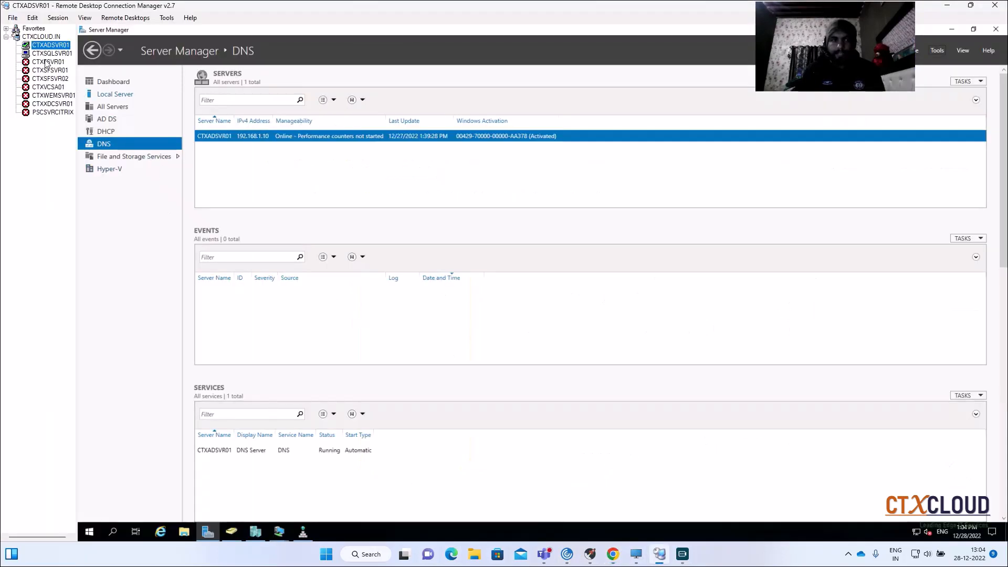
left_click(51, 53)
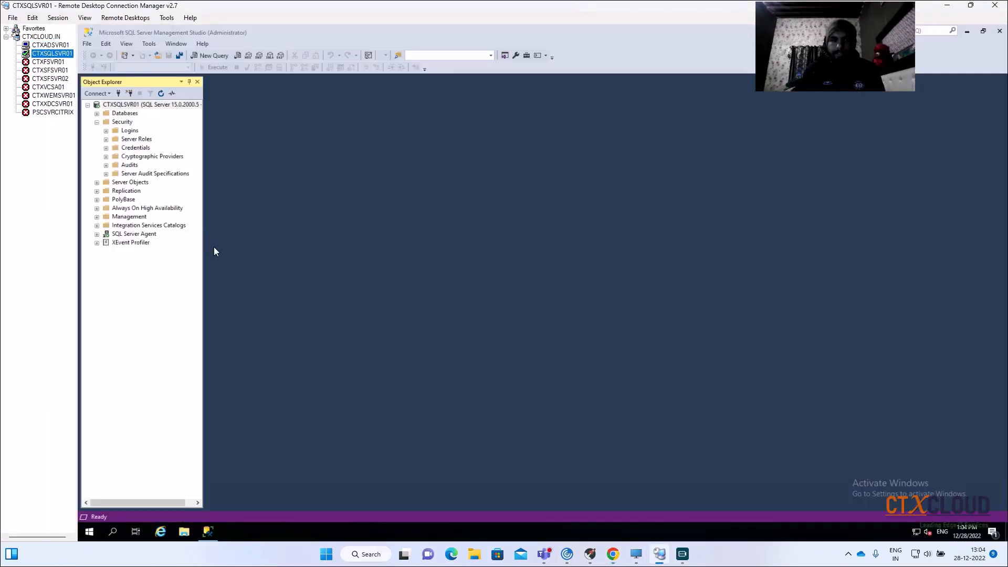
mouse_move(638, 558)
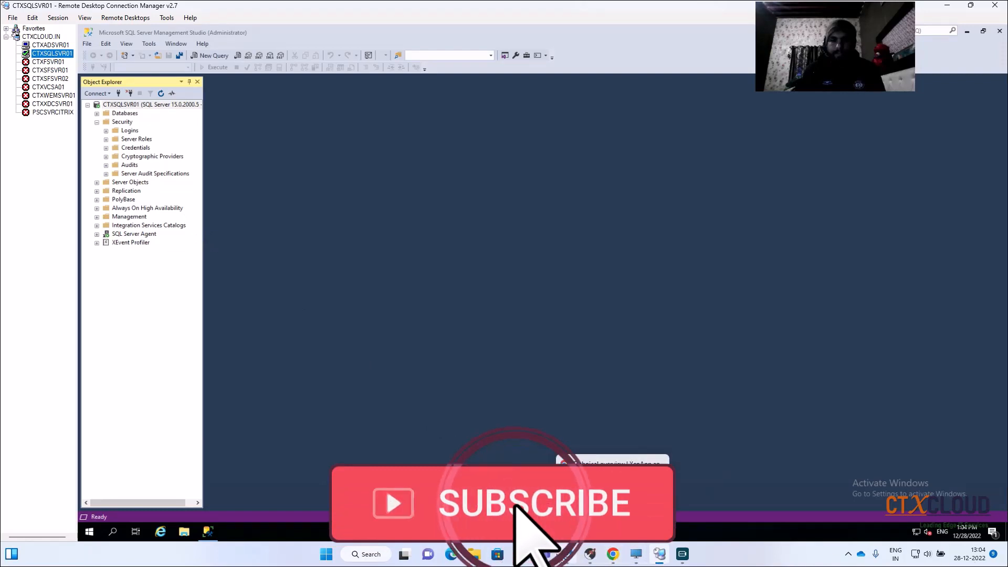
left_click(613, 555)
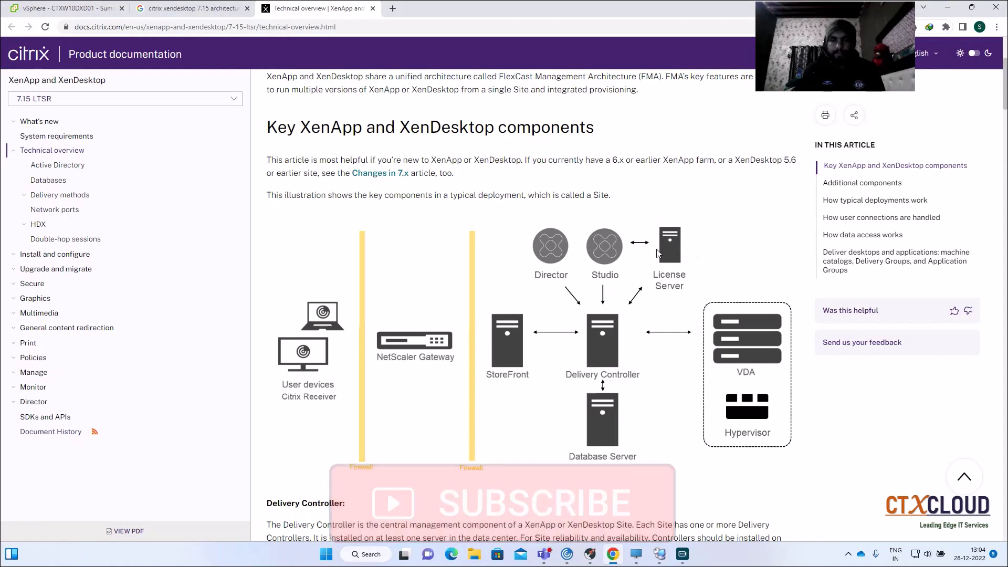
- Switch to Remote Desktop Connection Manager and connect to PSCSVRCITRIX using the saved CTXCLOUD\administrator profile
left_click(660, 554)
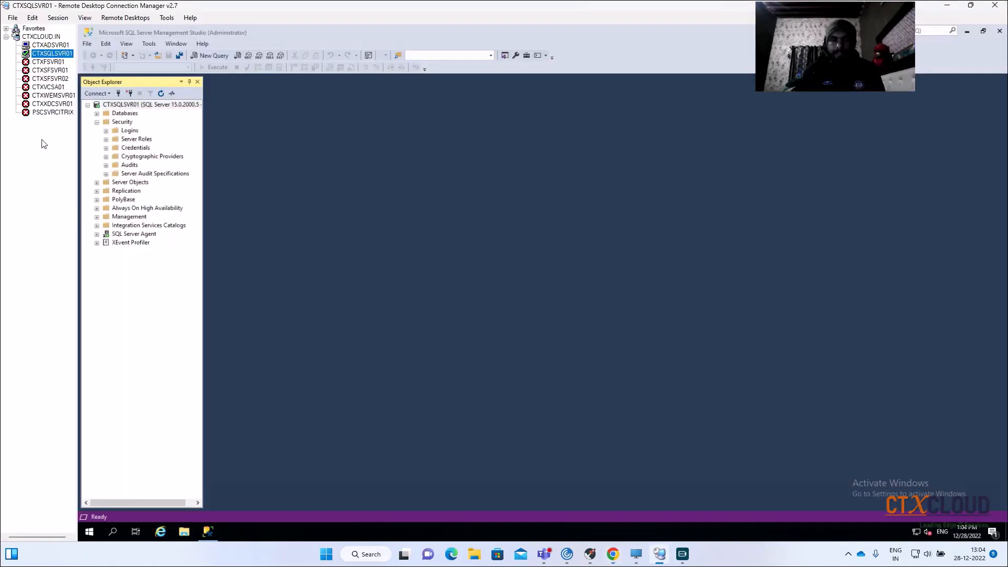
left_click(41, 112)
right_click(40, 112)
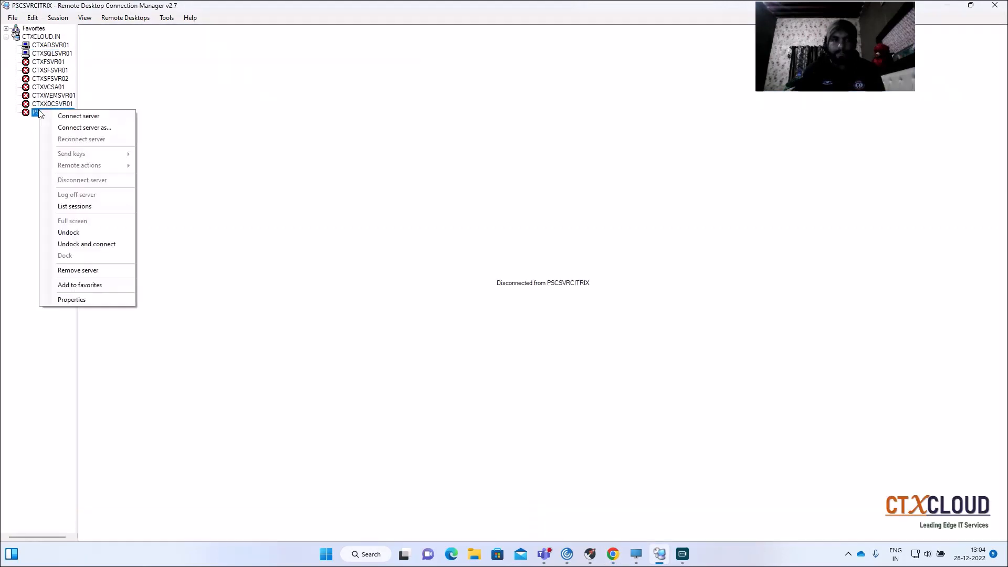
left_click(50, 126)
left_click(131, 49)
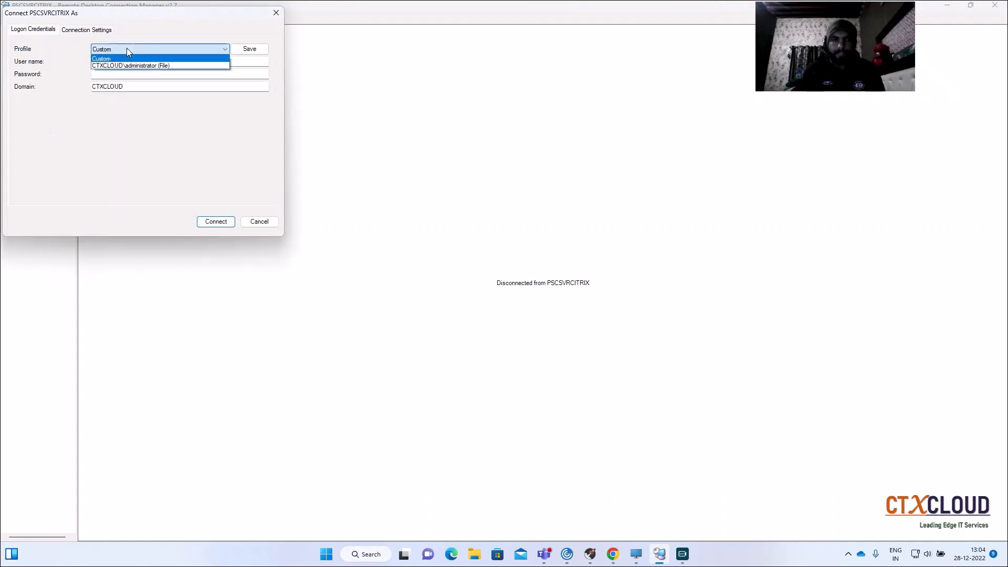
left_click(126, 65)
left_click(215, 222)
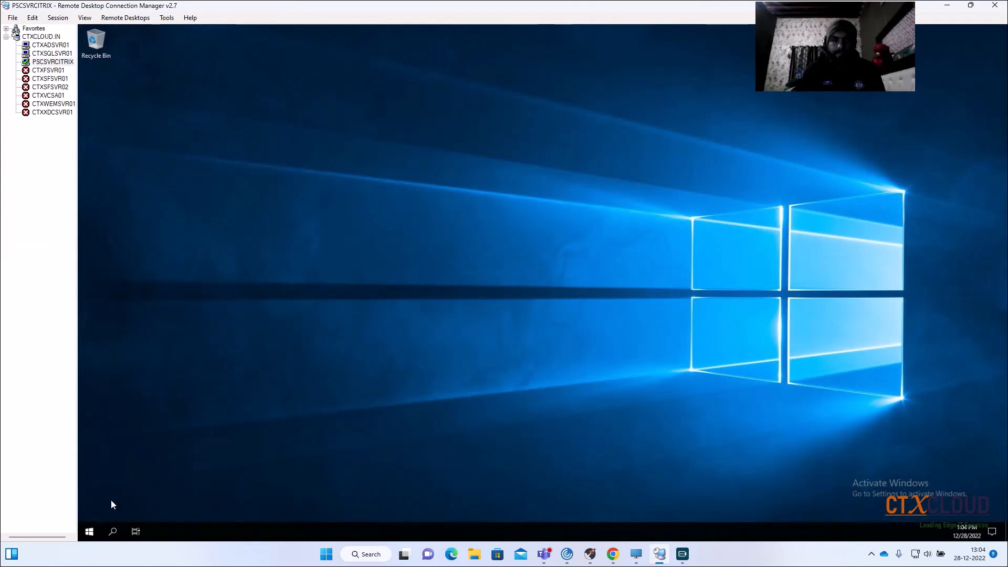
- Open the Citrix License Administration Console on PSCSVRCITRIX, proceeding past the browser's certificate warning
left_click(90, 531)
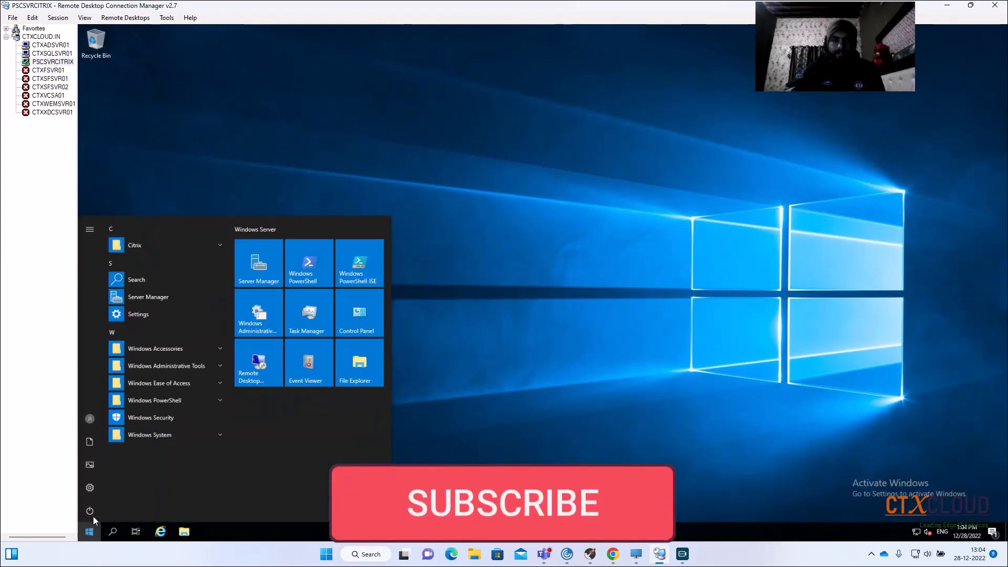
left_click(134, 245)
left_click(172, 261)
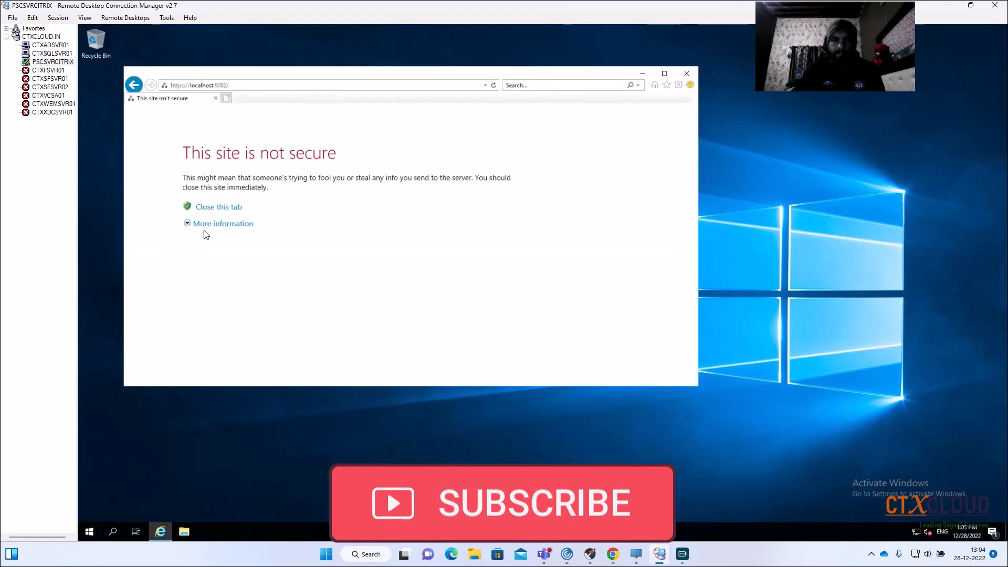
left_click(212, 225)
left_click(219, 308)
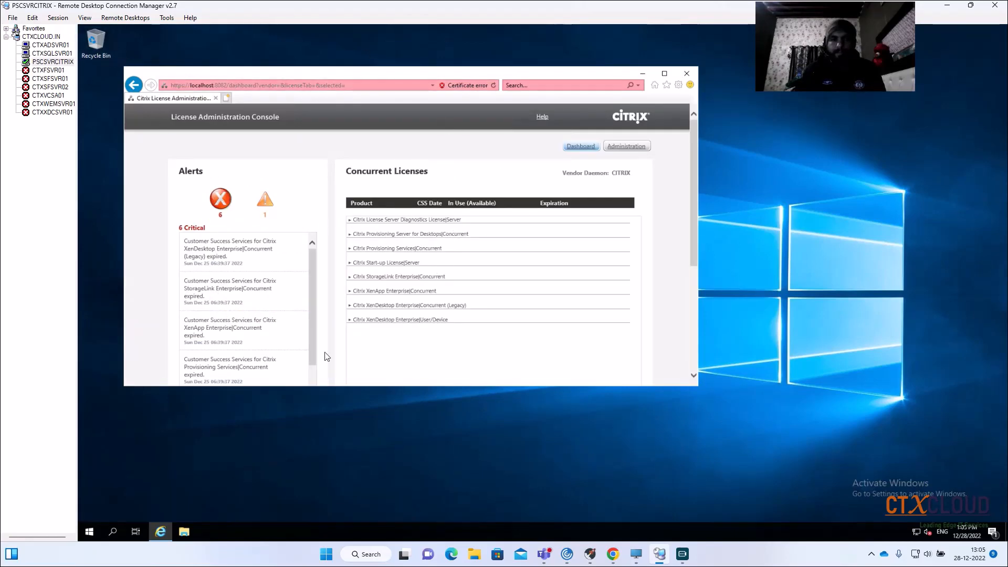
- Recheck the architecture diagram, and open Hyper-V Manager on CTXADSVR01 to inspect the CTXXDCSVR01 and CTXXDCSVR02 virtual machines
left_click(618, 559)
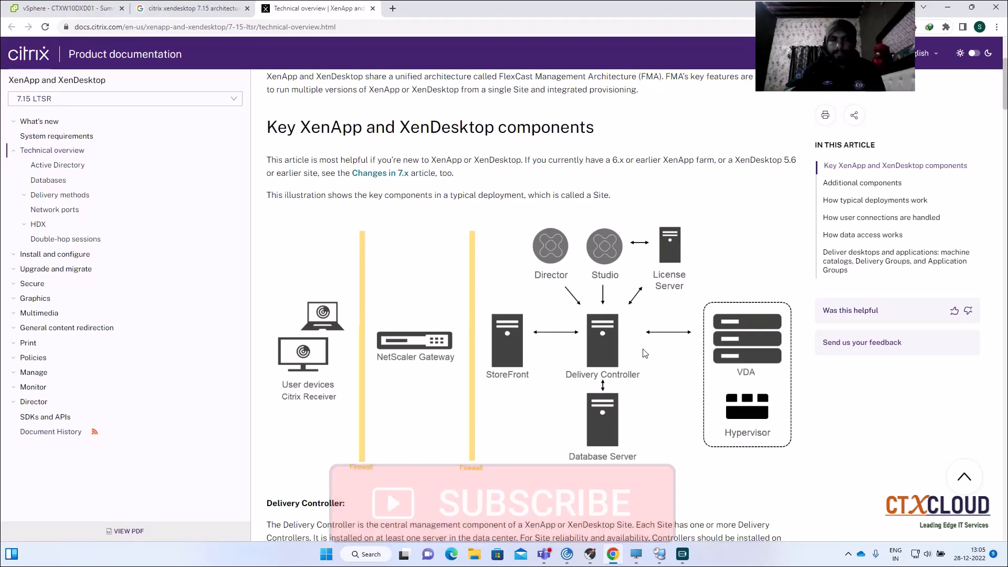
left_click(654, 559)
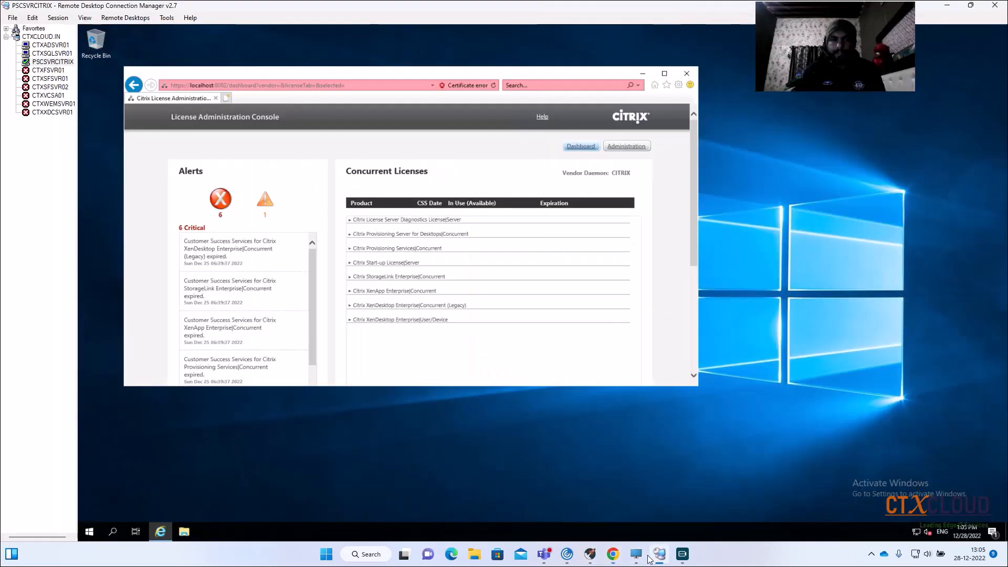
left_click(47, 45)
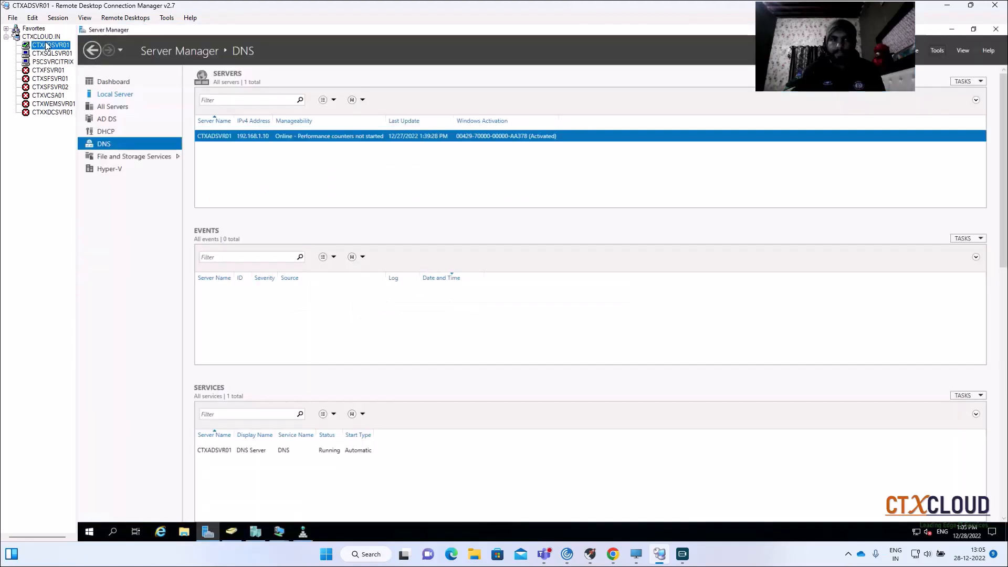
left_click(254, 533)
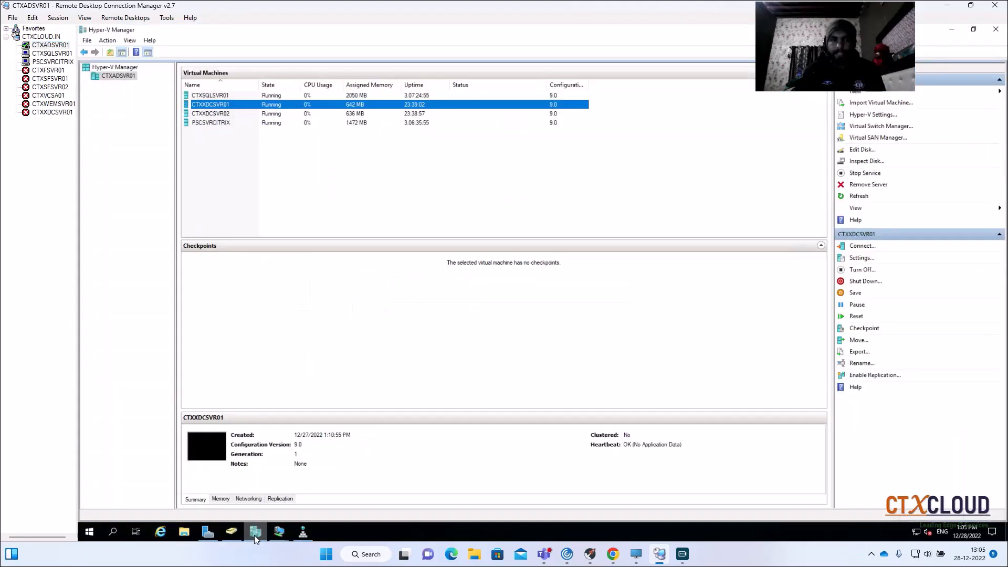
left_click(228, 114)
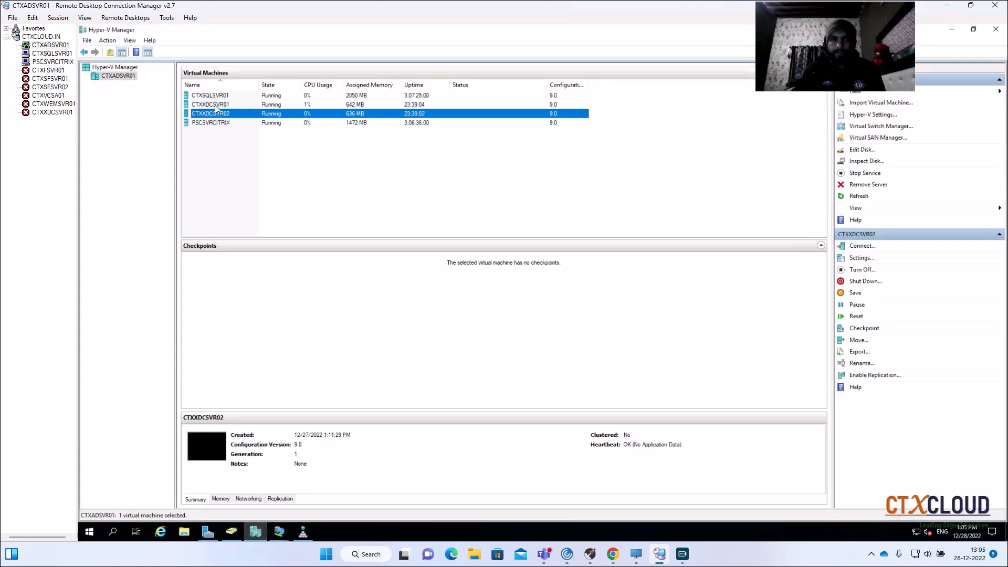
left_click(224, 105)
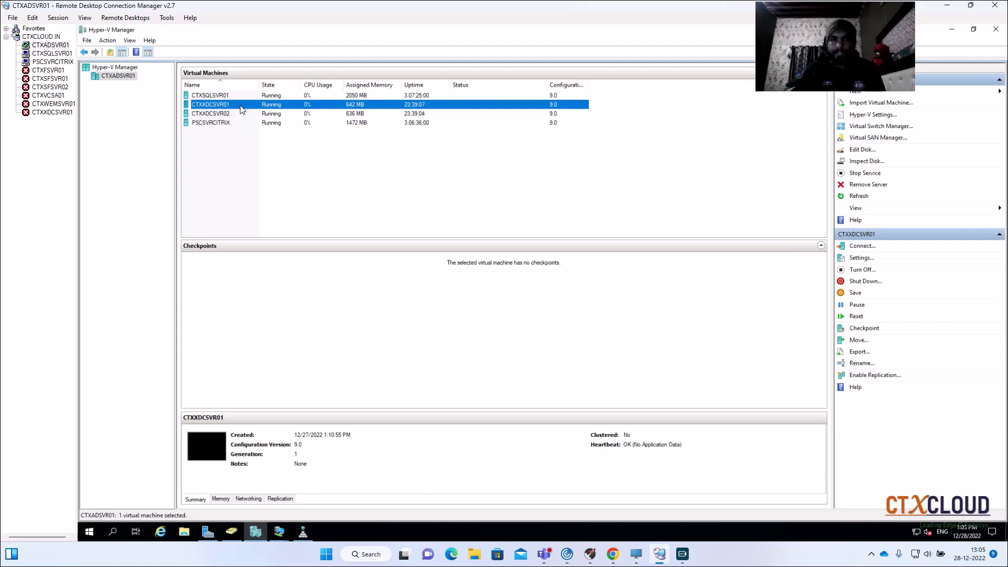
left_click(231, 115)
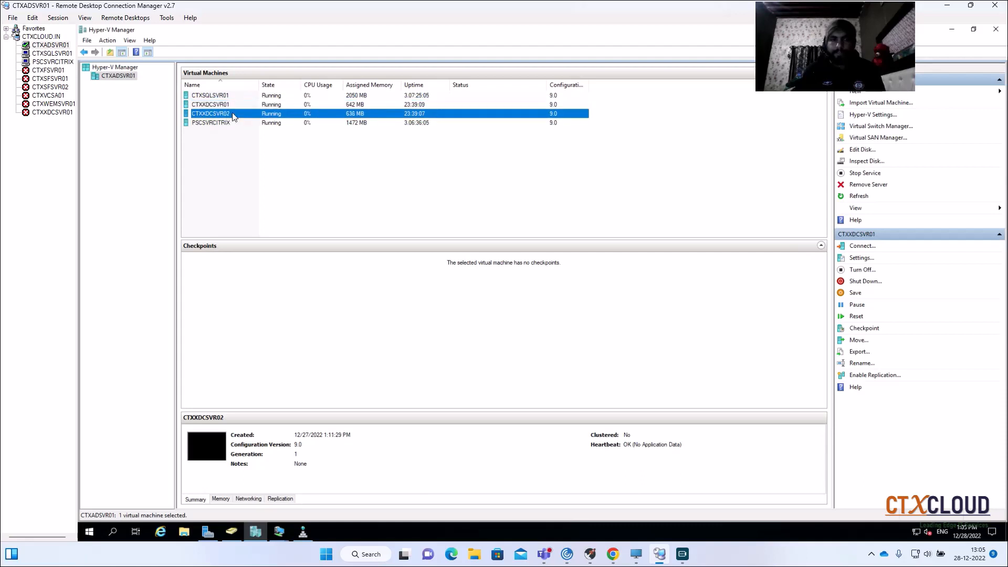
- Connect to CTXXDCSVR01, skip the Windows product key, set the built-in administrator password and minimize its console
double_click(304, 105)
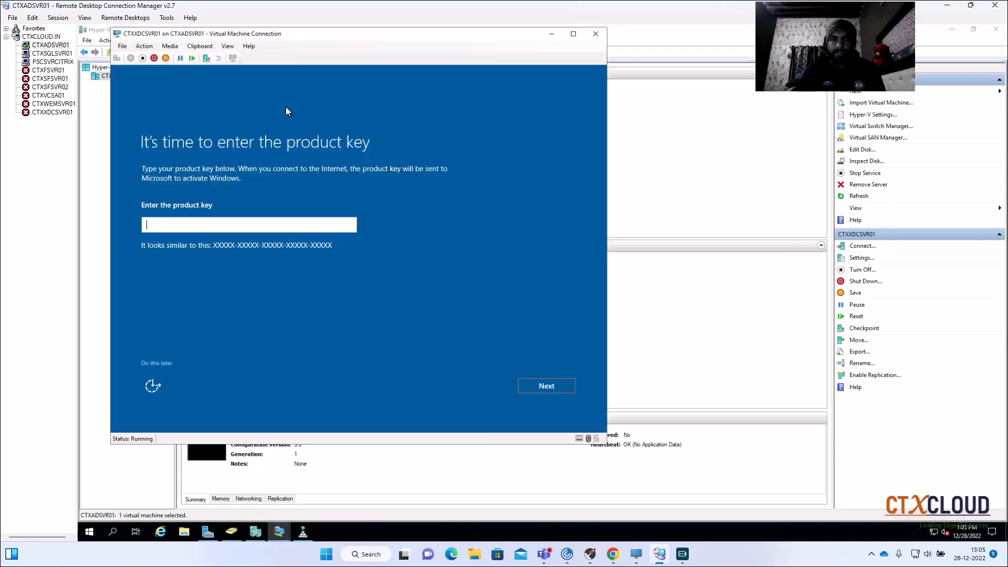
left_click(166, 362)
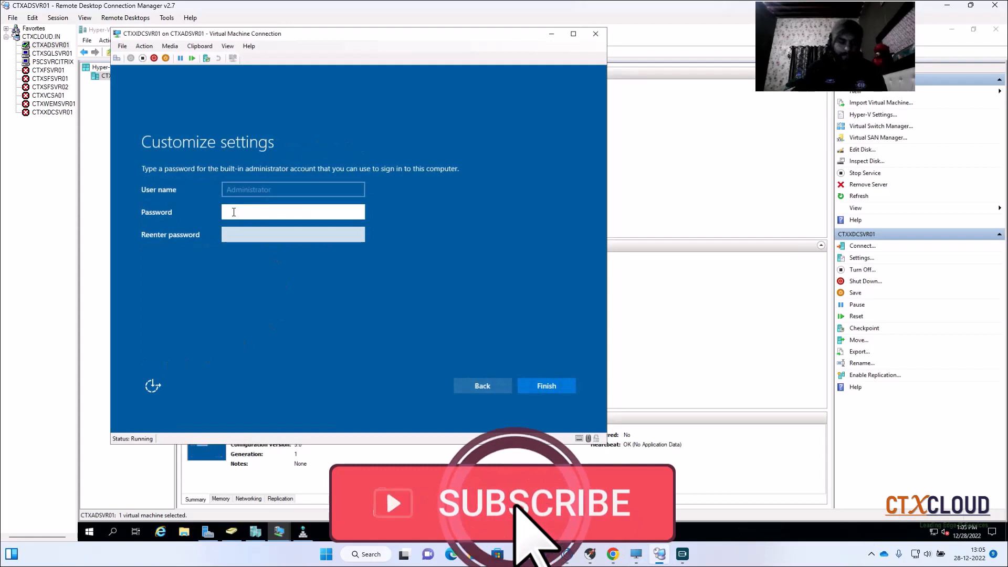
type("******")
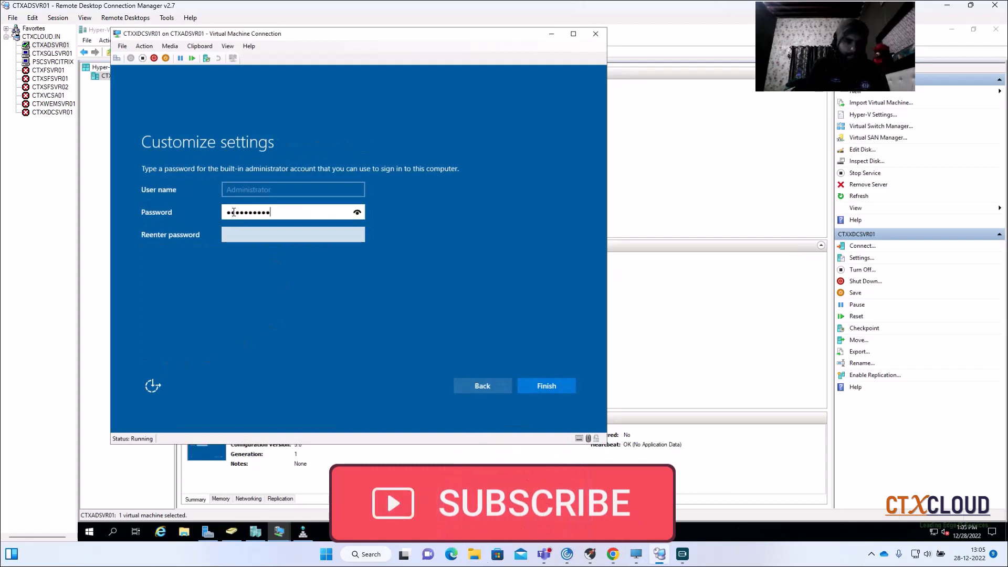
key("Tab")
type("********")
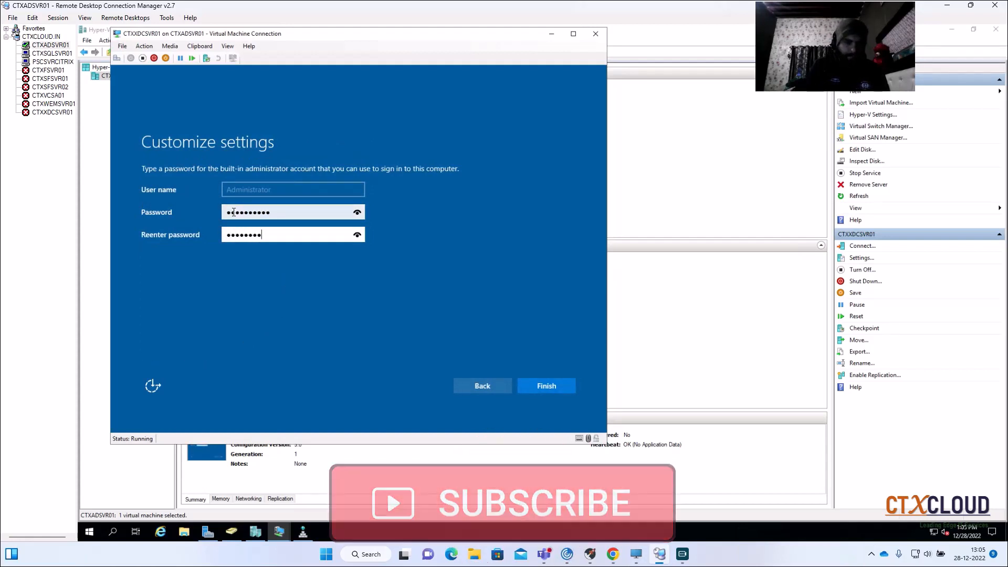
key("Return")
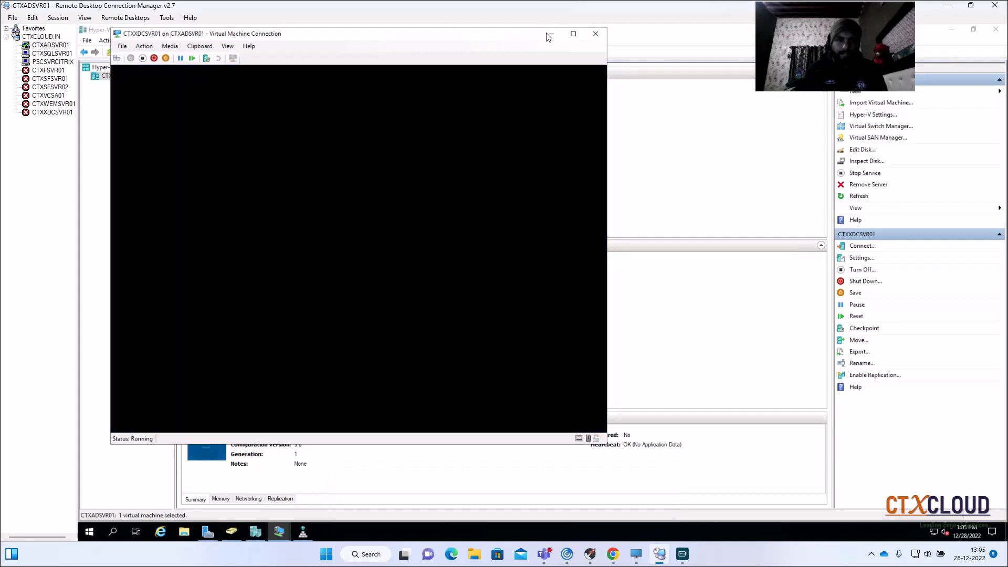
left_click(550, 35)
- Connect to CTXXDCSVR02, skip the Windows product key, set the built-in administrator password and minimize its console
double_click(235, 117)
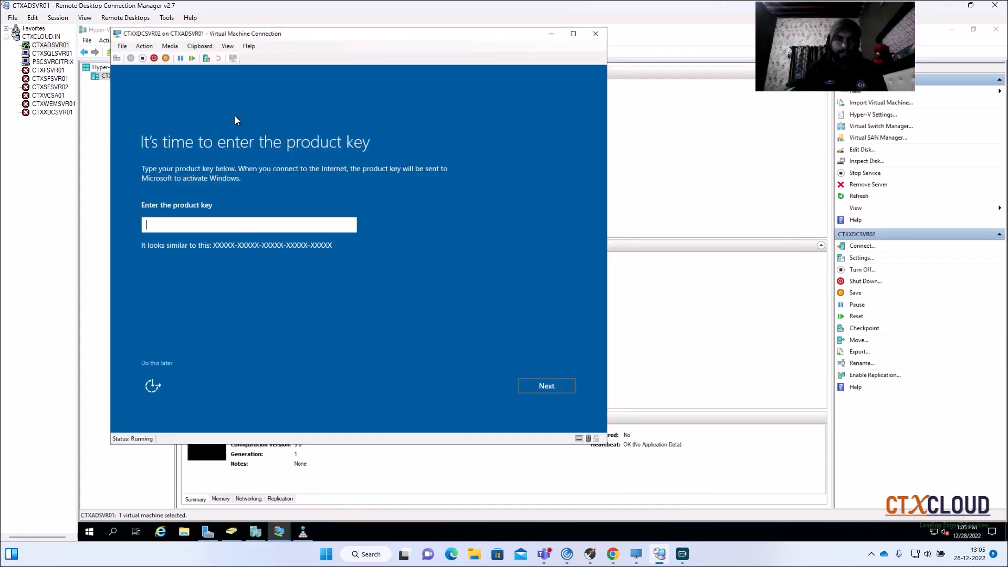
left_click(156, 362)
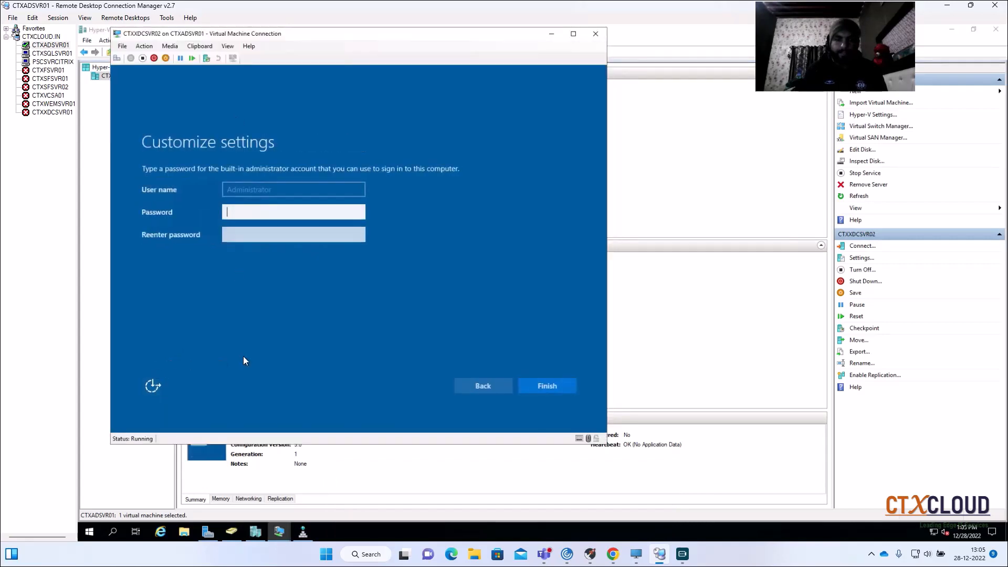
type("P")
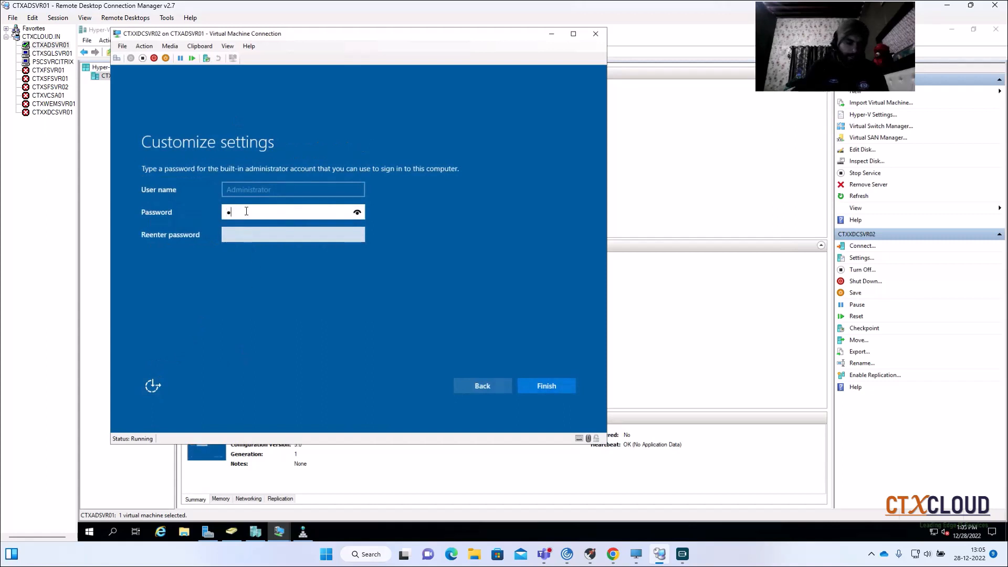
type("assword")
key("Tab")
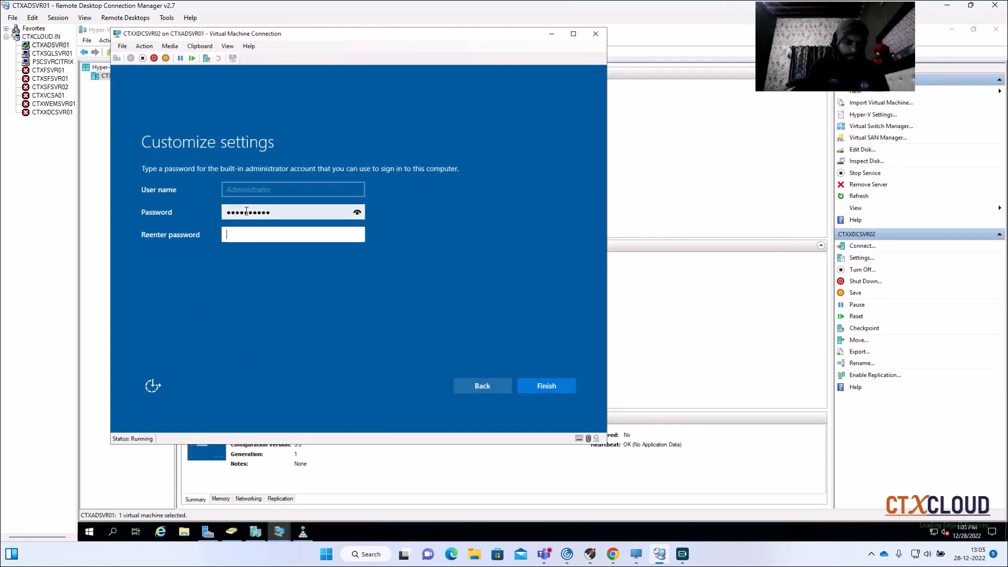
type("Pass")
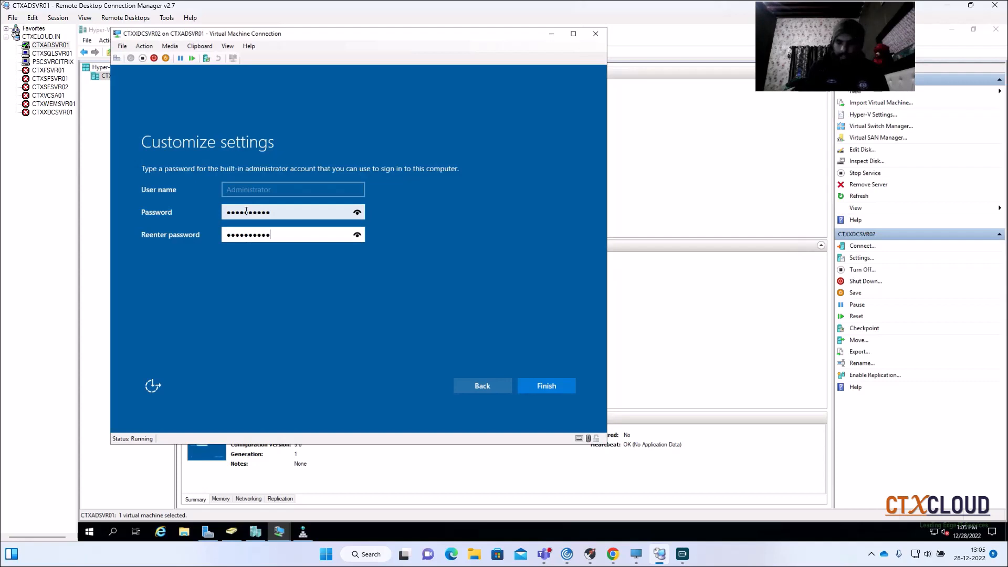
key("Return")
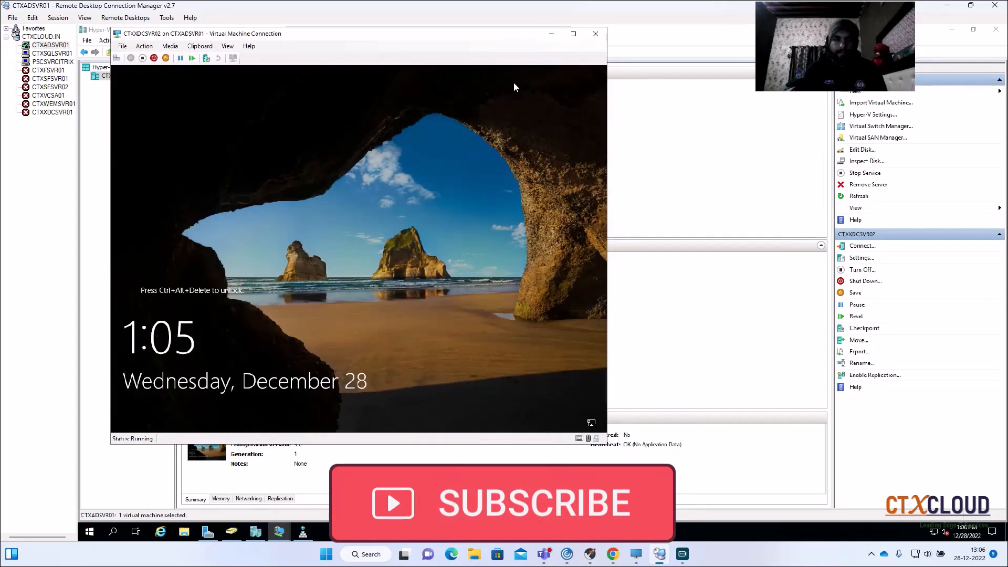
left_click(552, 34)
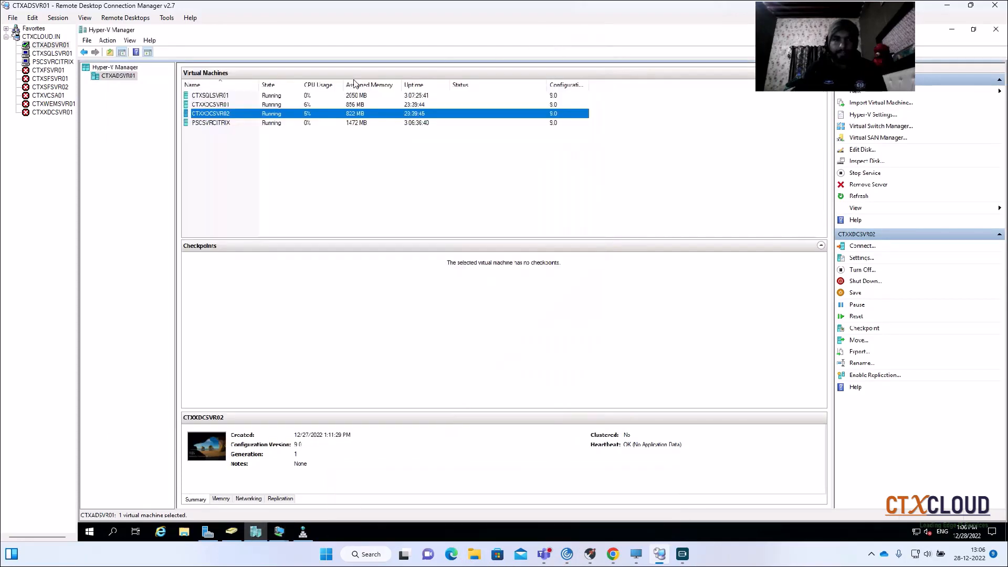
- Open the CTXXDCSVR01 console, sign in as the built-in administrator with the account password, and minimize the console
left_click(241, 104)
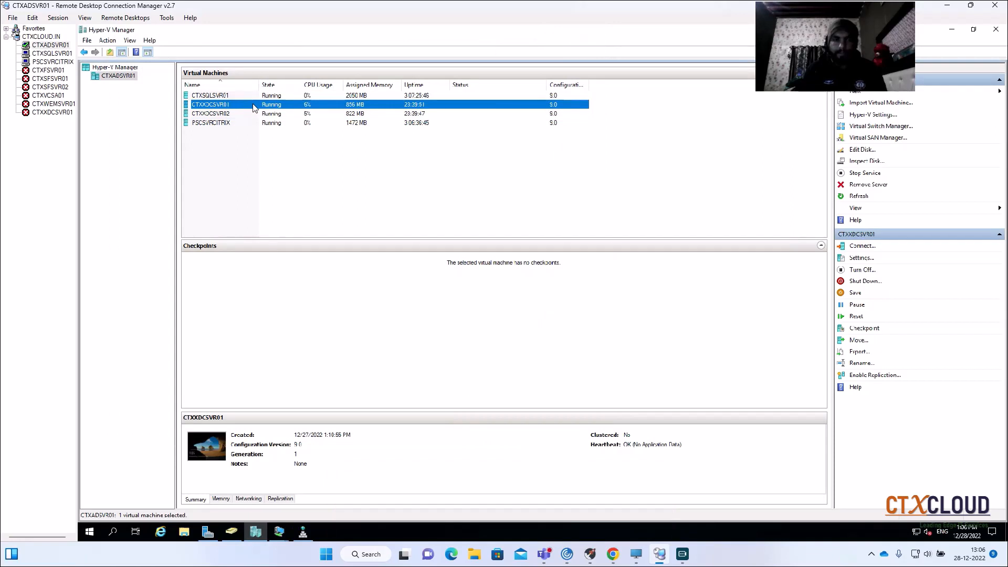
double_click(253, 108)
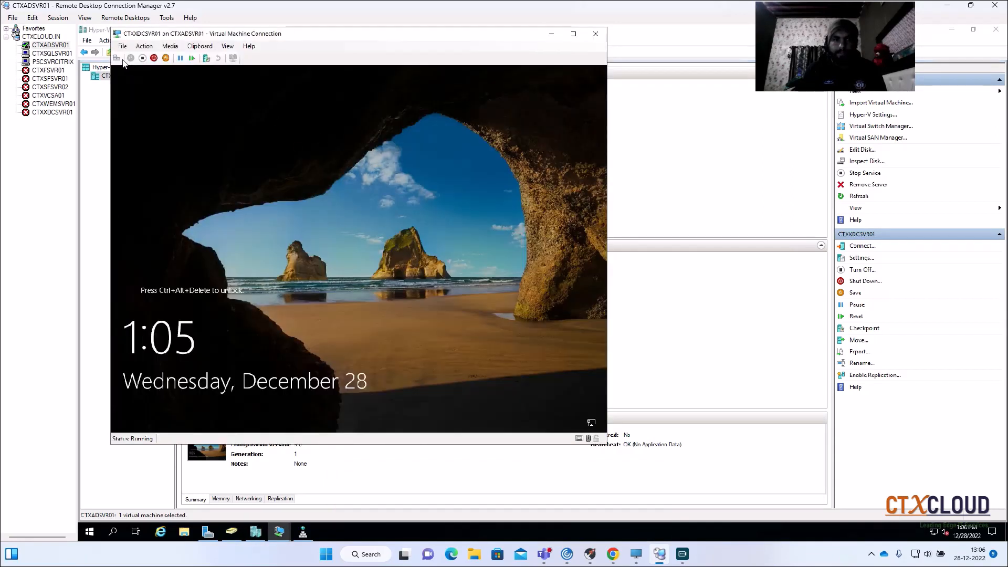
key("ctrl+alt+End")
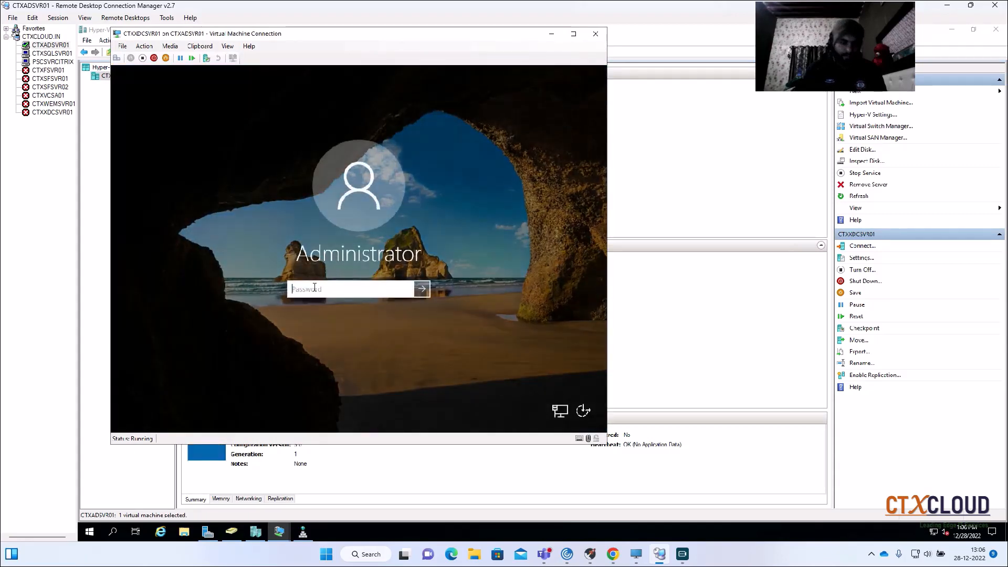
type("•••••••••••")
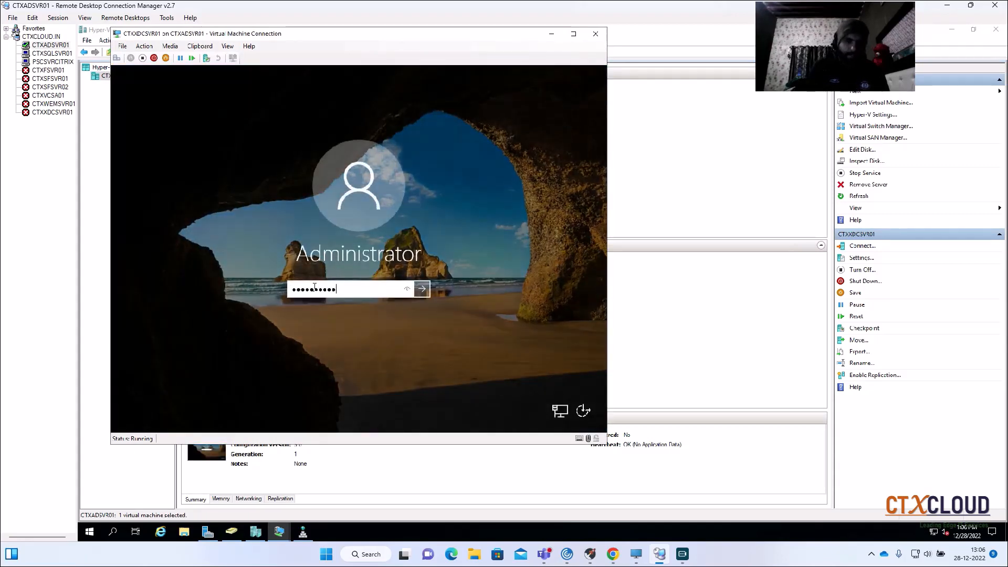
key("Return")
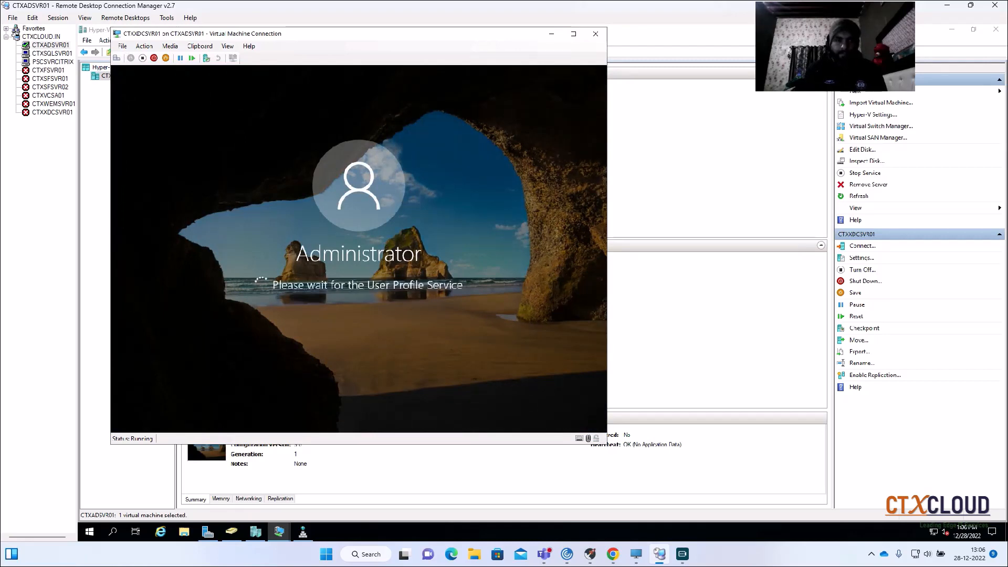
left_click(551, 34)
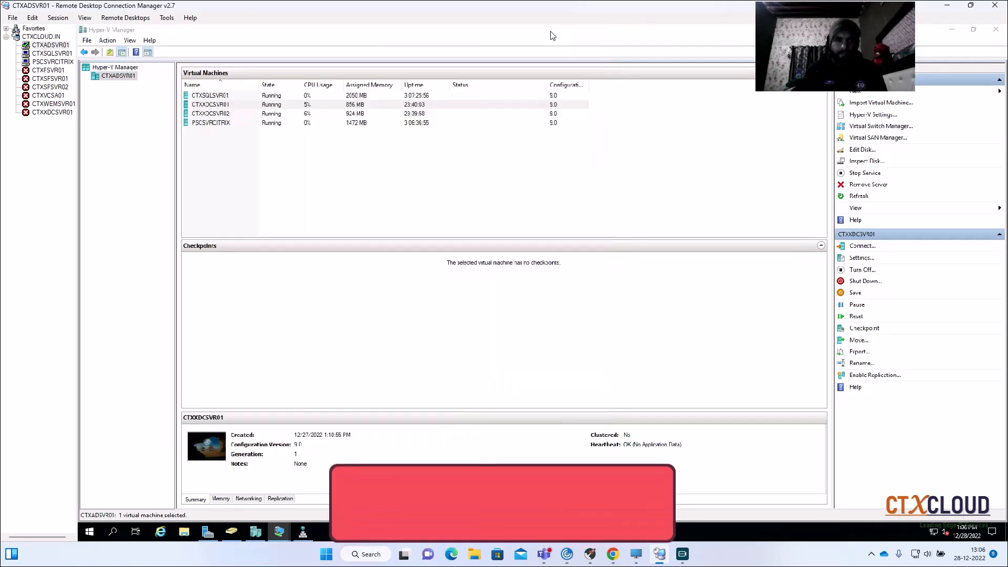
- Set the DVD drive media of the CTXXDCSVR01 virtual machine to None and apply the settings
right_click(242, 104)
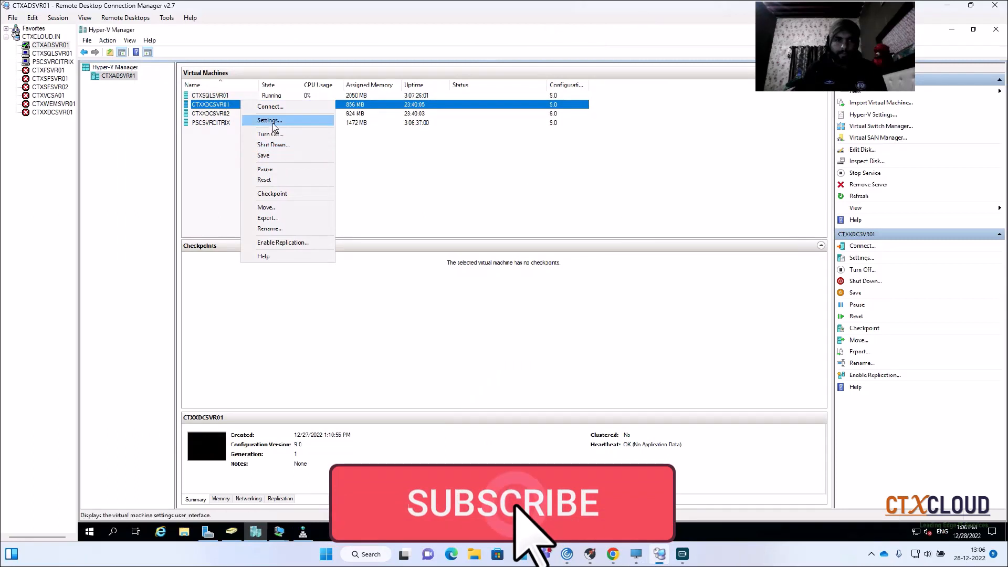
left_click(262, 120)
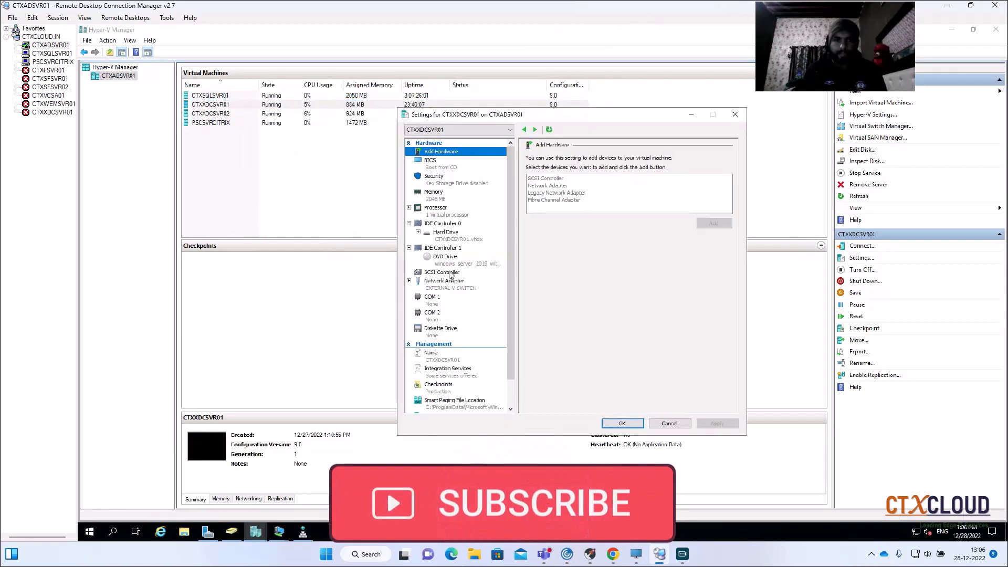
left_click(449, 259)
left_click(547, 208)
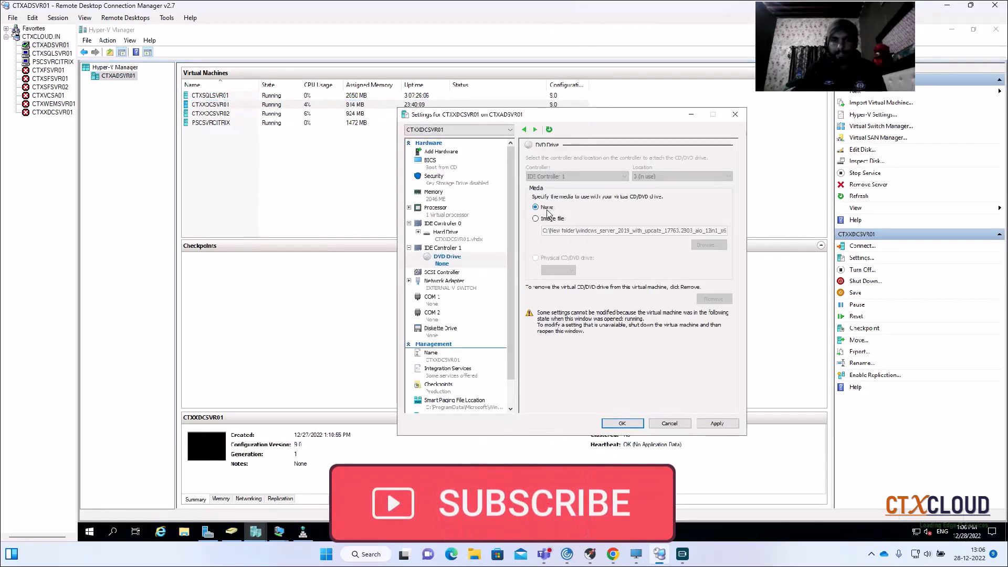
left_click(702, 423)
left_click(622, 424)
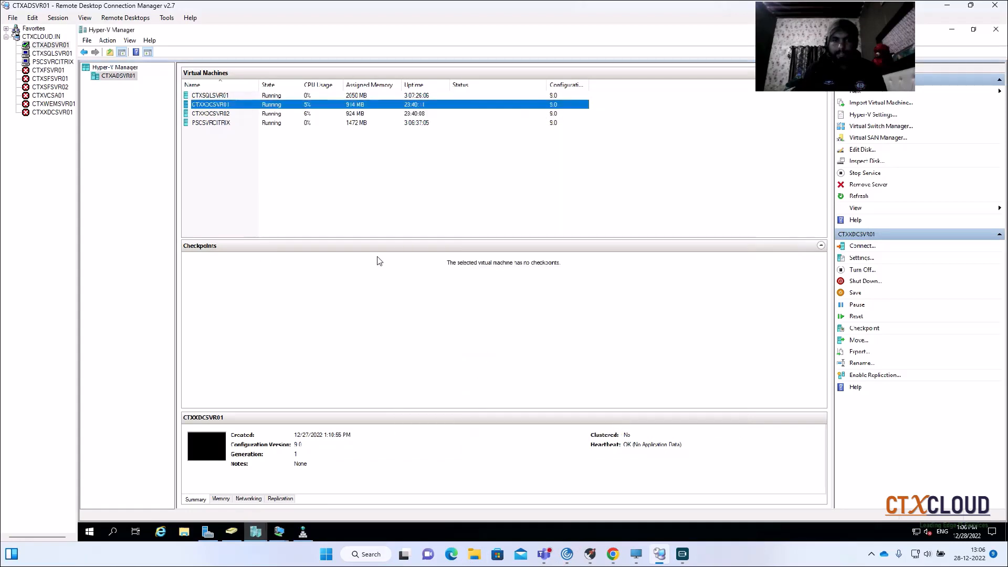
- Set the DVD drive media of the CTXXDCSVR02 virtual machine to None and save its settings
right_click(292, 114)
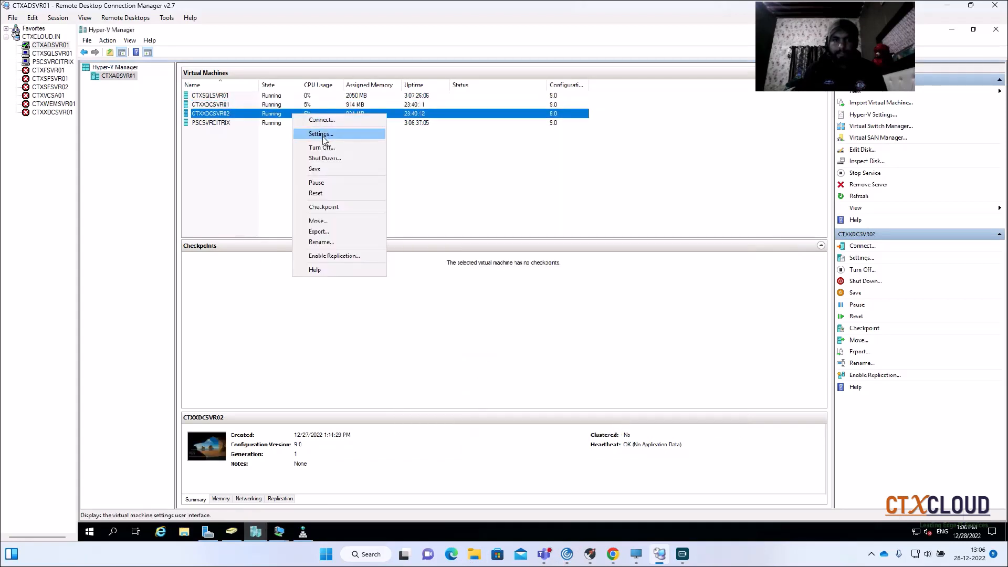
left_click(323, 133)
left_click(456, 284)
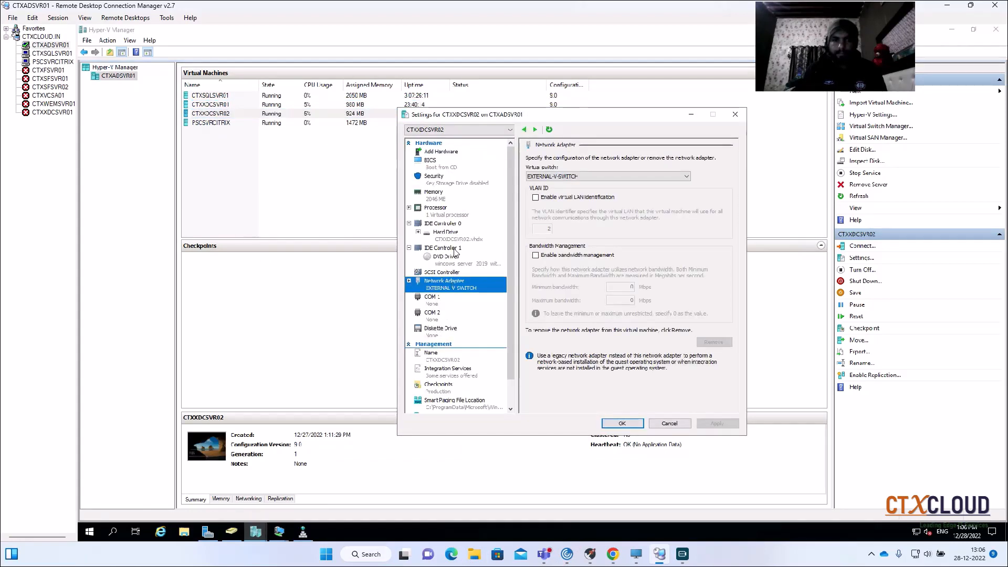
left_click(453, 248)
left_click(455, 260)
left_click(544, 208)
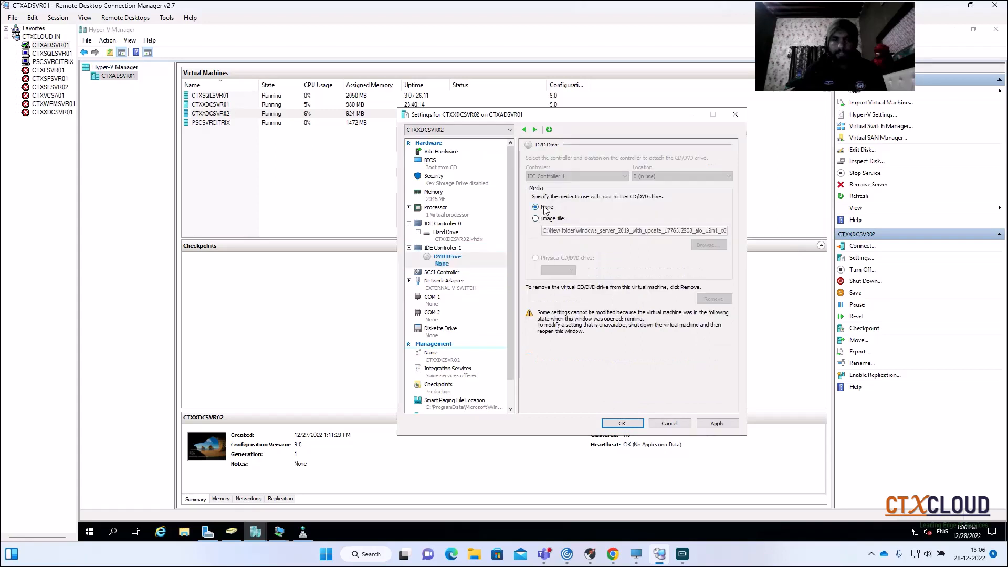
left_click(613, 423)
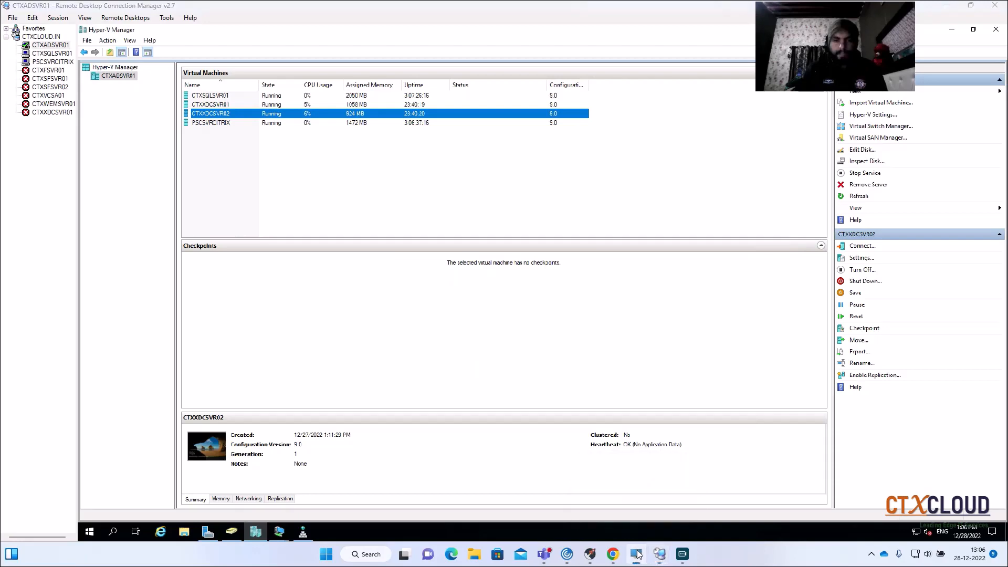
- Return to the CTXXDCSVR01 console and allow the server to be discoverable on the CTXCLOUD.IN network
left_click(659, 554)
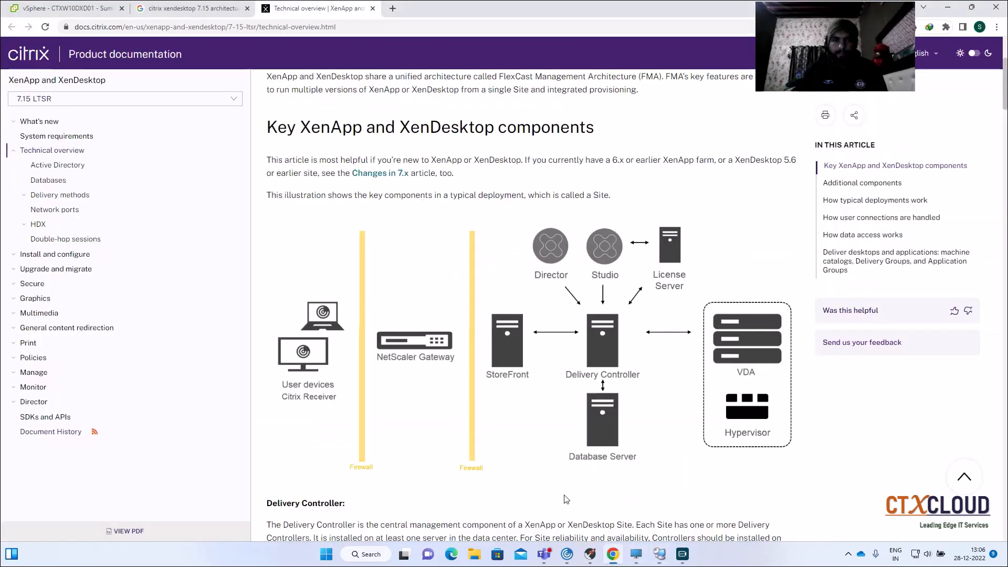
left_click(657, 559)
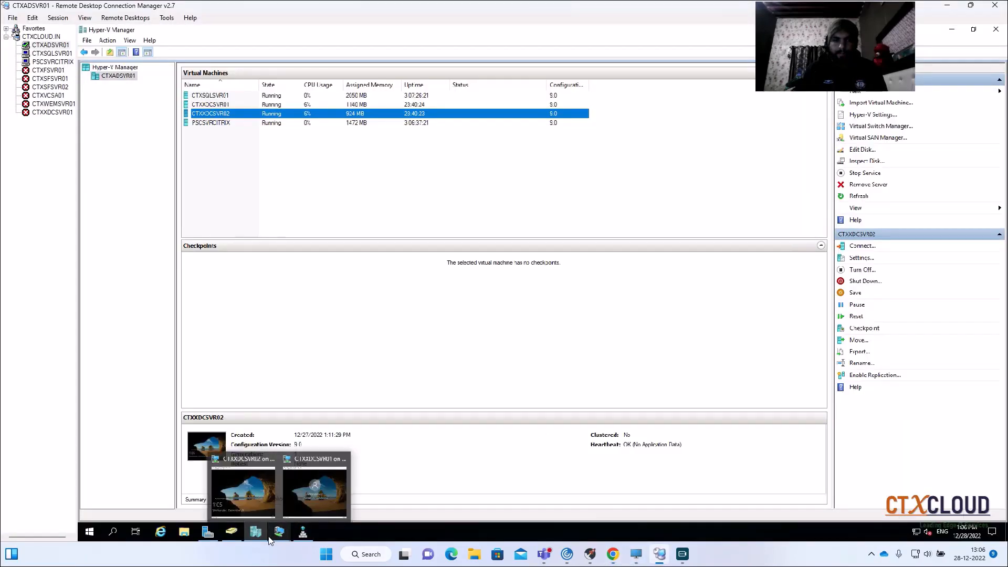
mouse_move(270, 535)
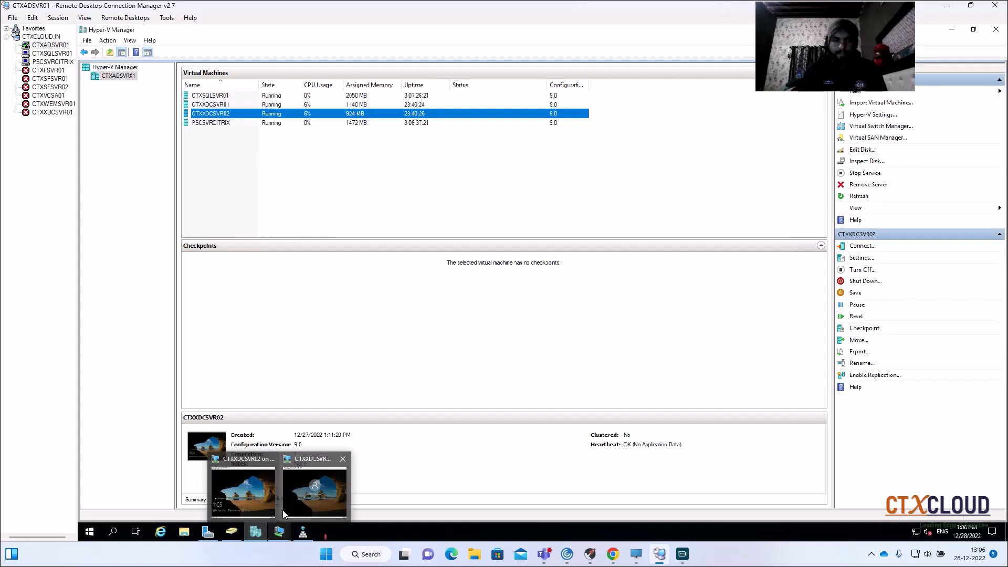
left_click(317, 483)
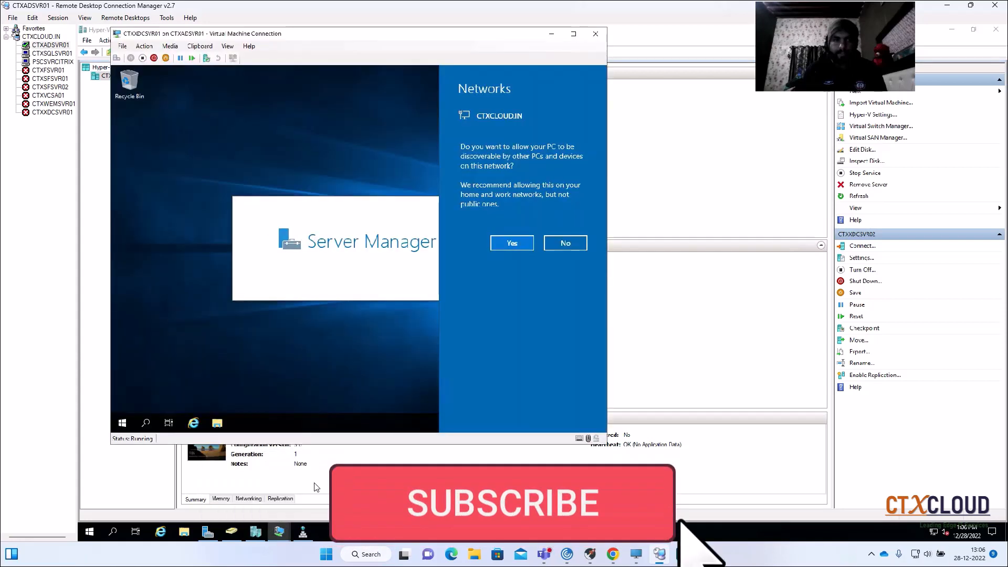
left_click(509, 243)
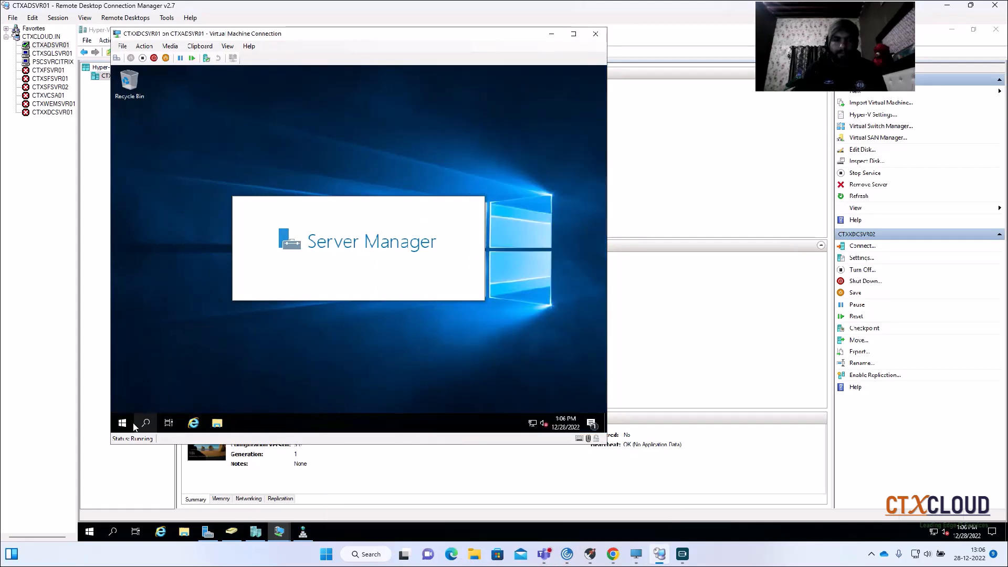
- Open System Properties on CTXXDCSVR01 by running sysdm.cpl
key("super+x")
left_click(146, 374)
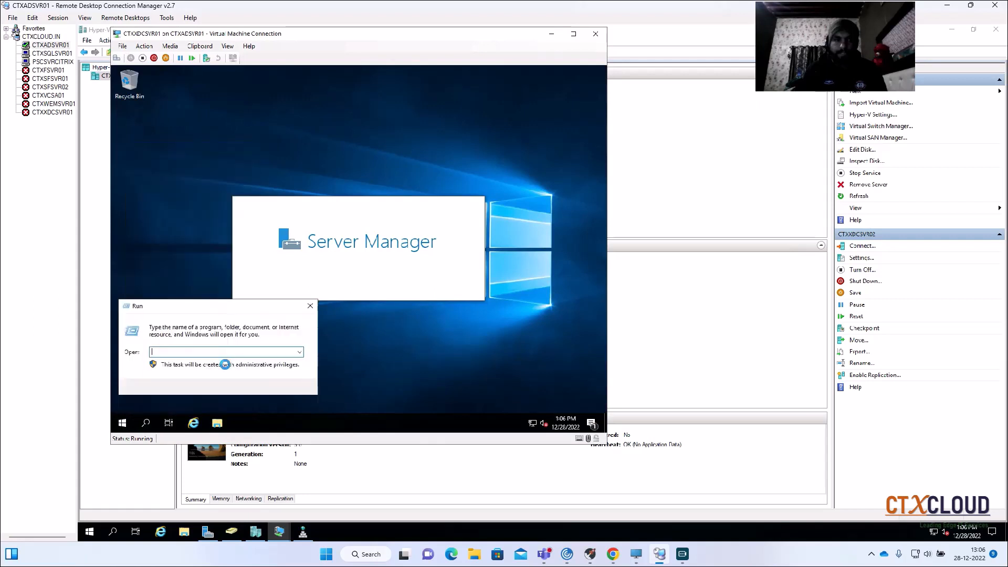
type("sys")
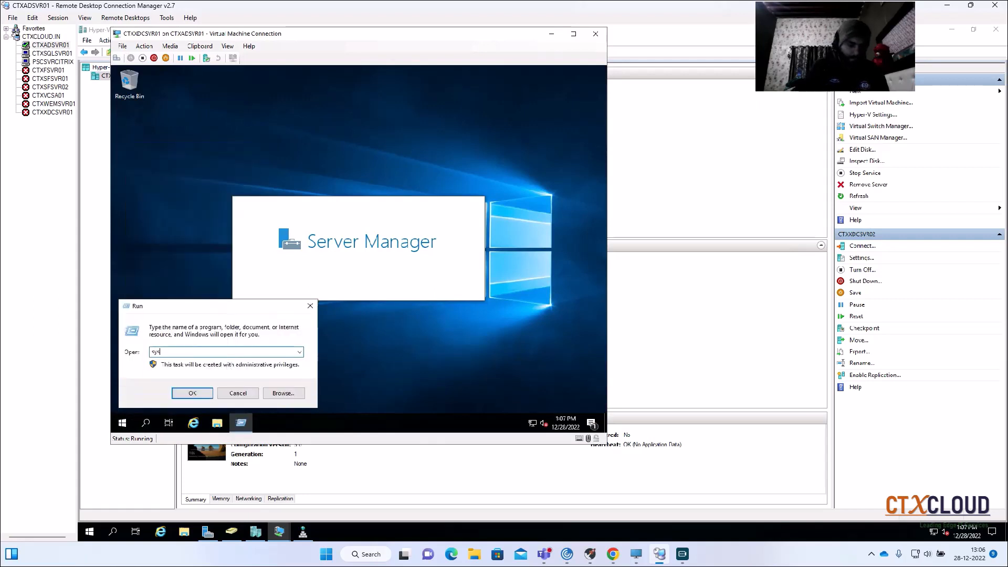
type("dm.cpl")
key("Return")
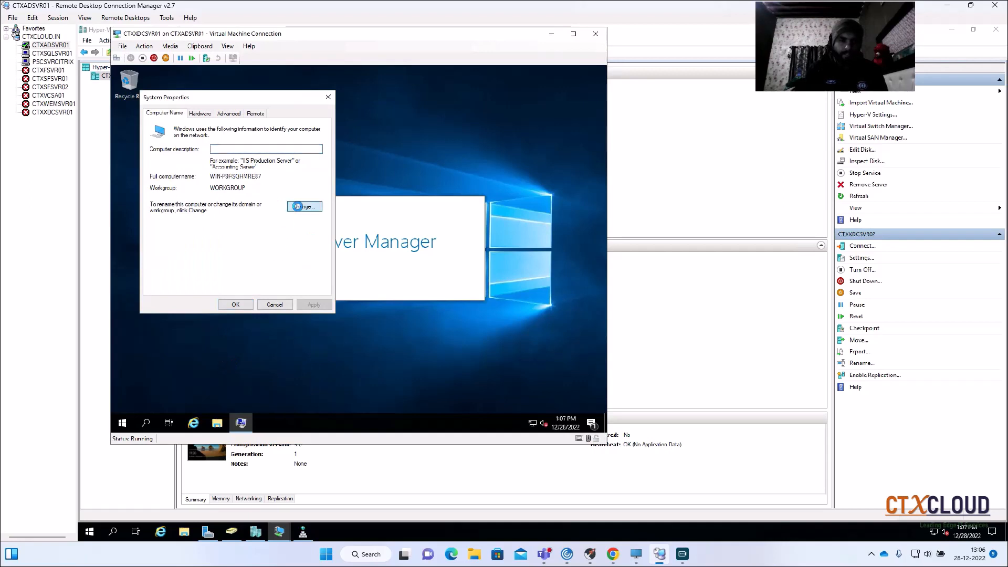
- Change the computer name to CTXXDCSVR01, close System Properties and postpone the restart
left_click(303, 206)
type("CTX")
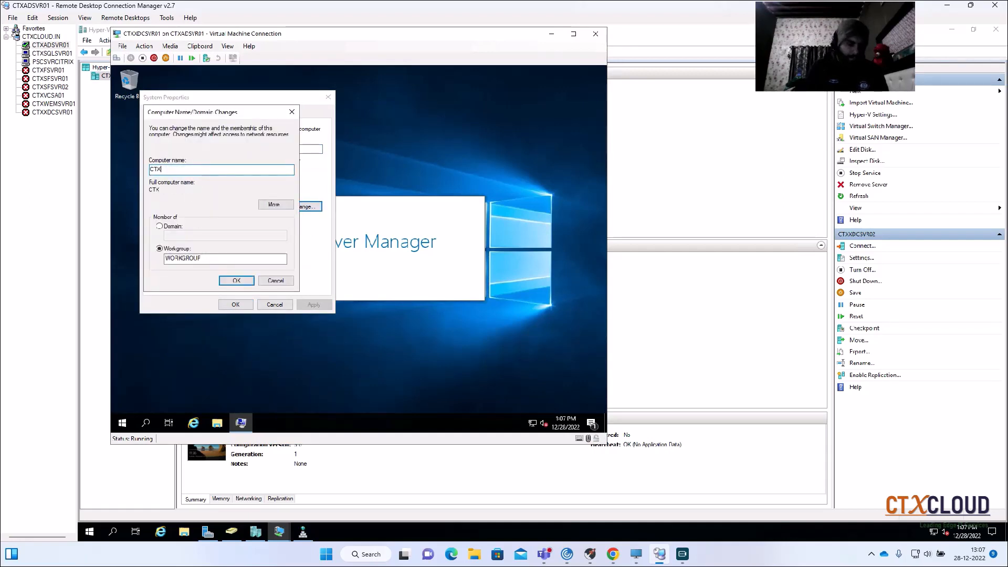
type("XDCSVR01")
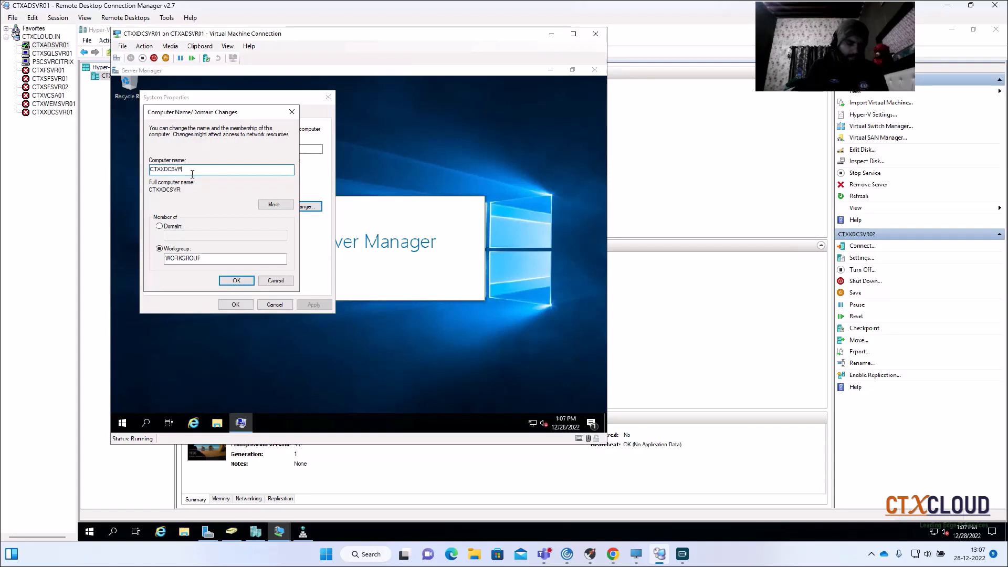
left_click(237, 280)
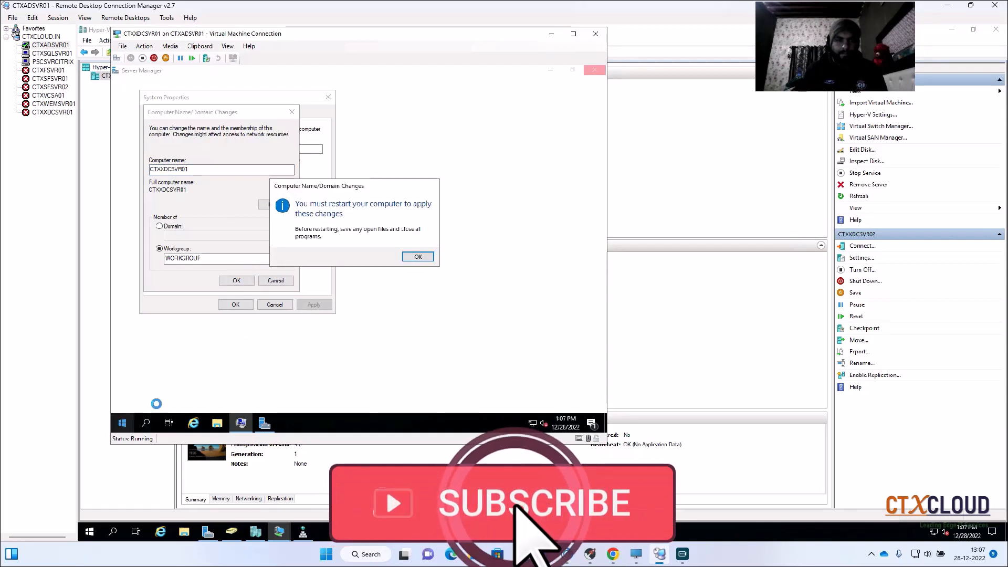
left_click(417, 256)
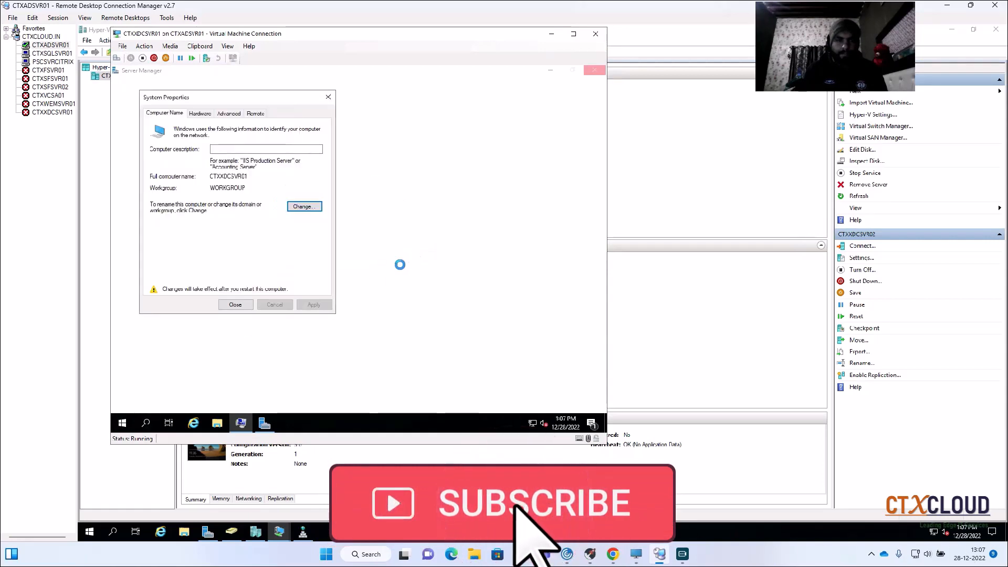
left_click(235, 304)
left_click(408, 254)
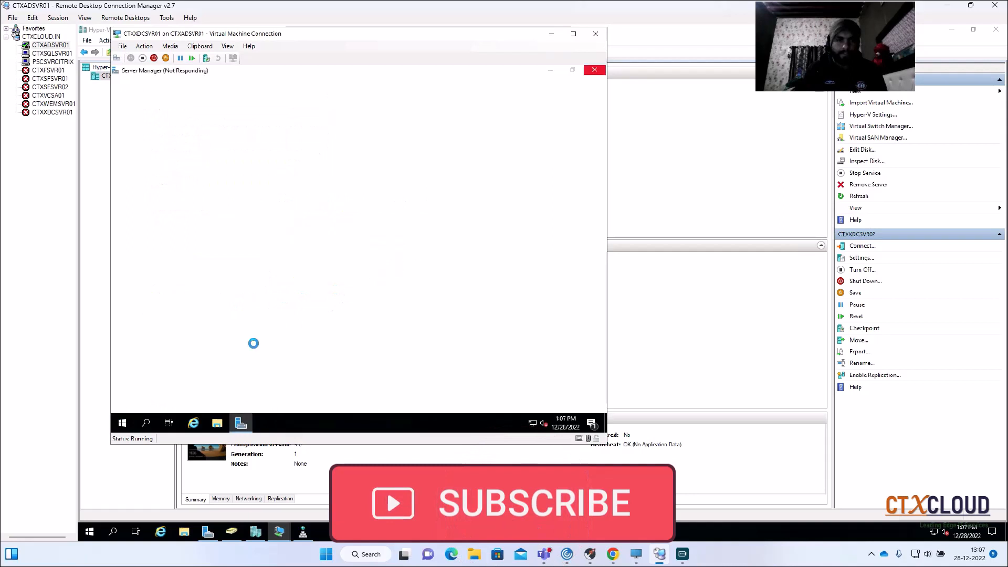
- Open Network Connections on CTXXDCSVR01 by running ncpa.cpl
right_click(122, 423)
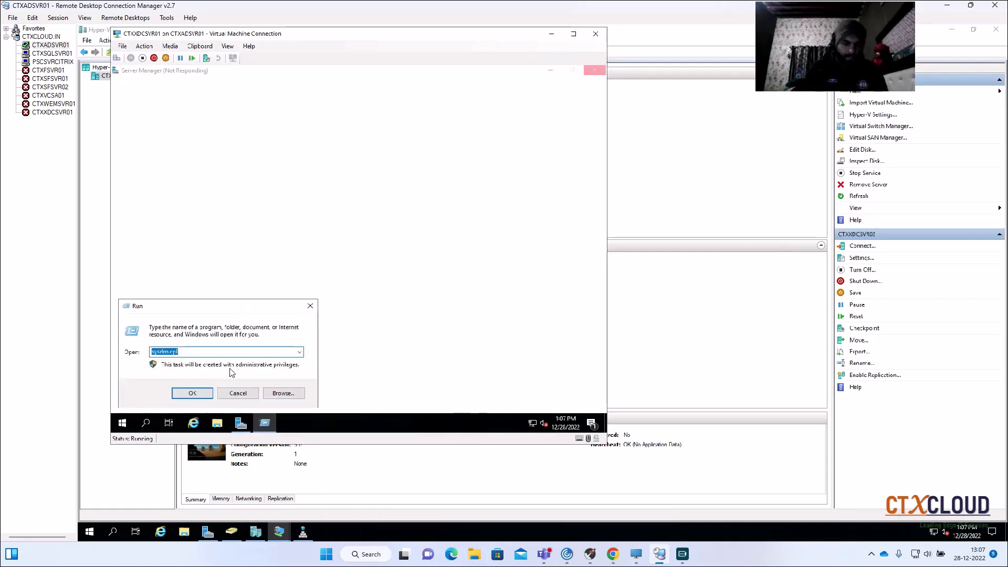
key("BackSpace")
type("ncpa.cpl")
key("Return")
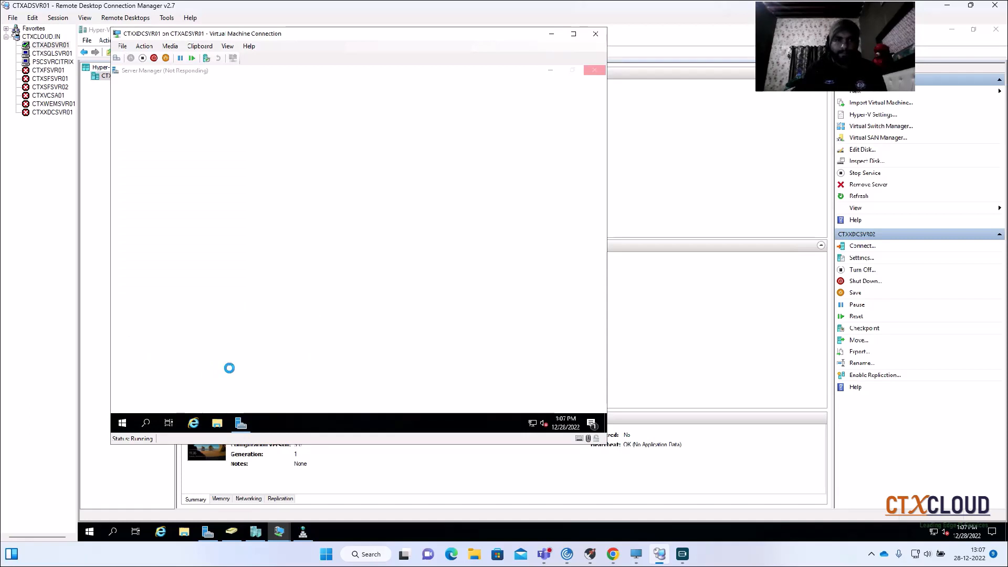
- Open the properties of the Ethernet connection and disable Internet Protocol Version 6 (TCP/IPv6)
left_click(224, 169)
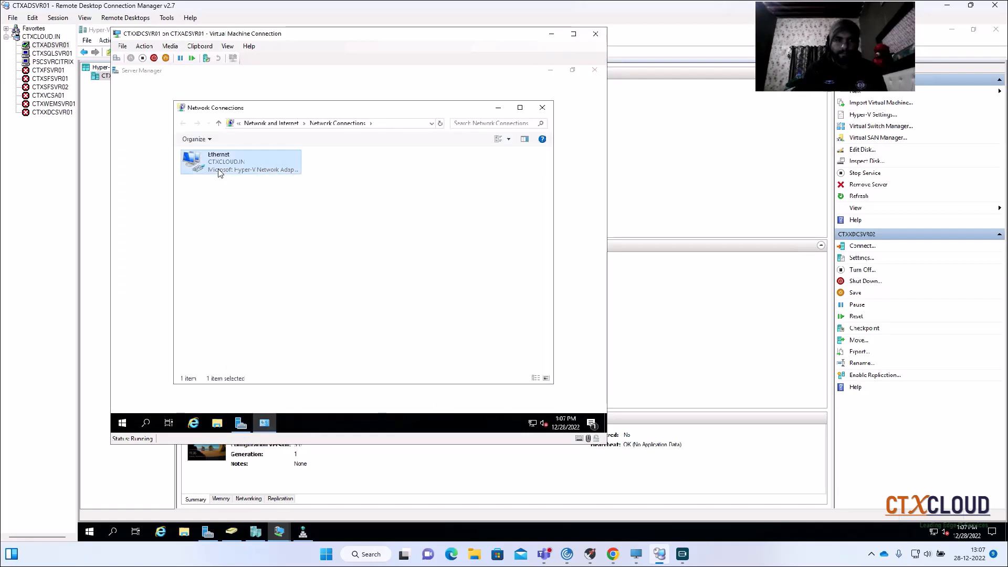
right_click(218, 170)
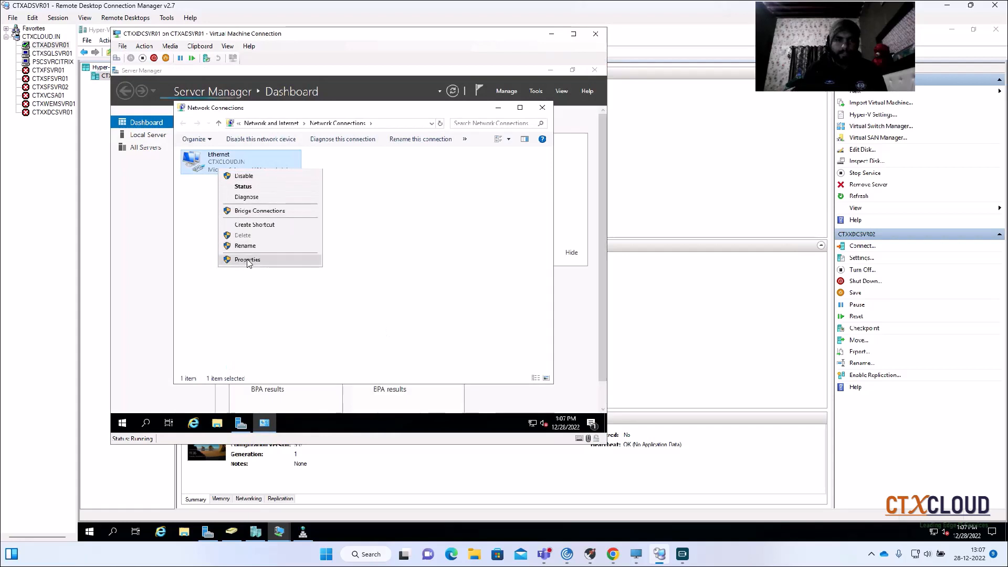
left_click(248, 259)
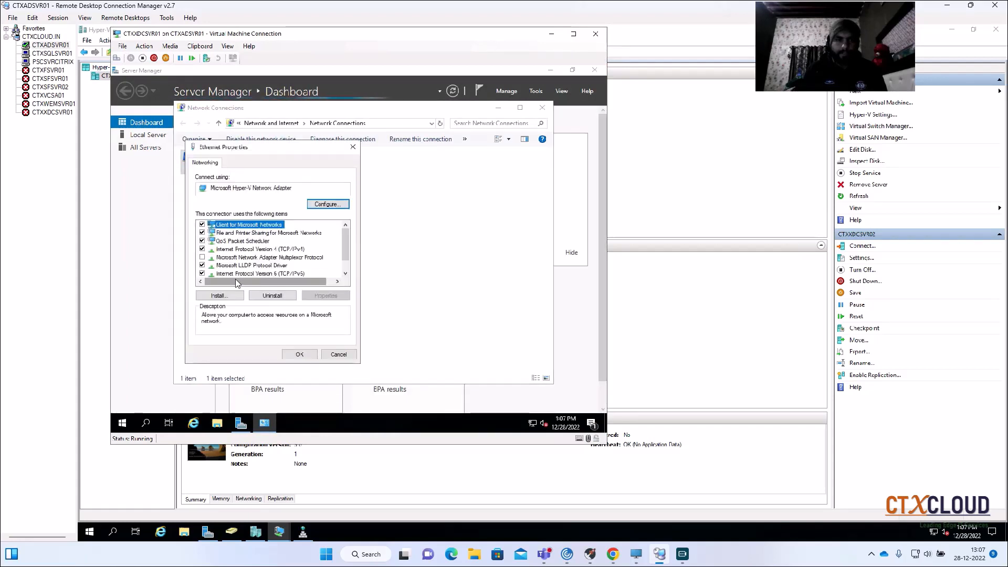
left_click(203, 273)
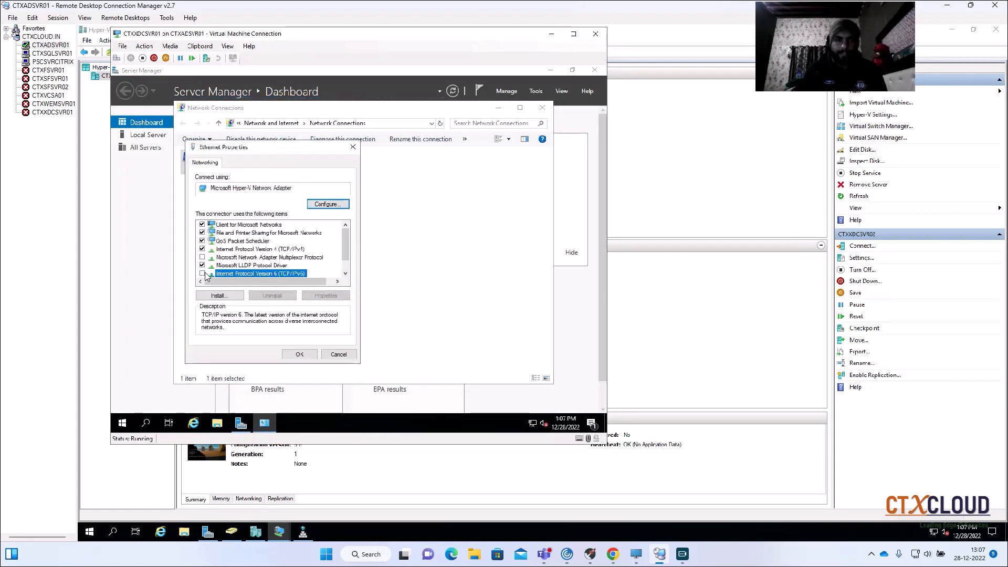
- Assign the Ethernet connection's TCP/IPv4 a static IP address of 192.168.1.14 with subnet mask 255.255.255.0
left_click(257, 250)
left_click(325, 297)
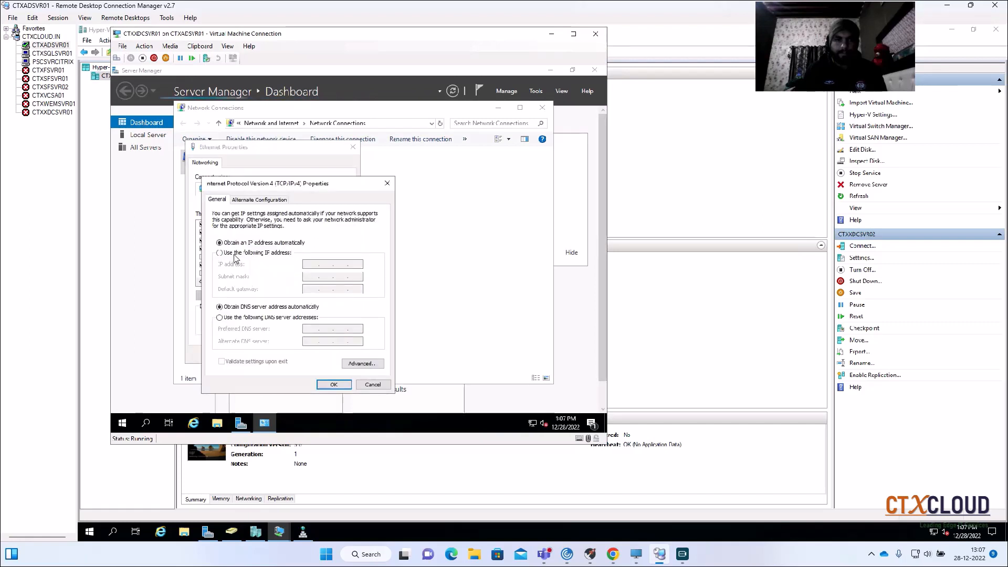
left_click(232, 255)
left_click(312, 264)
type("192 . ")
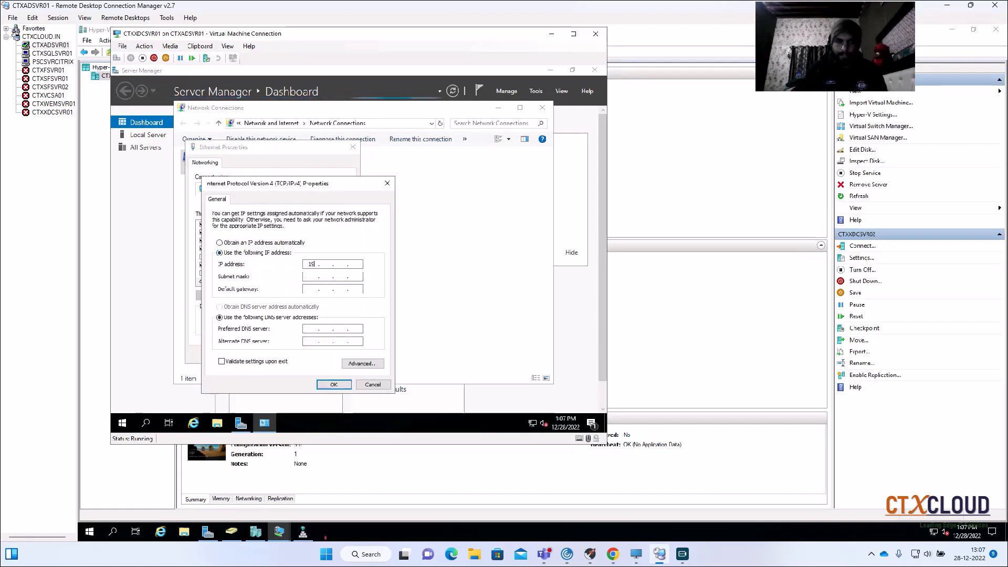
type("168 . 1 . 14")
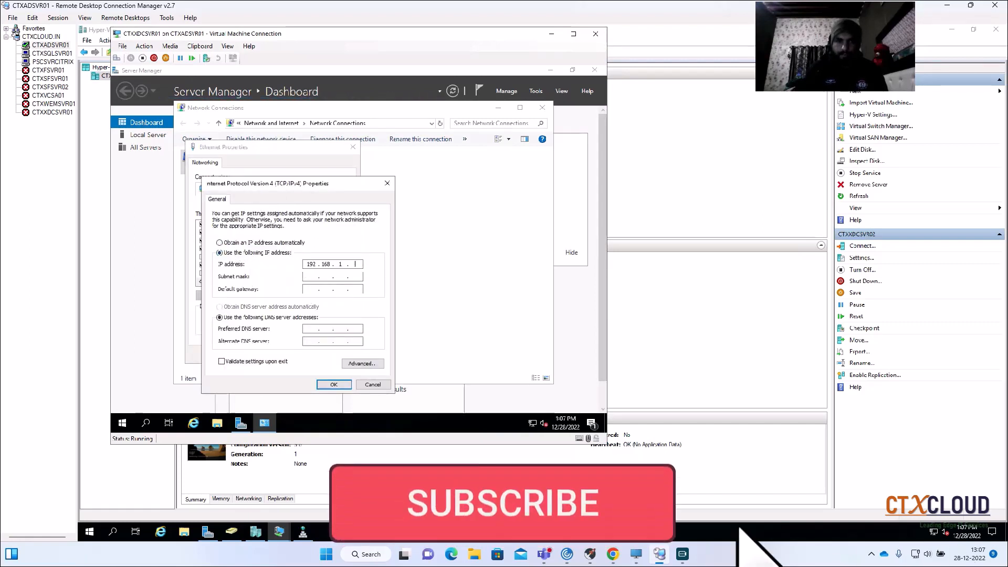
key("Tab")
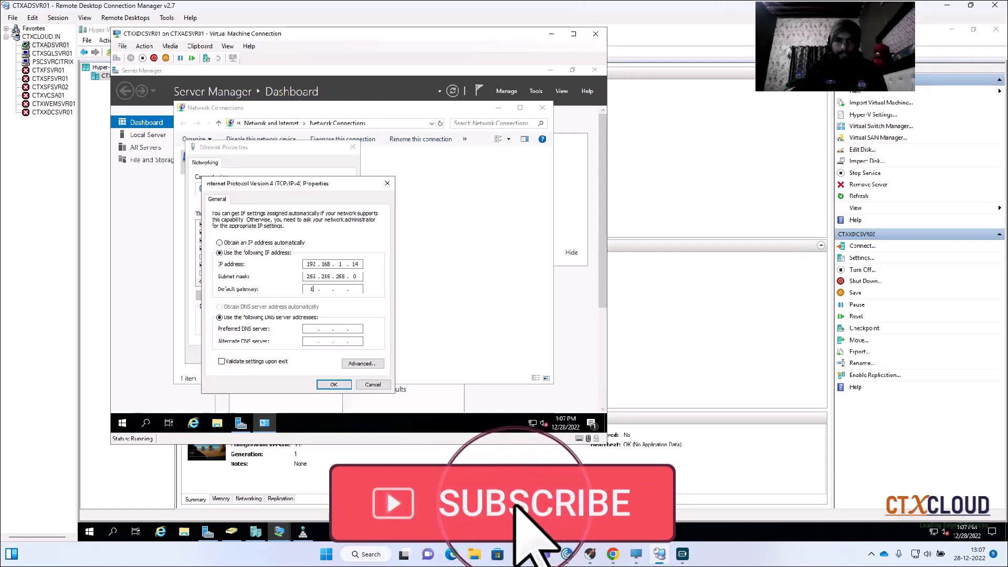
- Set the default gateway to 192.168.1.1 and preferred DNS server to 192.168.1.10, then apply the Ethernet properties
key("Tab")
type("192.15")
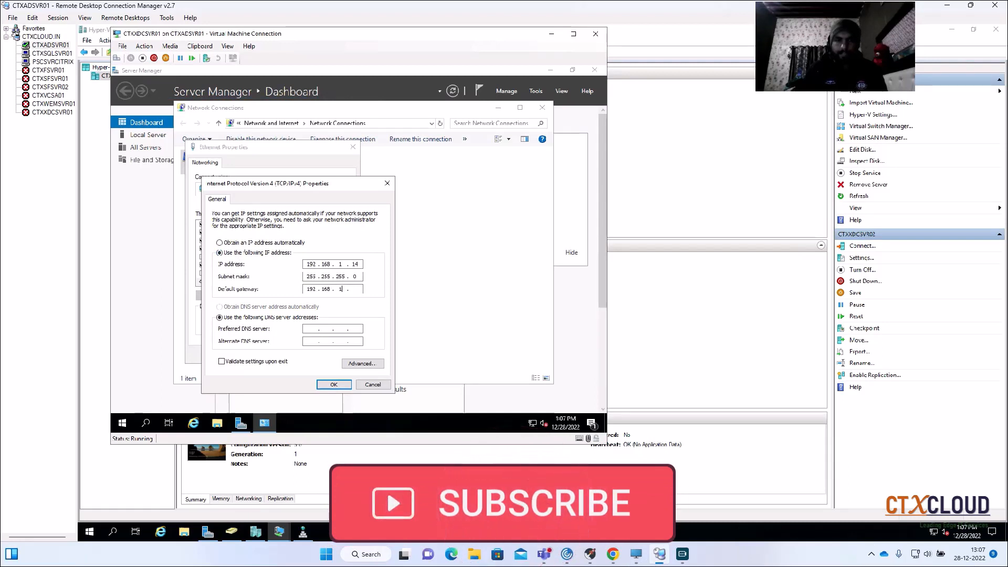
type("1")
key("Tab")
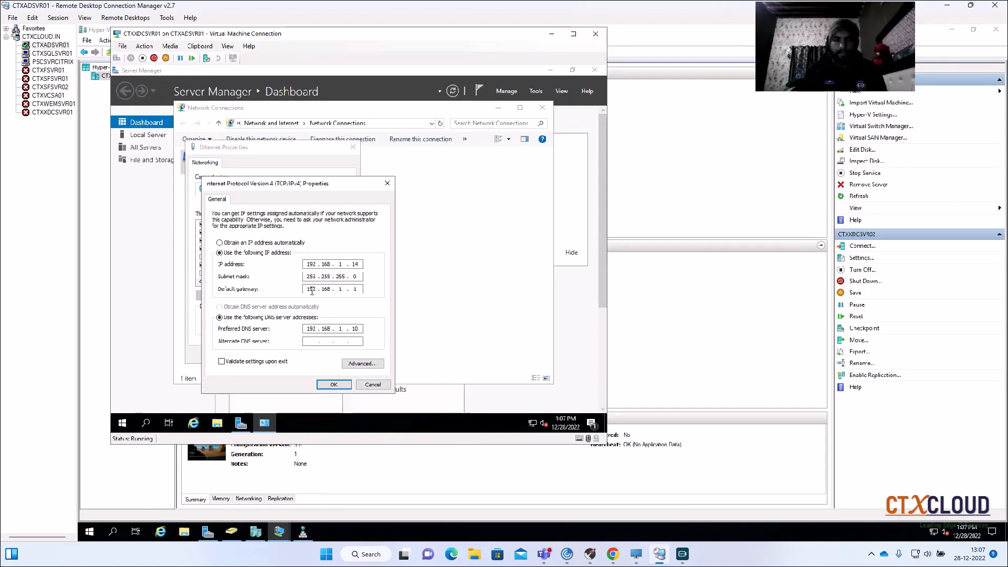
left_click(333, 384)
left_click(301, 353)
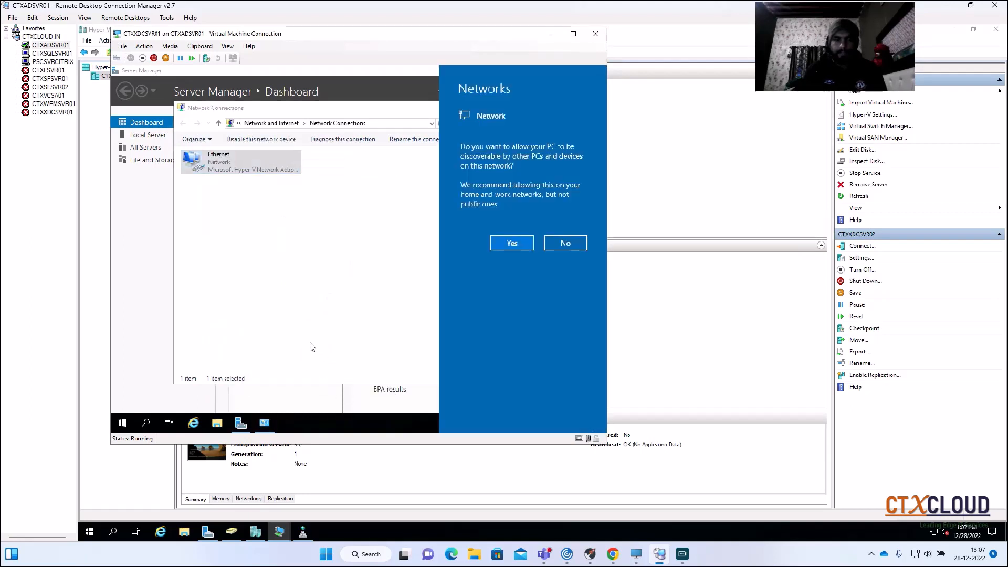
- Allow the PC to be discoverable on the network and close Network Connections and the Windows Admin Center message
left_click(499, 243)
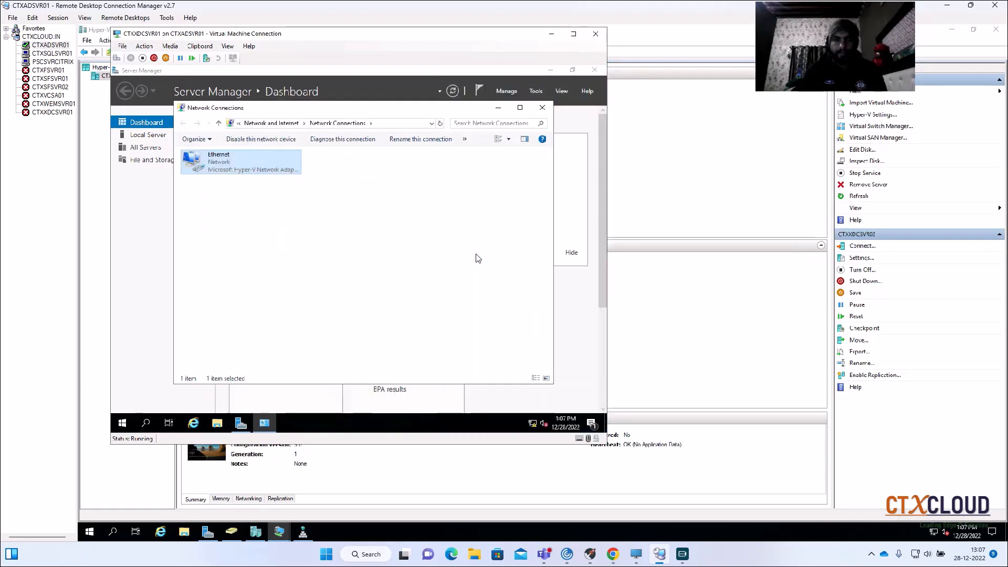
left_click(542, 107)
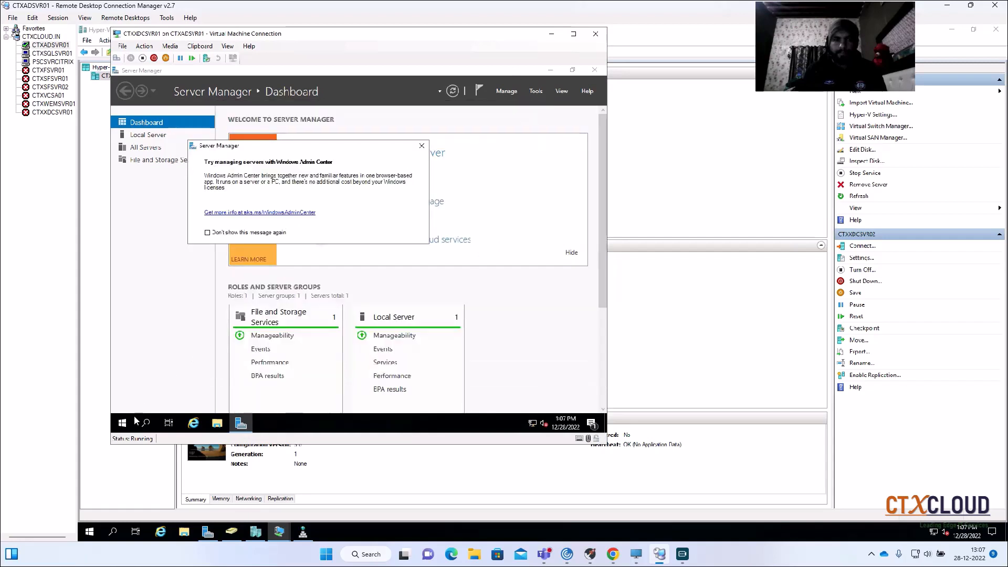
left_click(421, 146)
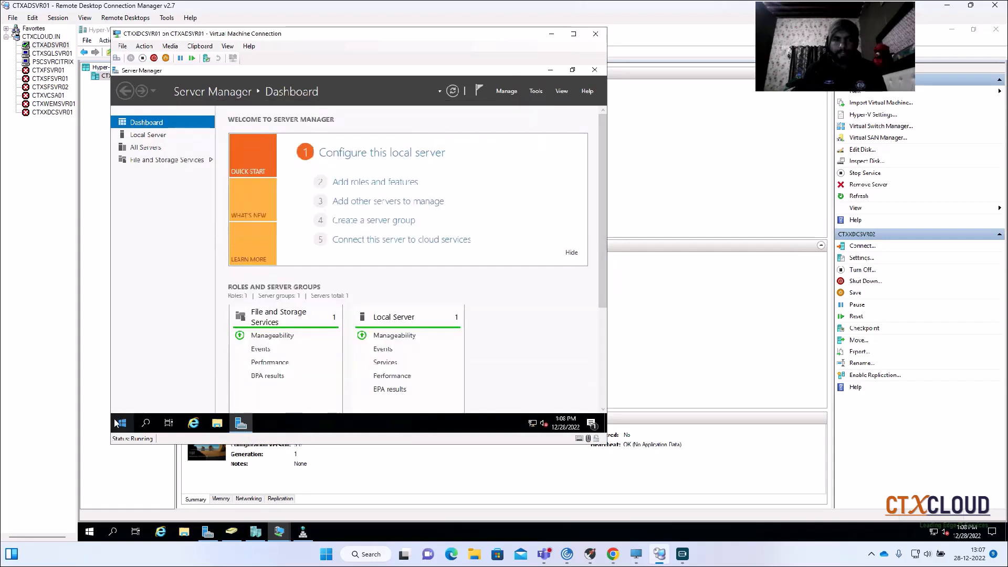
- Restart CTXXDCSVR01 with the reason Other (Unplanned) and minimize its connection window
right_click(122, 423)
mouse_move(174, 391)
left_click(297, 387)
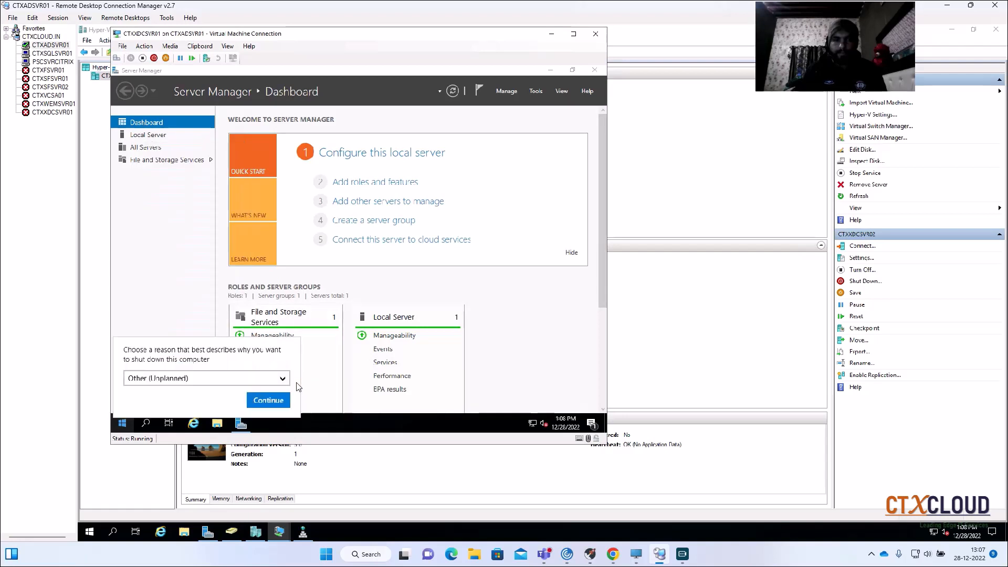
left_click(267, 400)
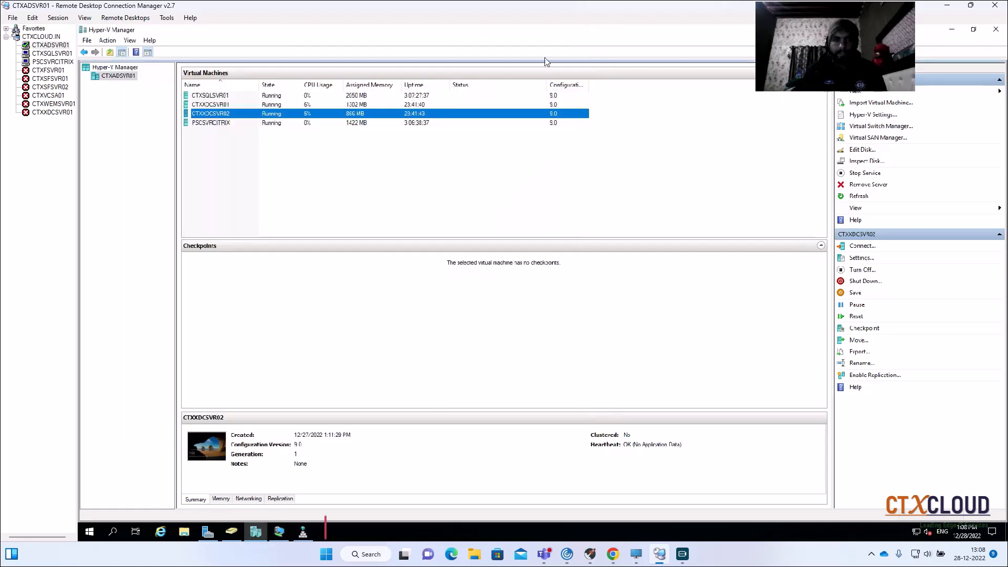
left_click(595, 33)
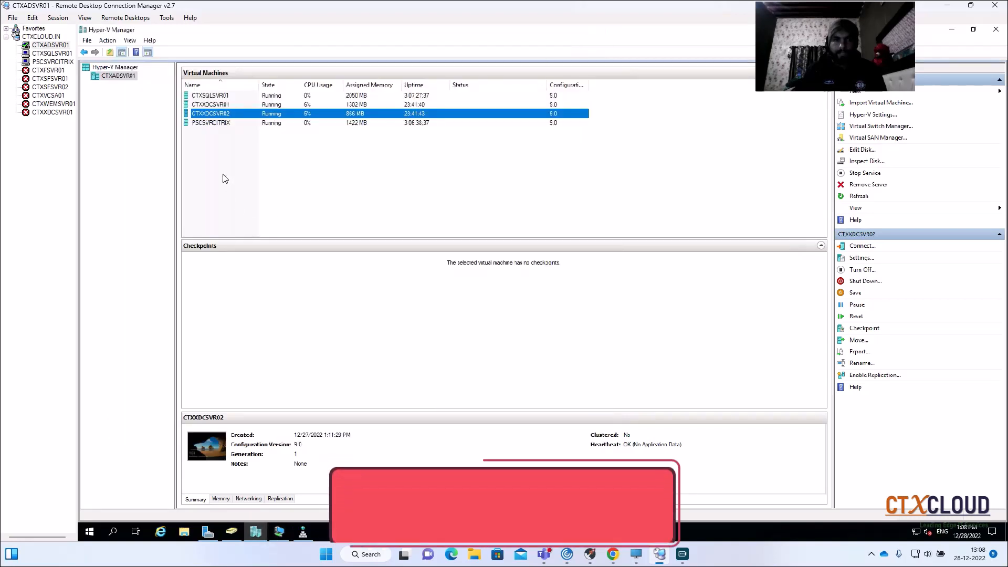
double_click(231, 104)
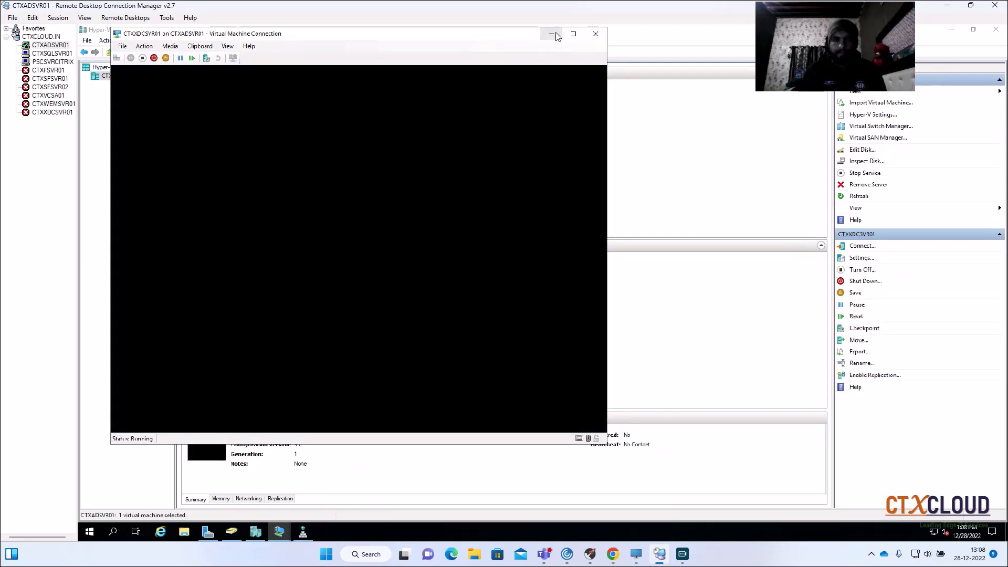
left_click(551, 35)
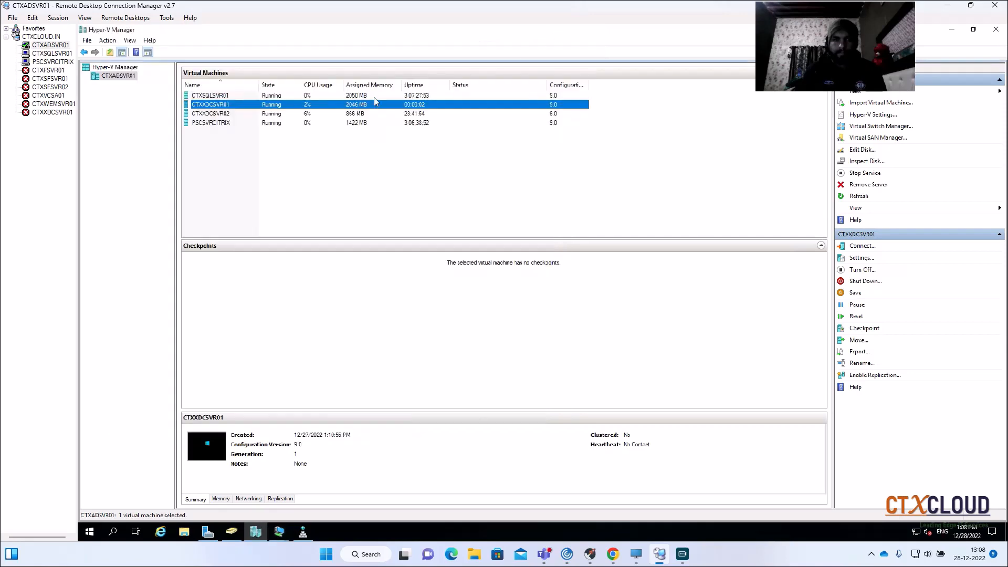
- Connect to CTXXDCSVR02 and sign in as Administrator with the account password
double_click(228, 111)
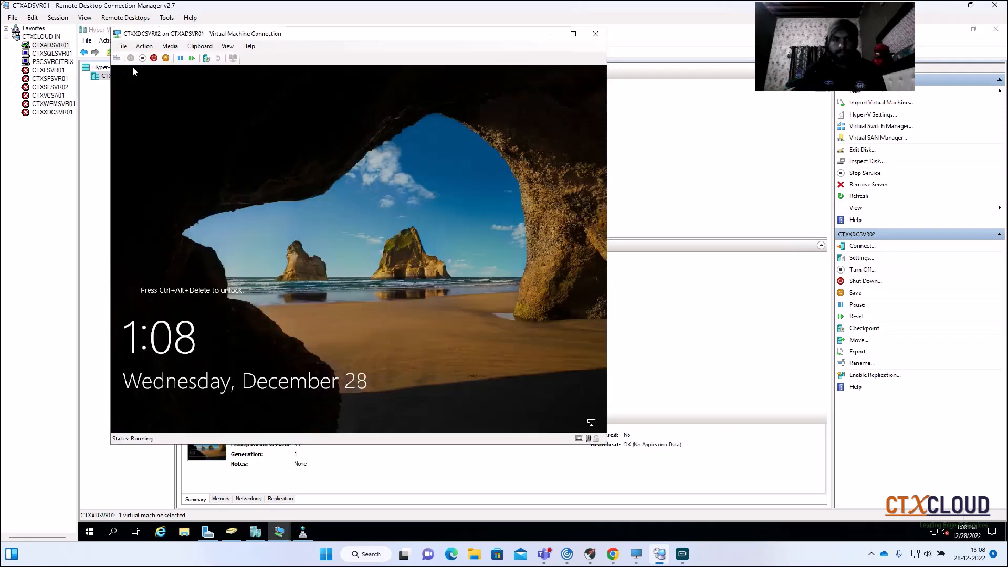
left_click(117, 58)
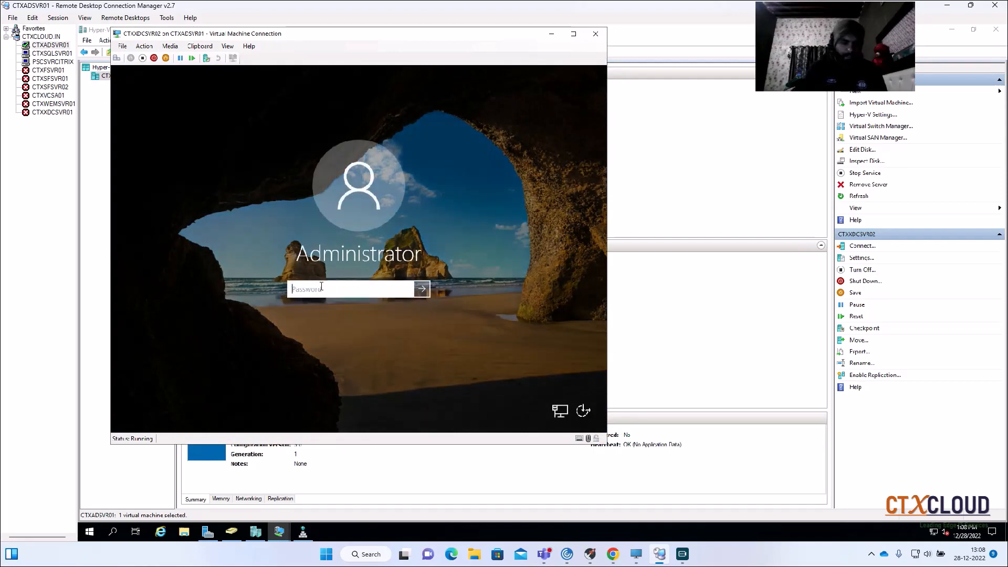
type("•••••••••")
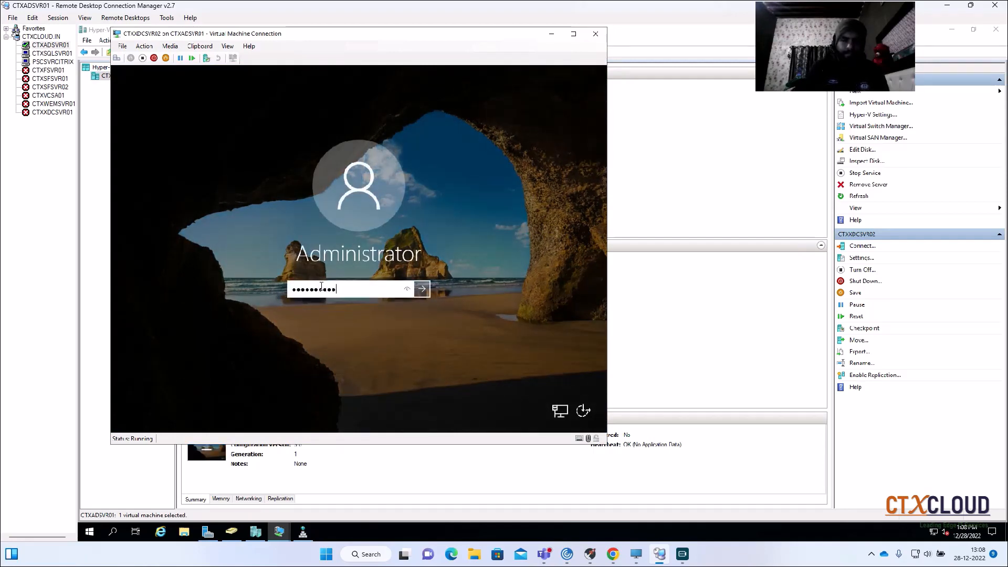
key("Return")
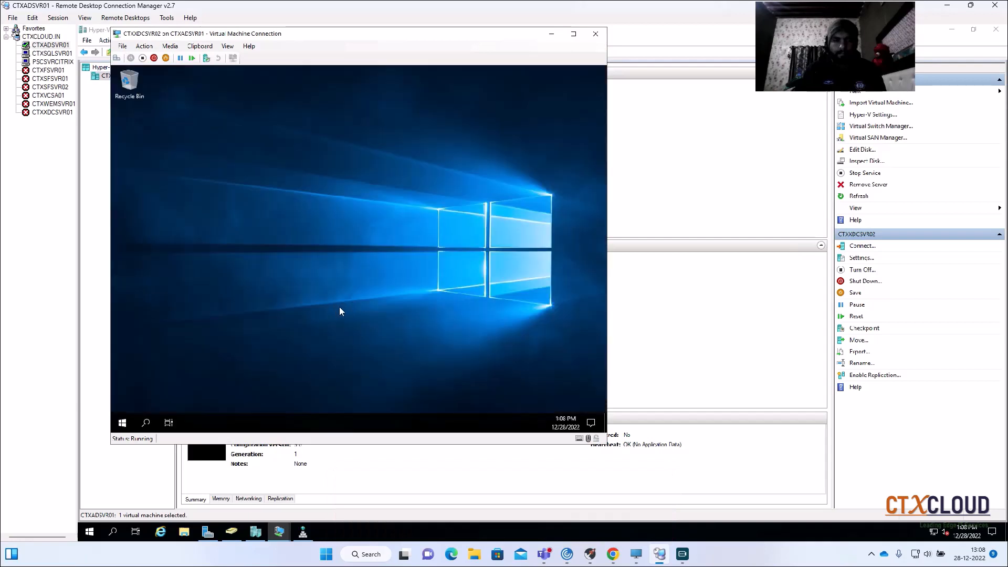
- Open System Properties on CTXXDCSVR02 by running sysdm.cpl
right_click(123, 425)
left_click(153, 378)
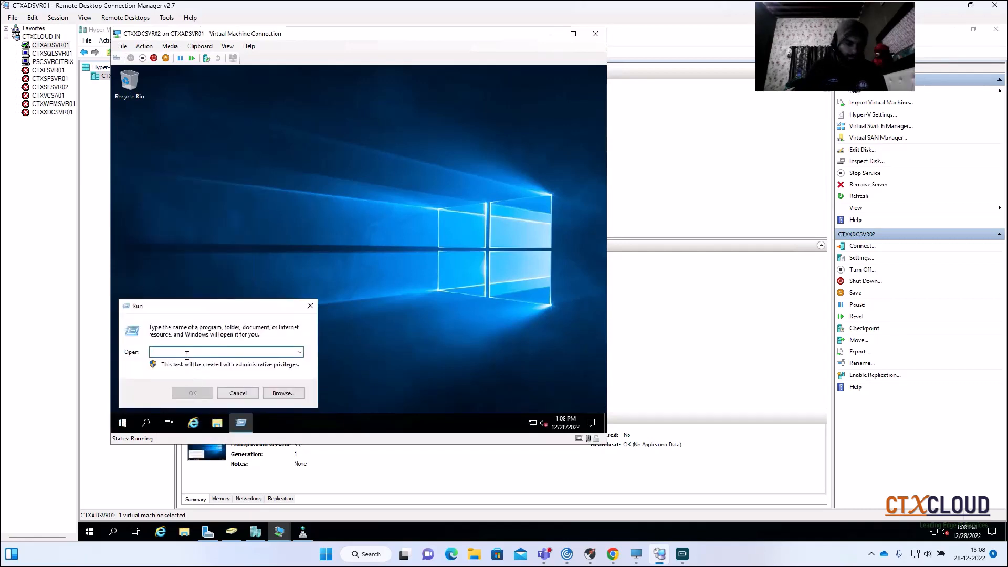
type("sysdm.cpl")
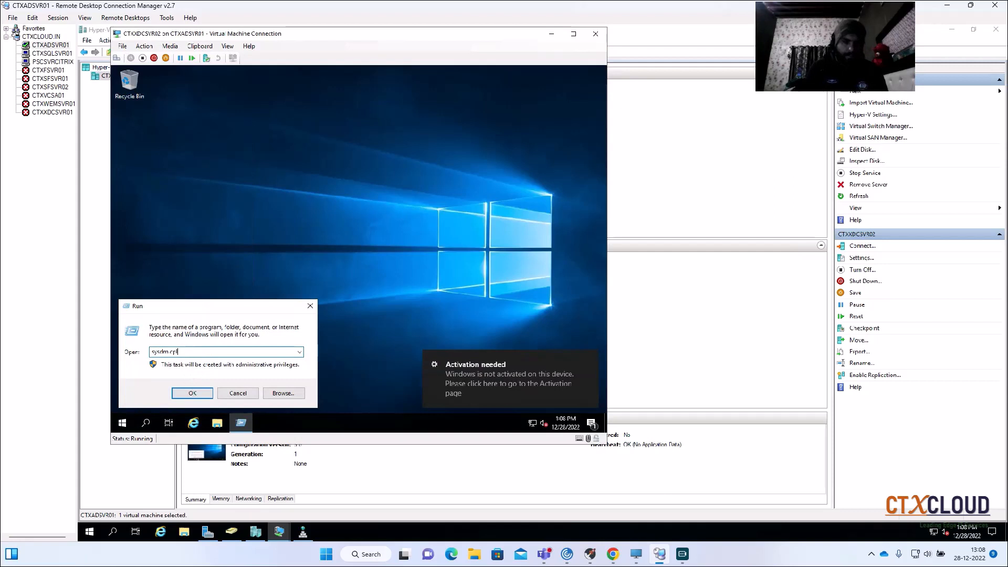
key("Return")
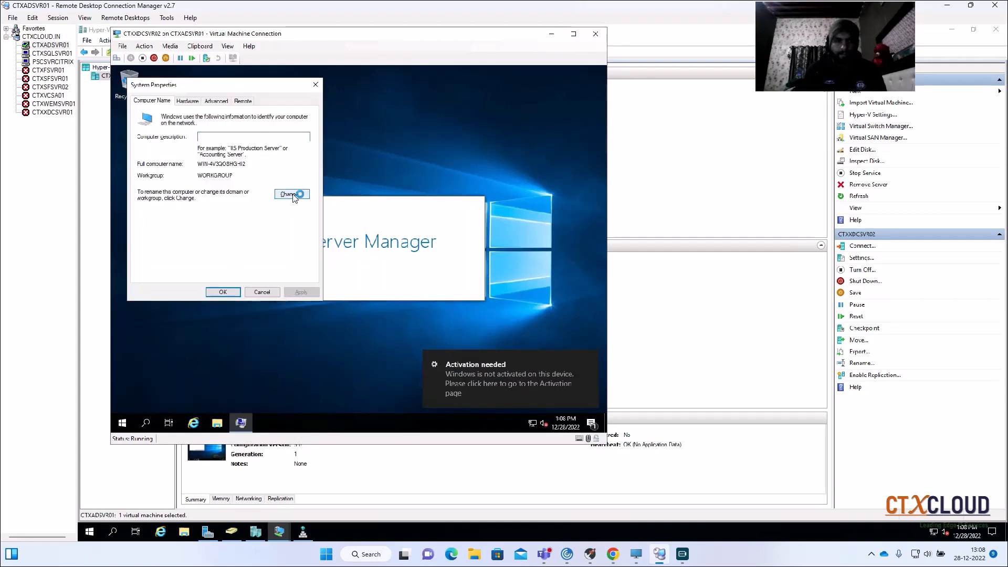
- Change the computer name to CTXXDCSVR02, close System Properties and postpone the restart
left_click(292, 194)
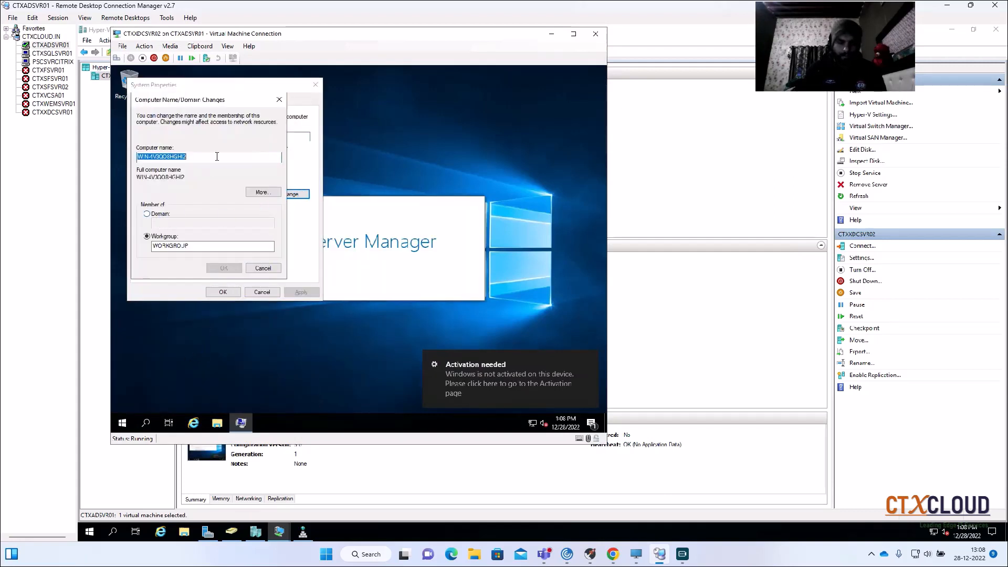
type("CTXX")
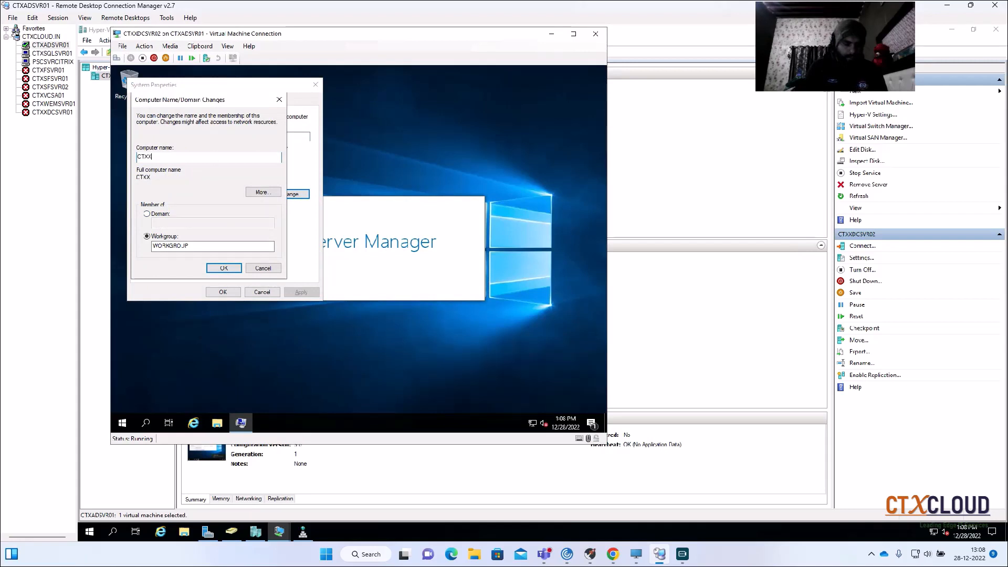
type("DCSVR02")
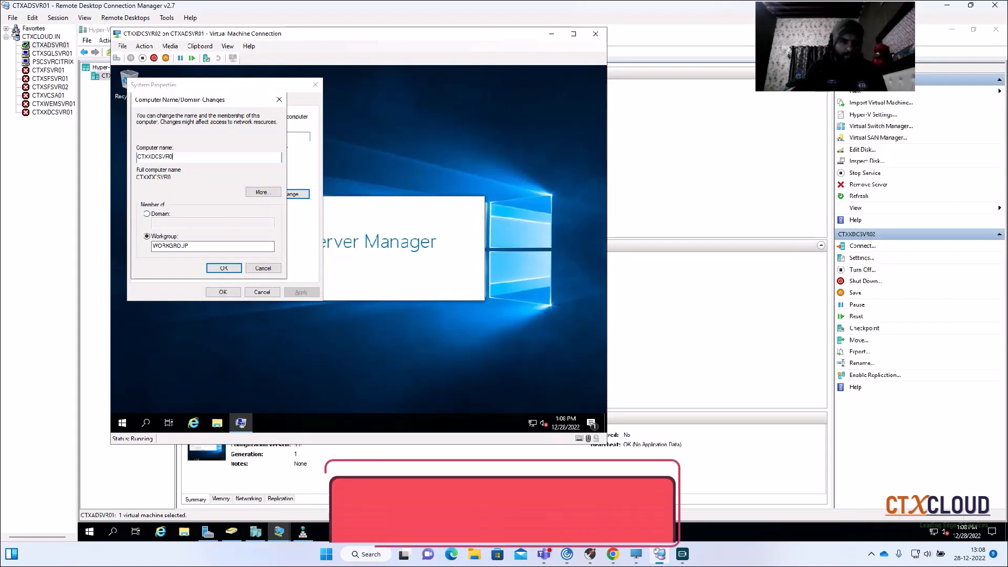
left_click(217, 268)
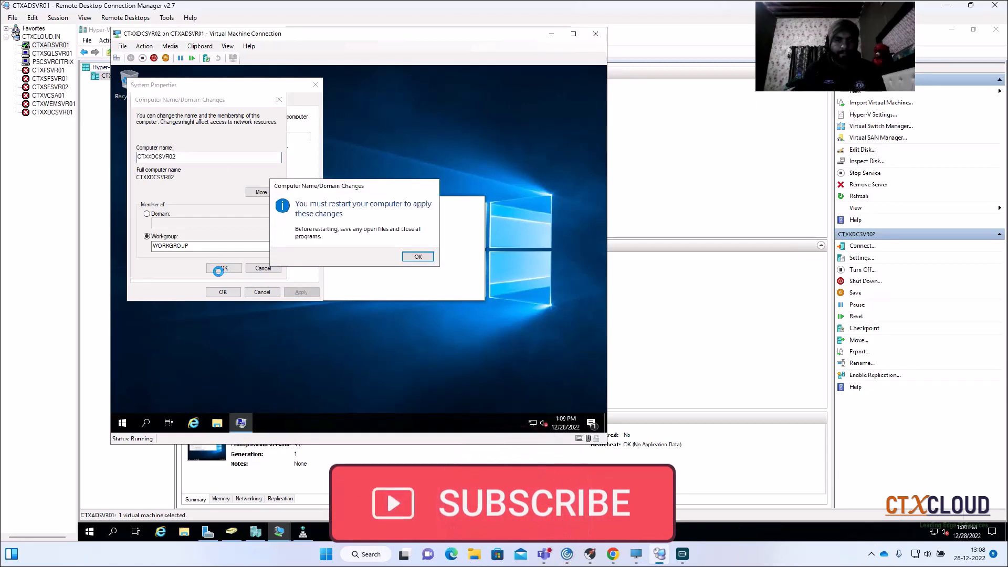
left_click(418, 256)
left_click(223, 292)
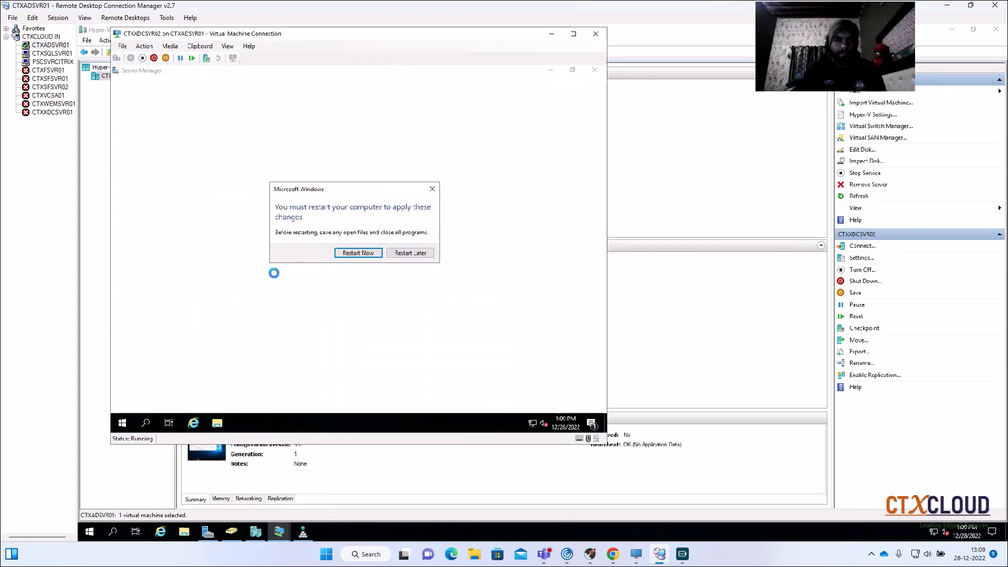
left_click(359, 253)
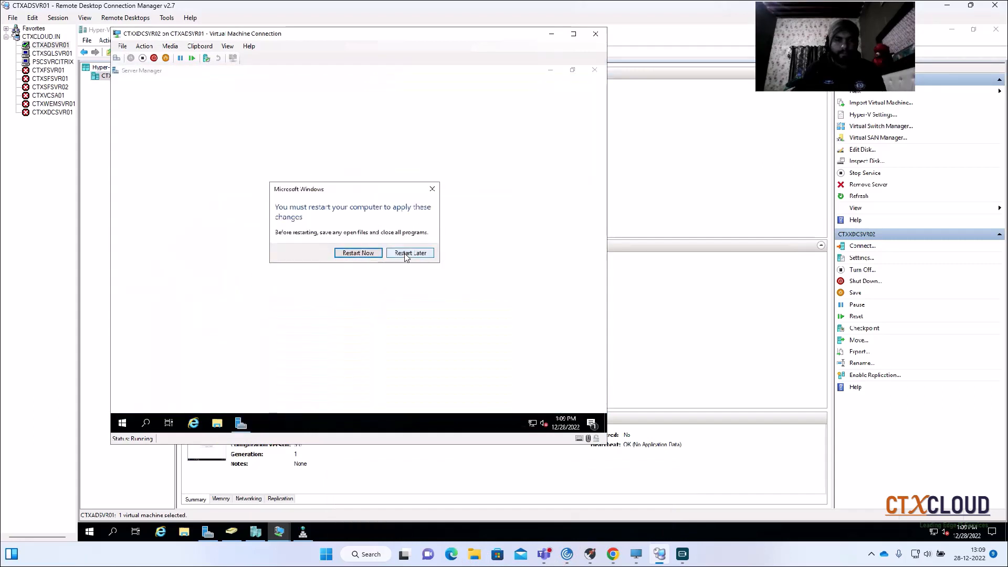
- Open Network Connections on CTXXDCSVR02 by running ncpa.cpl
right_click(123, 423)
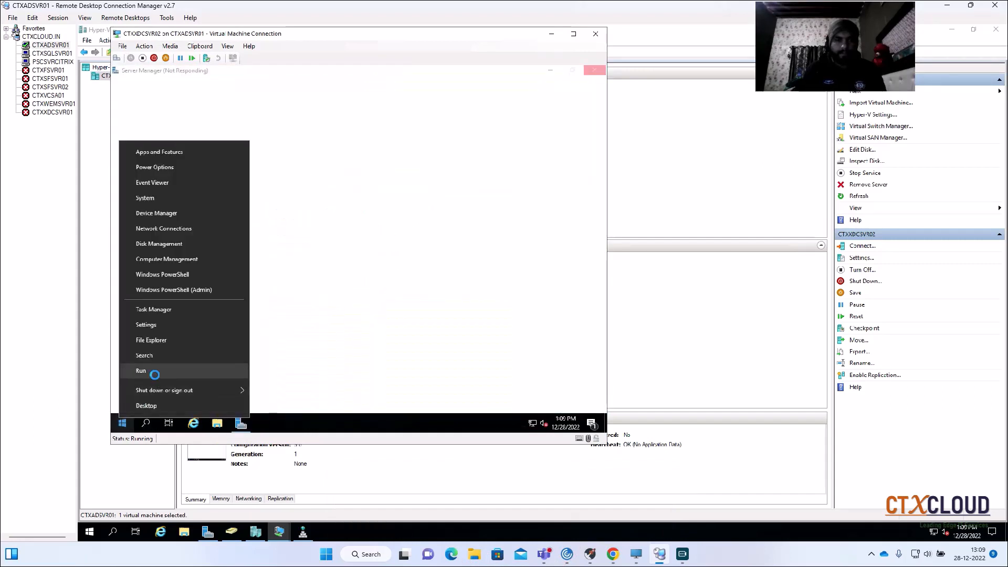
left_click(155, 375)
type("ncpa.c")
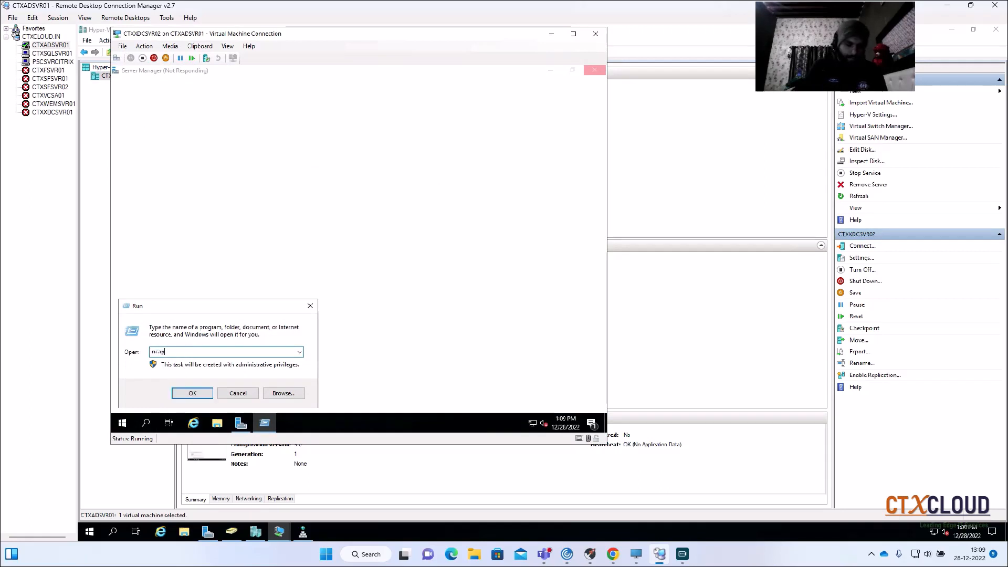
type("pl")
key("Return")
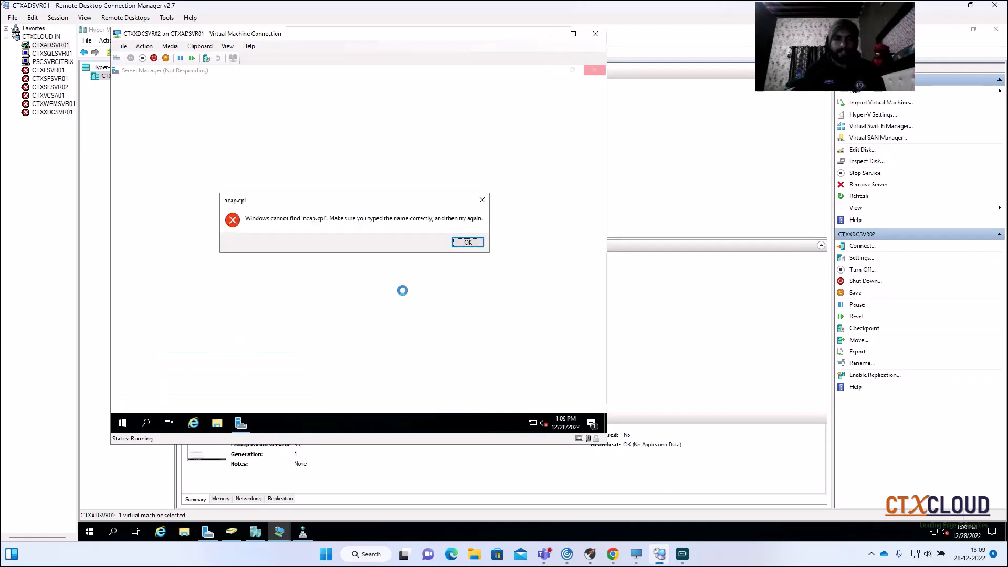
left_click(460, 242)
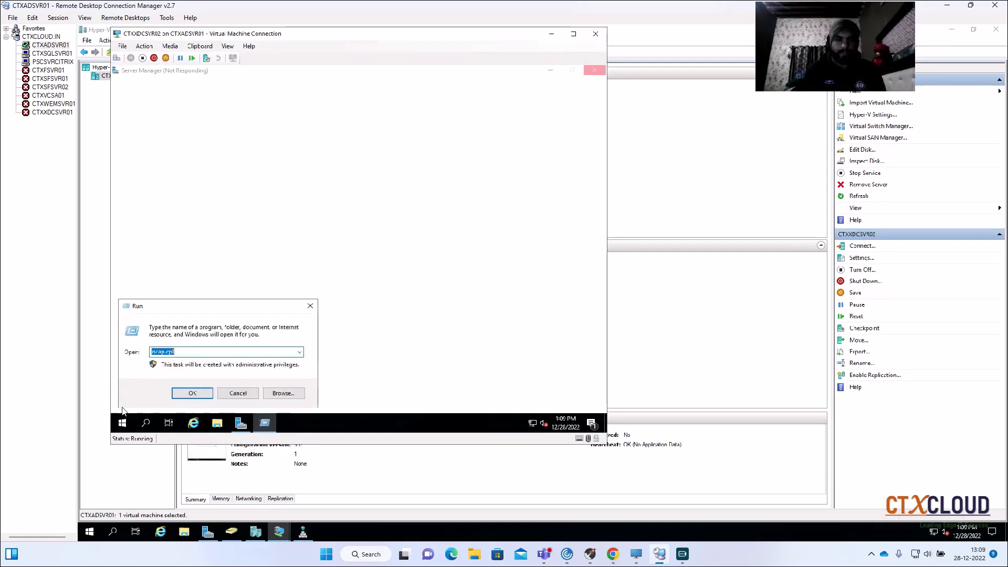
type("nc")
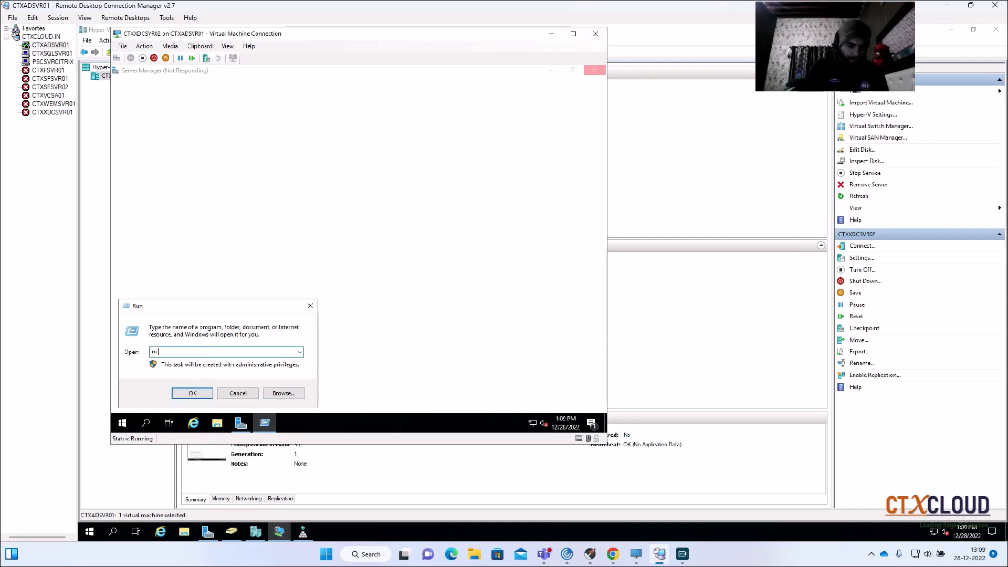
type("pa.cpl")
key("Return")
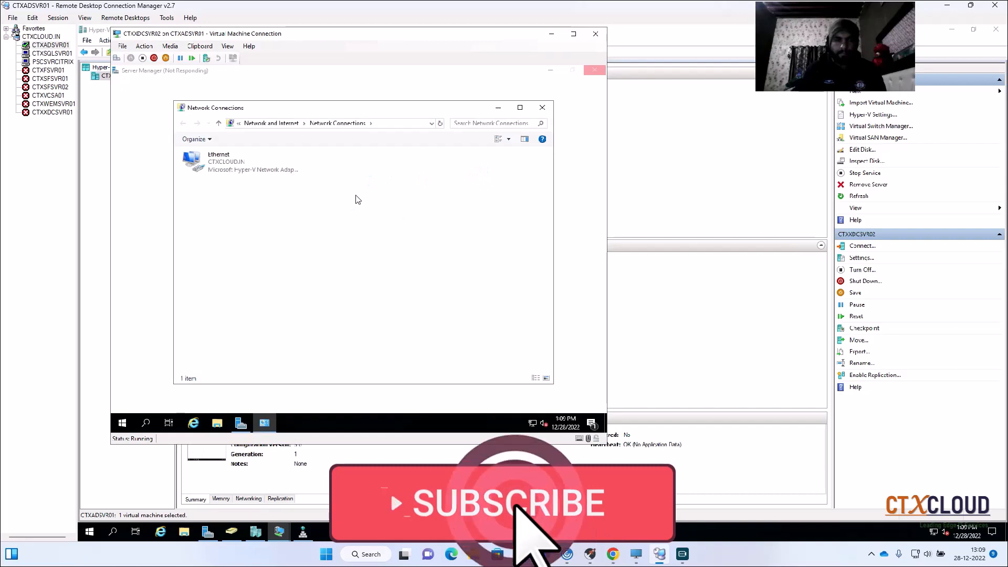
- Open the Ethernet adapter's properties on CTXXDCSVR02 and disable Internet Protocol Version 6 (TCP/IPv6)
right_click(239, 169)
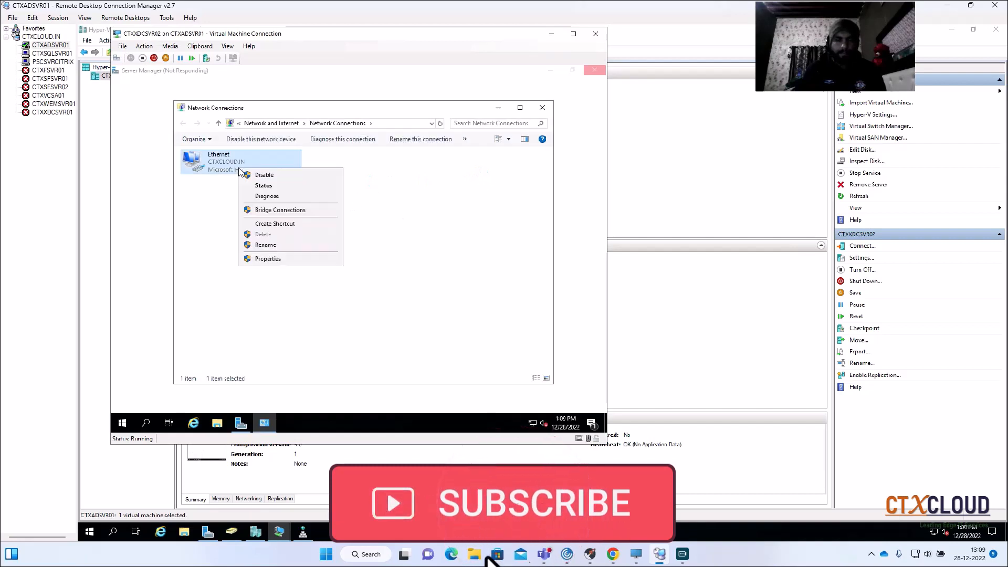
left_click(284, 261)
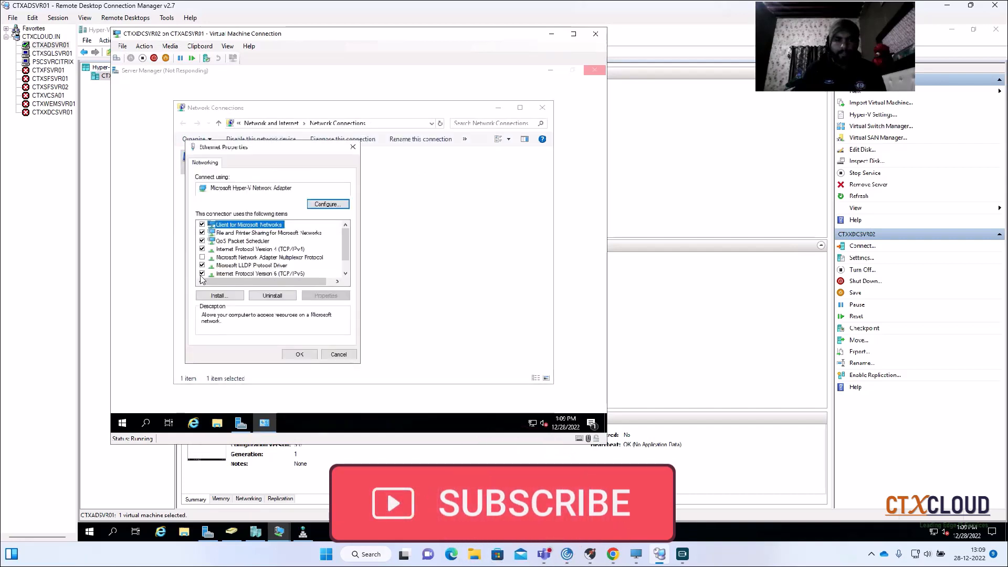
left_click(204, 274)
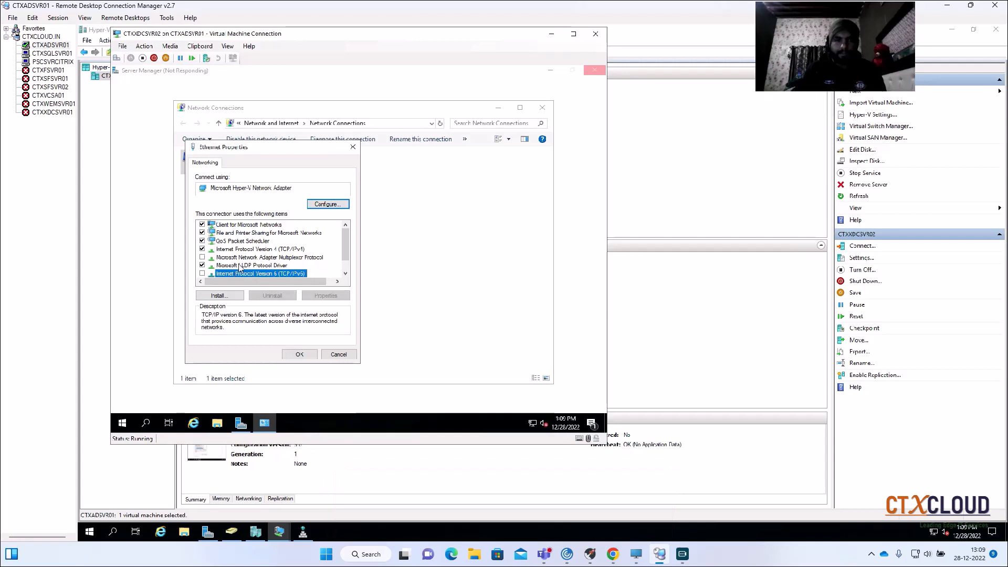
- Configure the adapter's IPv4 settings with static address 192.168.1.15, subnet mask 255.255.255.0, gateway 192.168.1.1 and preferred DNS 192.168.1.10
left_click(251, 250)
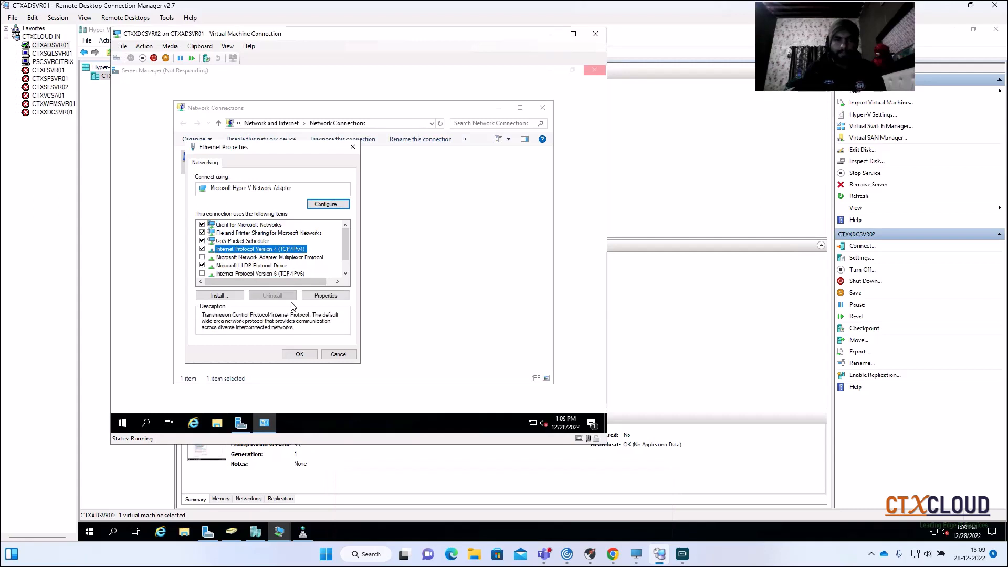
left_click(325, 296)
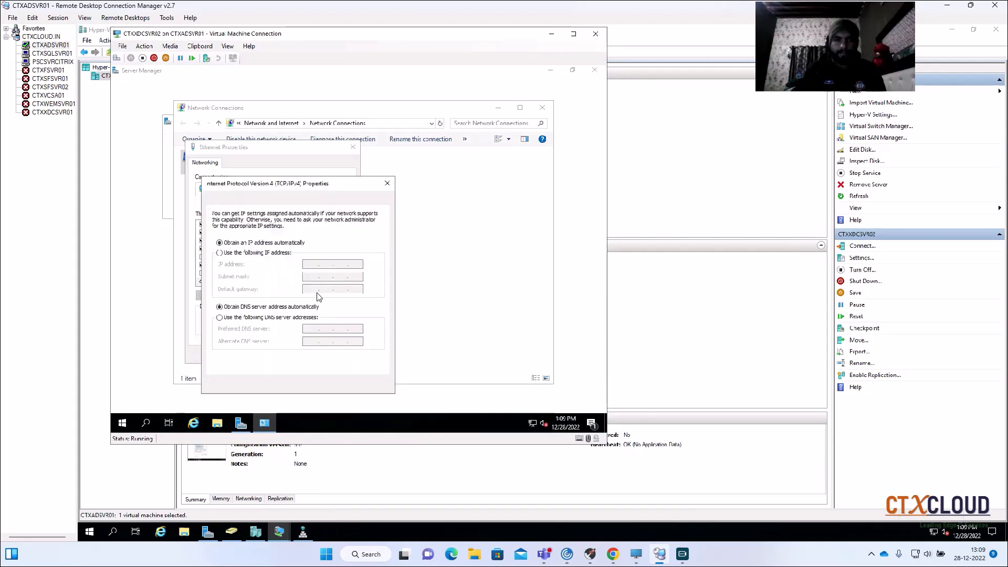
left_click(219, 253)
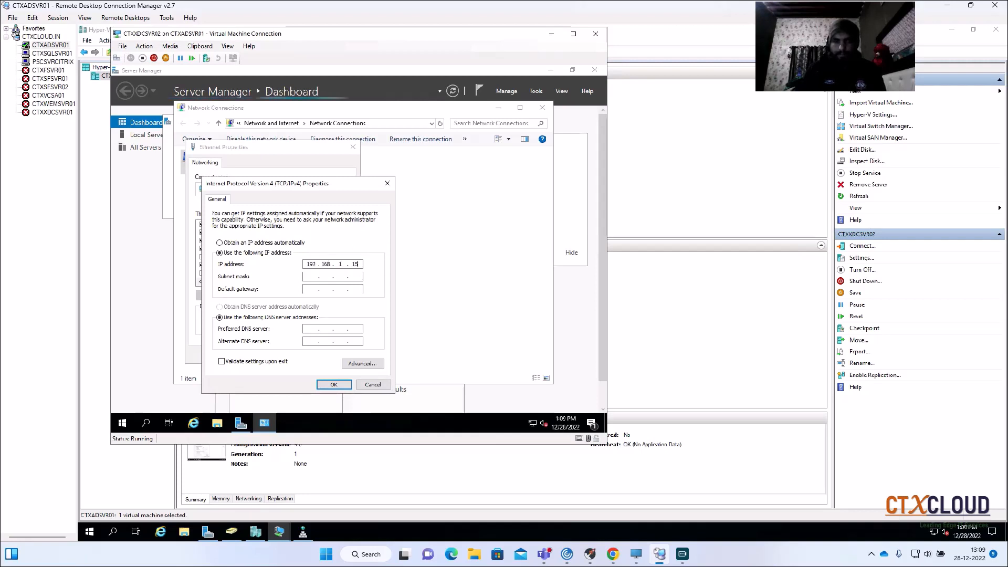
key("Tab")
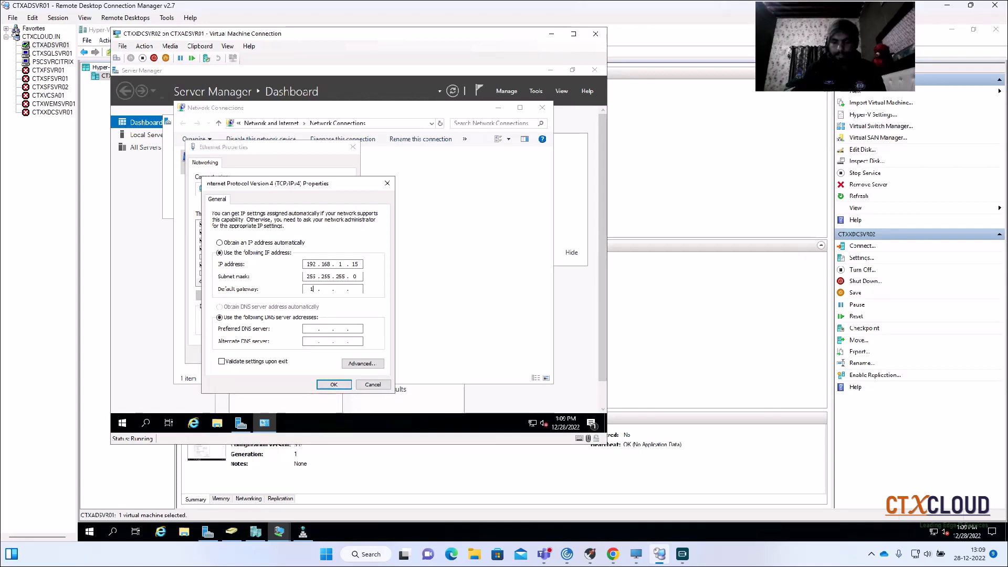
type("192 . 168 . 1 . 1")
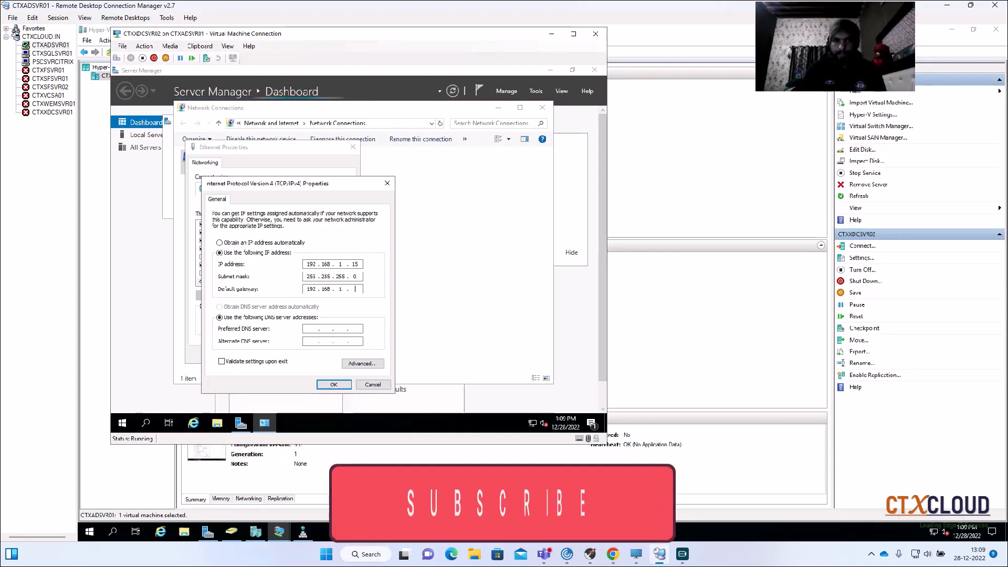
key("Tab")
key("Tab")
type("192 . 168 . 1 ")
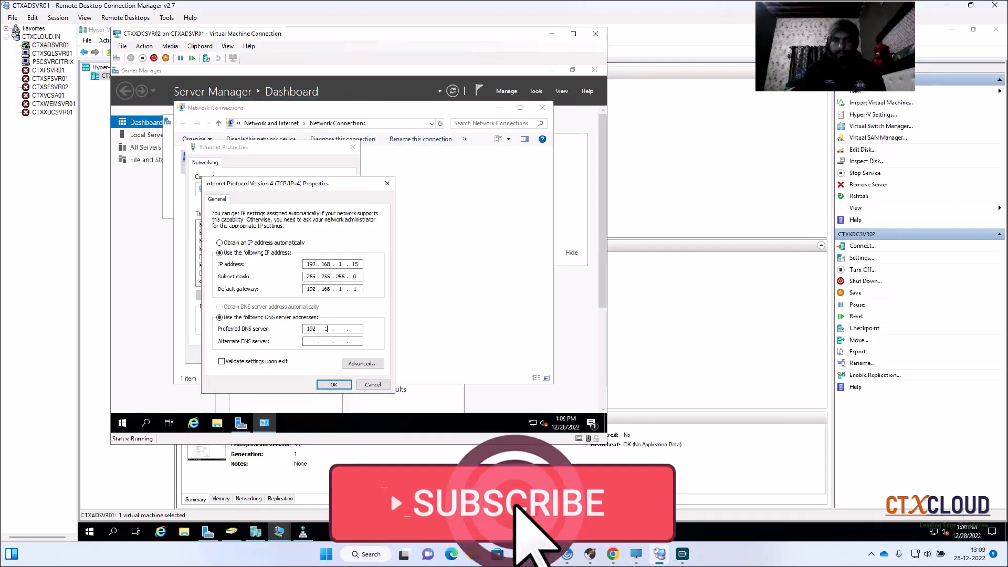
type(". 10")
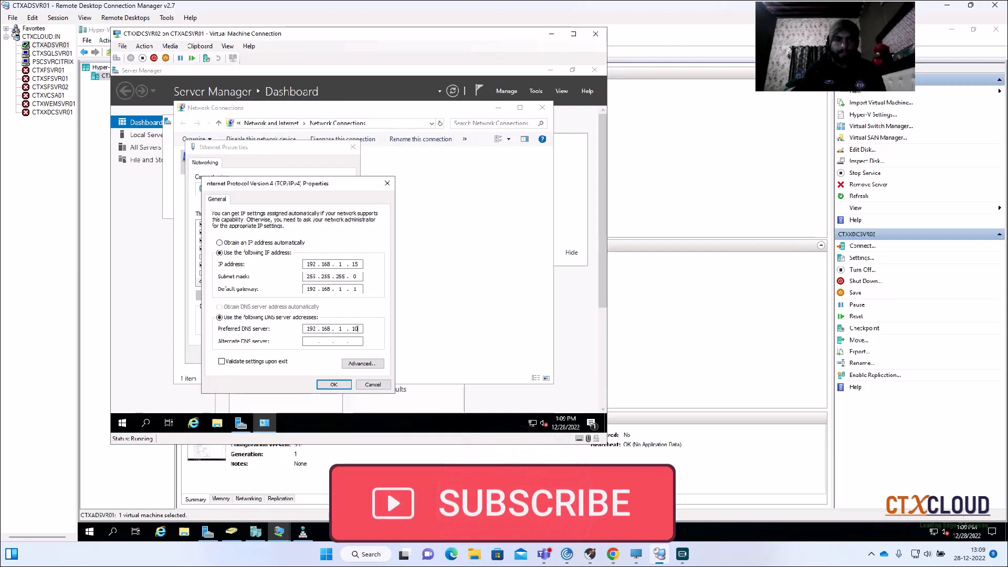
left_click(332, 384)
left_click(300, 354)
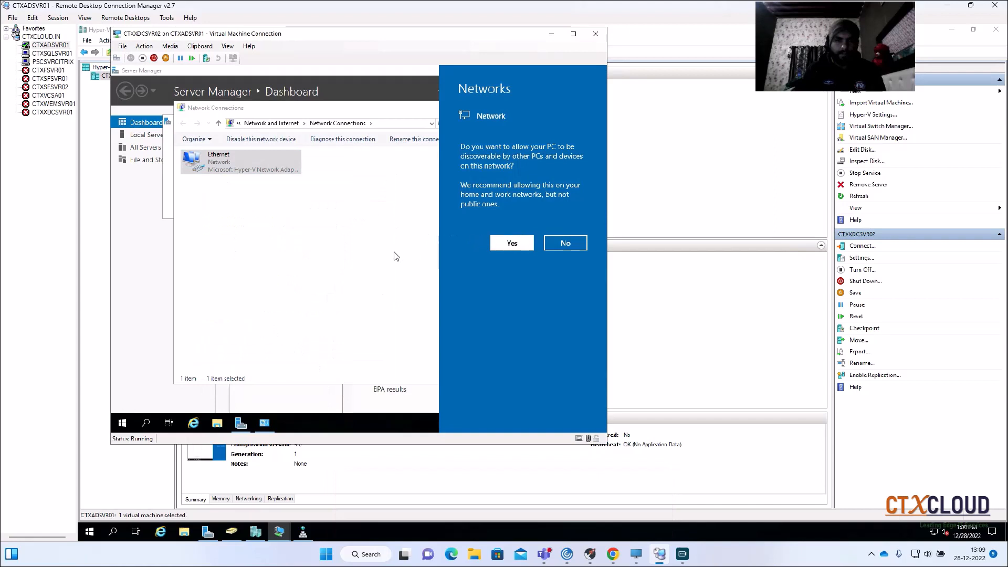
- Allow CTXXDCSVR02 to be discoverable on the network, restart it with reason Other (Unplanned) and minimize its connection window
left_click(511, 244)
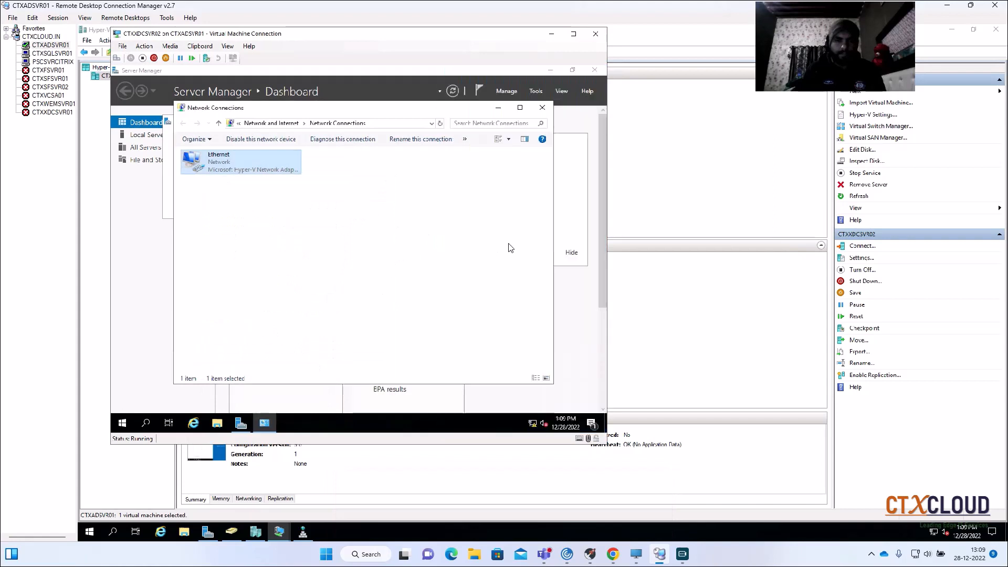
right_click(122, 423)
mouse_move(213, 391)
left_click(275, 388)
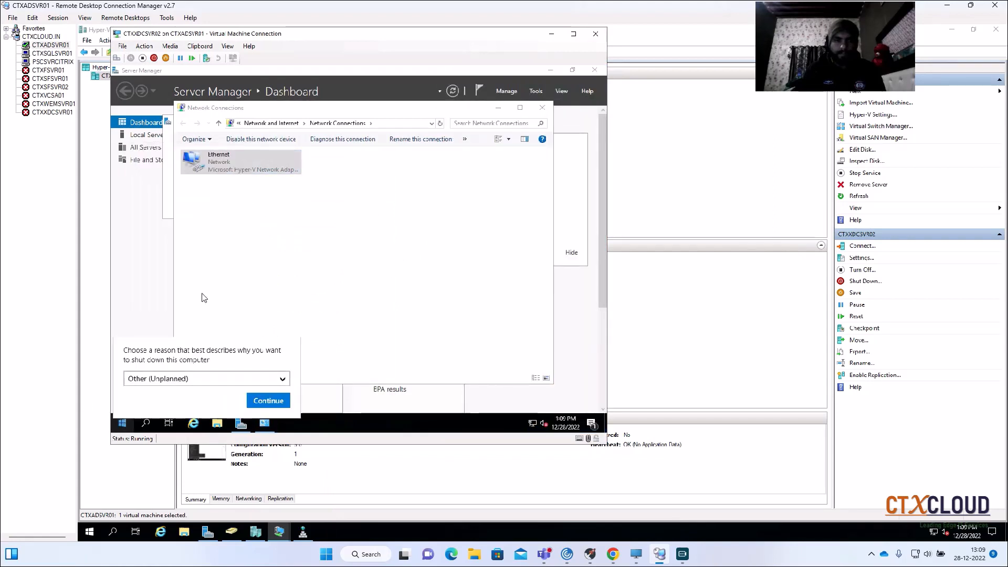
left_click(269, 401)
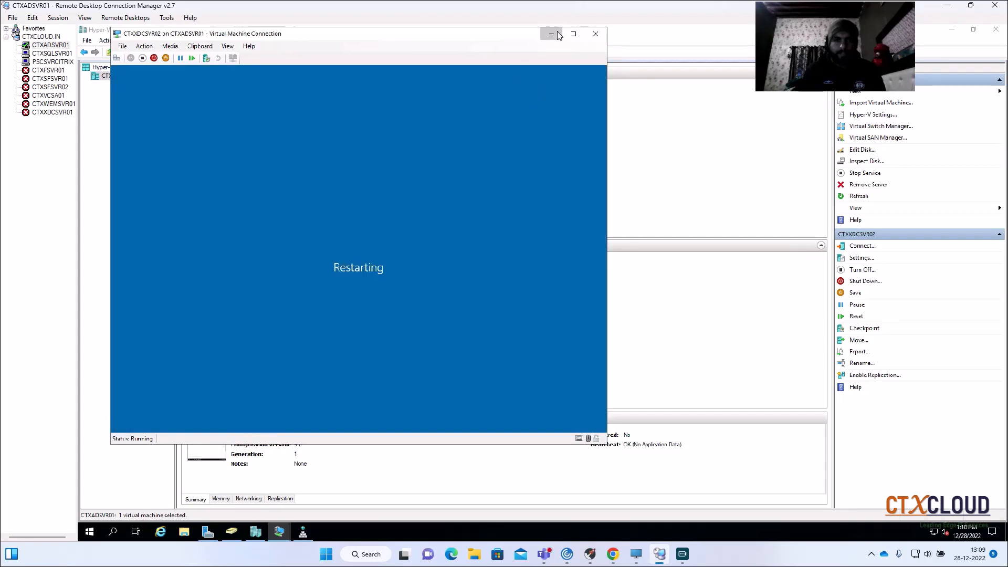
left_click(554, 33)
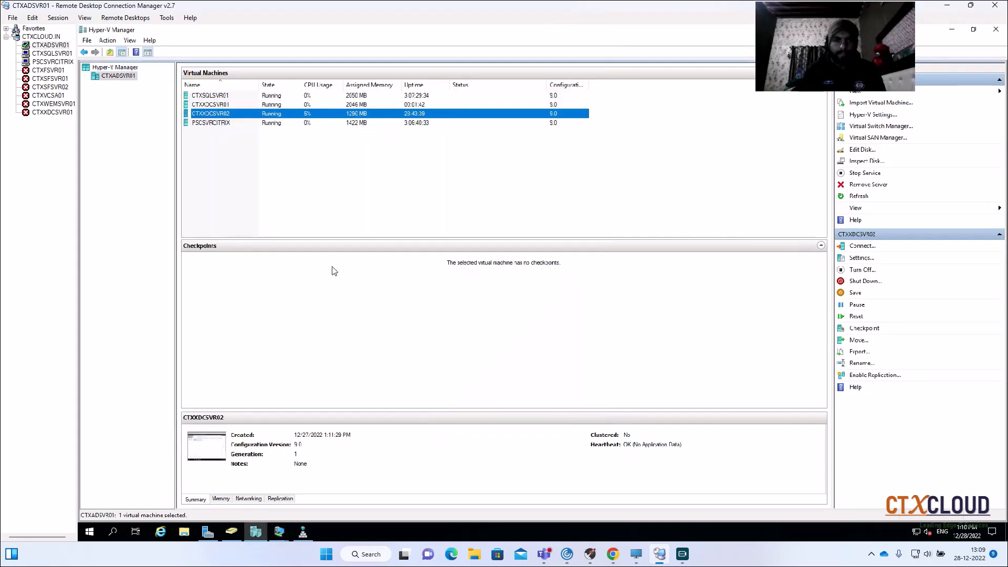
- Connect to CTXXDCSVR01 and sign in as Administrator with the account password
double_click(252, 105)
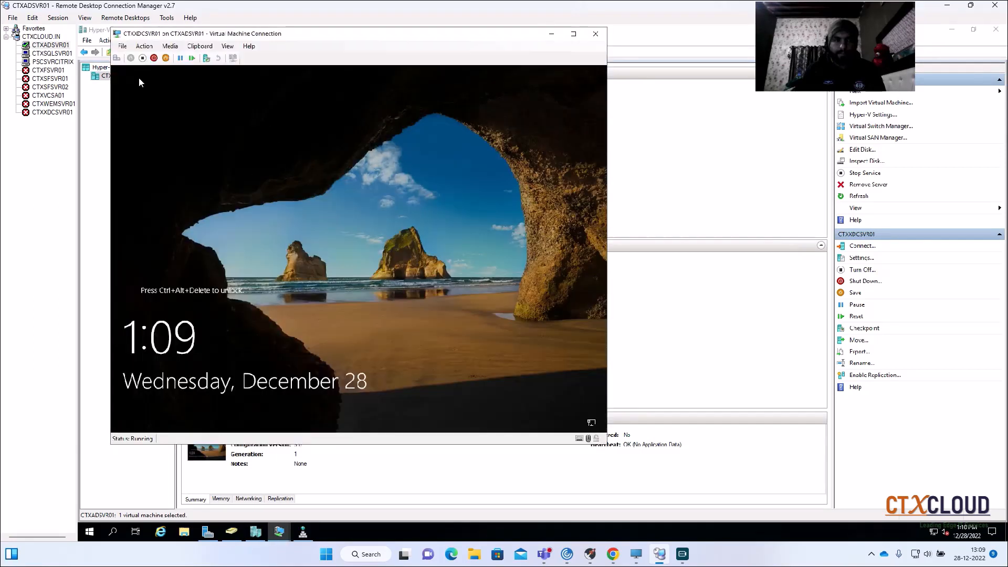
left_click(116, 58)
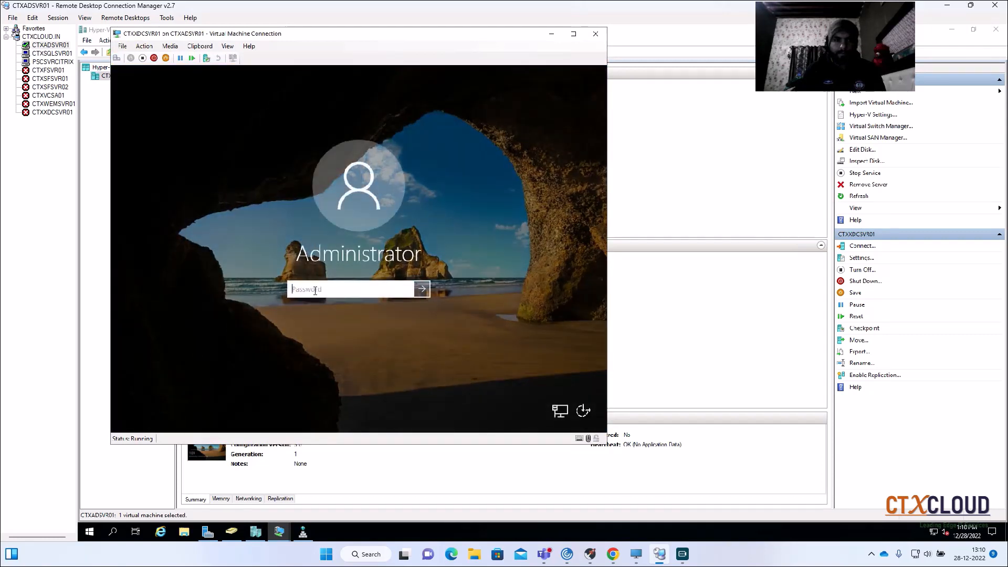
type("*")
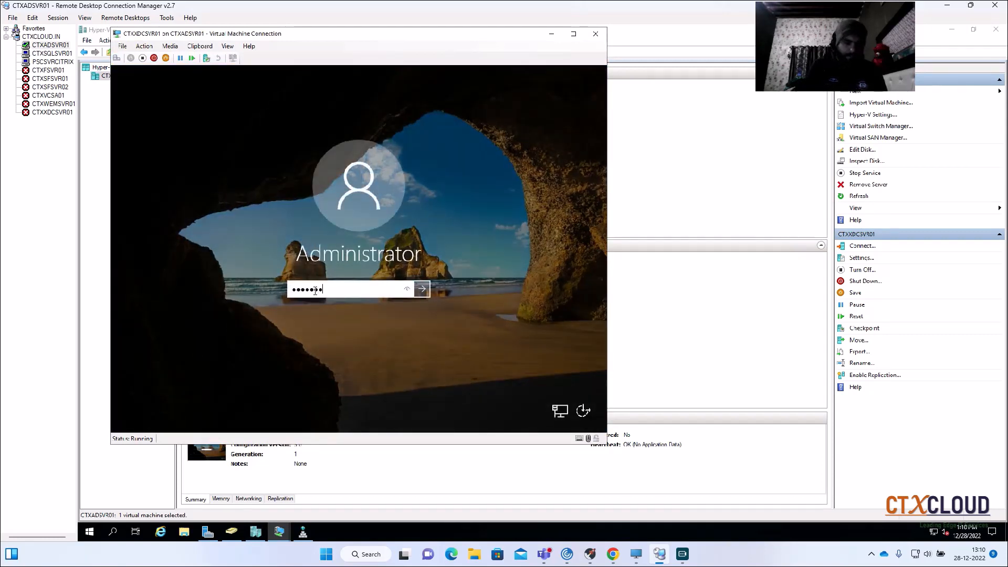
key("Return")
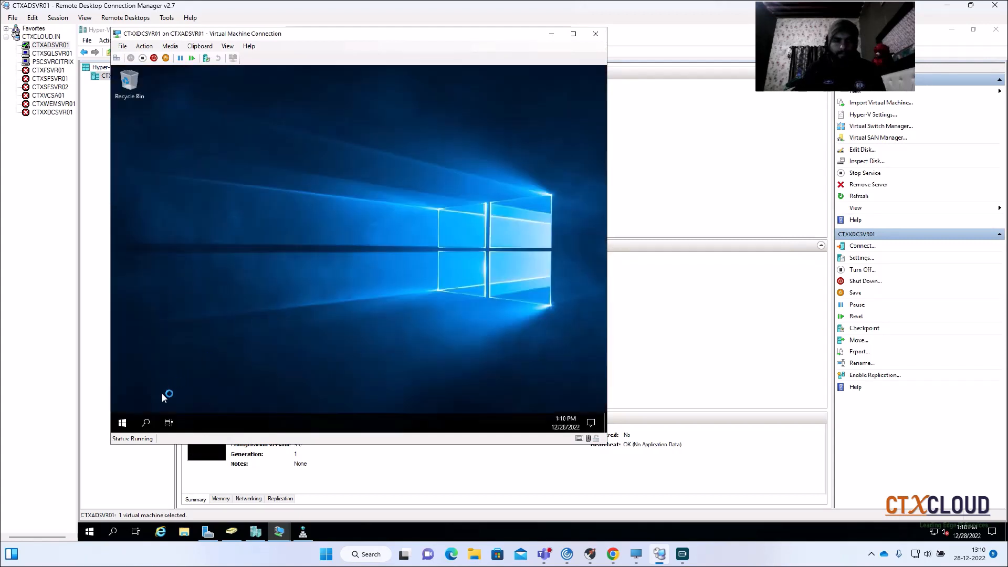
- Open Windows Defender Firewall on CTXXDCSVR01 and go to its Advanced Security console
right_click(133, 413)
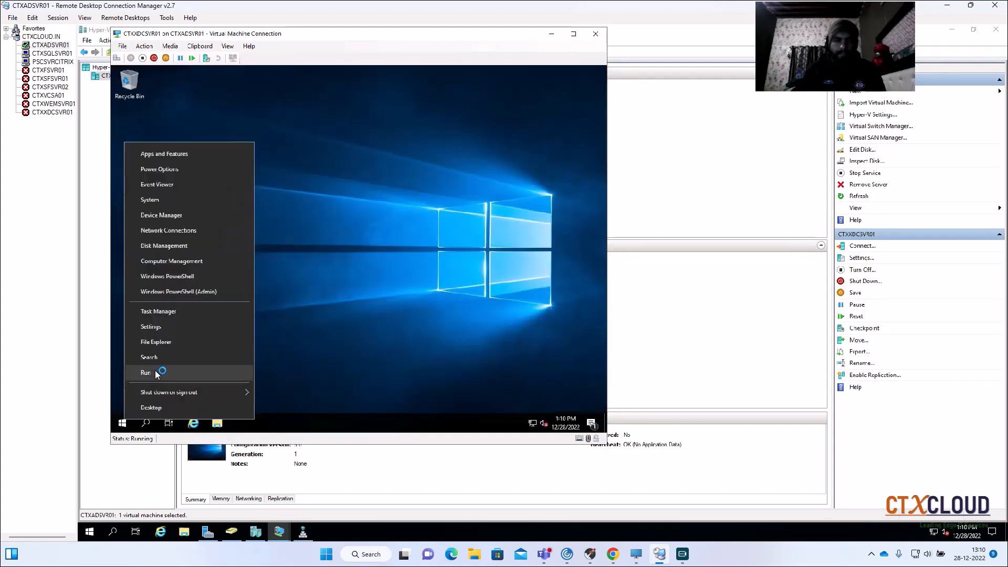
left_click(153, 377)
type("firewall.cpl")
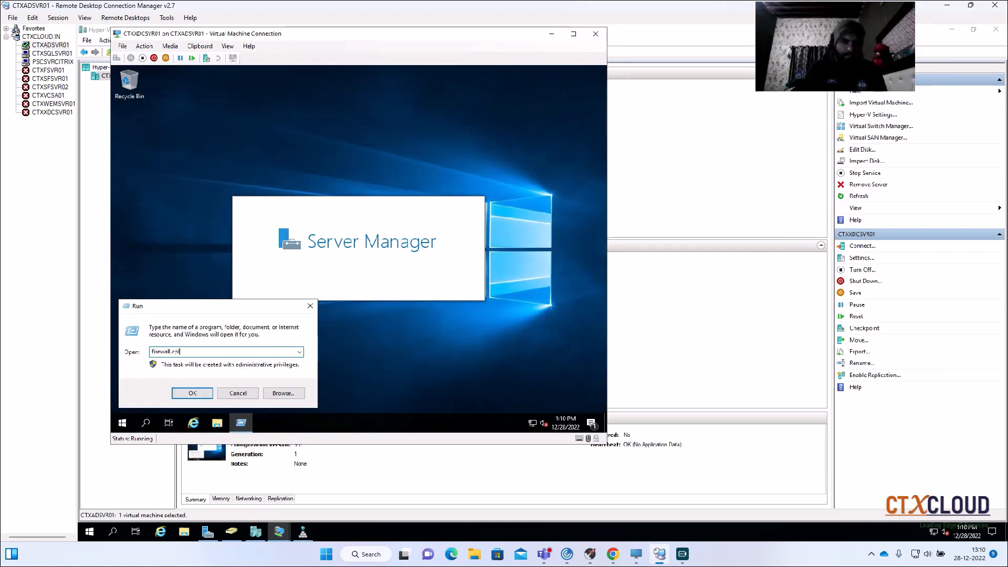
key("Return")
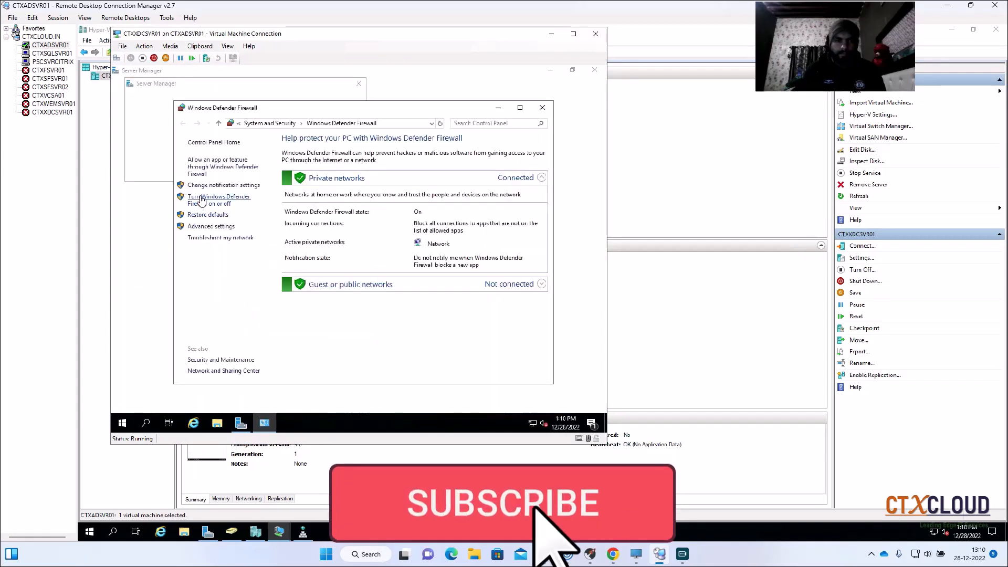
left_click(201, 199)
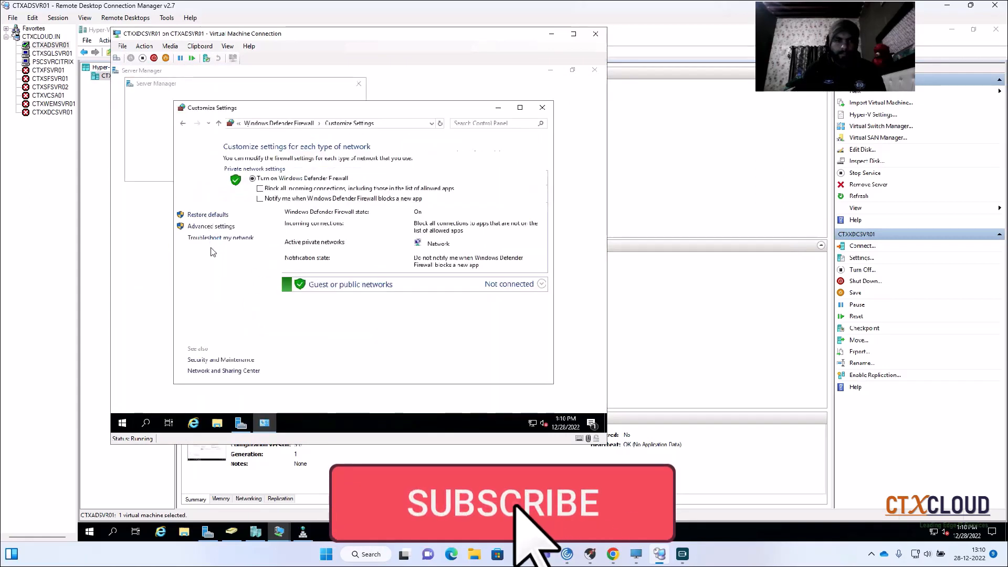
left_click(182, 123)
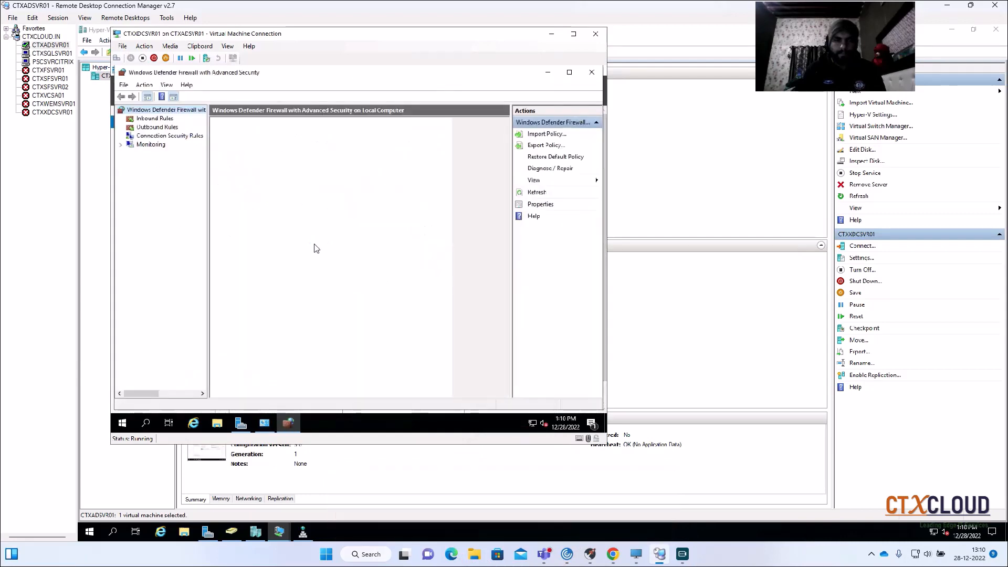
- Set the firewall state to Off for the domain, private and public profiles and apply the changes
left_click(271, 305)
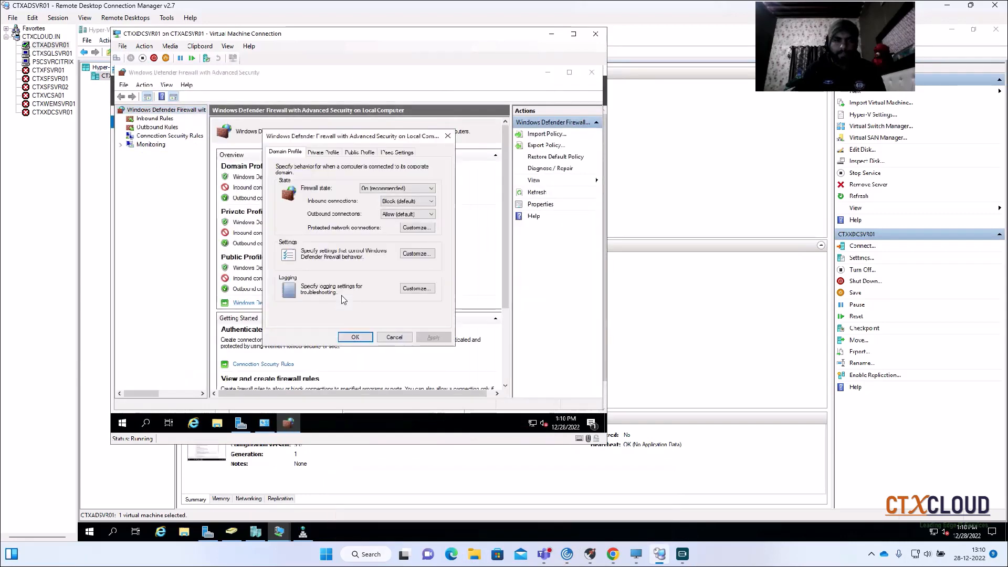
left_click(378, 188)
left_click(368, 204)
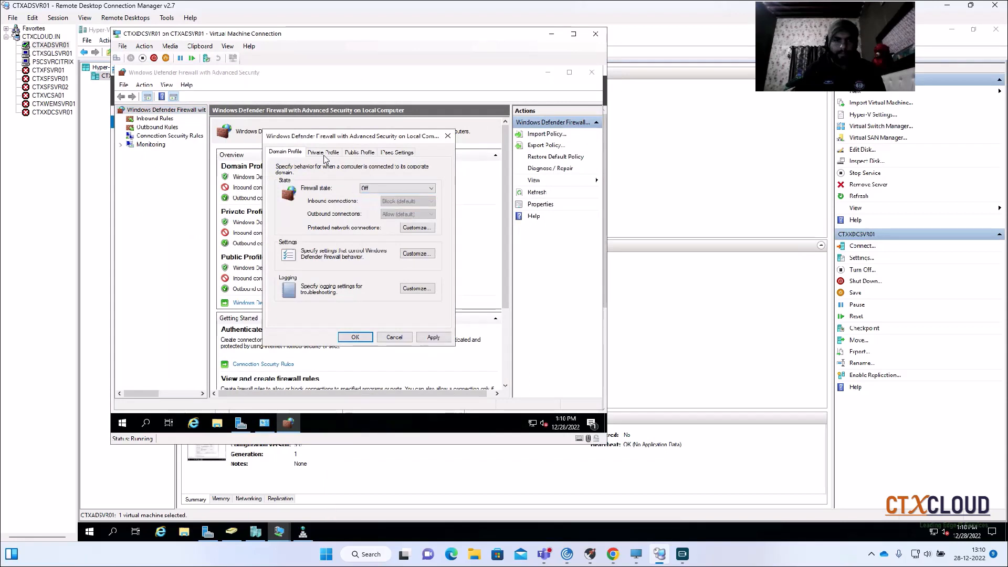
left_click(324, 153)
left_click(378, 188)
left_click(366, 200)
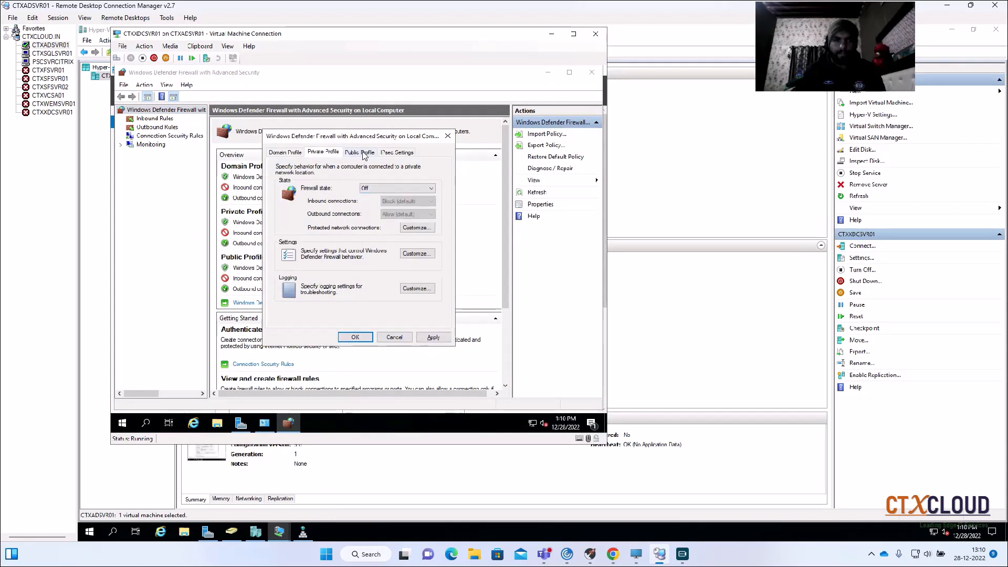
left_click(362, 152)
left_click(378, 188)
left_click(368, 204)
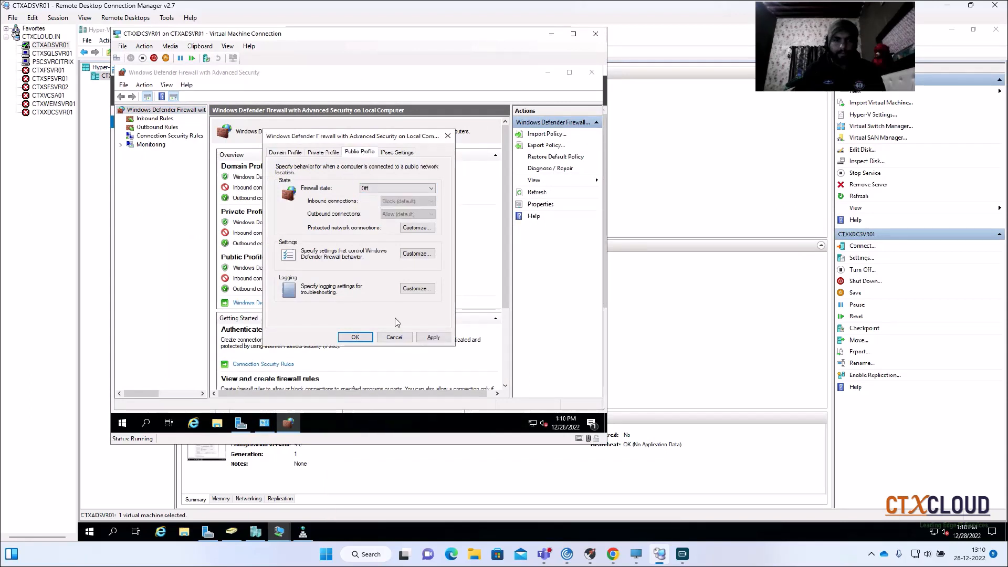
left_click(433, 337)
left_click(355, 337)
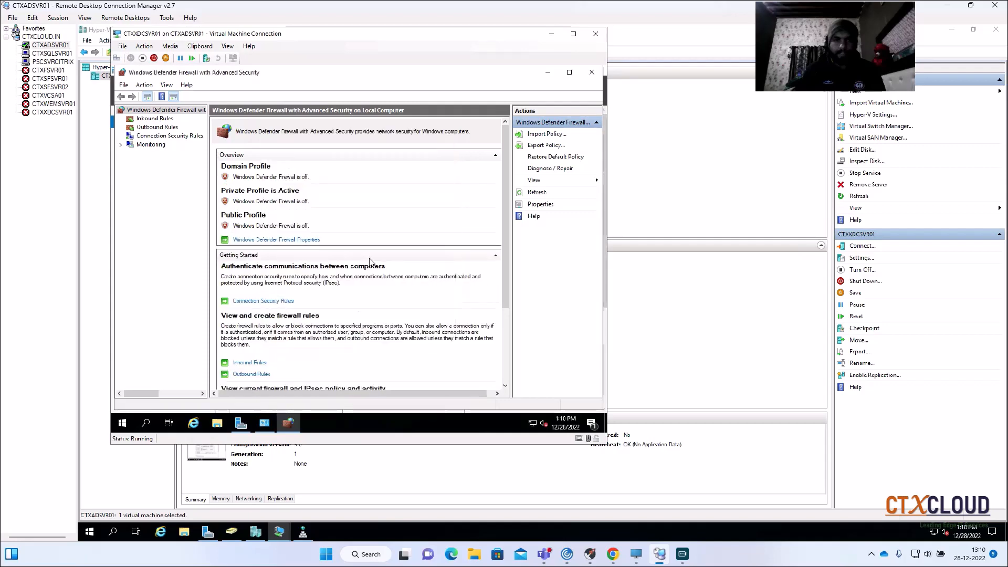
- Close both firewall windows and Server Manager on CTXXDCSVR01
left_click(591, 72)
left_click(542, 107)
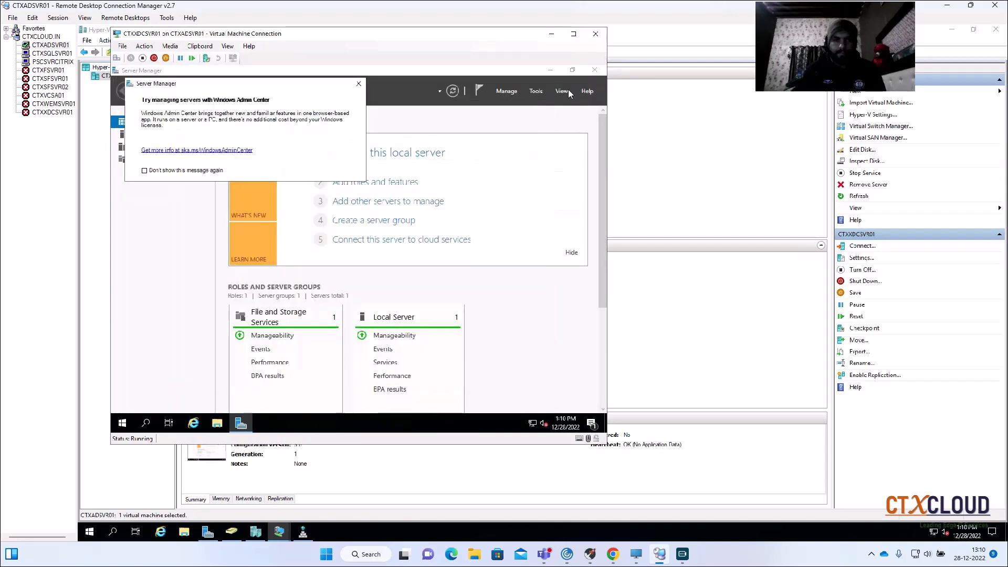
left_click(594, 70)
- Open System Properties on CTXXDCSVR01 by running sysdm.cpl
right_click(121, 423)
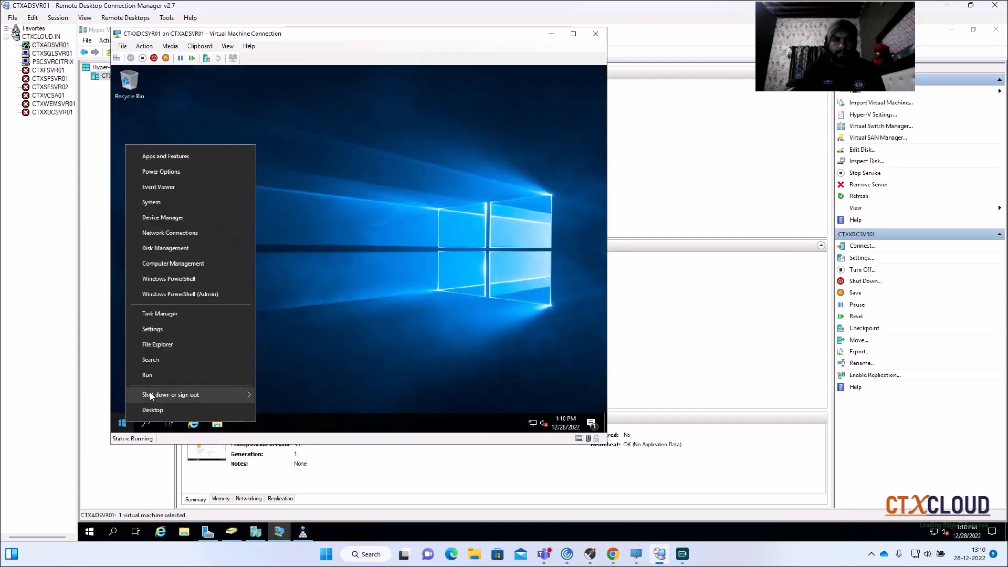
left_click(154, 382)
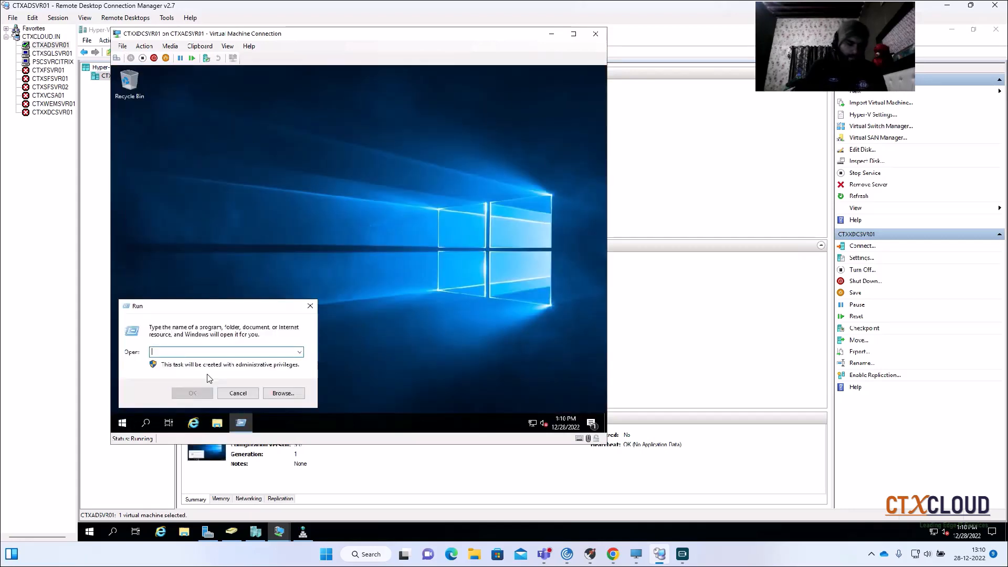
type("s")
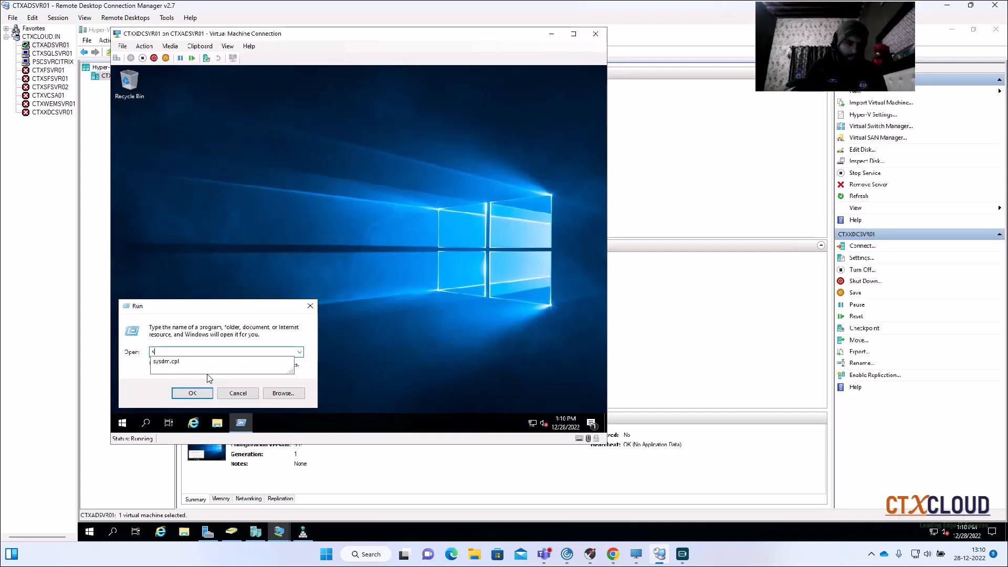
type("ysdm.cpl")
key("Down")
key("Return")
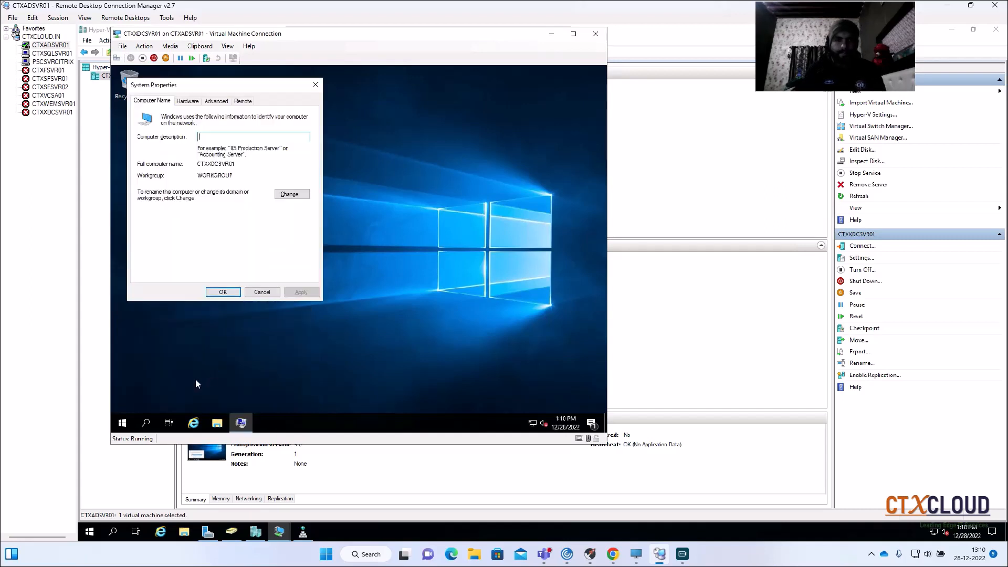
- Change CTXXDCSVR01's membership from workgroup to the domain ctxcloud.in
left_click(292, 194)
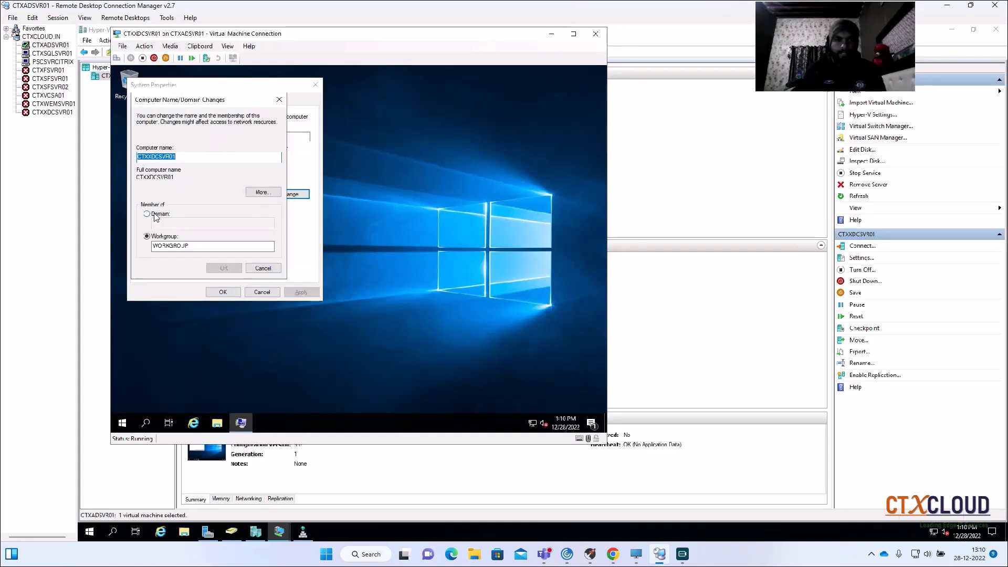
left_click(155, 215)
type("ctxcloud.")
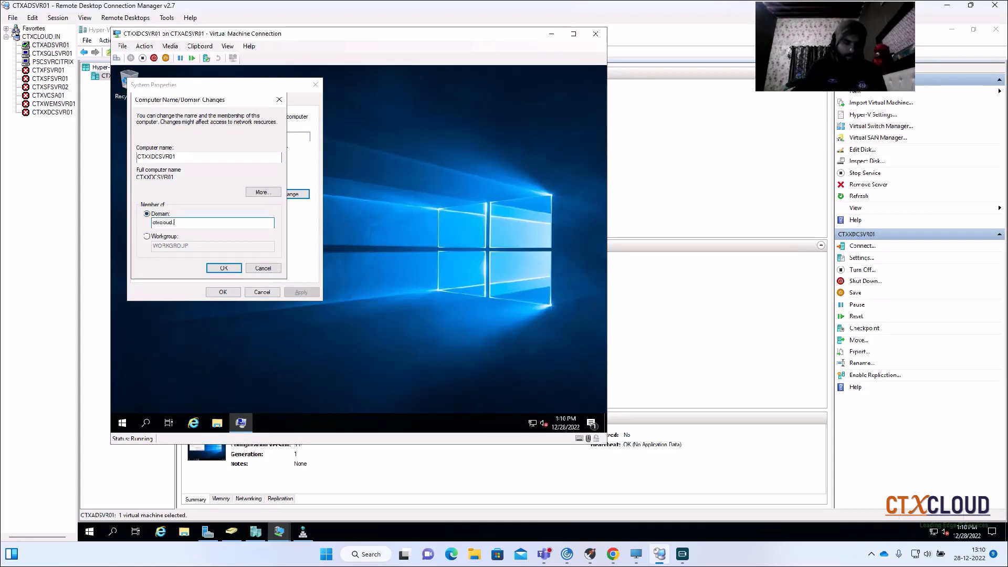
type("in")
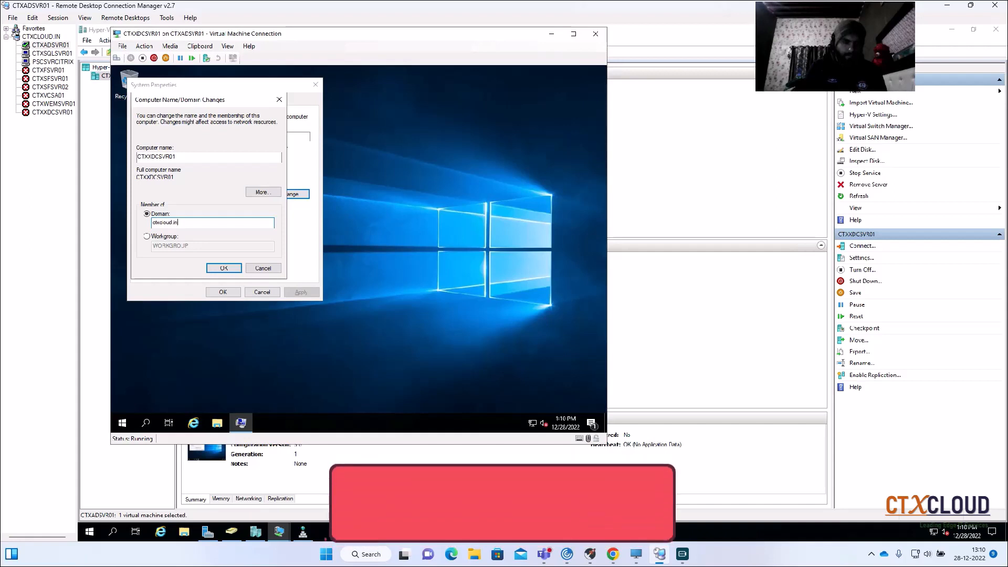
key("Return")
- Authorize the domain join with the ctxcloud\administrator account and its password
type("c")
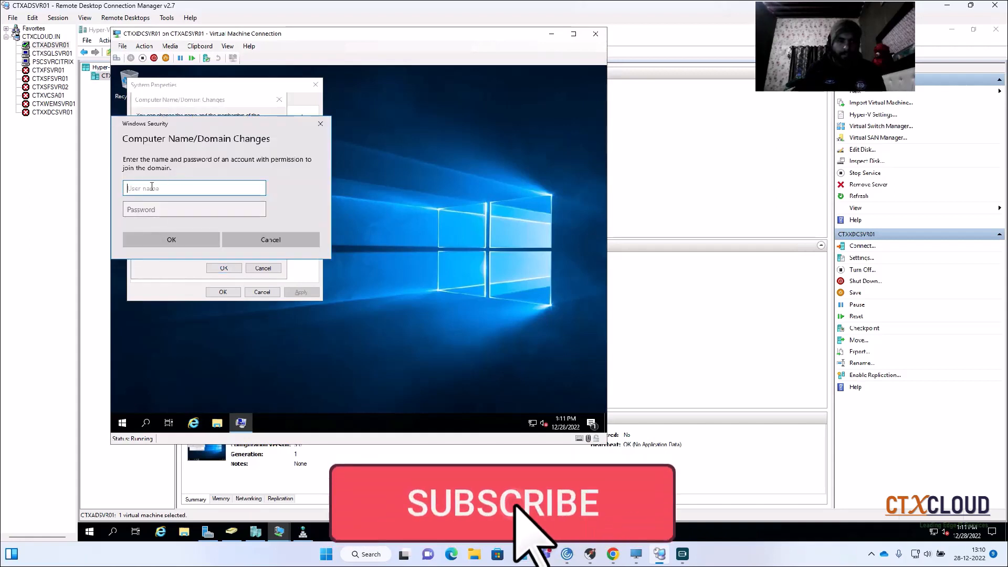
type("txcl")
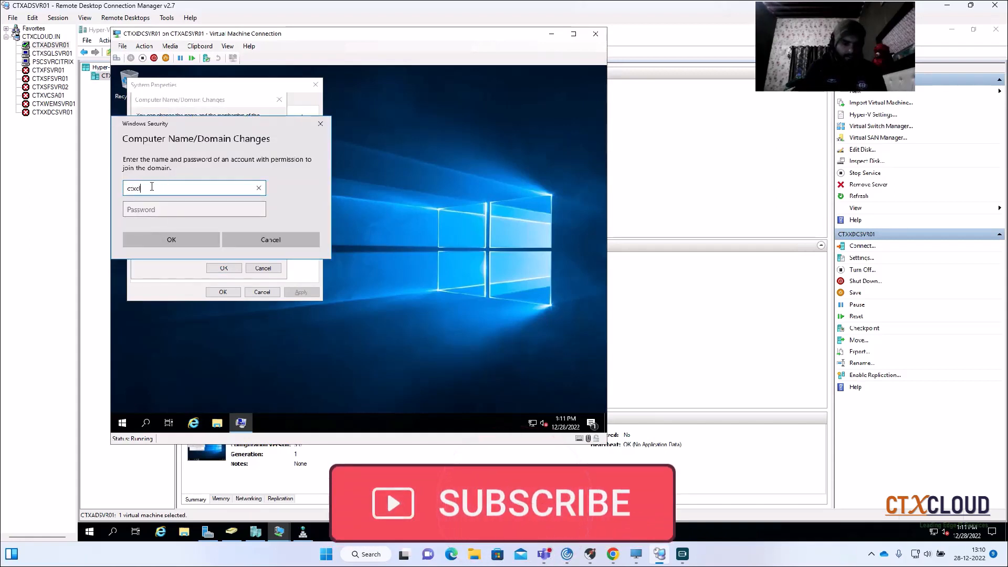
type("oud\\adminis")
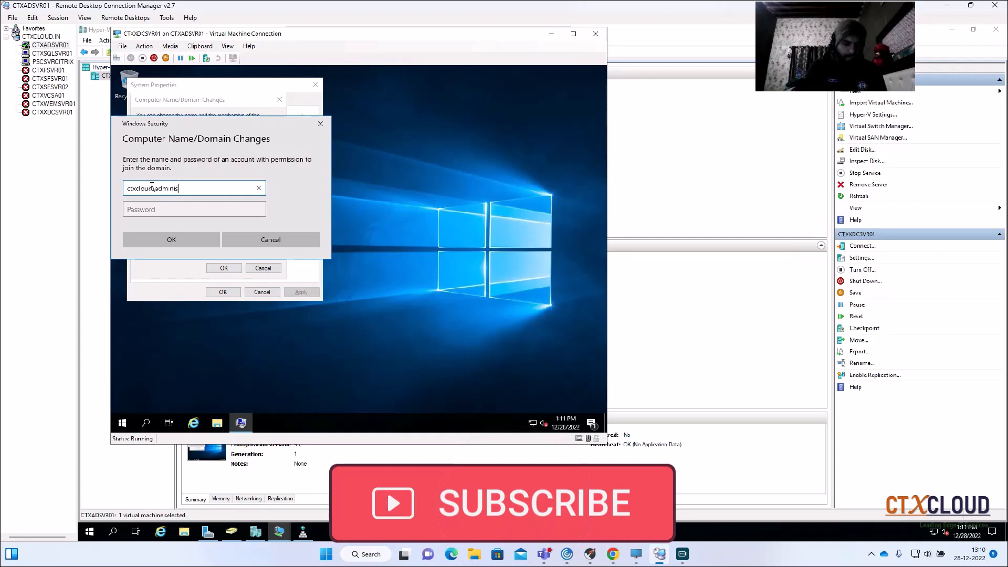
type("trator")
key("Tab")
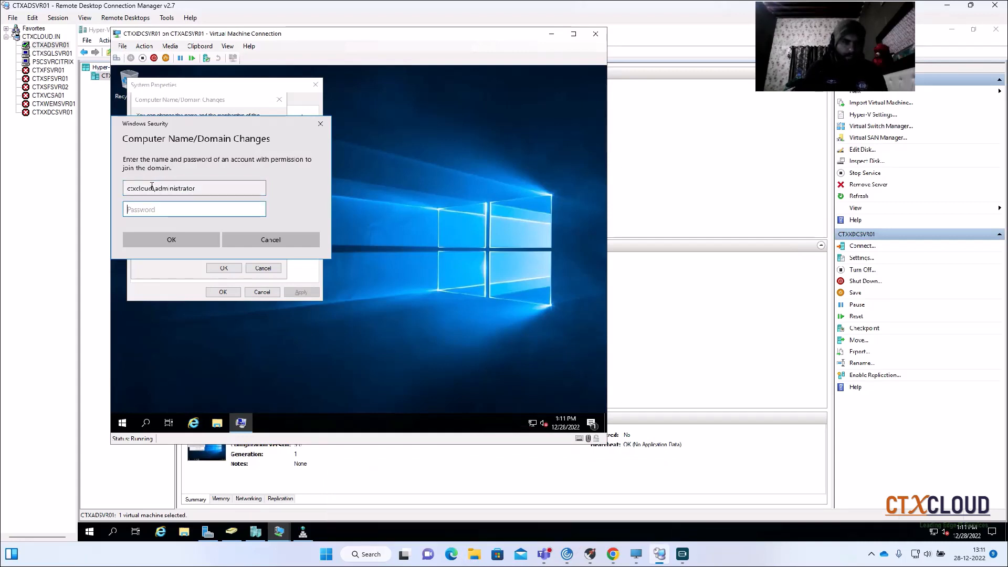
type("••")
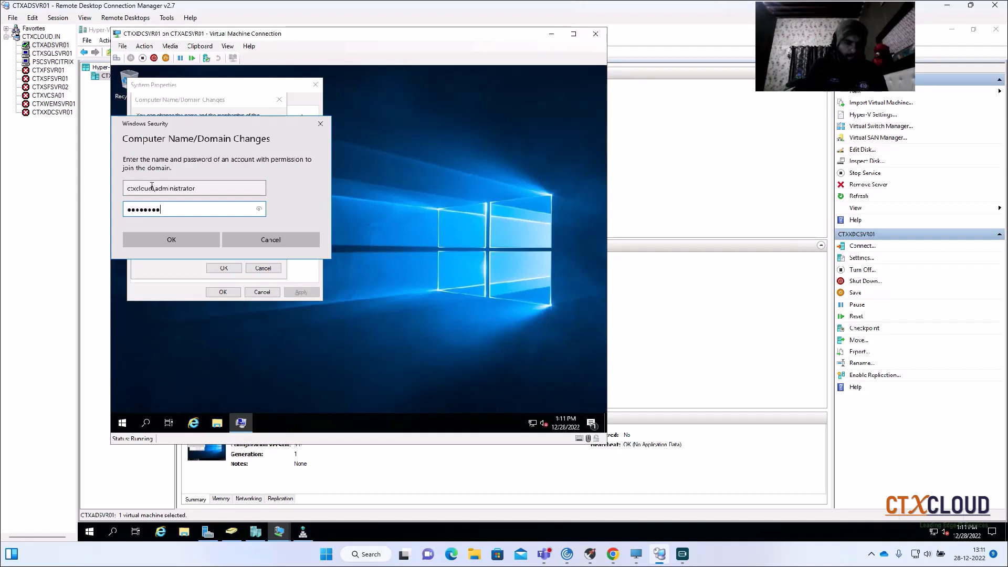
type("••••••••")
key("Return")
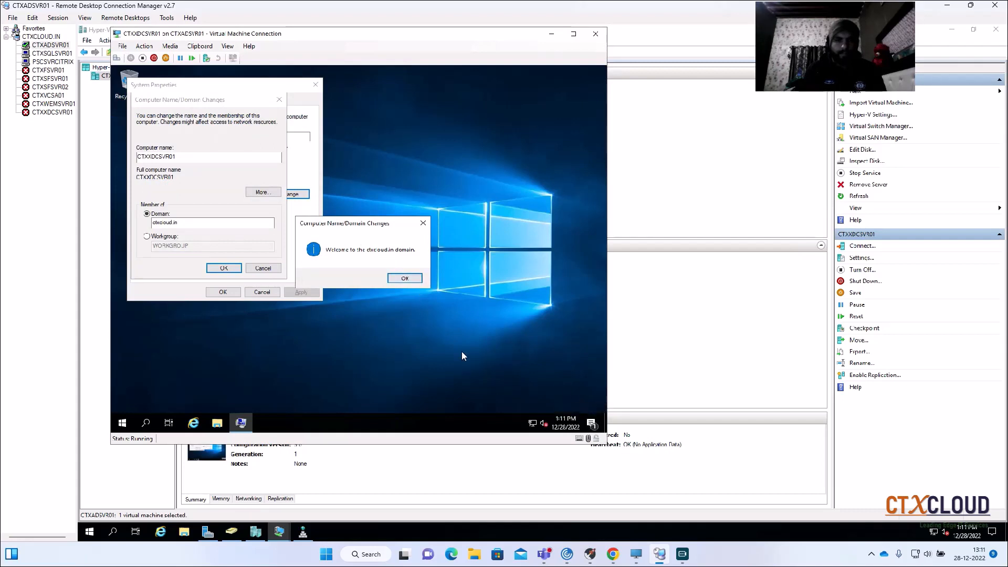
- Dismiss the domain-join notices, close System Properties and restart CTXXDCSVR01
left_click(404, 279)
left_click(417, 257)
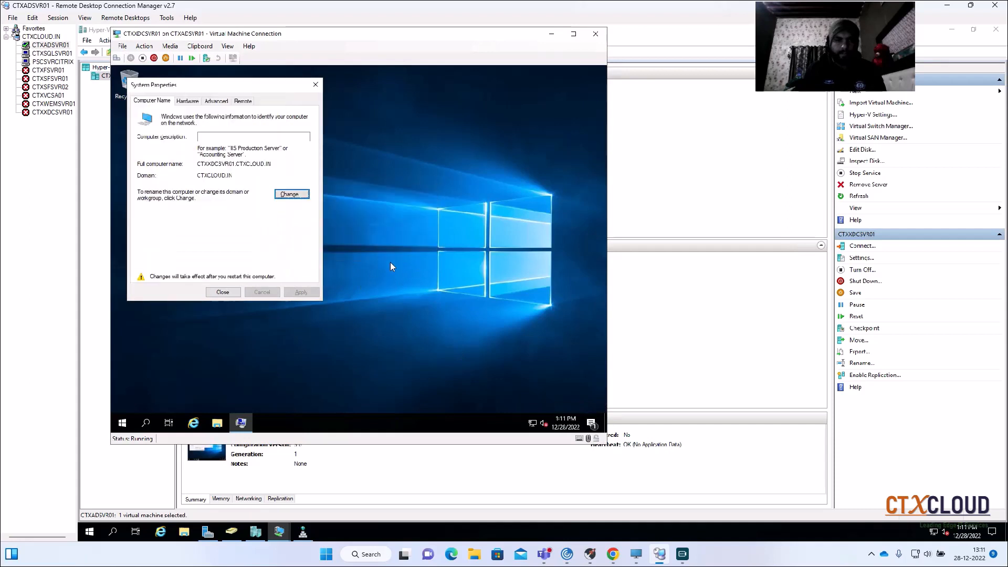
left_click(227, 290)
left_click(358, 256)
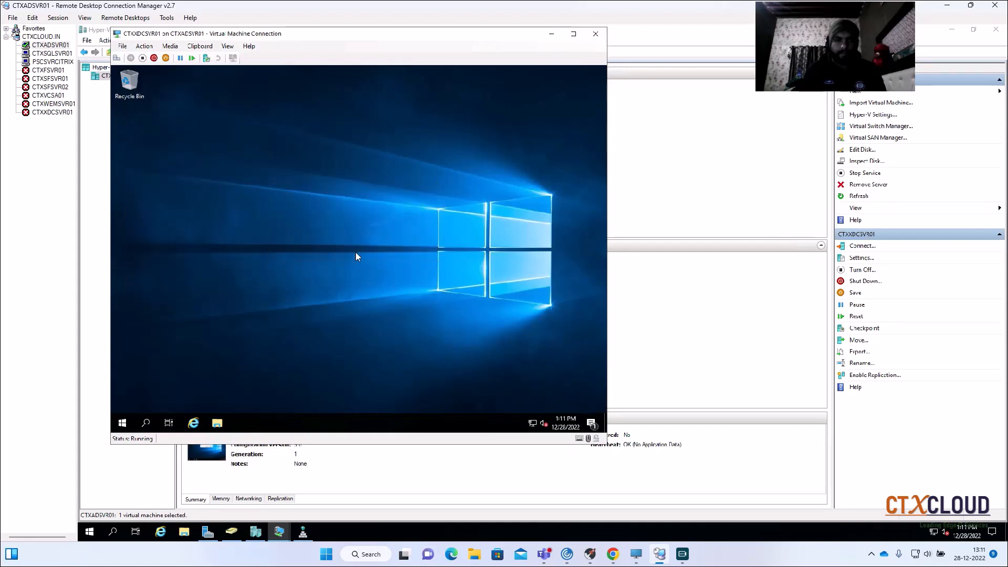
- Close the CTXXDCSVR01 connection window and connect to the virtual machine CTXXDCSVR02
left_click(595, 34)
left_click(280, 115)
double_click(280, 116)
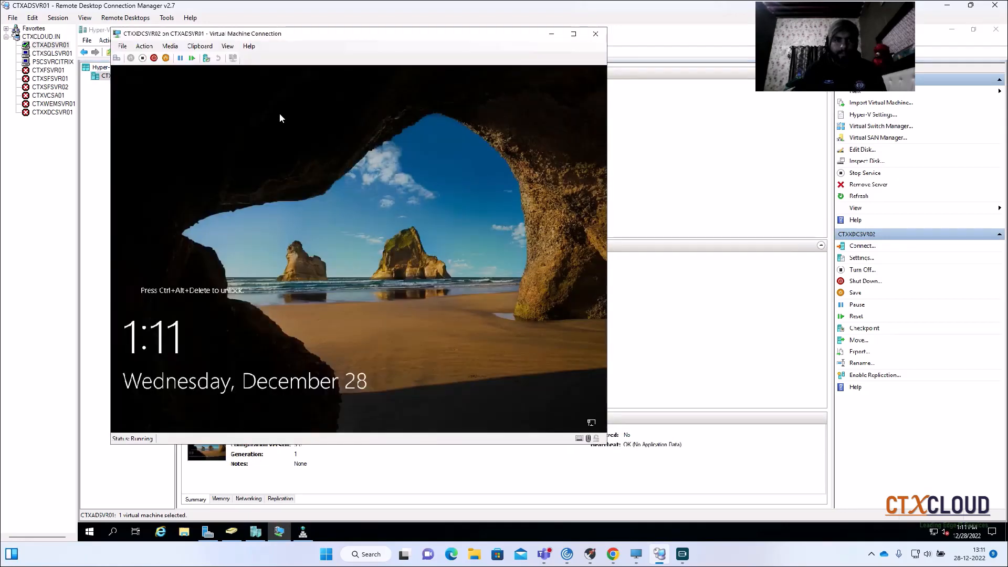
- Unlock CTXXDCSVR02 and sign in as Administrator with the account password
left_click(120, 63)
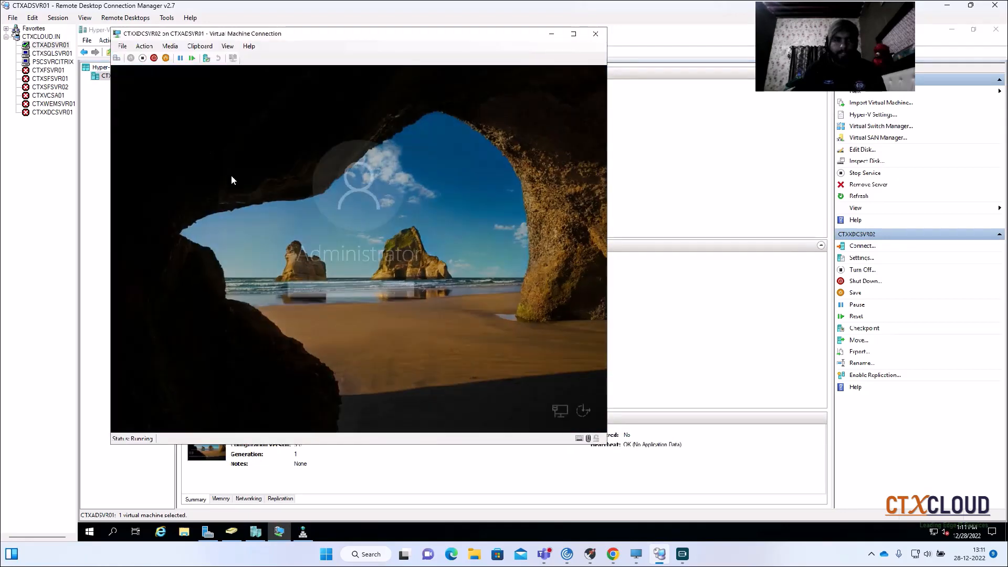
type("P")
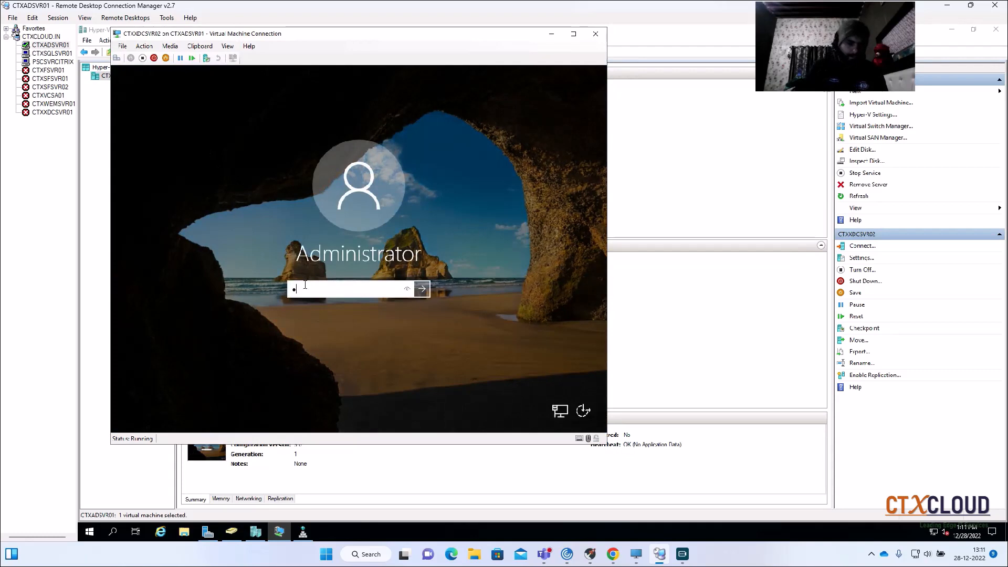
type("•••••••••")
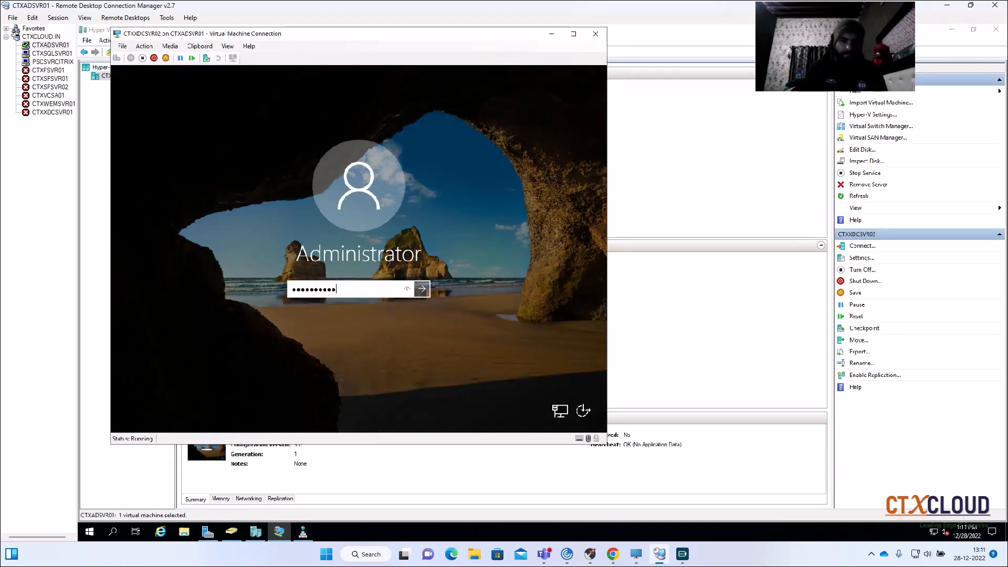
key("Return")
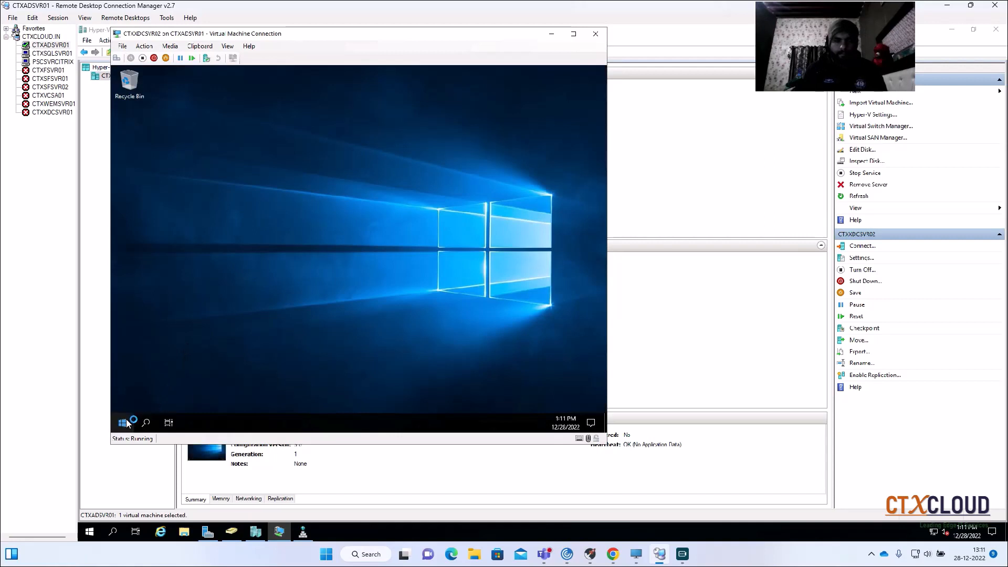
- Dismiss the Windows Admin Center notice in Server Manager on CTXXDCSVR02
right_click(127, 424)
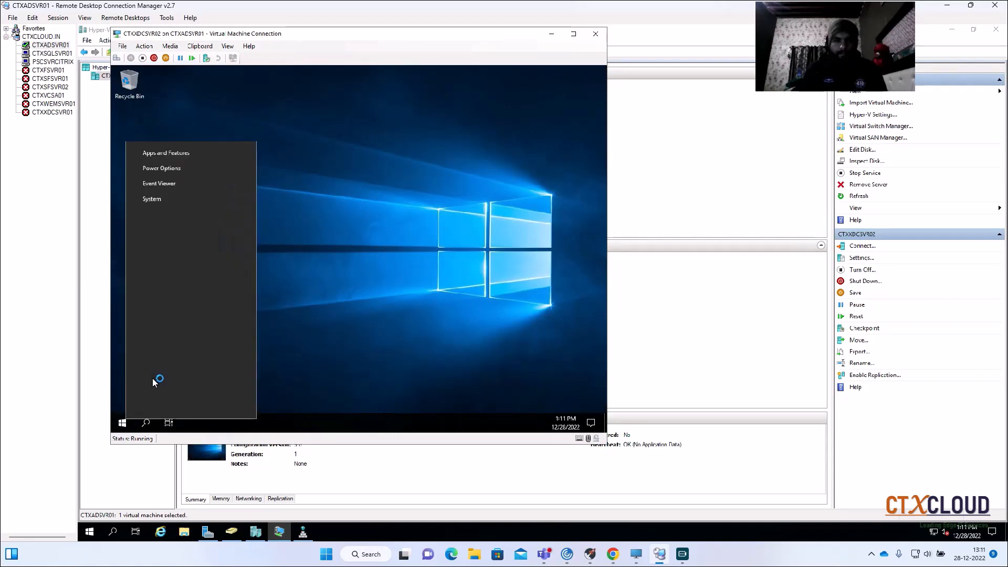
left_click(153, 374)
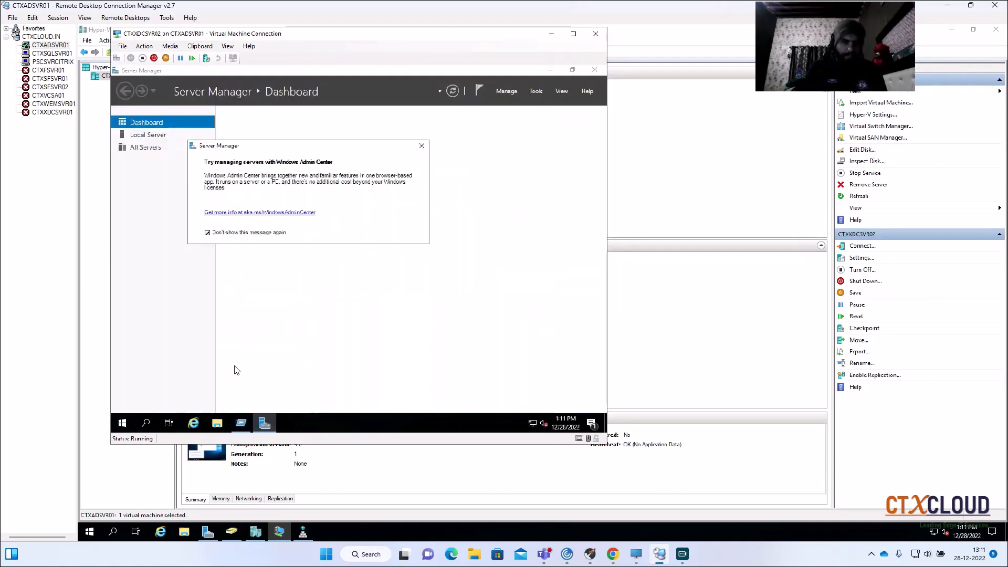
left_click(422, 145)
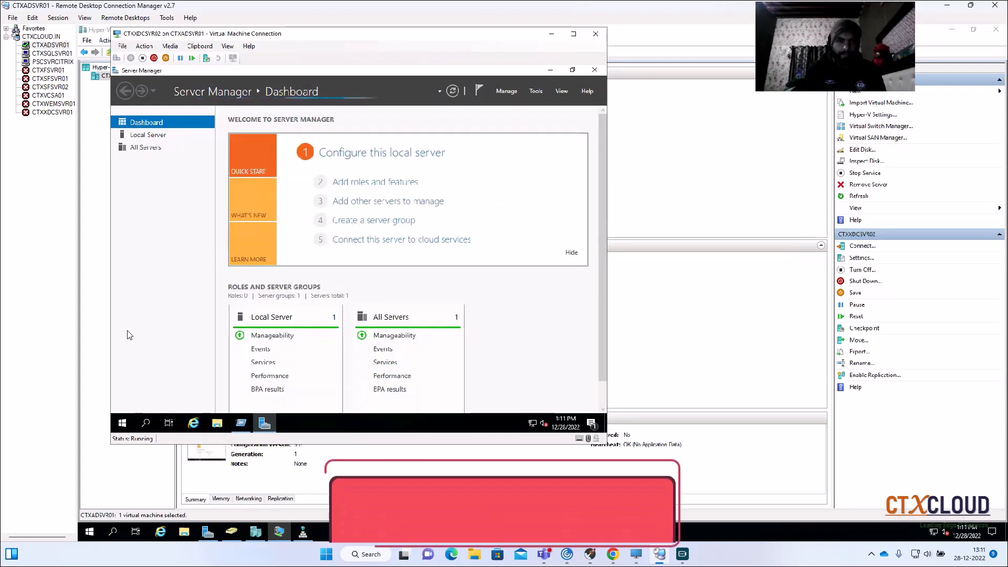
right_click(121, 423)
left_click(200, 370)
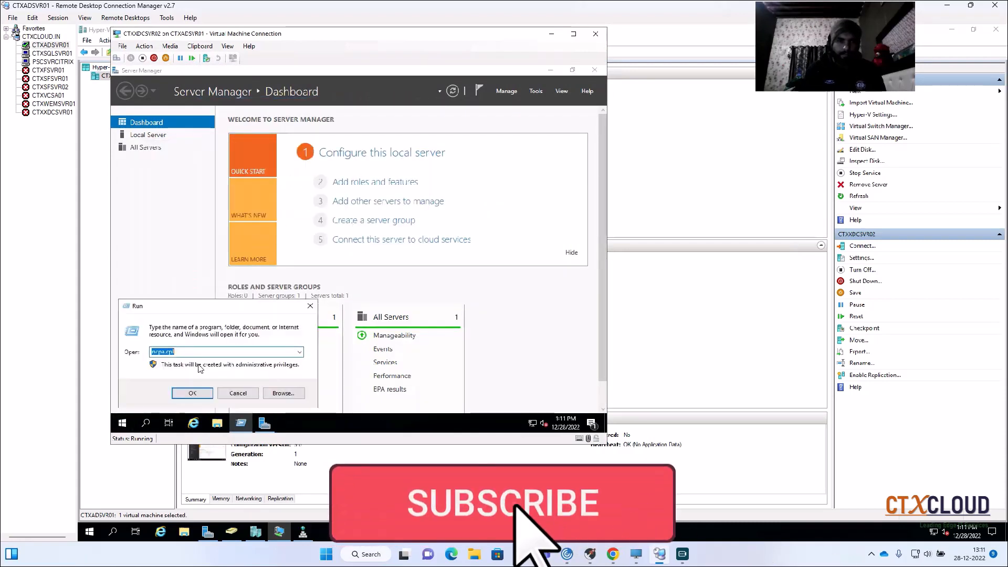
key("Return")
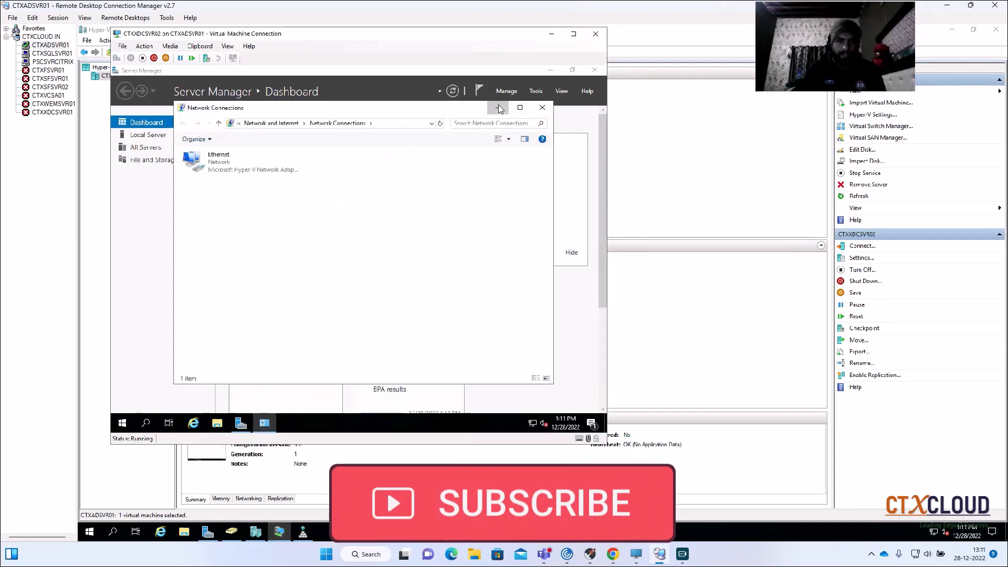
left_click(542, 107)
- Open Windows Defender Firewall on CTXXDCSVR02 by running firewall.cpl and go to its Advanced Security console
right_click(122, 423)
left_click(153, 377)
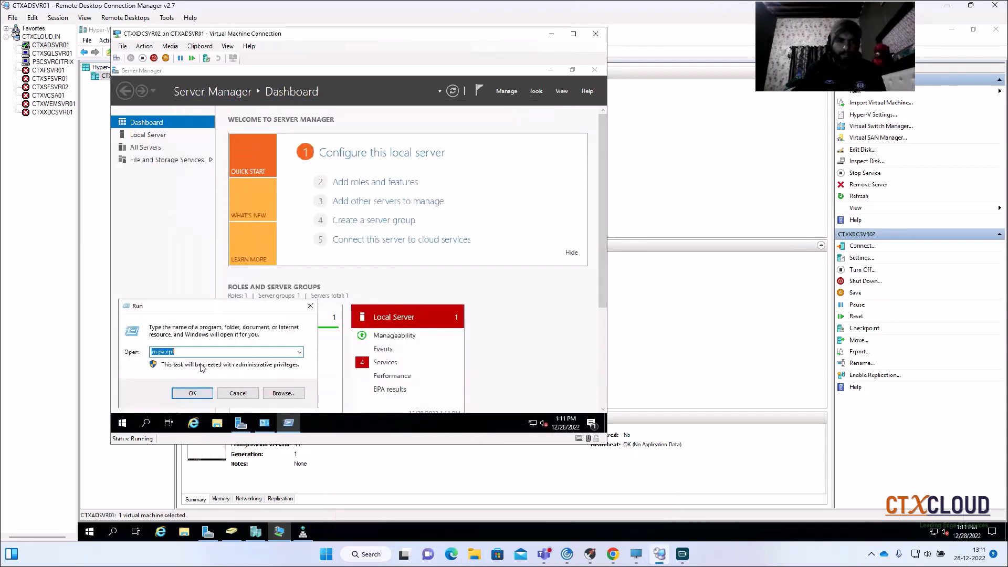
type("fire")
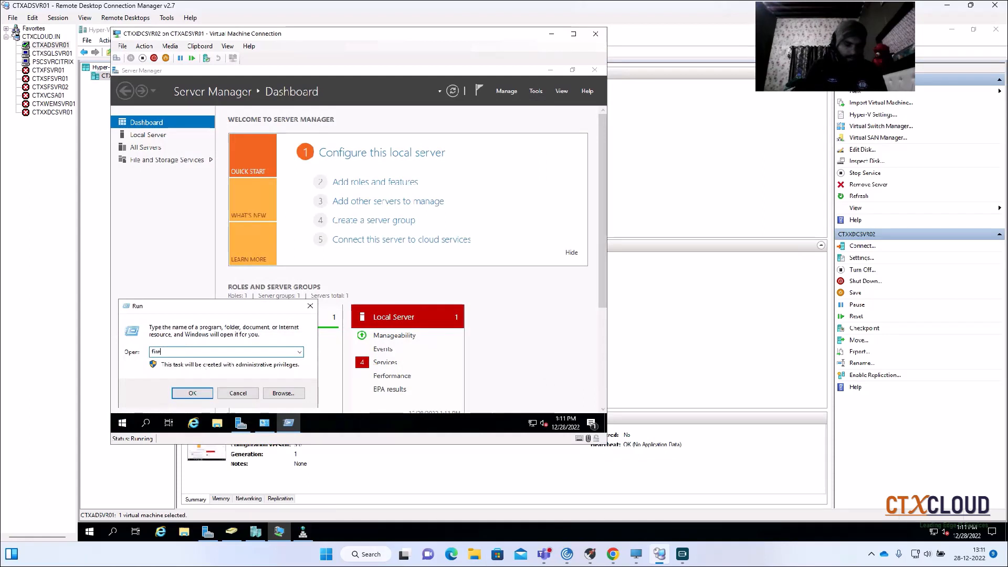
type("wall.cpl")
key("Return")
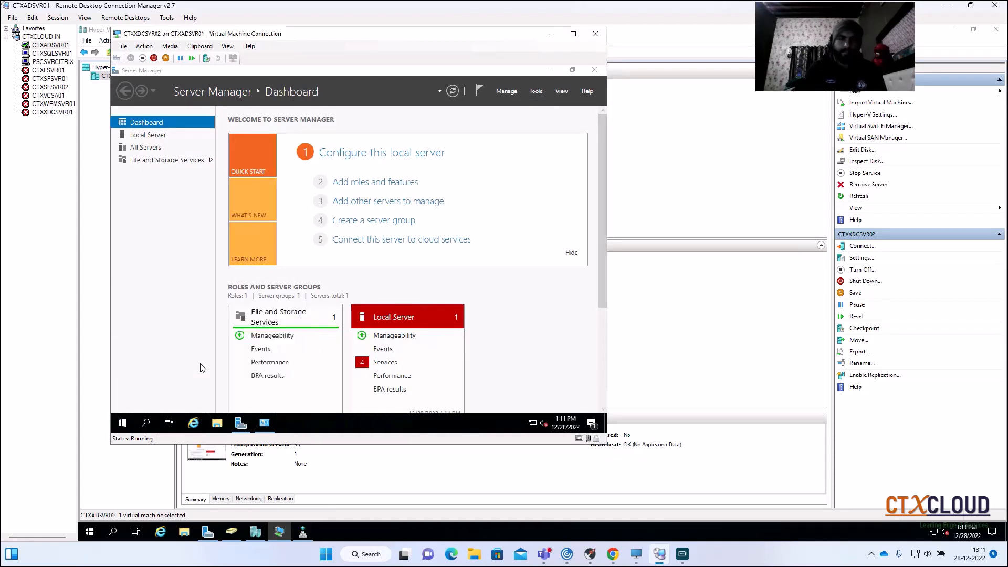
left_click(221, 239)
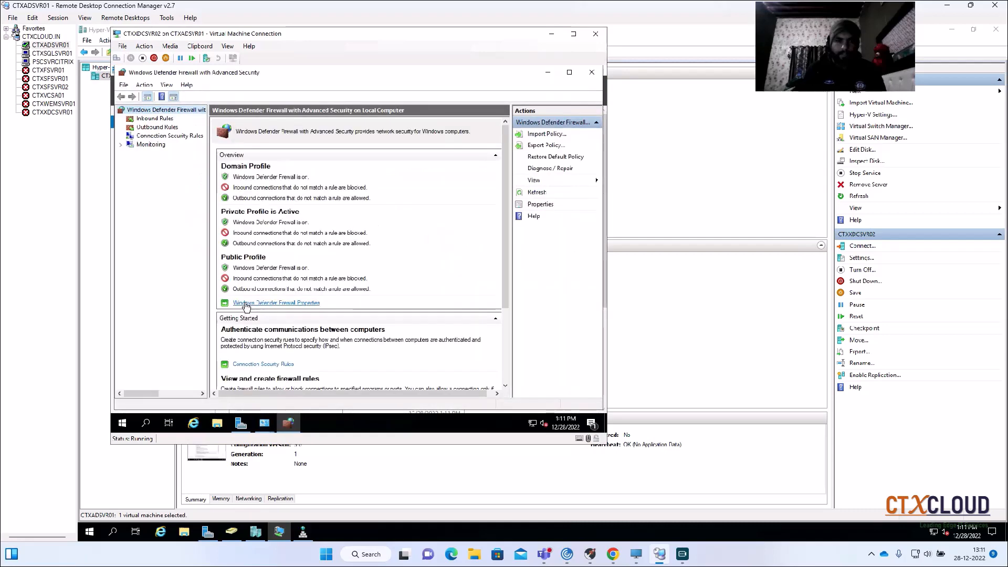
- Turn the firewall state Off for the domain, private and public profiles on CTXXDCSVR02 and apply the changes
left_click(281, 305)
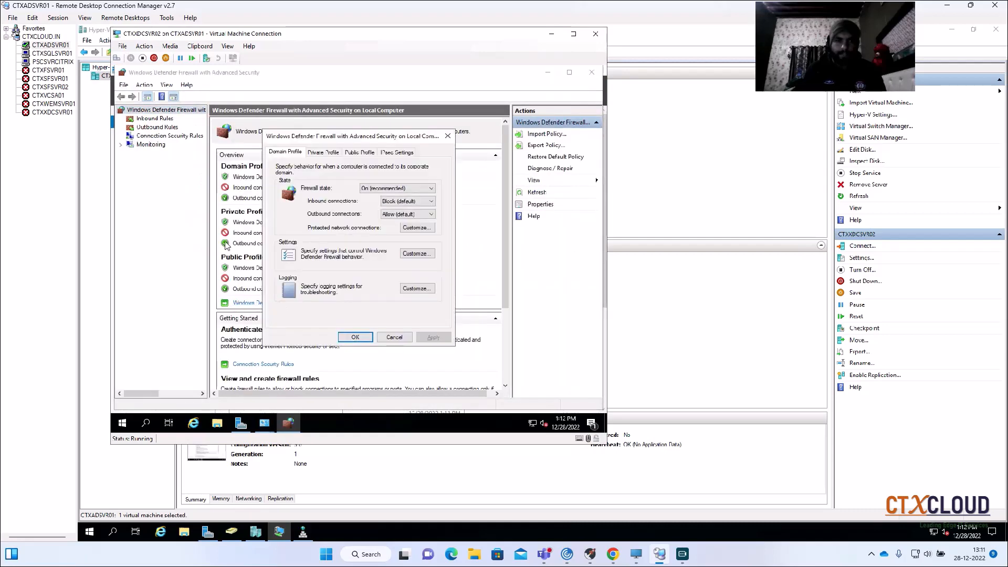
left_click(374, 188)
left_click(371, 208)
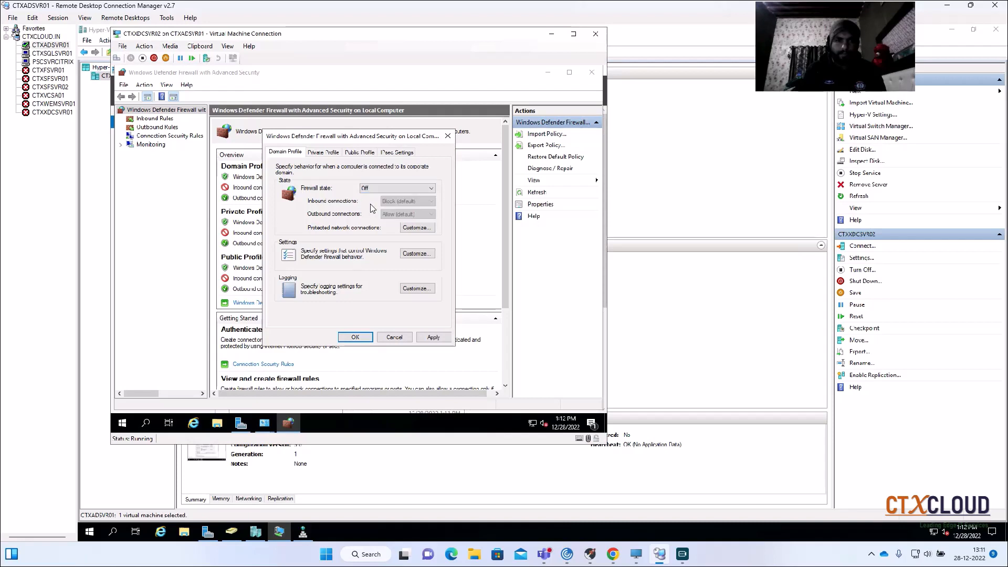
left_click(325, 153)
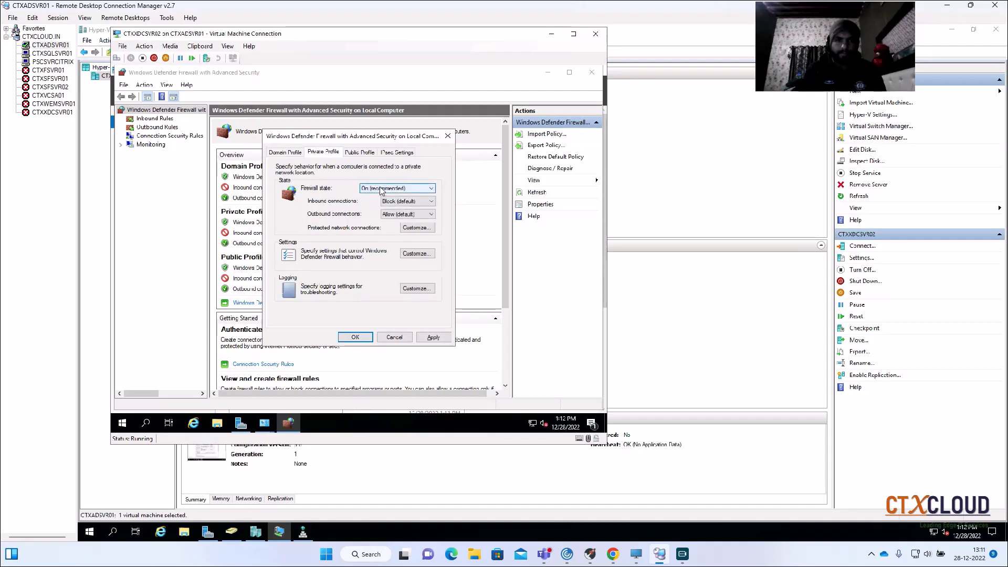
left_click(369, 188)
left_click(379, 204)
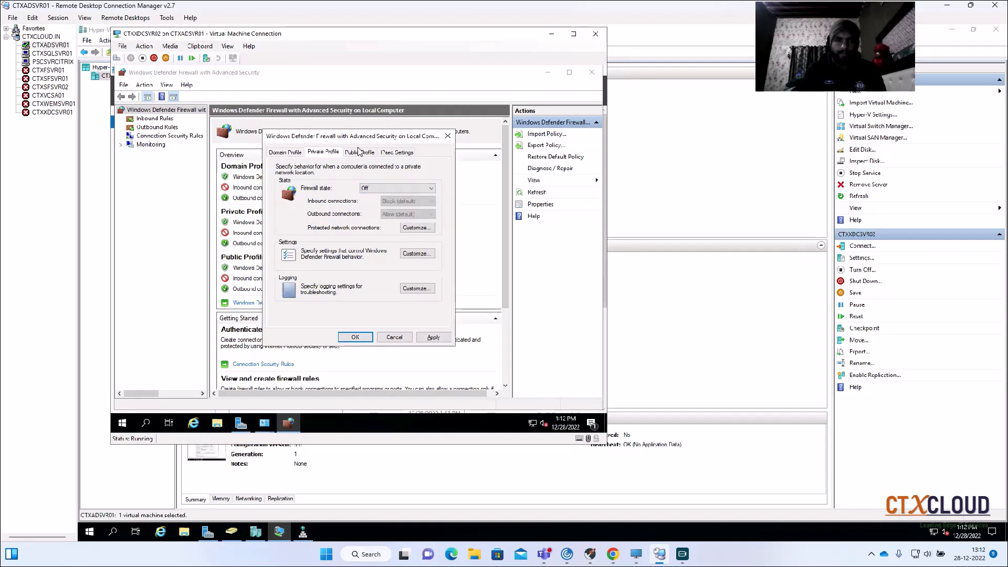
left_click(361, 153)
left_click(374, 188)
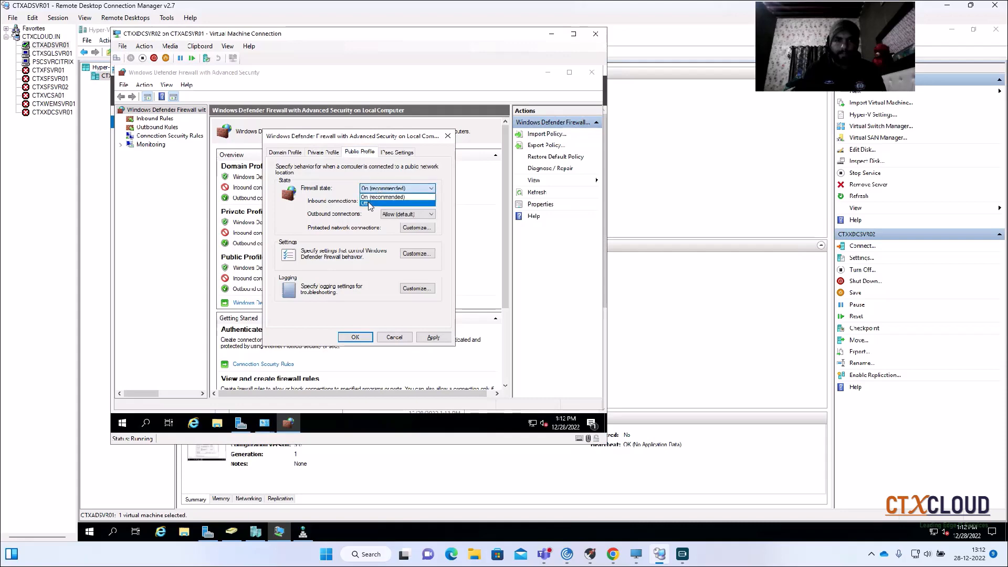
left_click(377, 206)
left_click(433, 337)
left_click(355, 337)
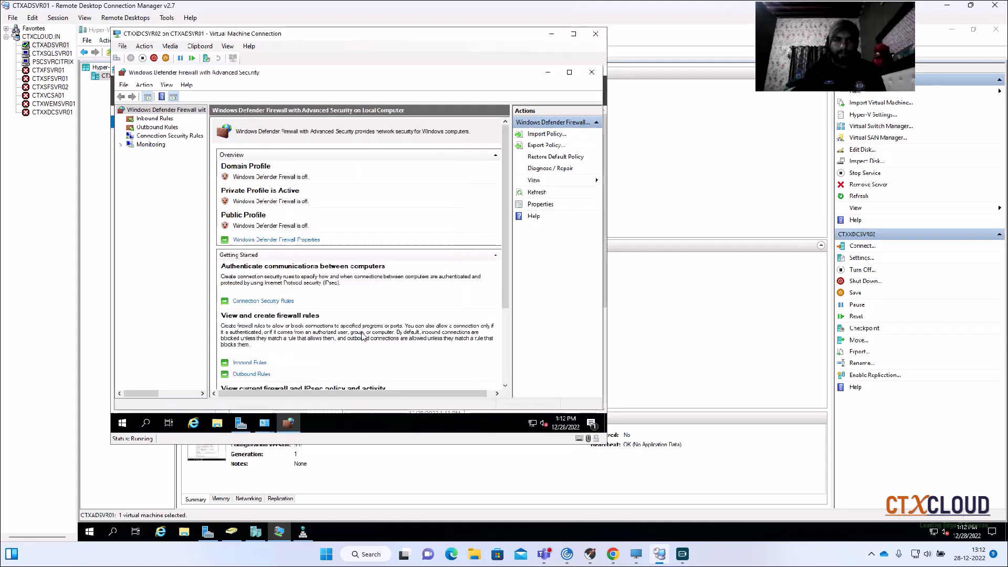
- Close the Advanced Security console and open System Properties on CTXXDCSVR02 by running sysdm.cpl
left_click(590, 73)
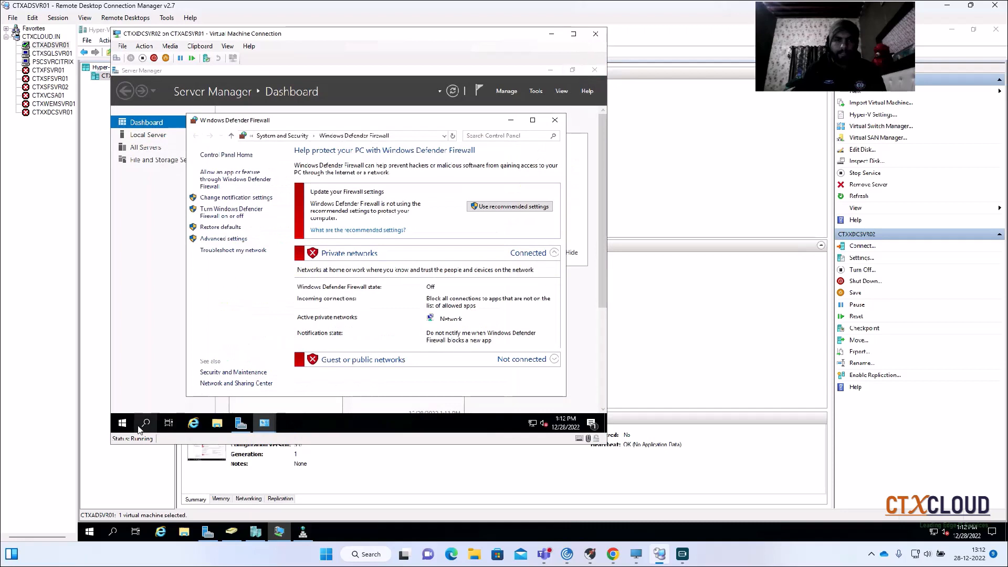
right_click(121, 423)
left_click(147, 377)
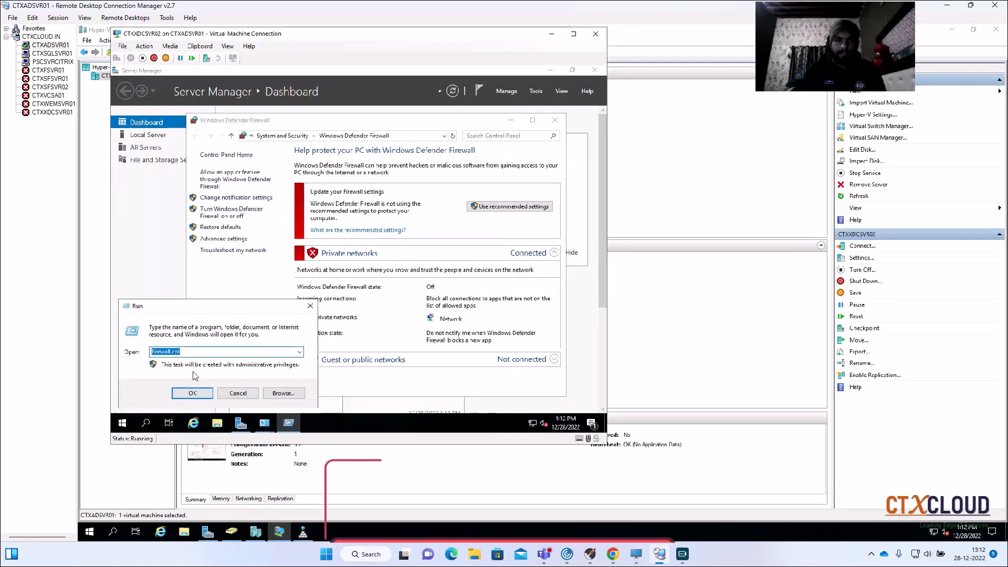
type("sysdm.cpl")
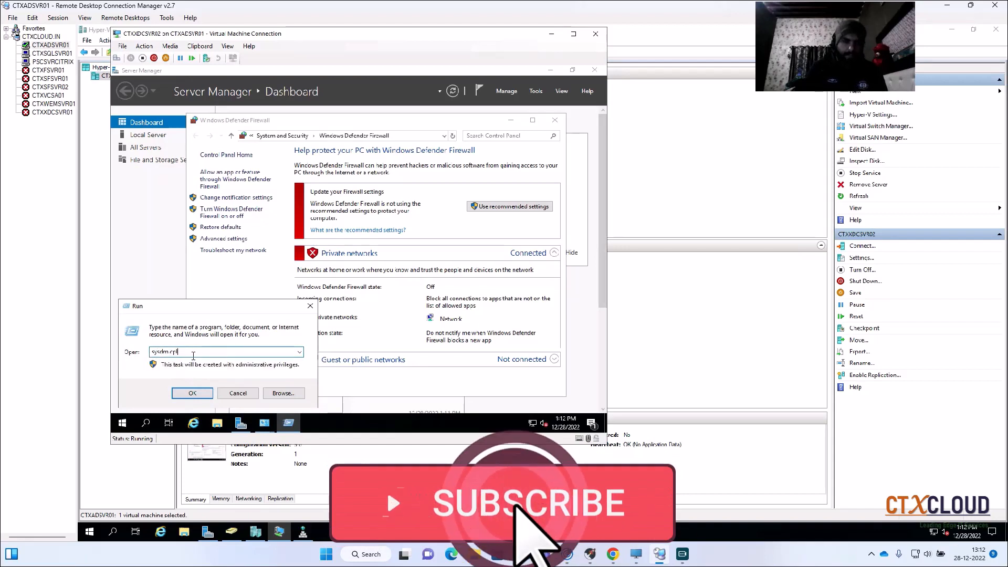
key("Return")
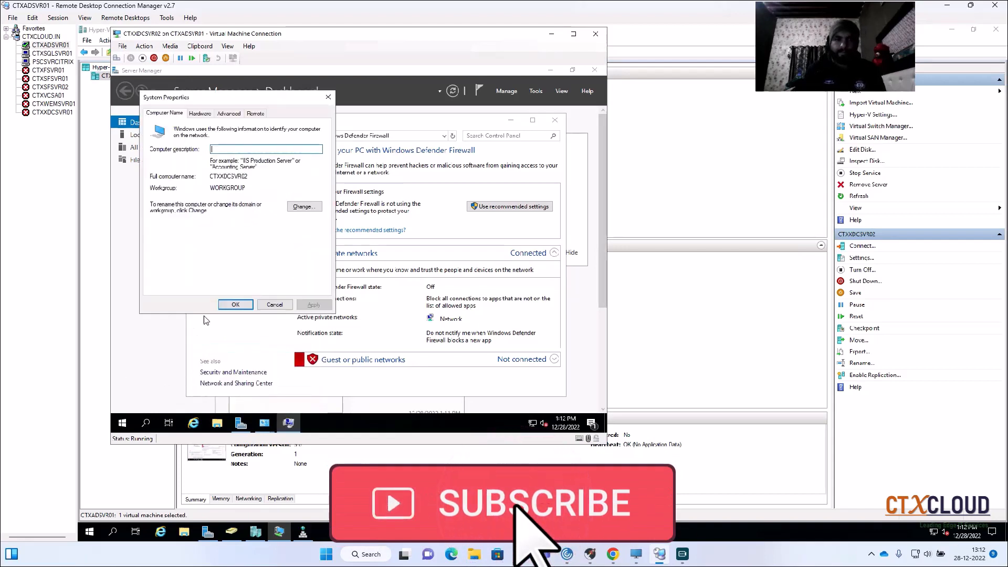
- Change CTXXDCSVR02's membership from workgroup to the domain ctxcloud.in and submit the change
left_click(305, 207)
left_click(160, 227)
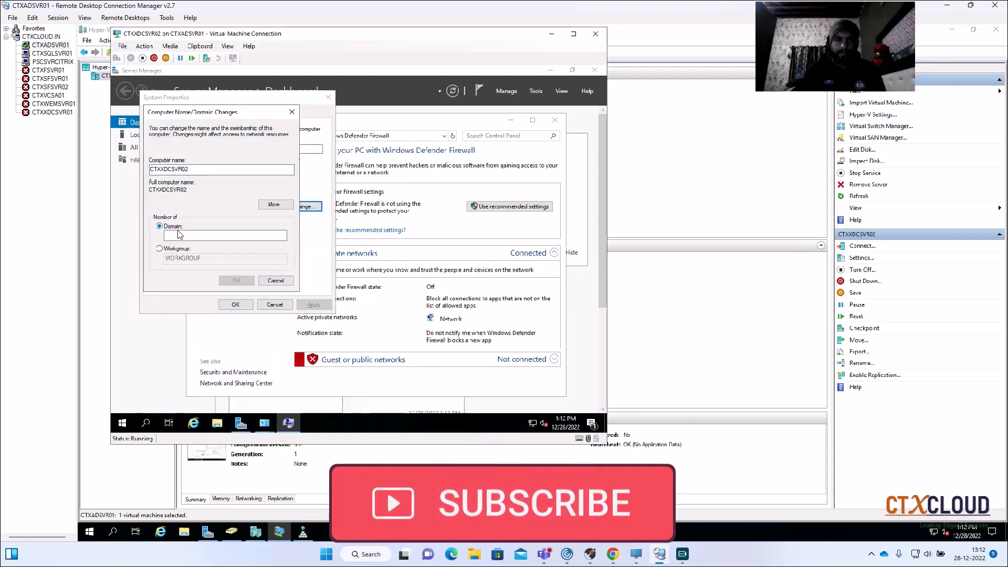
type("ctxcloud.in")
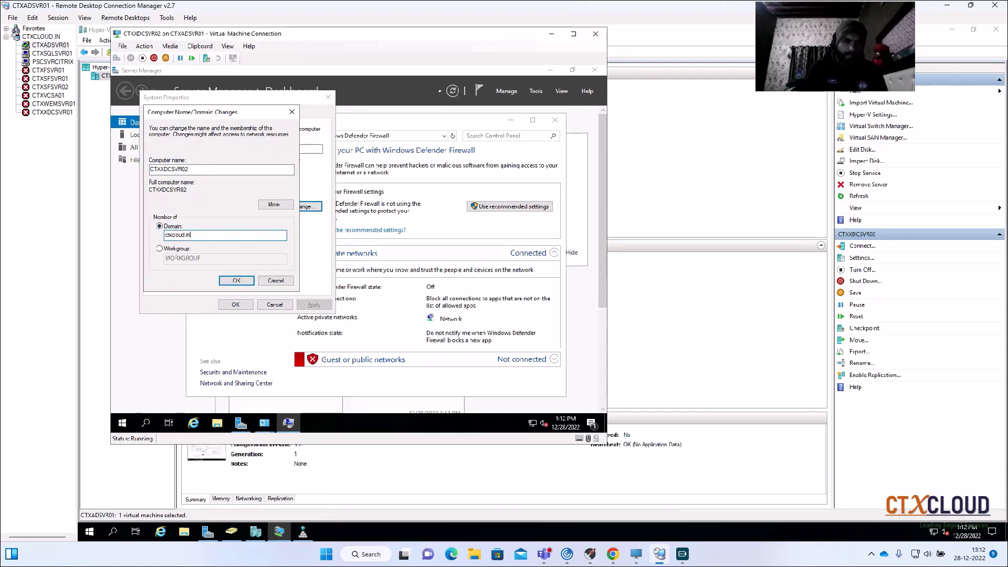
key("Return")
- Authorise the domain join of CTXXDCSVR02 with the ctxcloud\administrator account and its password
type("c")
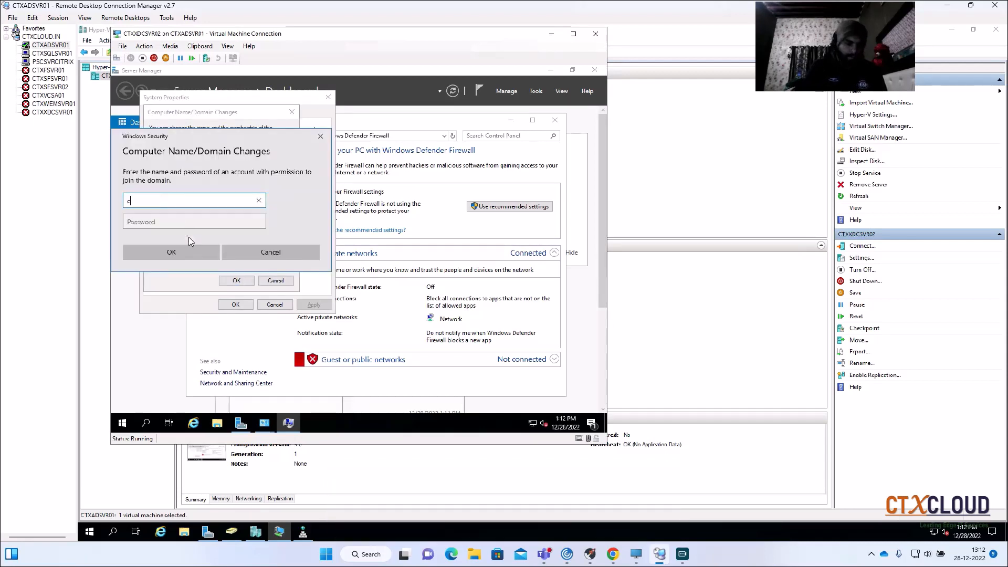
type("txcloud\\")
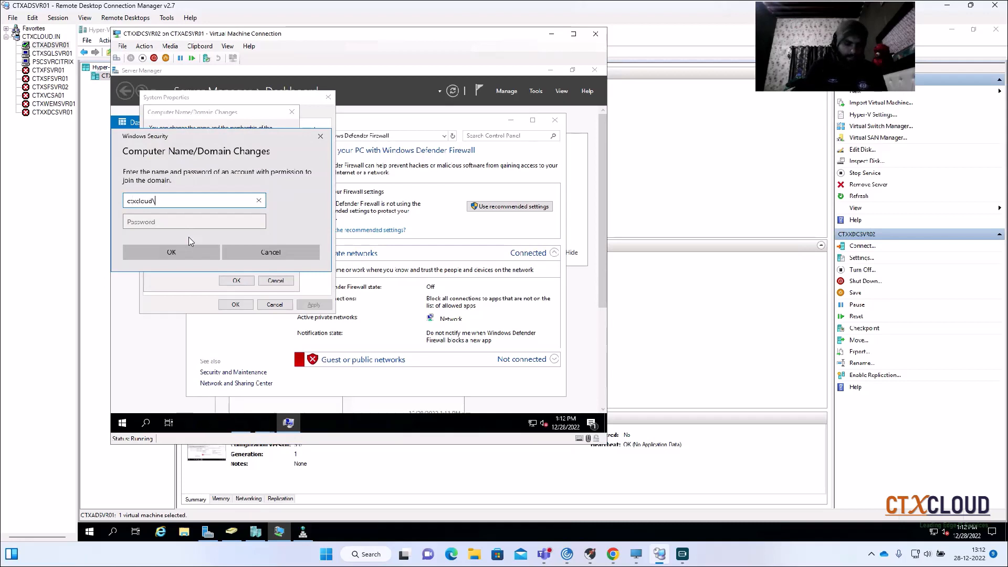
type("administrator")
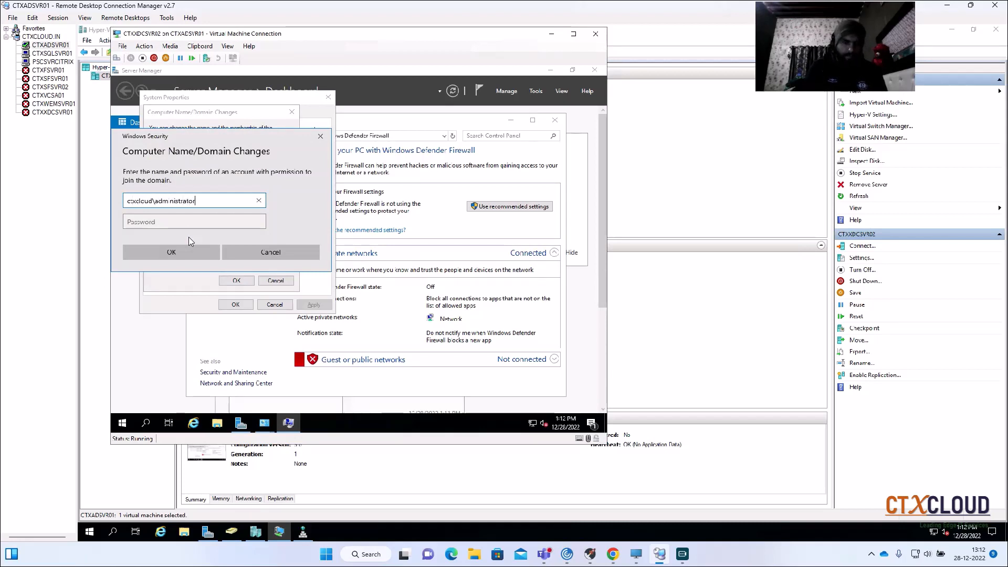
key("Tab")
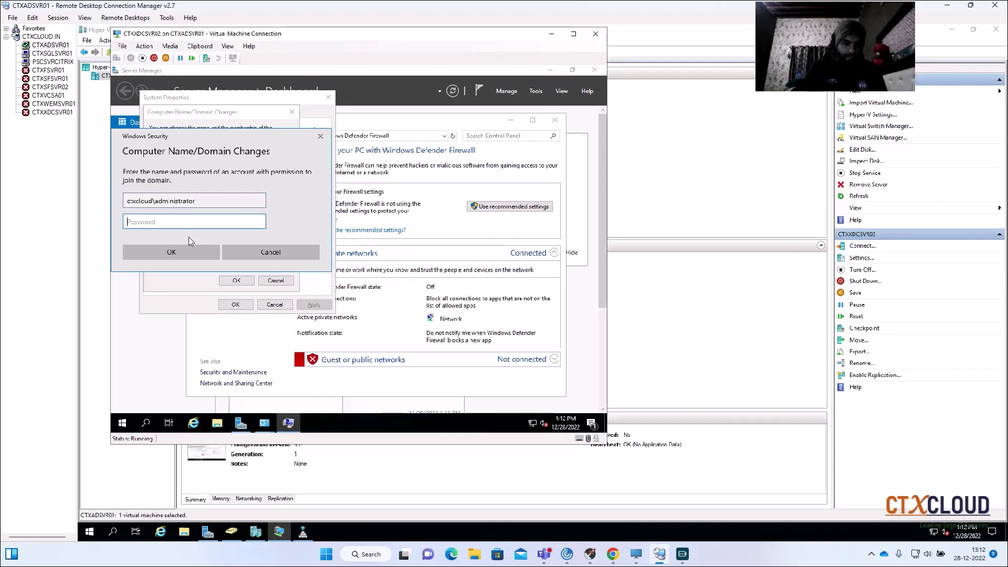
type("P@ssw0rd")
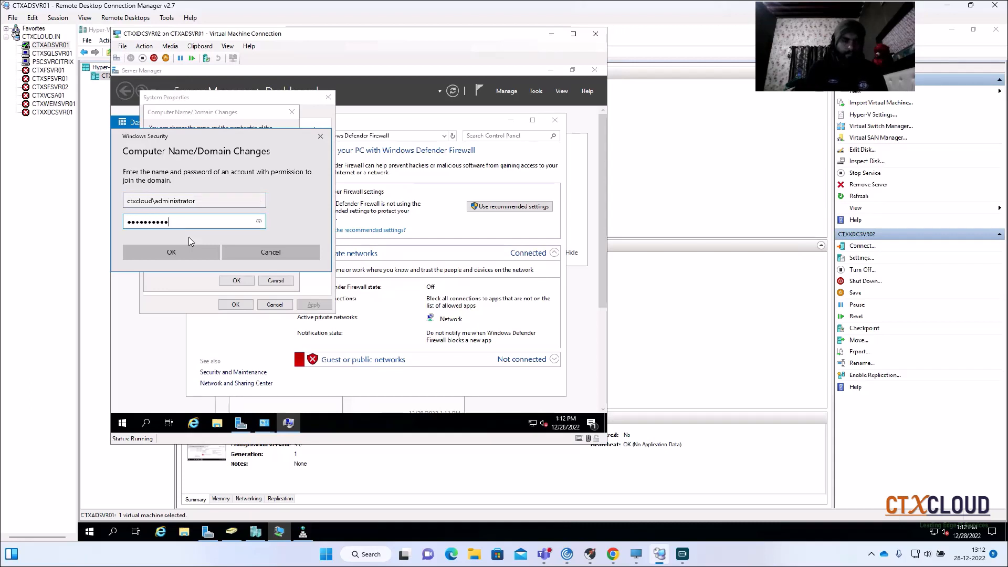
key("Return")
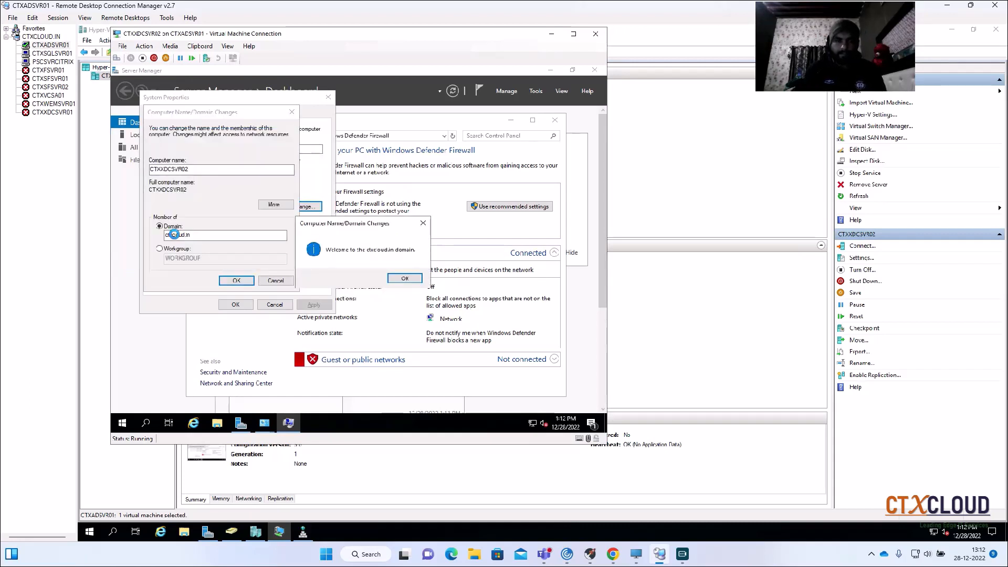
- Acknowledge the domain join messages, close System Properties and restart CTXXDCSVR02 immediately
left_click(402, 278)
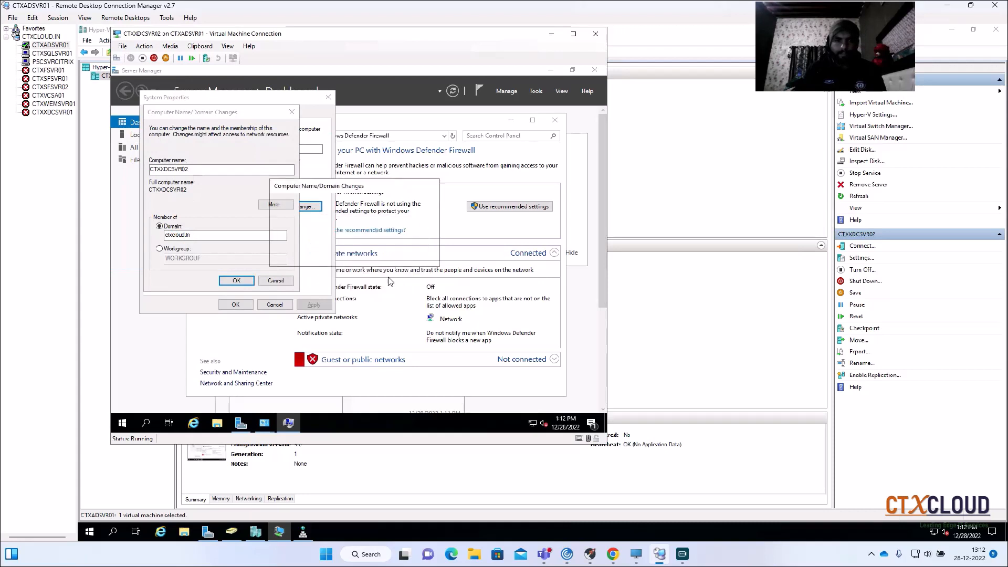
left_click(417, 256)
left_click(236, 304)
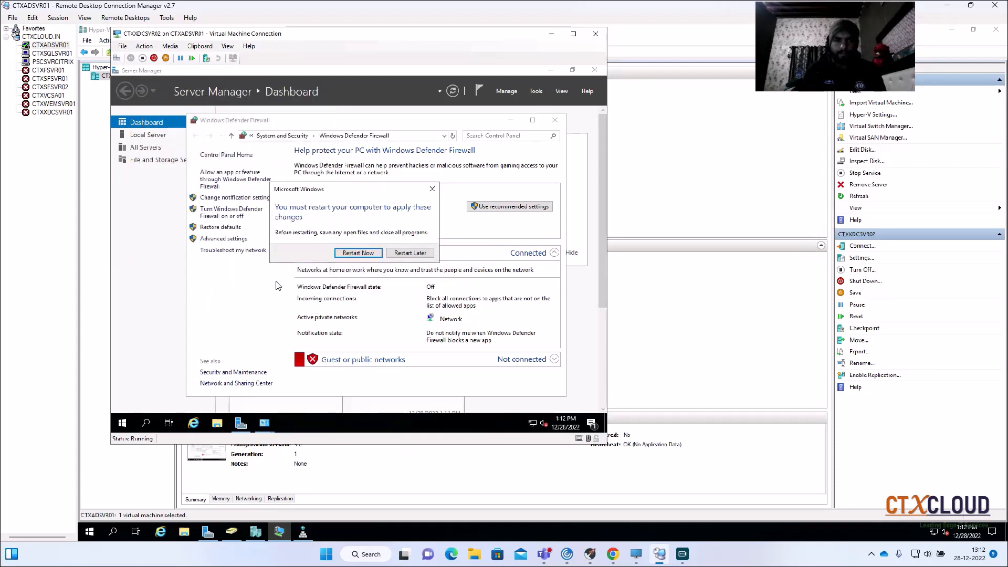
left_click(358, 252)
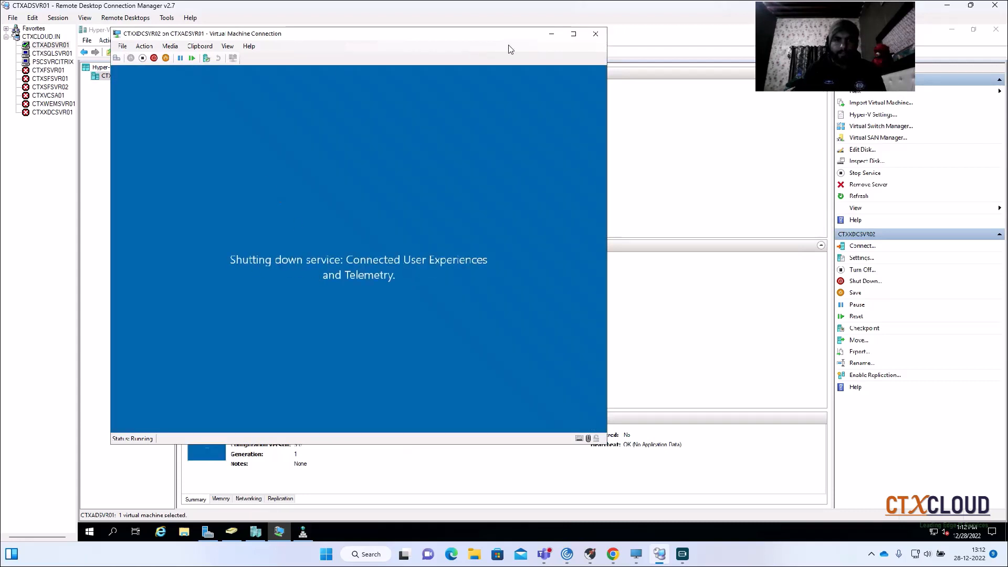
- Minimise the CTXXDCSVR02 console, connect to CTXXDCSVR01 from Hyper-V Manager and unlock its sign-in screen
left_click(555, 39)
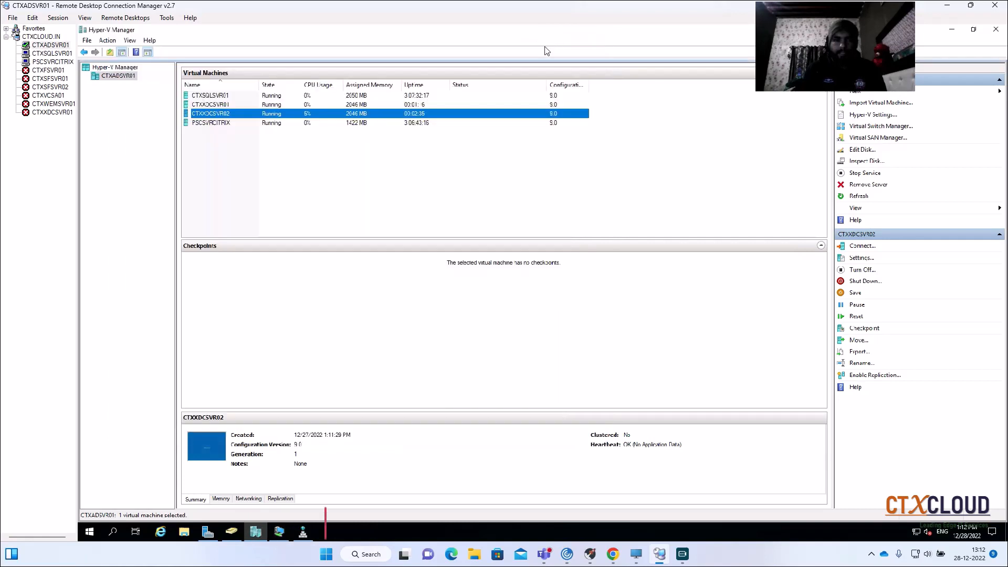
left_click(233, 104)
double_click(234, 104)
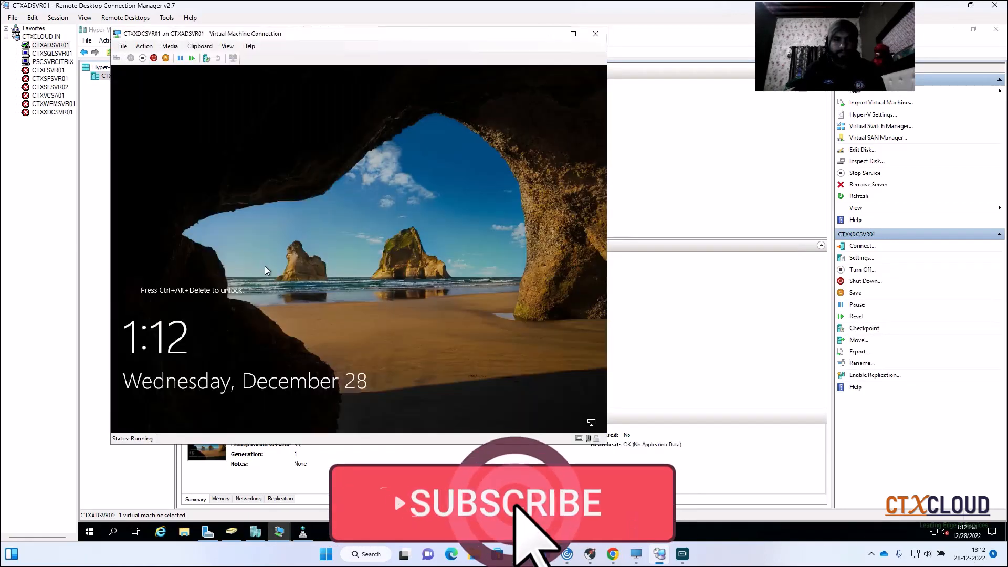
left_click(117, 58)
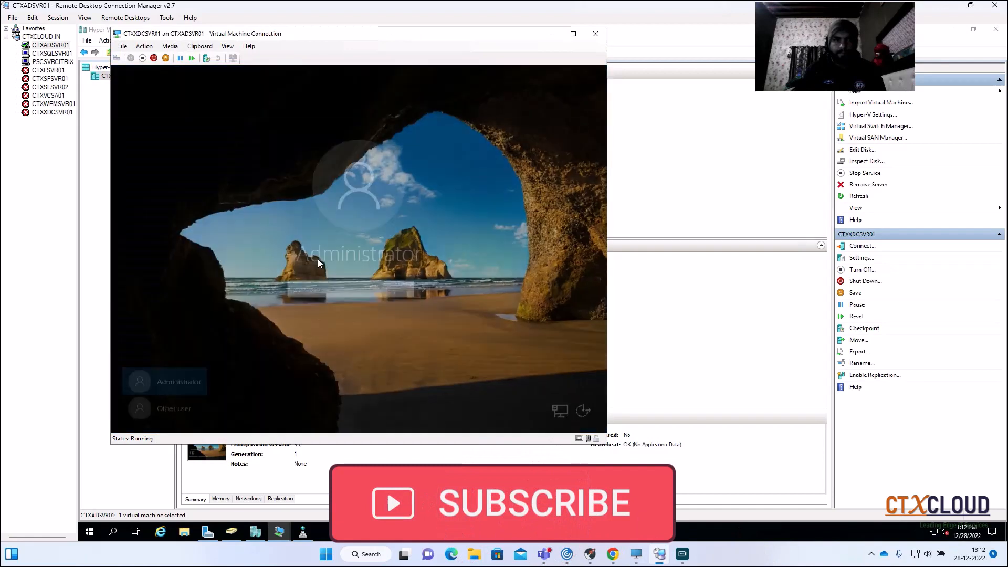
- Sign in to CTXXDCSVR01 as another user with the ctxcloud\administrator account and its password
left_click(181, 402)
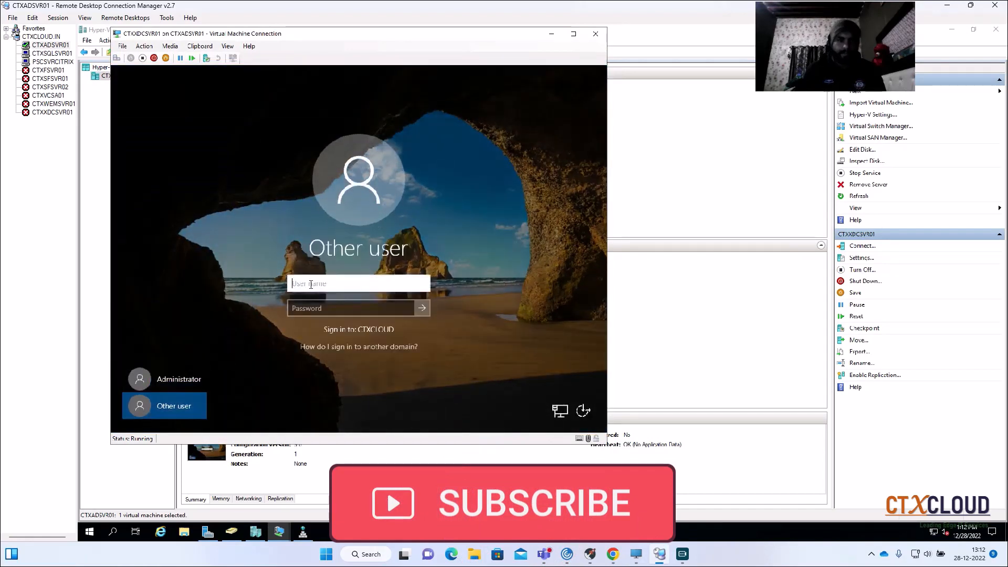
type("ctxclou")
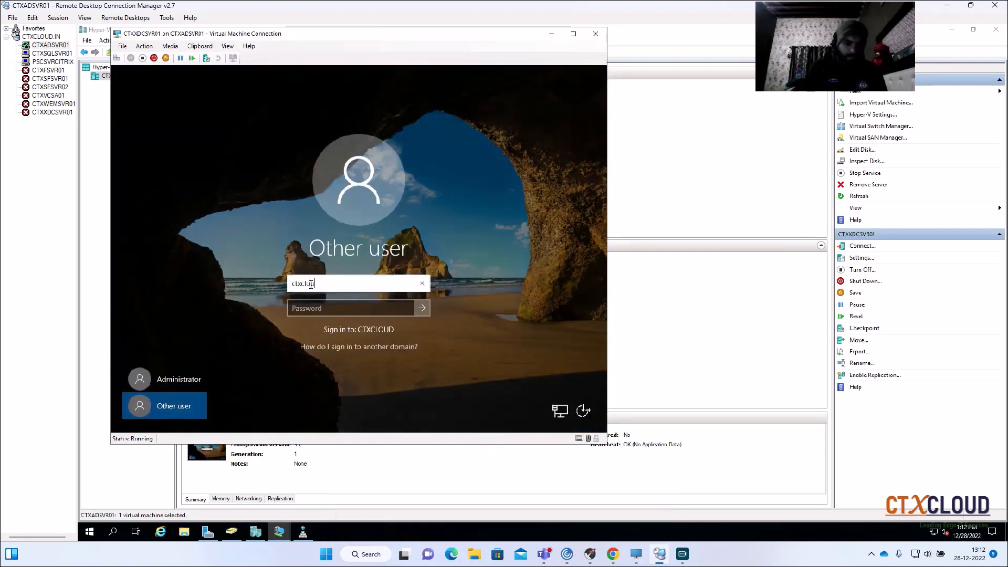
type("d\\administ")
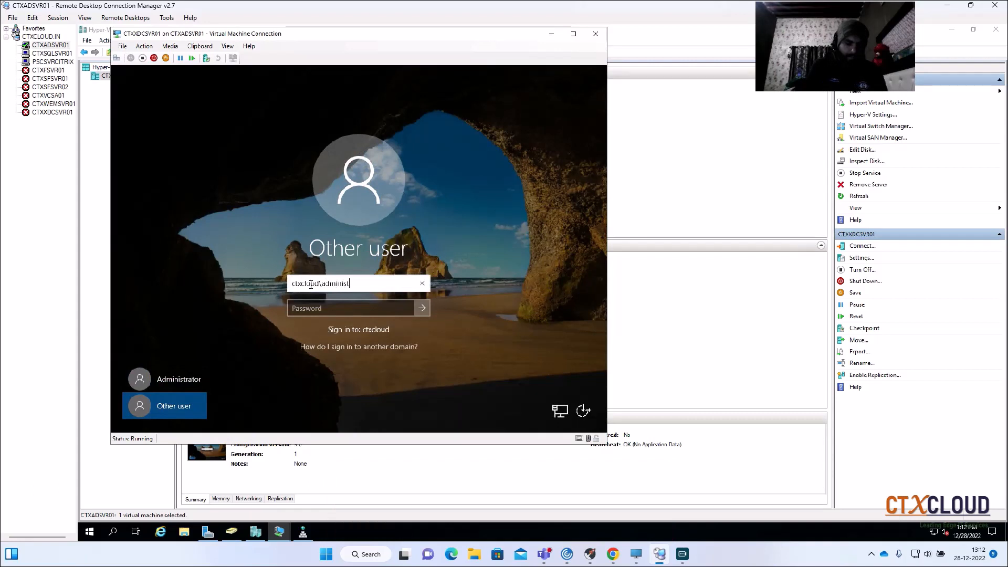
type("rator")
key("Tab")
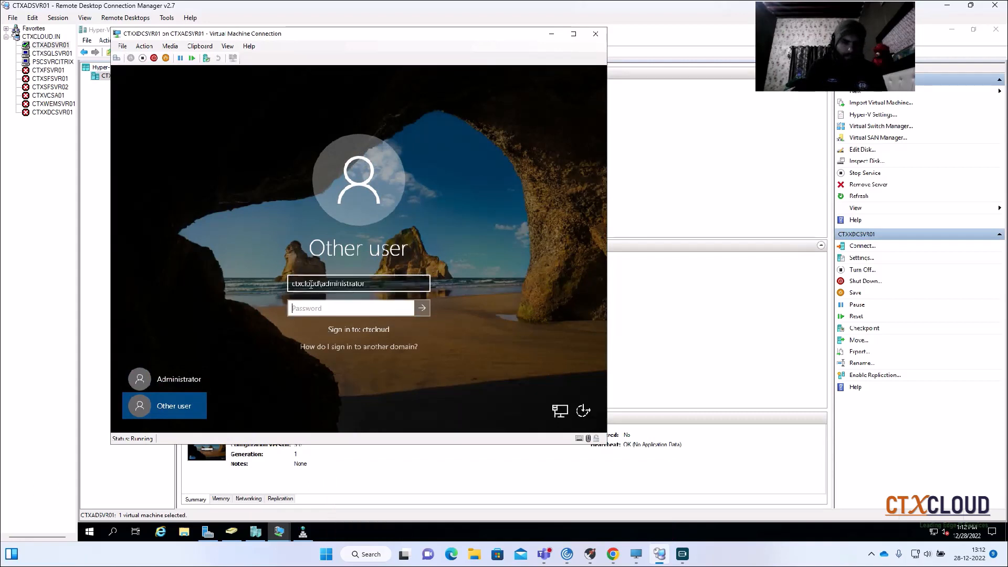
type("****")
key("Return")
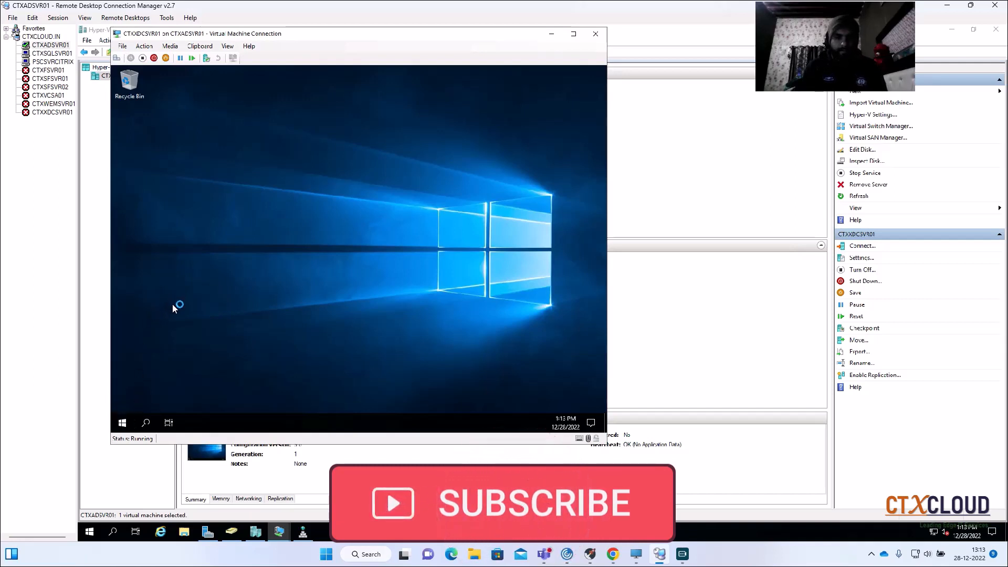
right_click(120, 423)
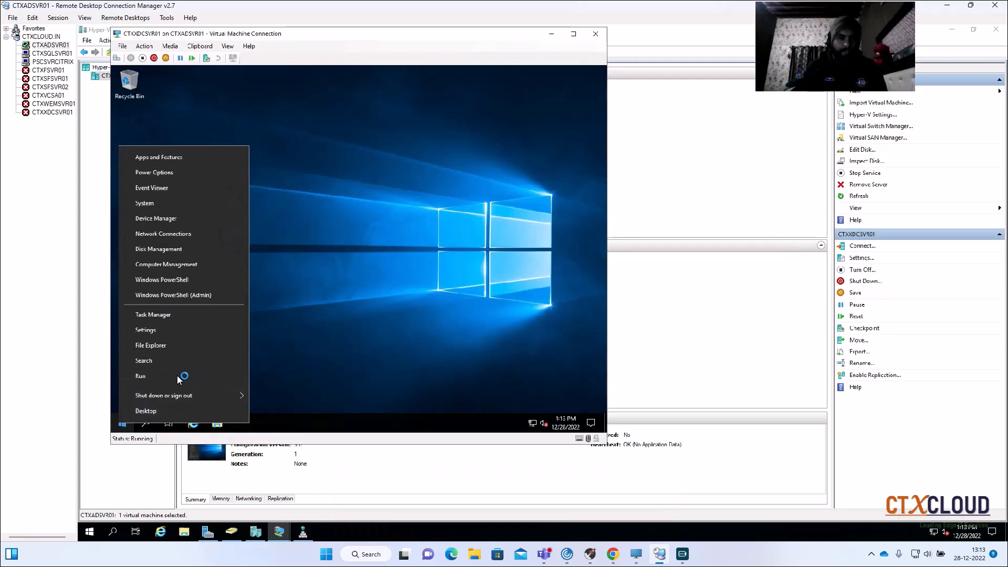
left_click(154, 376)
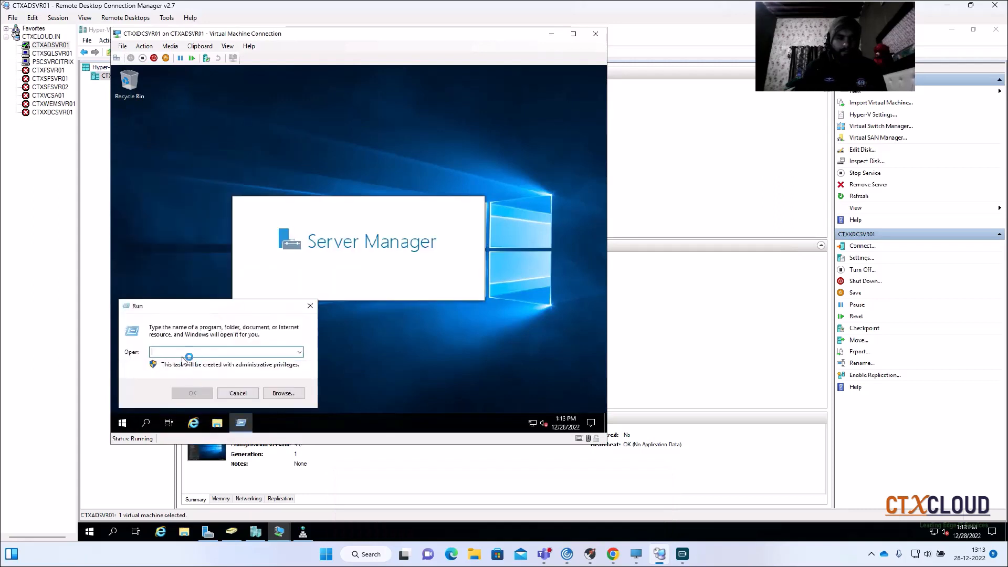
type("sysdm.cpl")
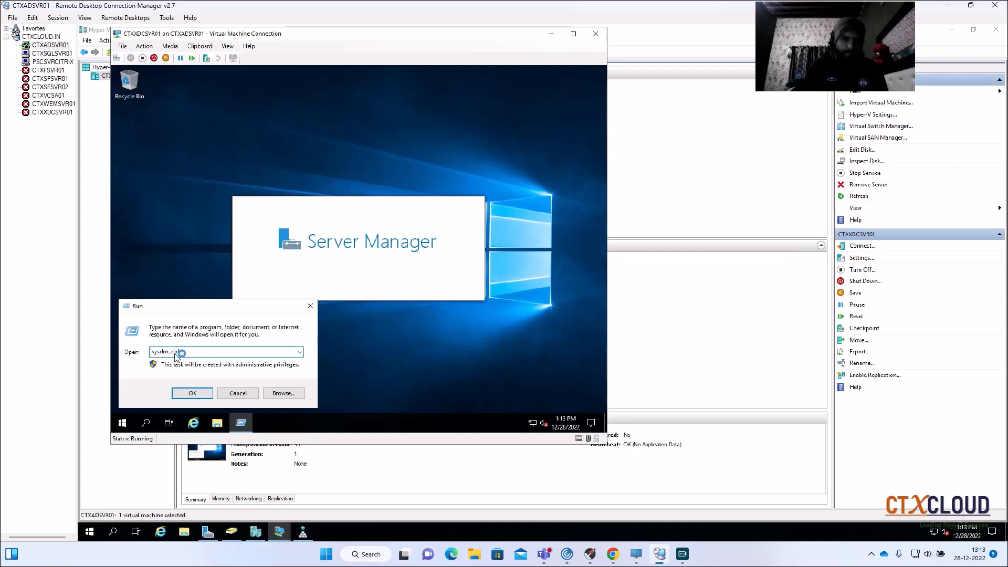
key("Return")
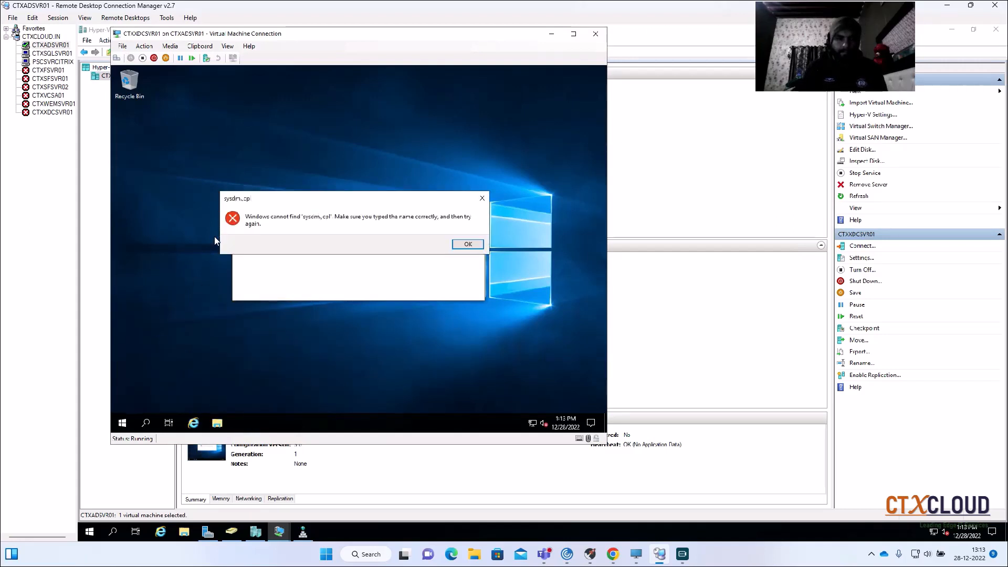
left_click(462, 243)
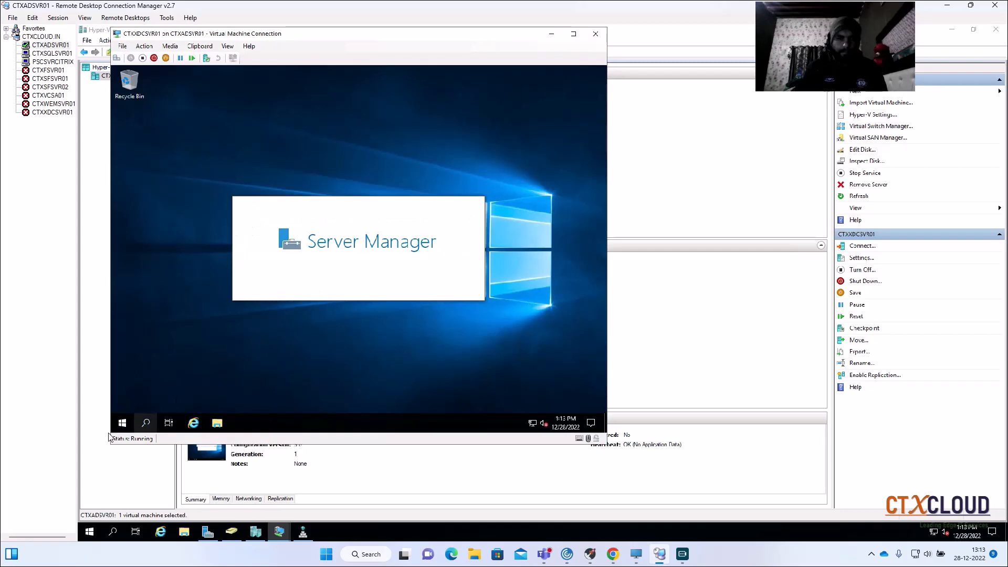
- Open System Properties on CTXXDCSVR01 by running sysdm.cpl
key("BackSpace")
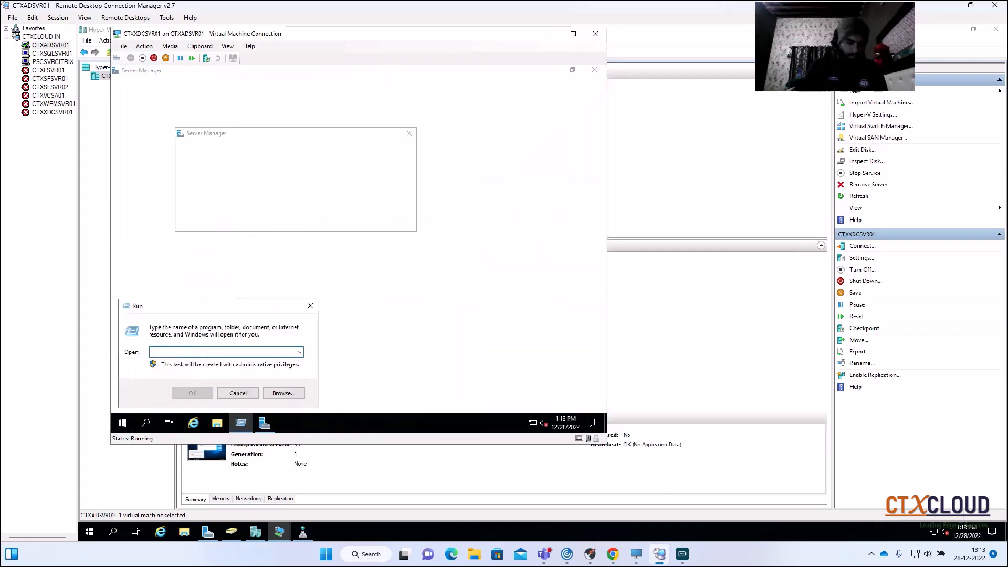
type("sysdm.cpl")
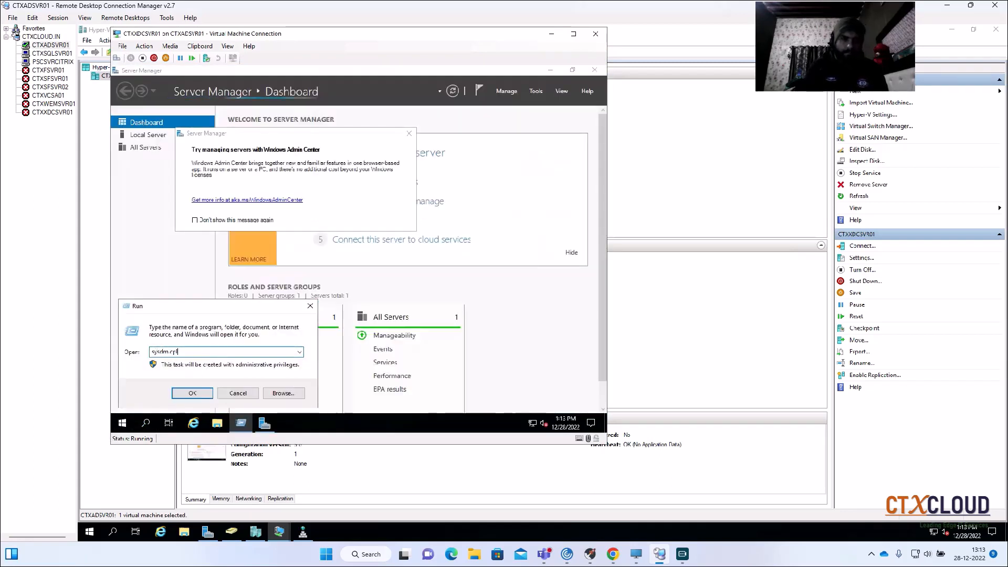
key("Return")
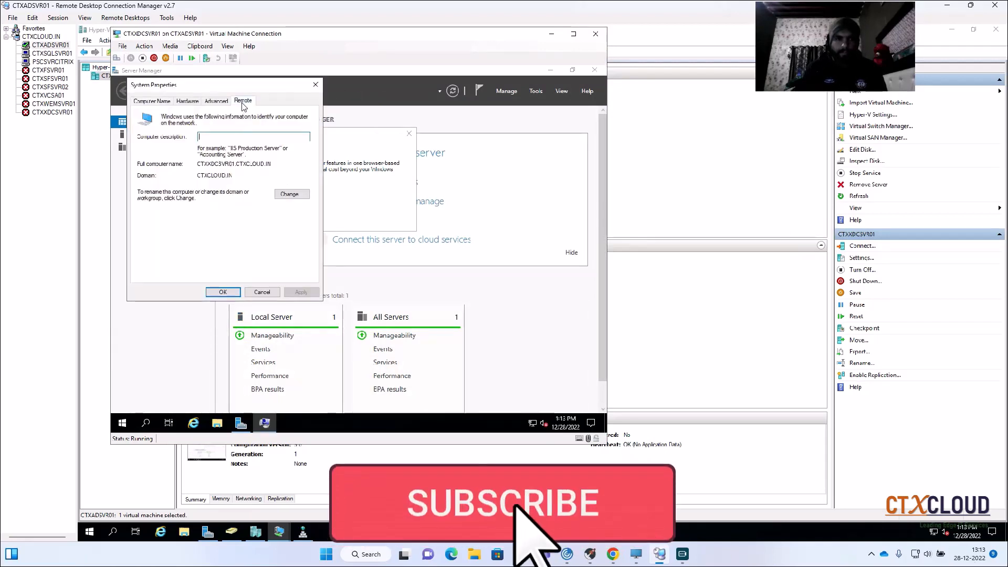
- Allow remote desktop connections to CTXXDCSVR01, apply the setting and close System Properties
left_click(242, 100)
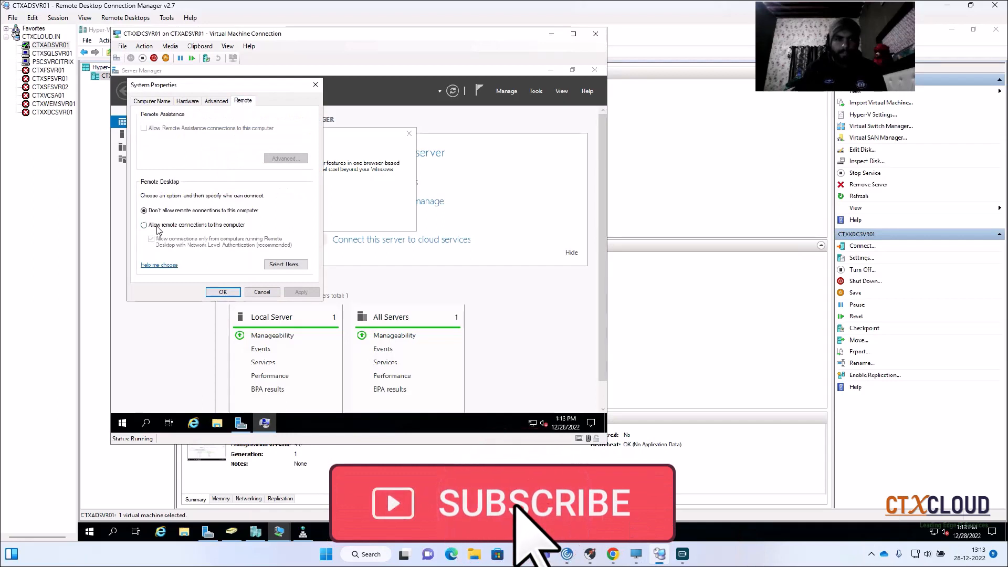
left_click(215, 226)
key("Return")
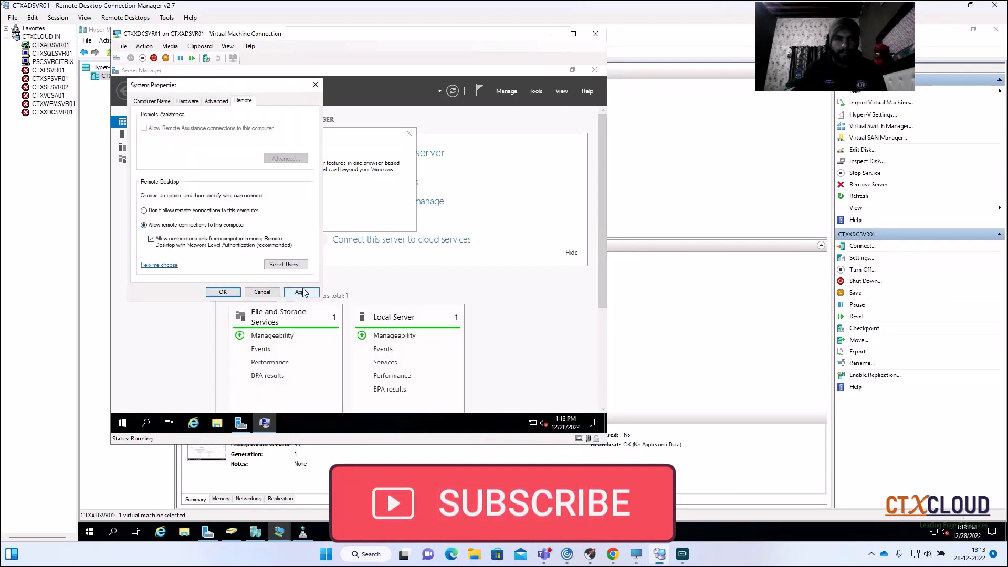
left_click(221, 292)
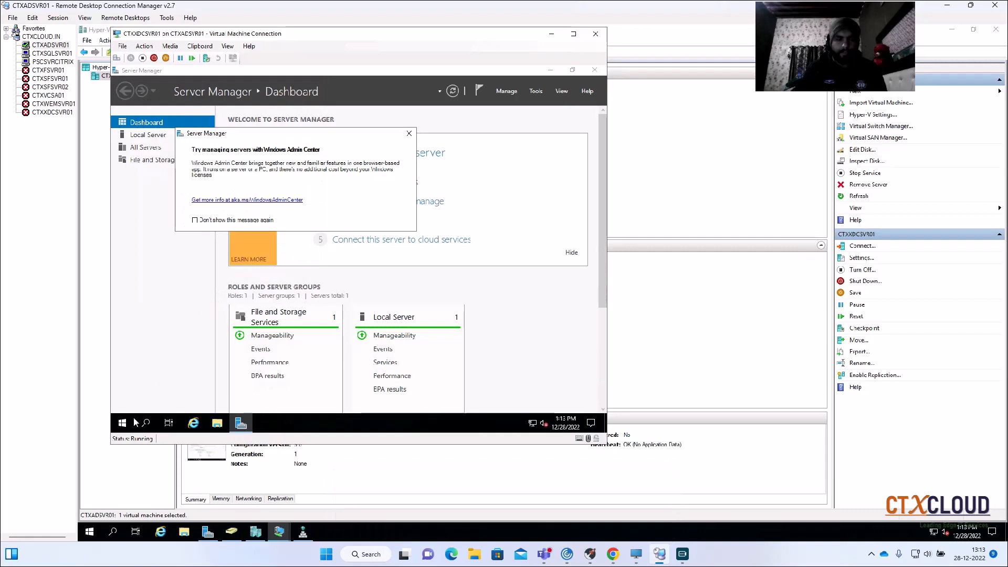
- Dismiss the Windows Admin Center notice in Server Manager and minimise the CTXXDCSVR01 console
left_click(408, 136)
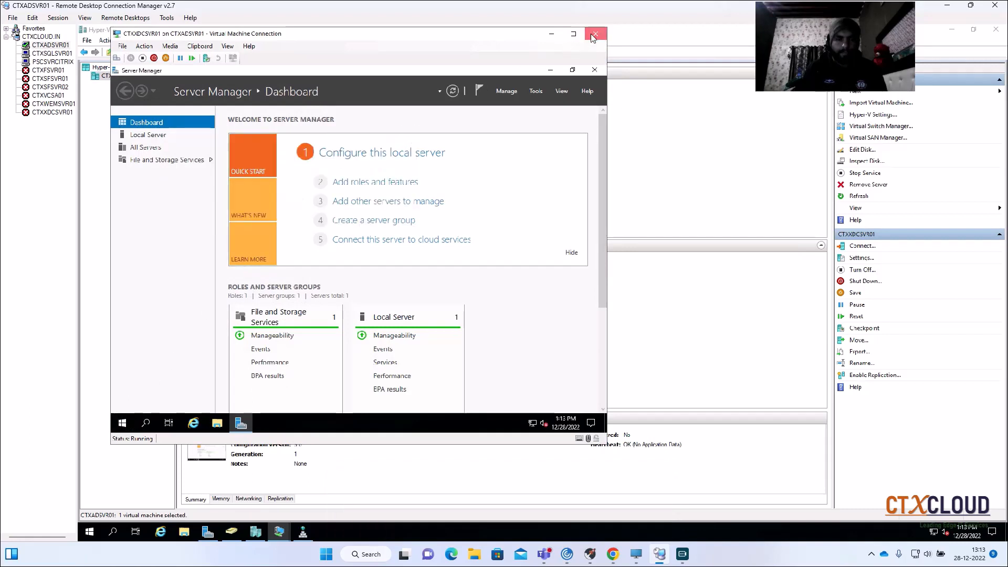
left_click(551, 33)
right_click(224, 106)
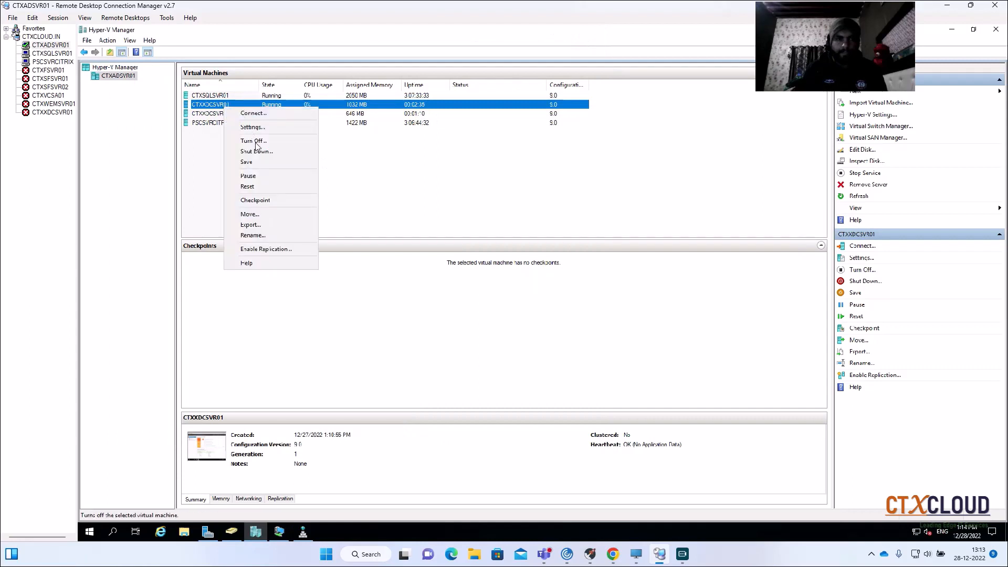
left_click(254, 237)
key("ctrl+c")
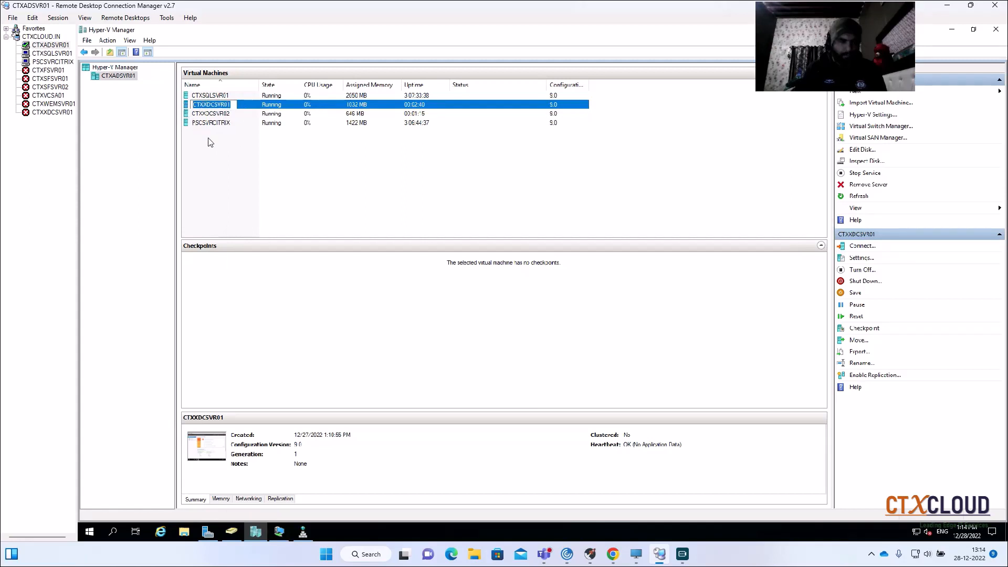
left_click(251, 156)
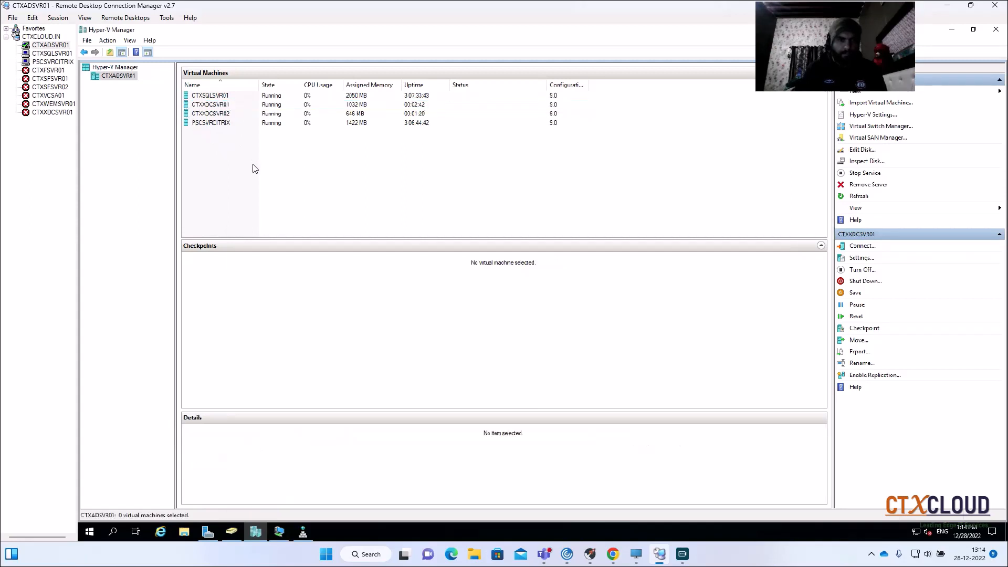
- Start a new server entry in the CTXCLOUD.IN group with the server name CTXXDCSVR01
left_click(31, 37)
right_click(32, 39)
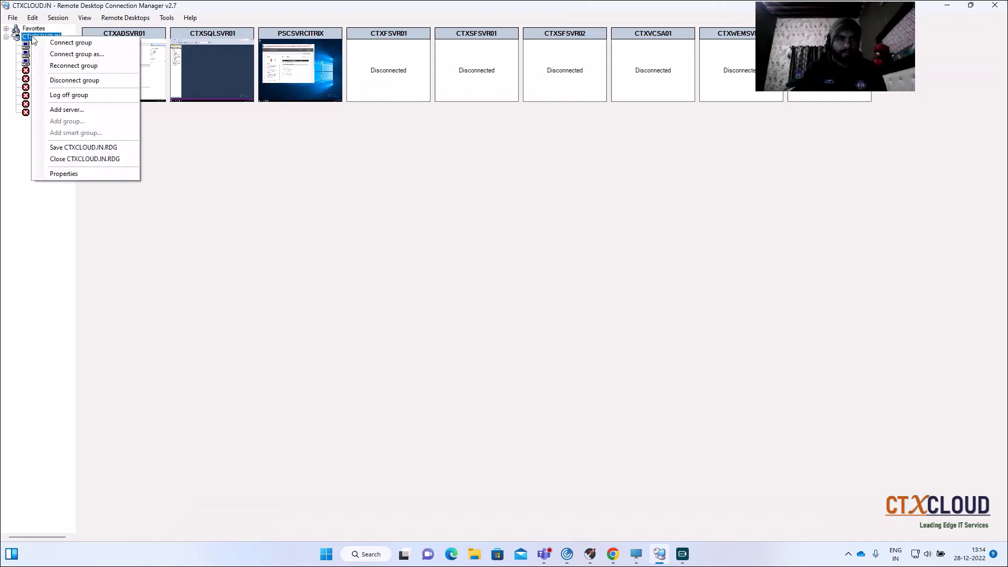
left_click(67, 110)
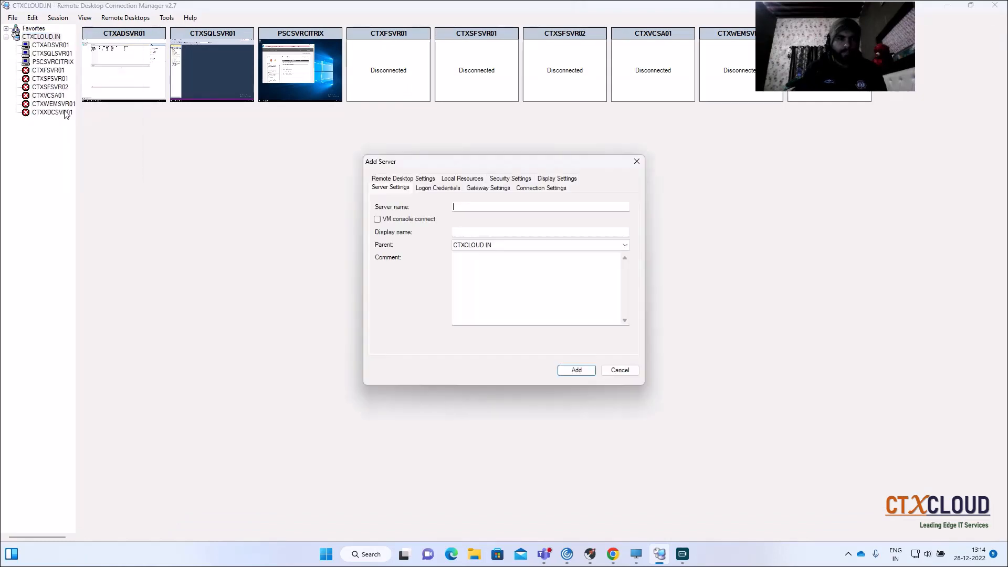
key("ctrl+v")
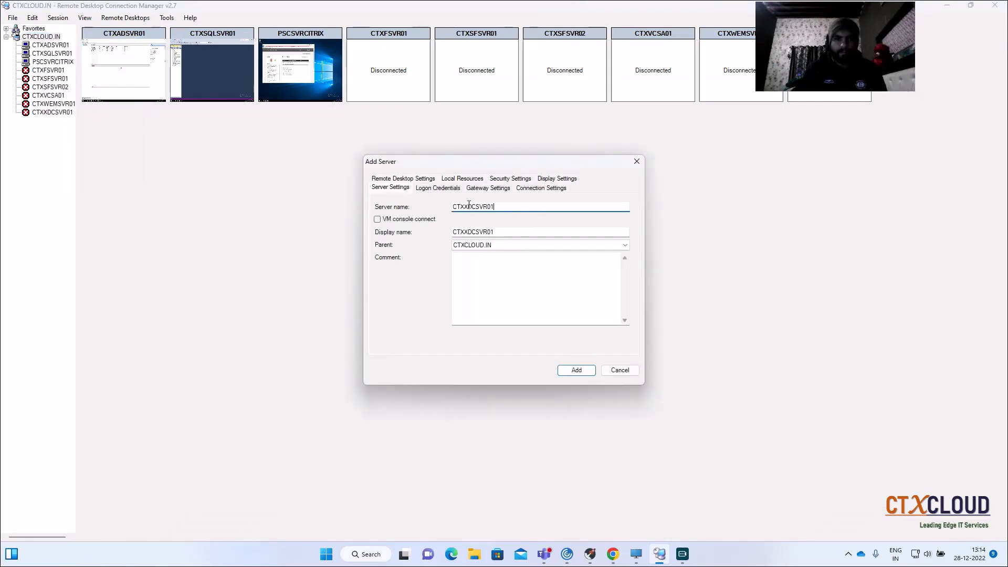
- Turn off display inheritance from the parent, scale docked and undocked remote desktops to fit the window, and add the server
left_click(556, 178)
left_click(455, 207)
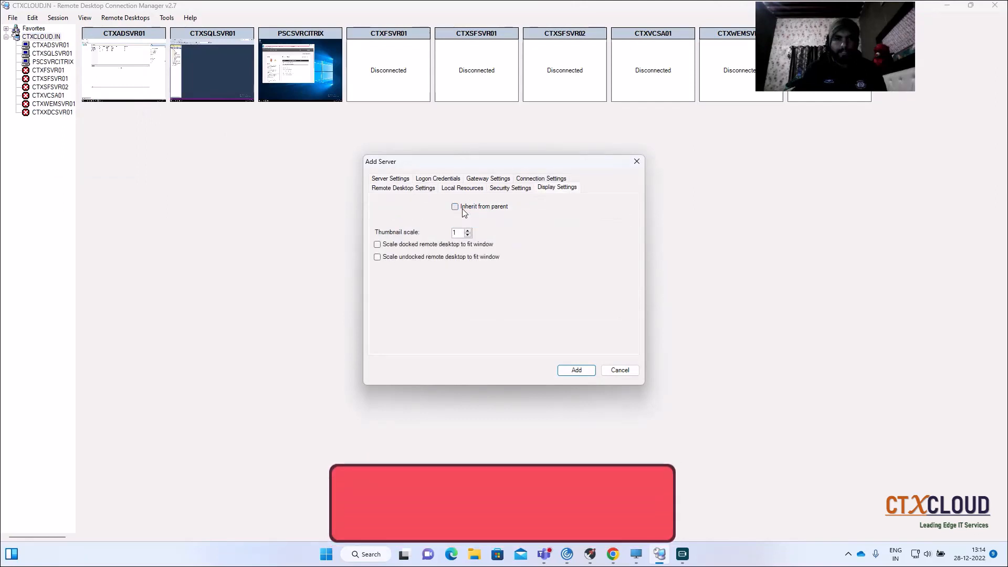
left_click(378, 245)
left_click(378, 258)
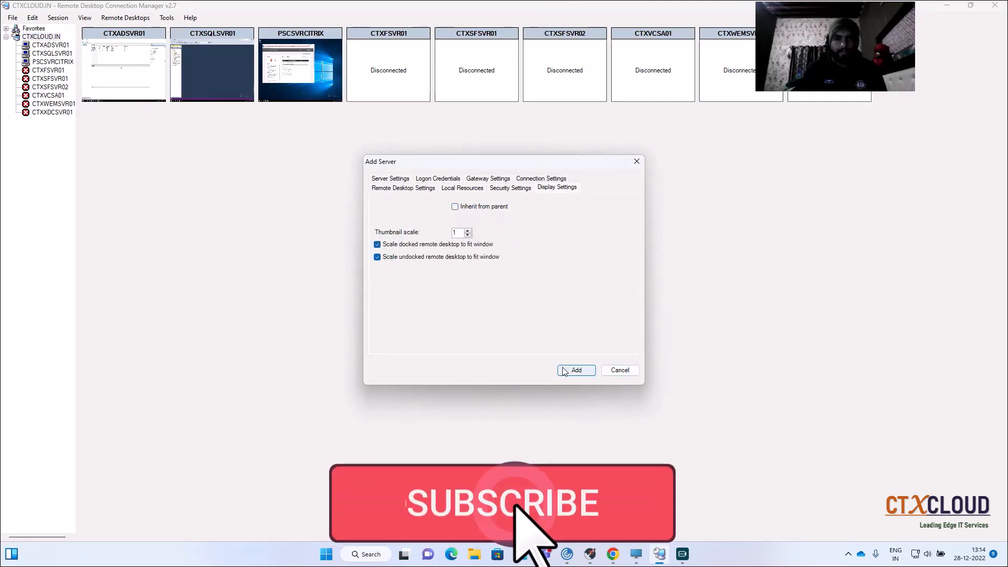
left_click(576, 370)
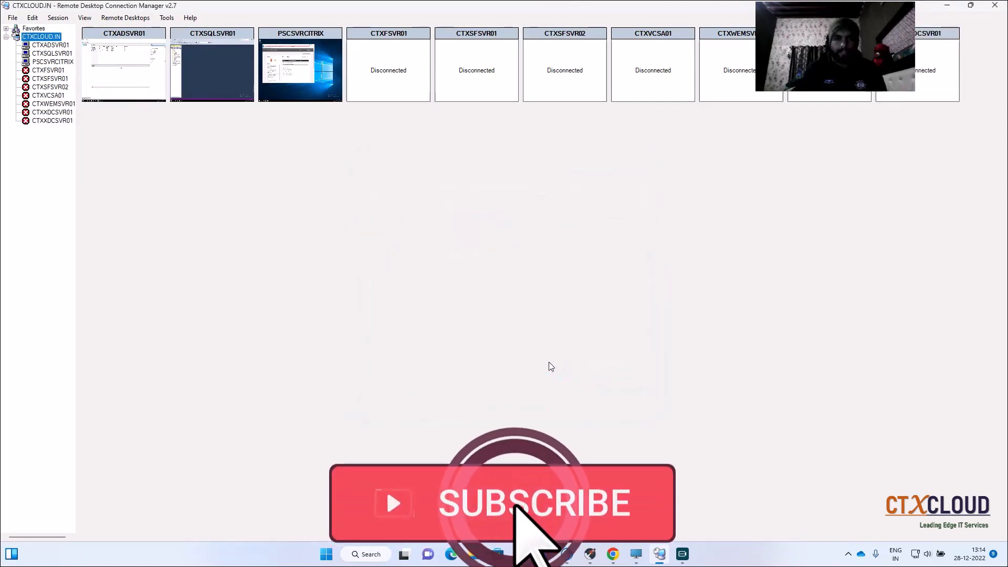
- Connect to the first CTXXDCSVR01 entry using the saved CTXCLOUD\administrator (File) credential profile
left_click(45, 122)
left_click(48, 113)
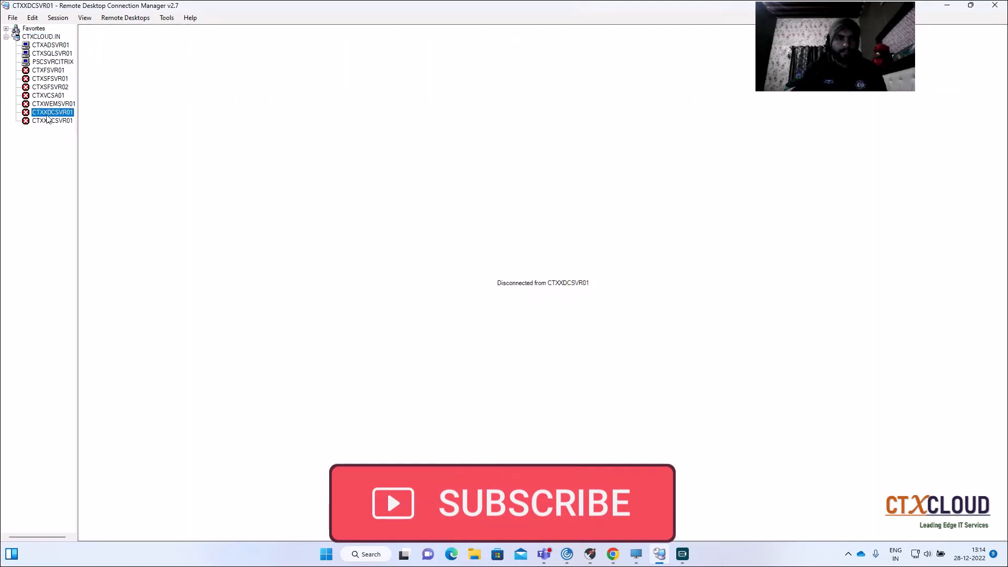
right_click(51, 114)
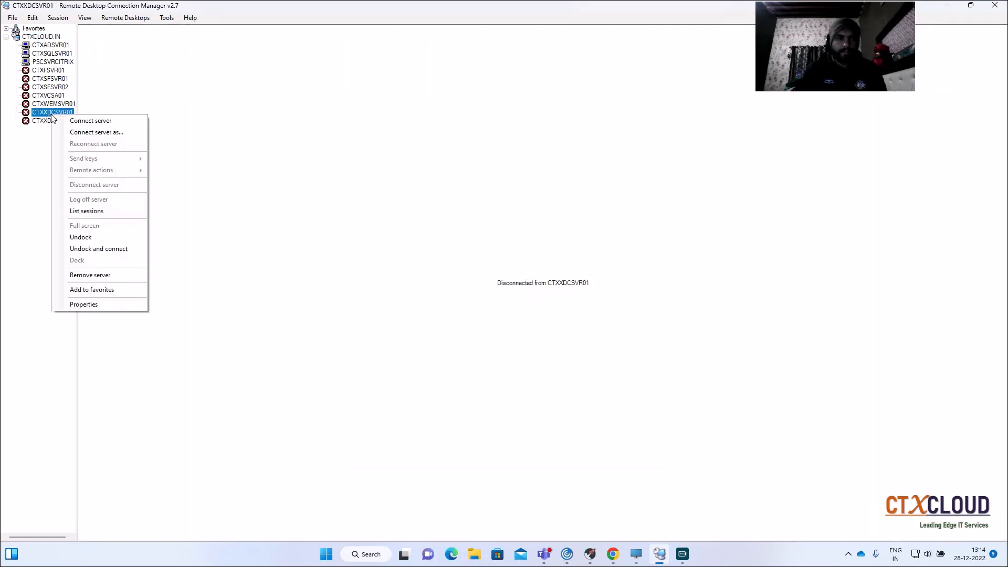
left_click(39, 124)
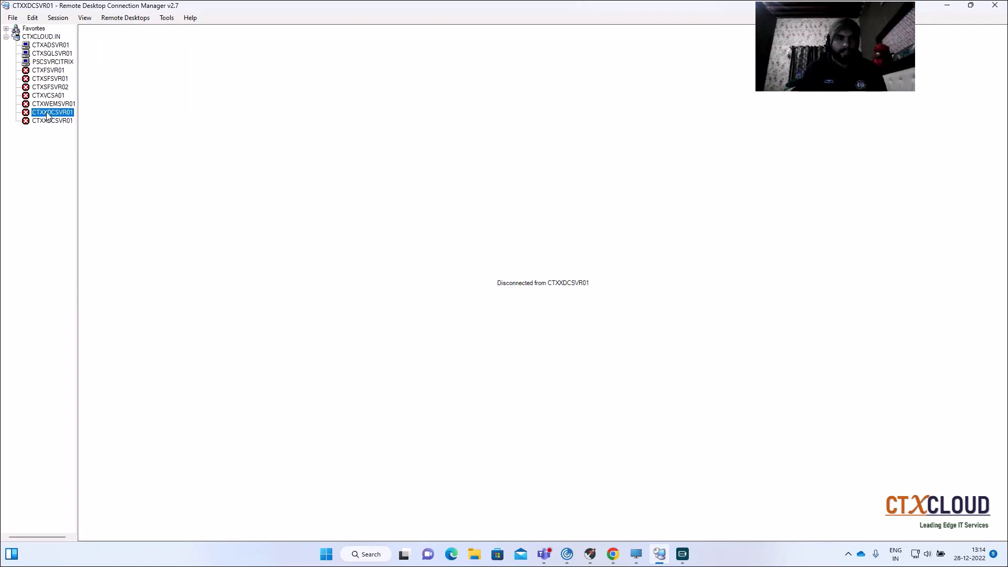
right_click(47, 115)
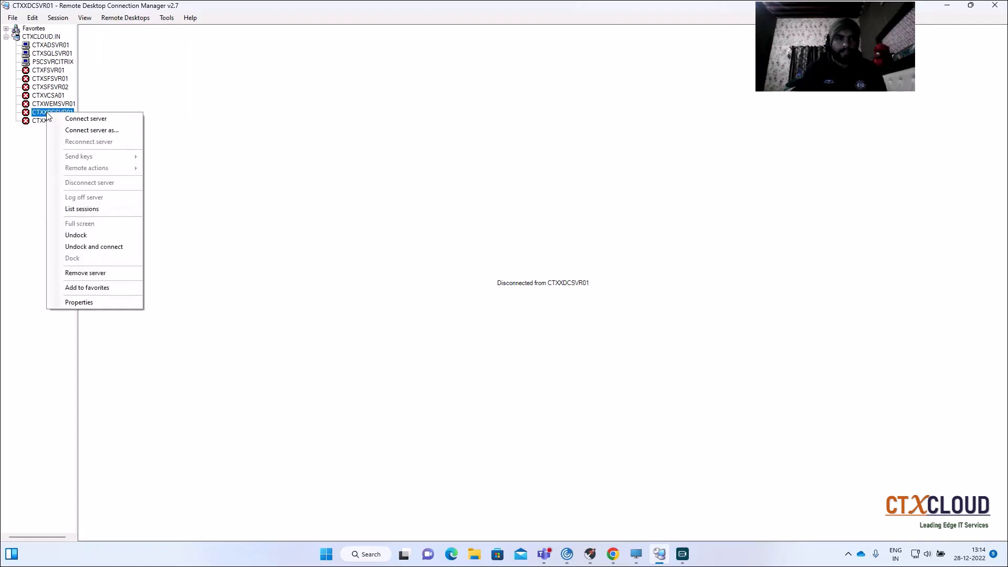
left_click(92, 131)
left_click(160, 49)
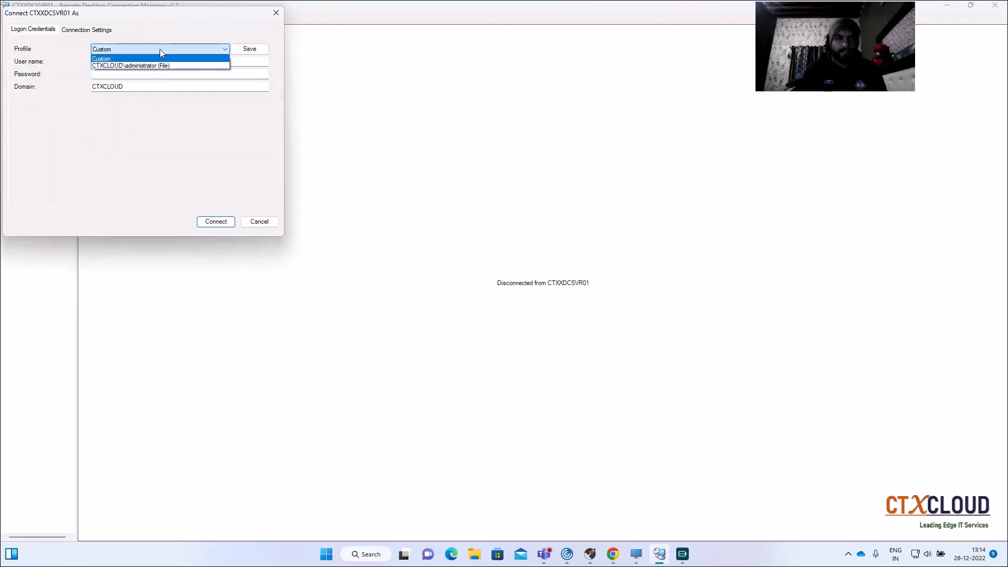
left_click(124, 66)
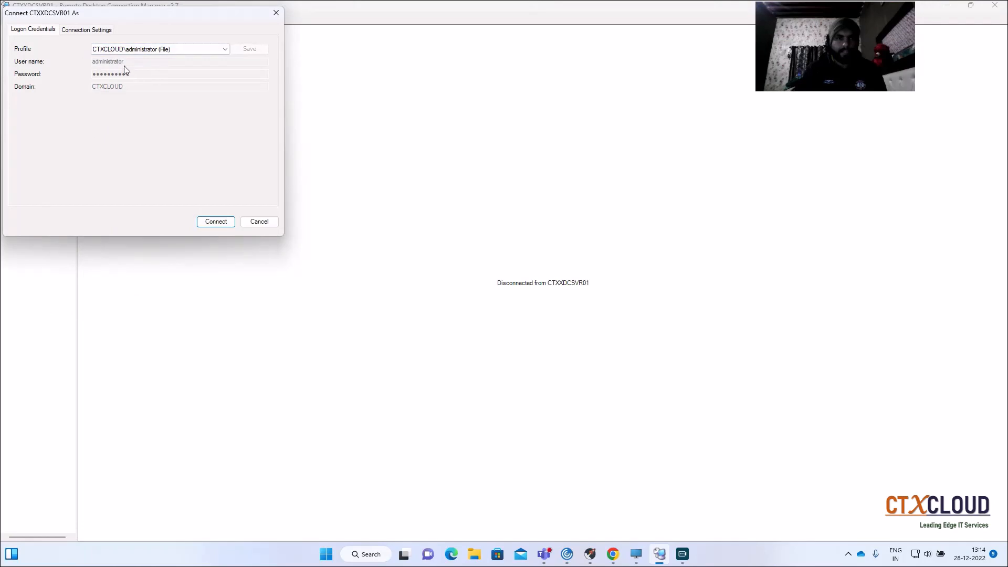
left_click(217, 223)
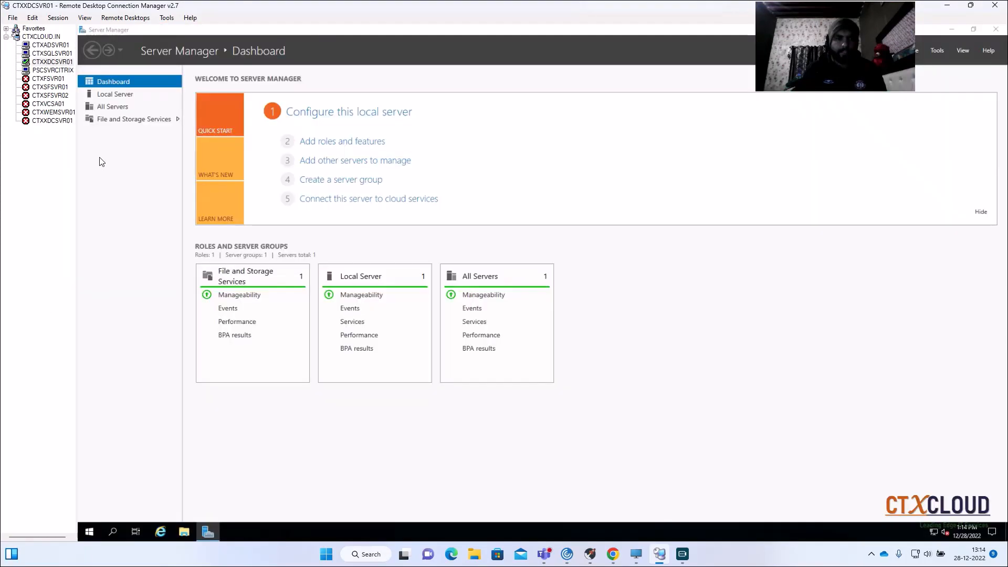
- Change the server name of the disconnected duplicate CTXXDCSVR01 entry to CTXXDCSVR02 in its properties
right_click(48, 120)
left_click(93, 310)
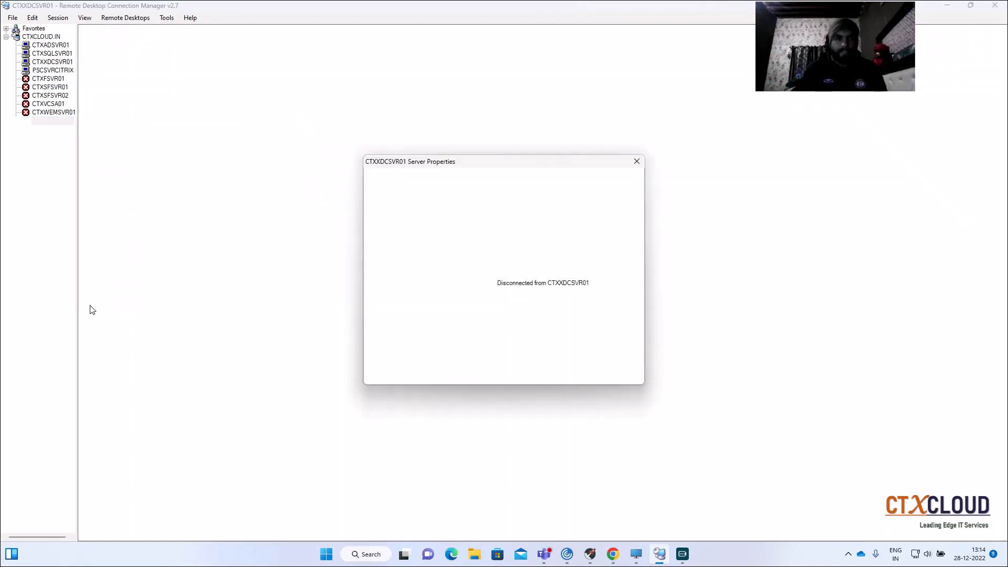
left_click(503, 209)
key("BackSpace")
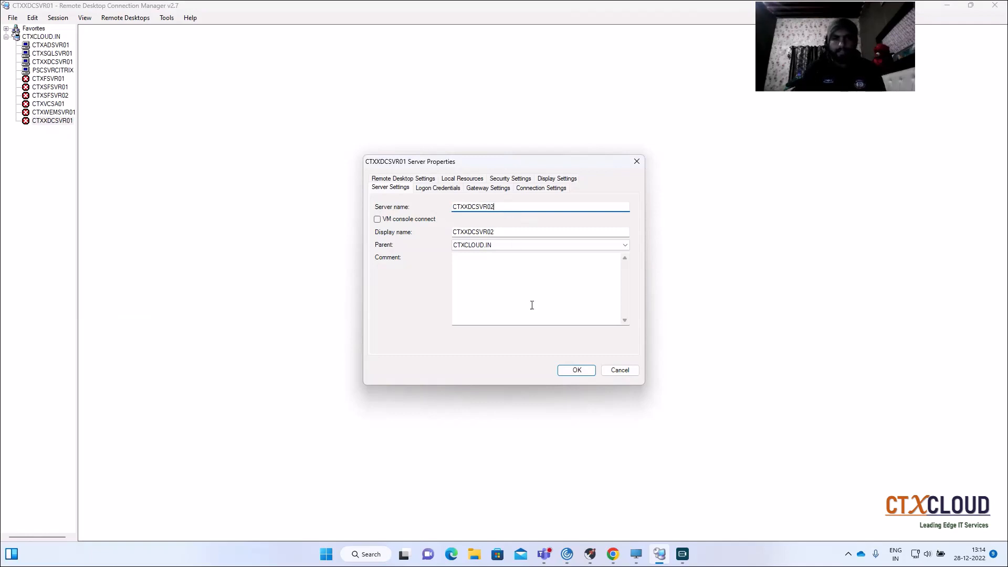
left_click(576, 370)
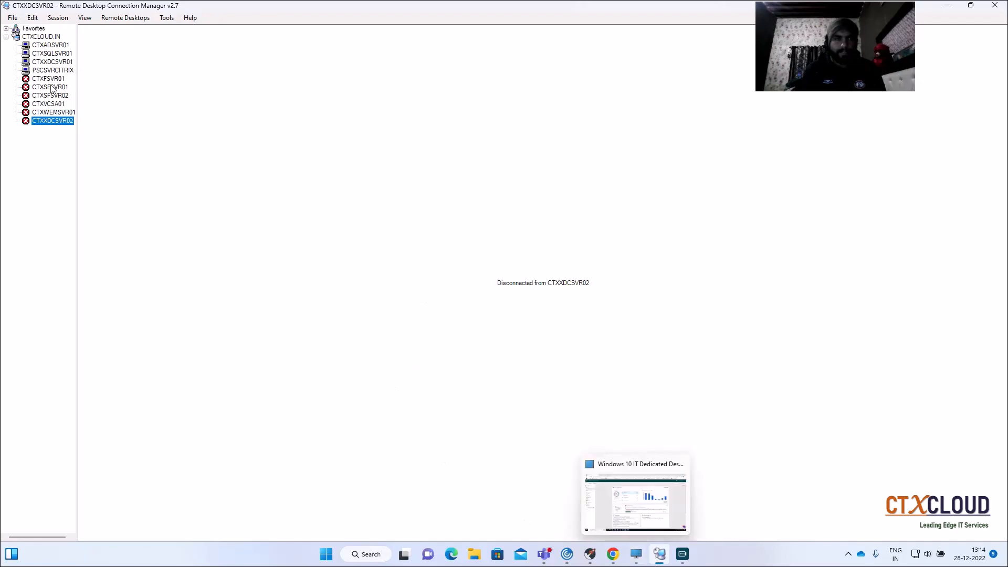
- Open the CTXXDCSVR02 virtual machine console from Hyper-V Manager on CTXADSVR01 and bring up its sign-in screen
left_click(58, 46)
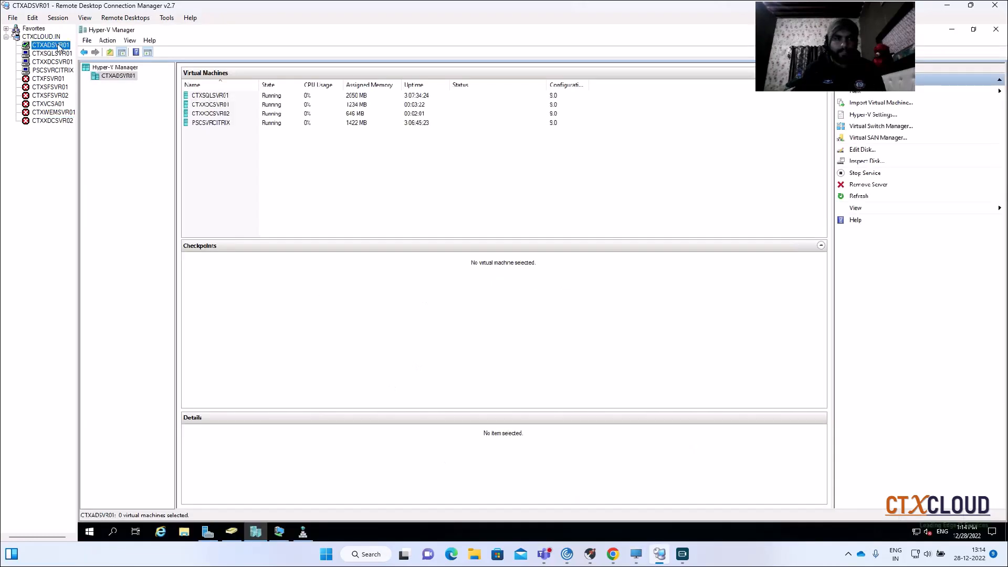
double_click(236, 114)
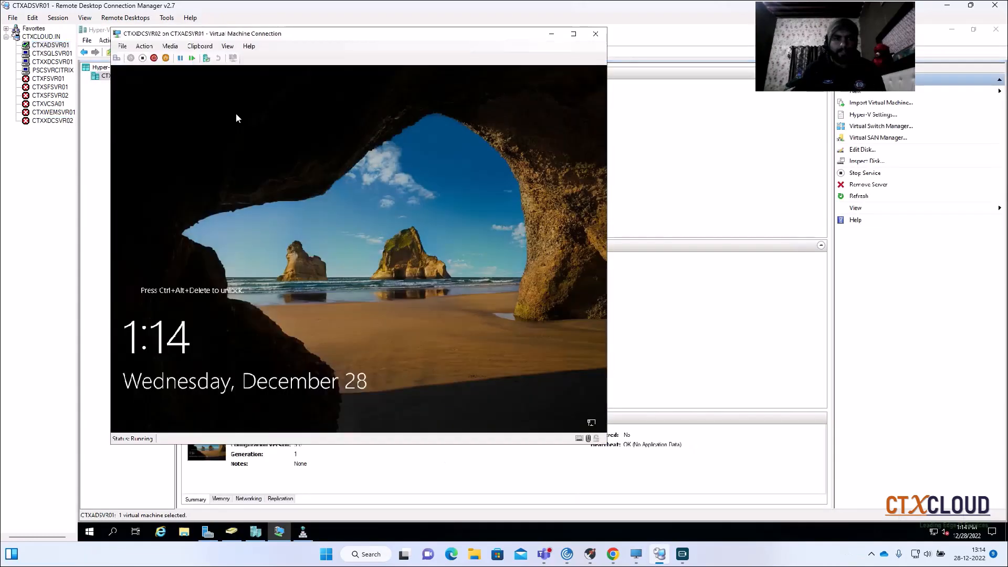
left_click(118, 59)
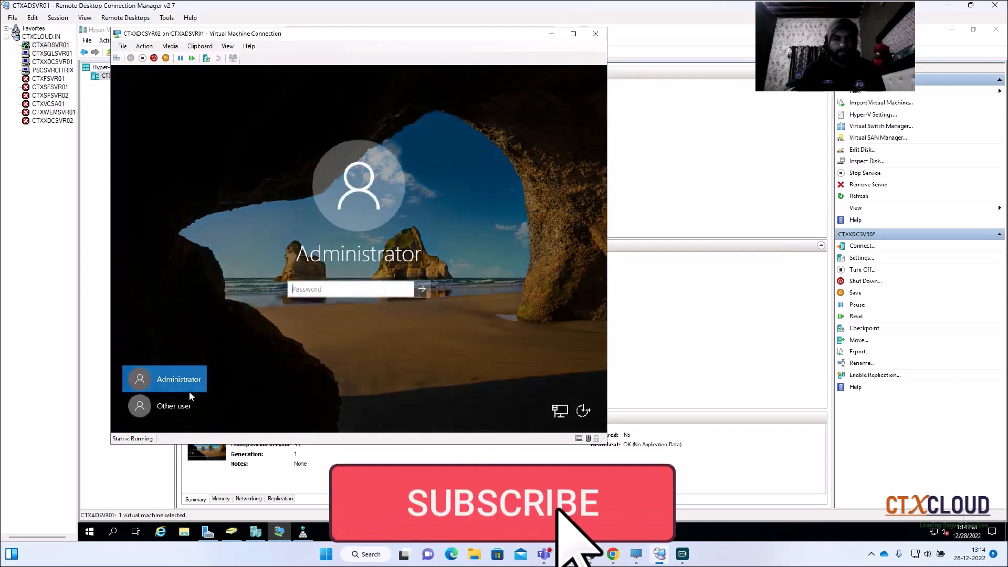
- Sign in to CTXXDCSVR02 as another user with the ctxcloud\administrator account and its password
left_click(178, 405)
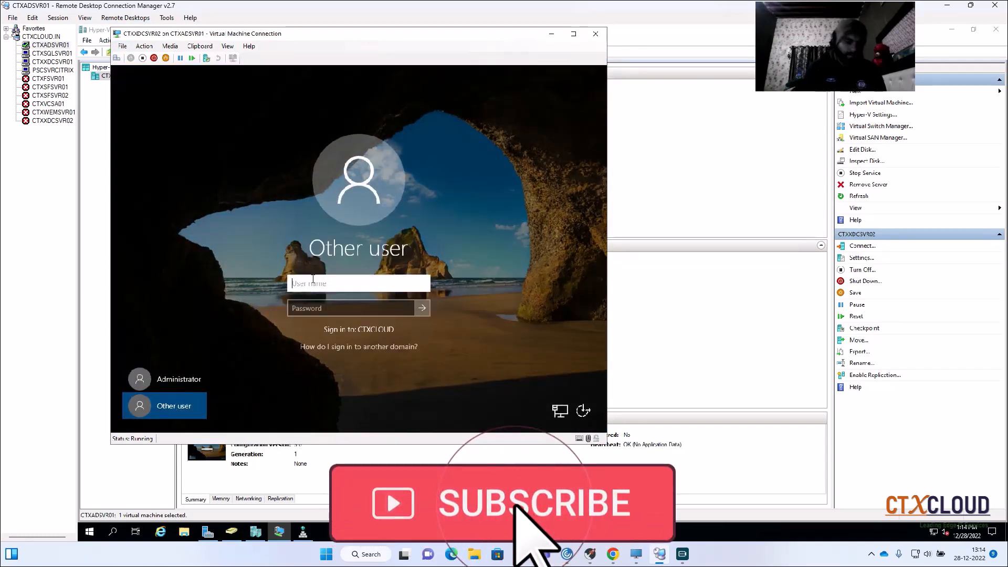
type("ctxcloud")
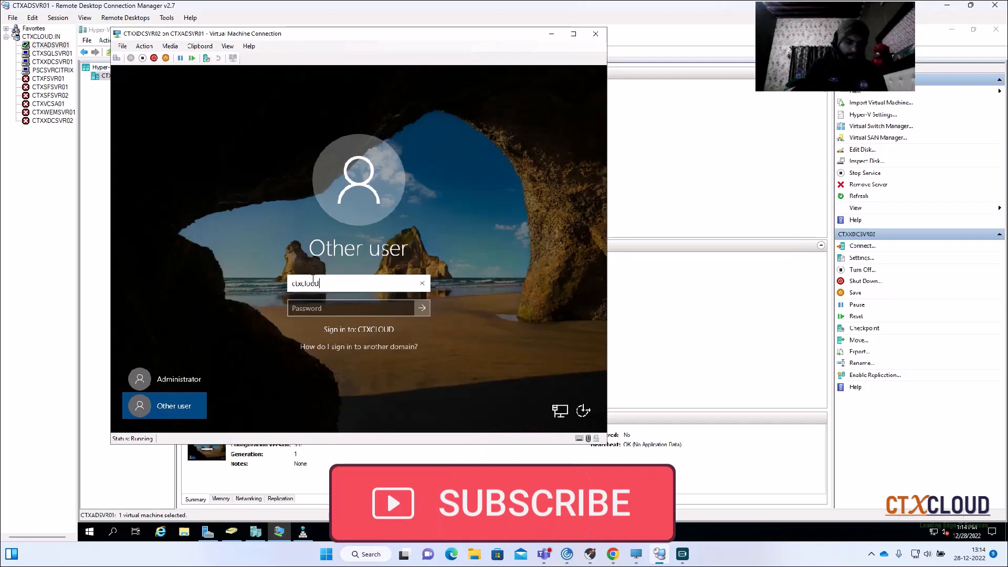
type("\\administrator")
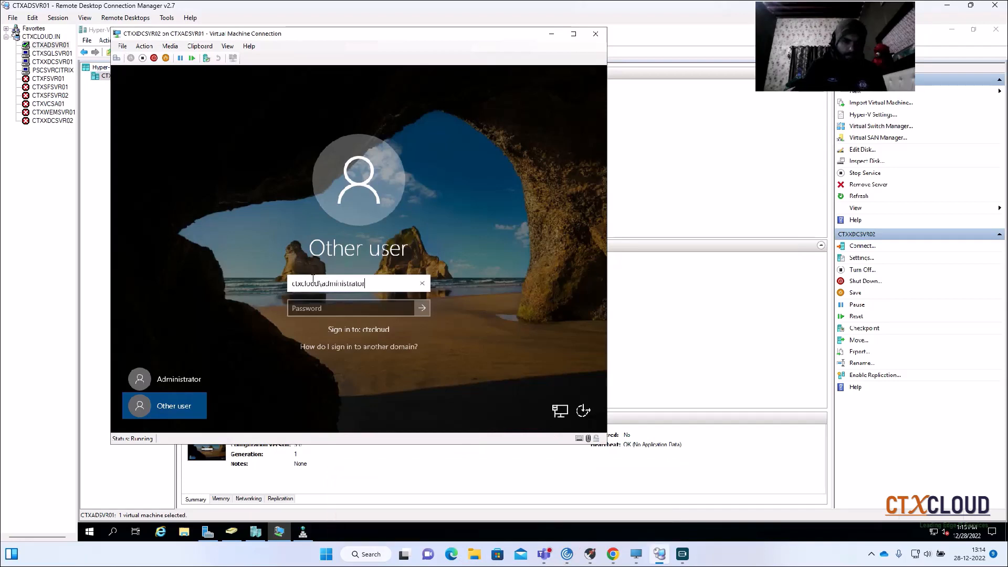
key("Tab")
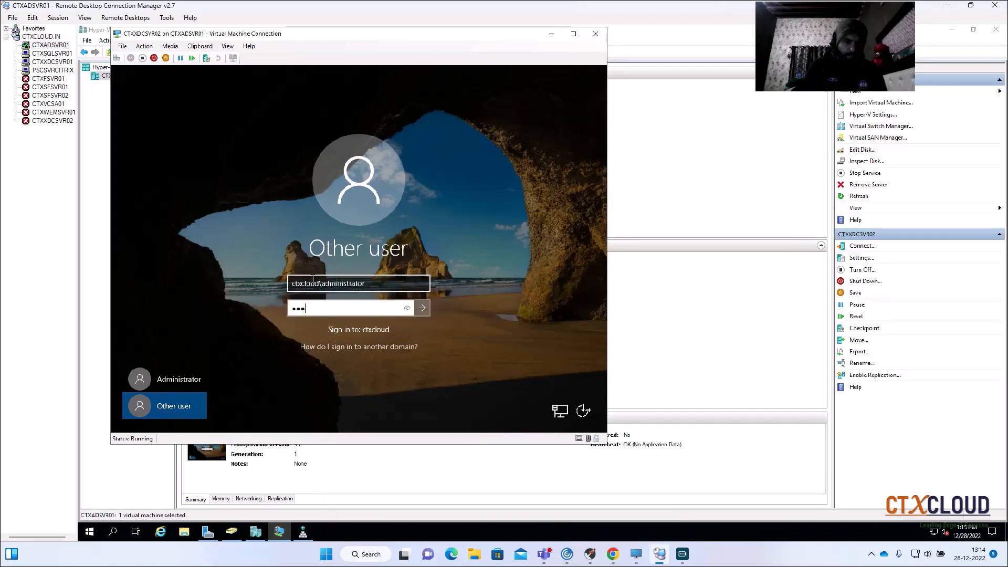
key("Return")
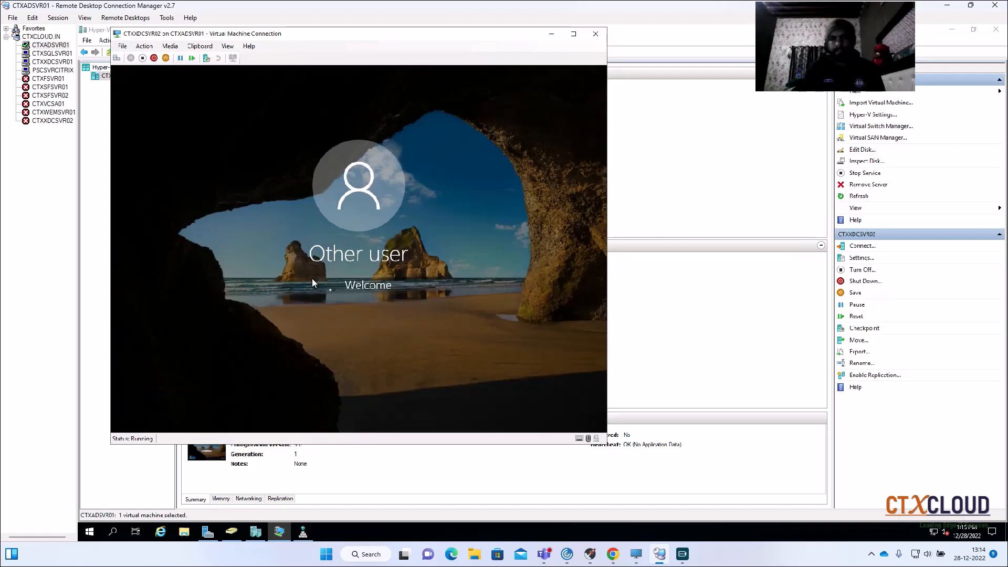
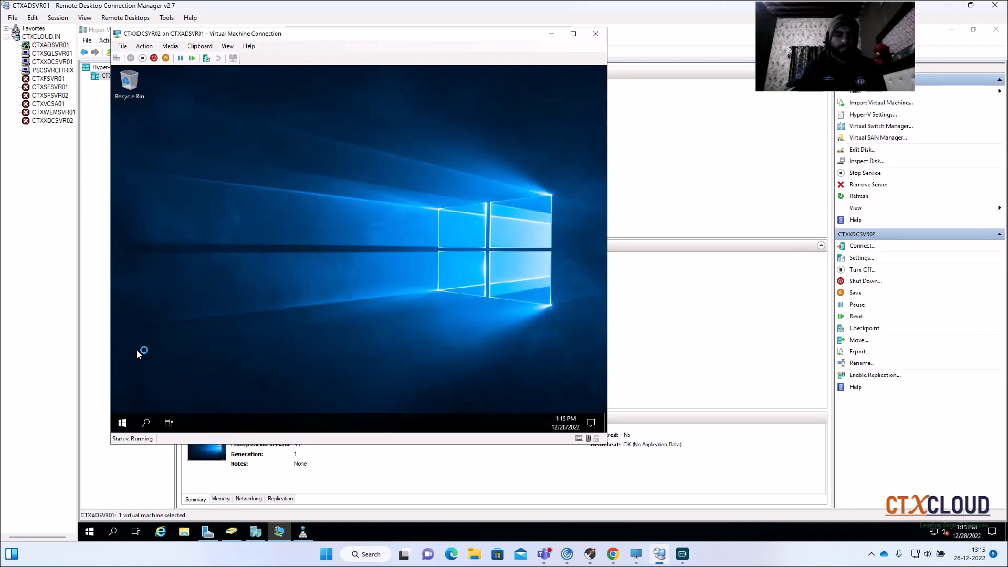
- Open System Properties on CTXXDCSVR02 with sysdm.cpl and check the server's computer name and domain membership
left_click(151, 379)
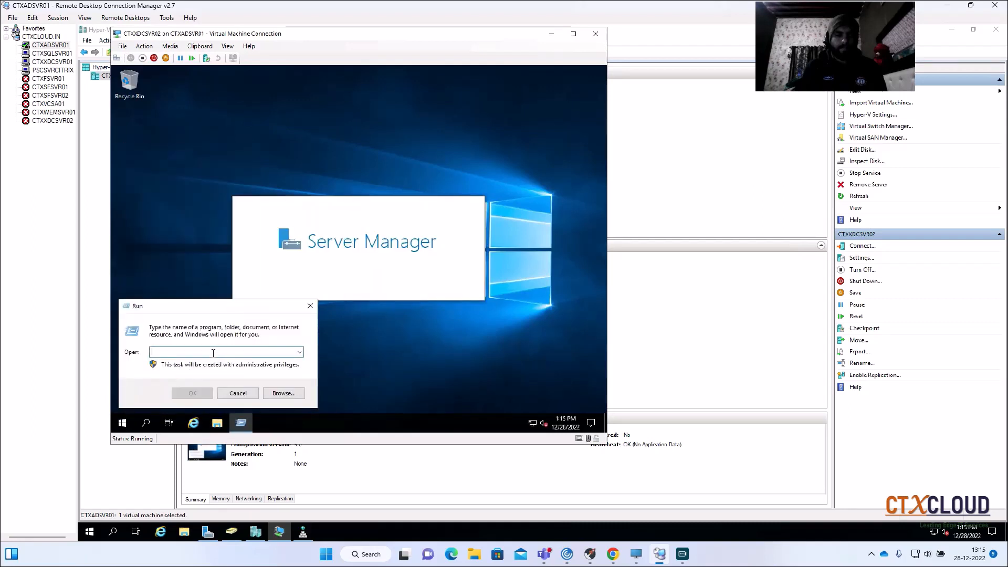
type("sysdm")
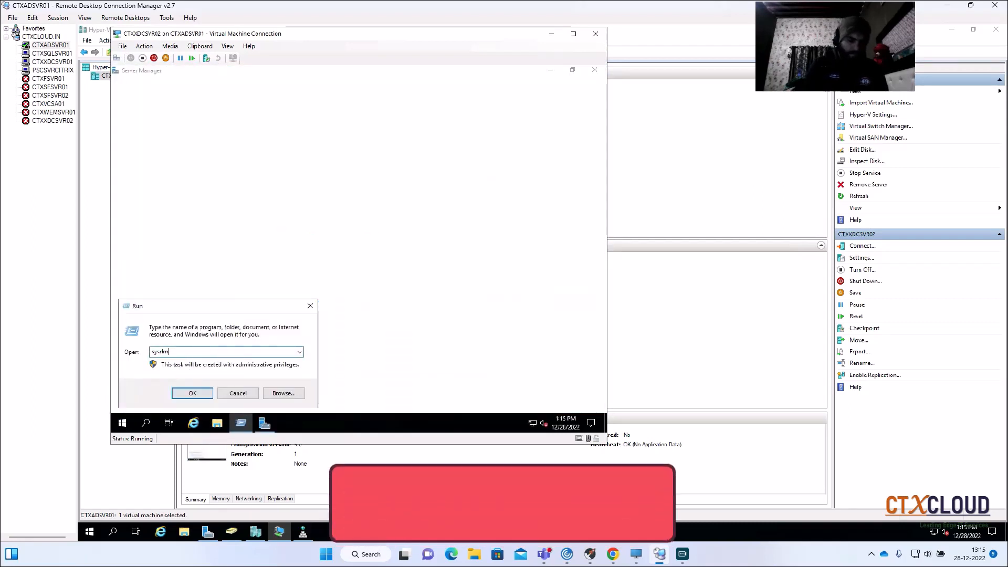
type(".cpl")
key("Return")
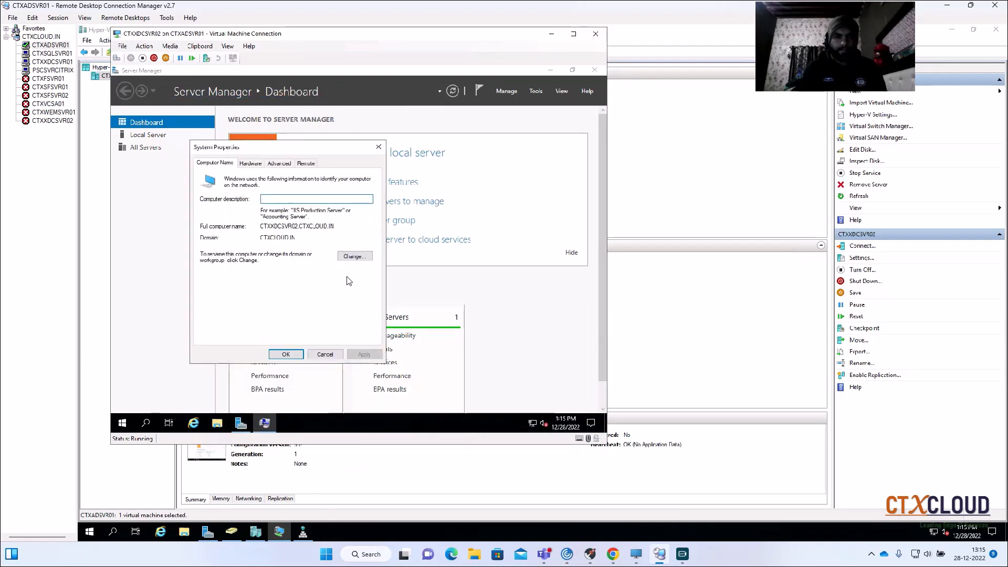
left_click(353, 257)
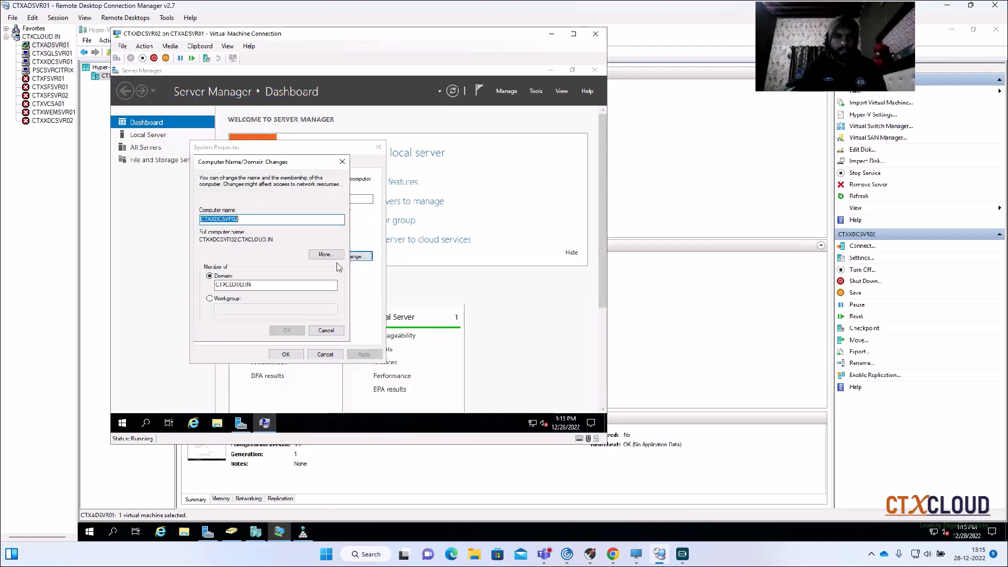
left_click(325, 330)
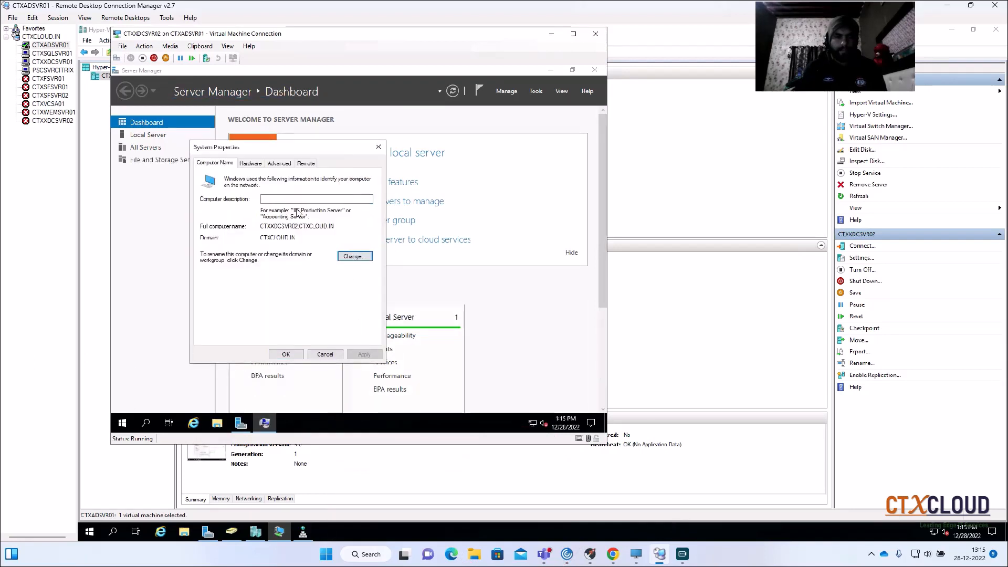
- Allow remote connections to CTXXDCSVR02 and close its virtual machine console
left_click(305, 164)
left_click(207, 287)
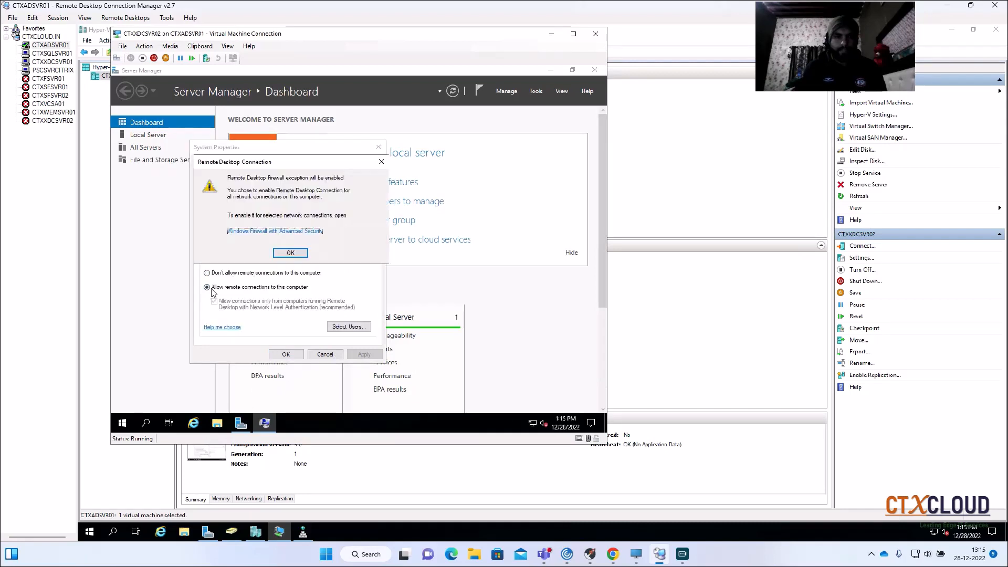
left_click(292, 253)
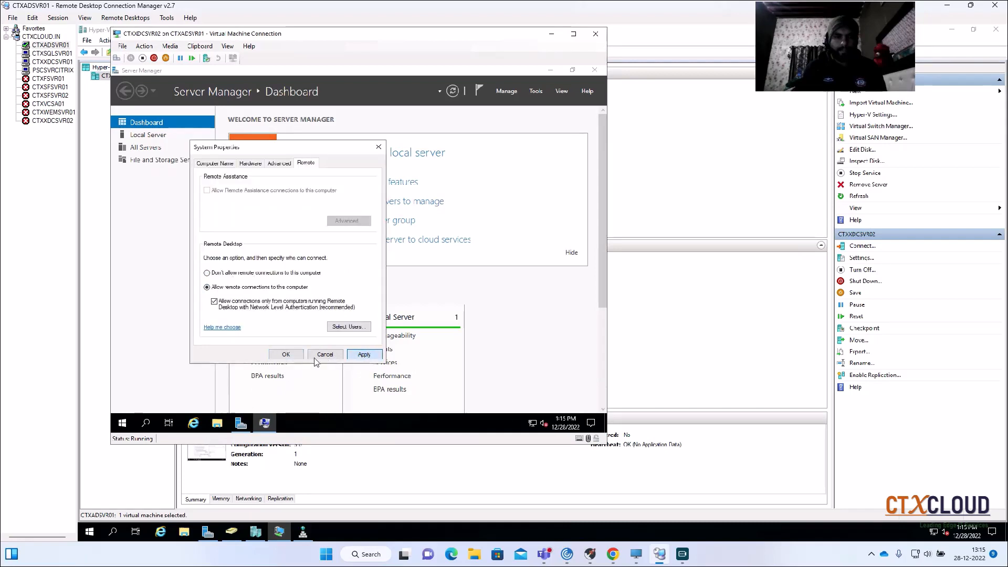
left_click(286, 354)
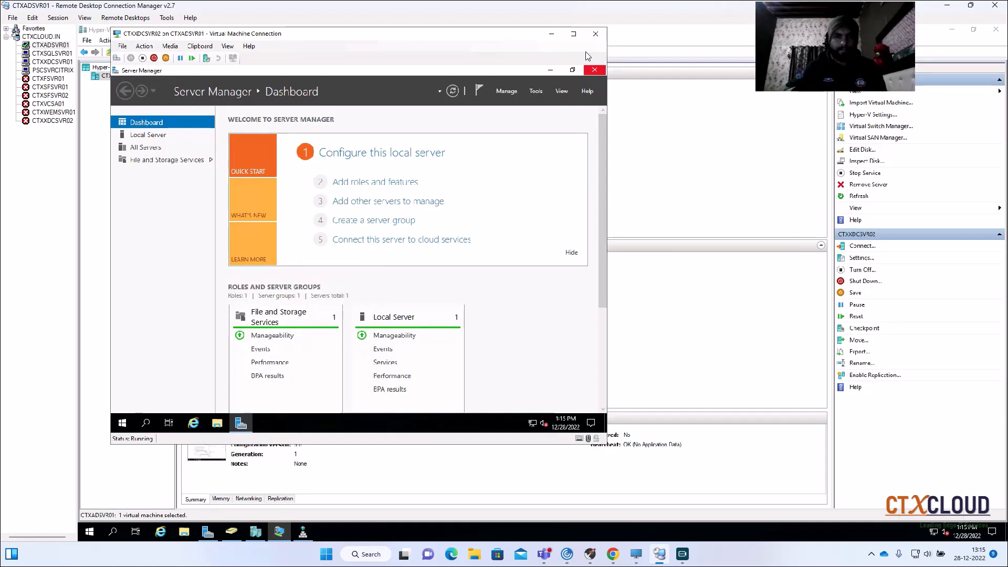
left_click(595, 34)
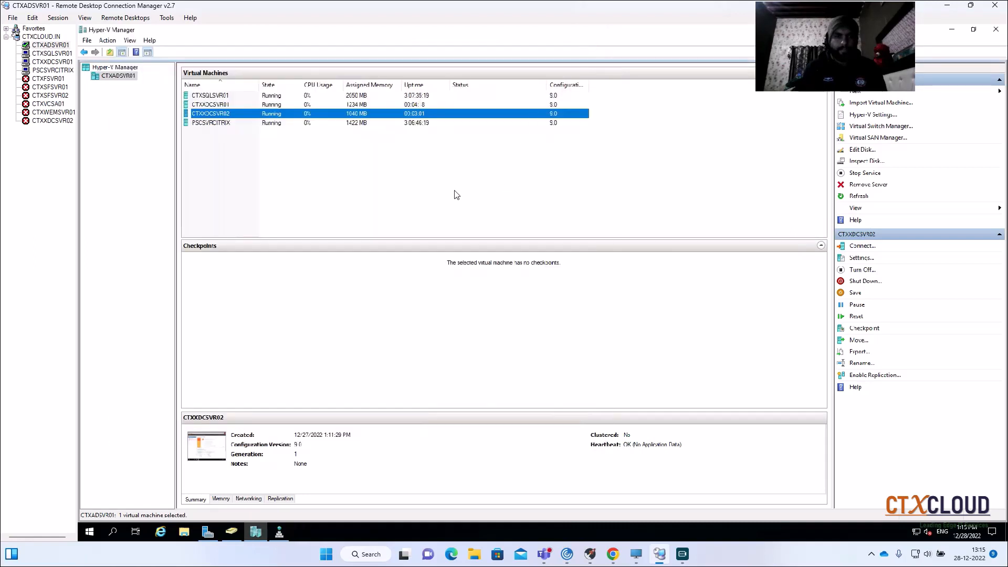
- Connect to the CTXXDCSVR02 entry using the saved CTXCLOUD\administrator (File) credential profile and close Server Manager in the session
left_click(54, 121)
right_click(55, 122)
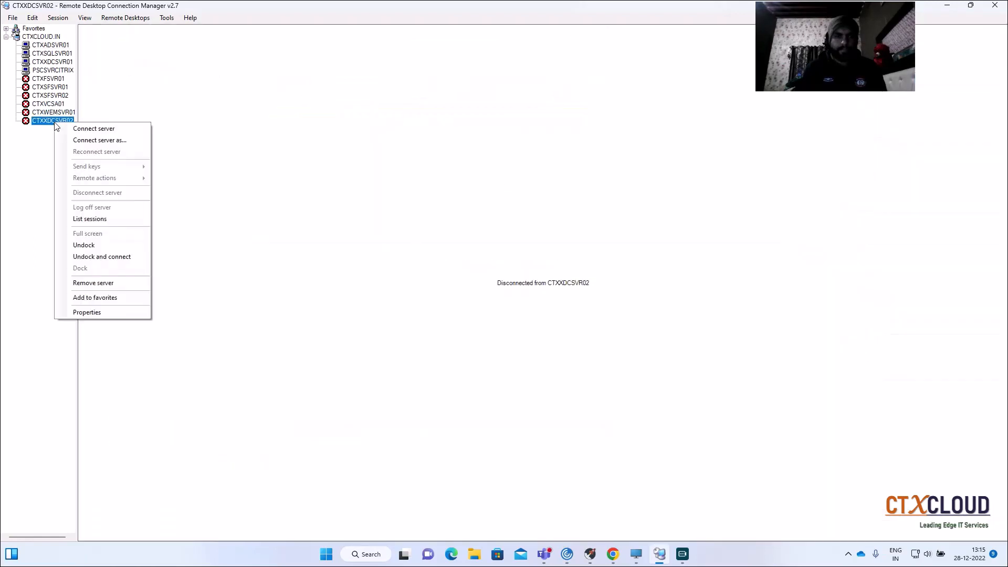
left_click(66, 140)
left_click(138, 49)
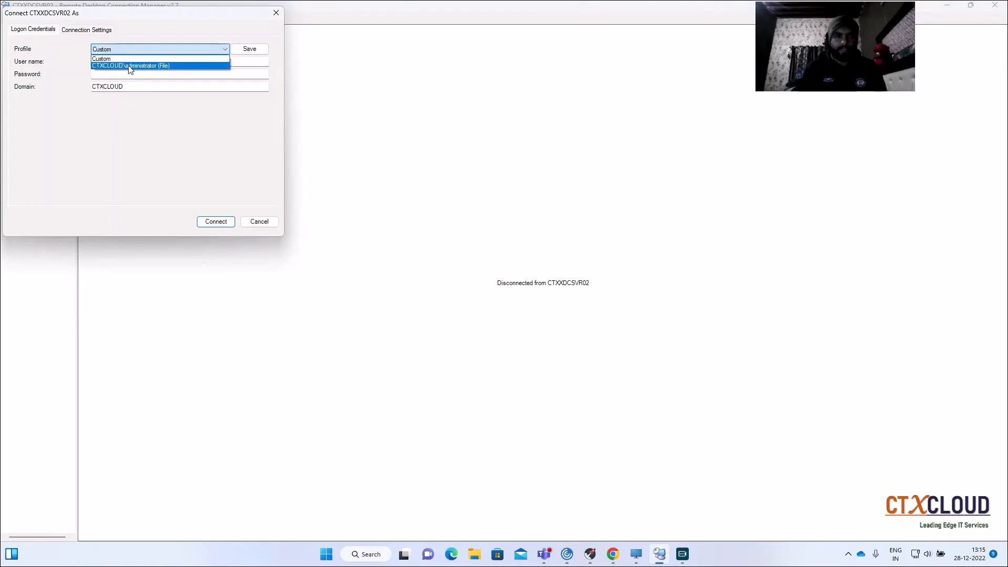
left_click(129, 63)
left_click(205, 221)
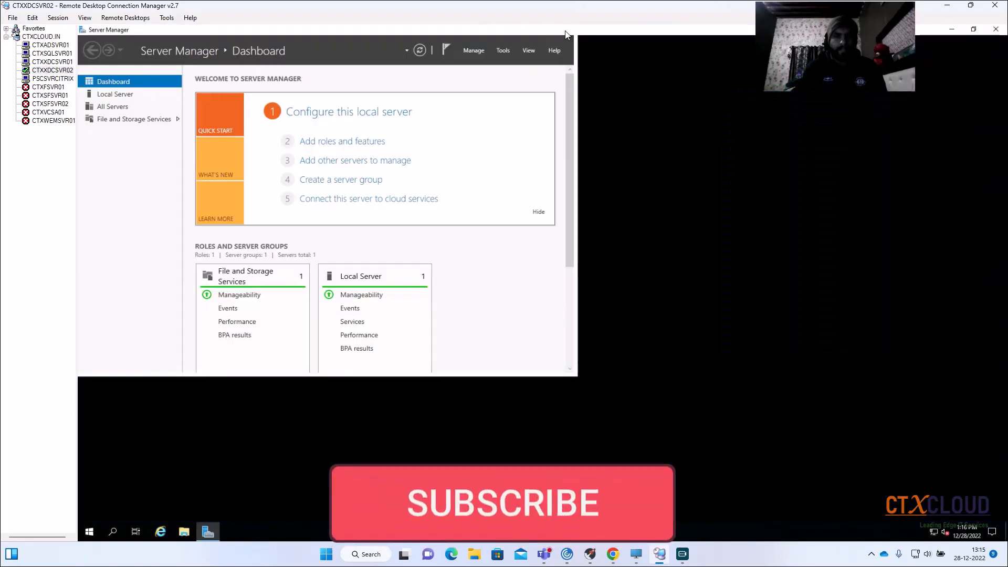
left_click(541, 29)
left_click(996, 29)
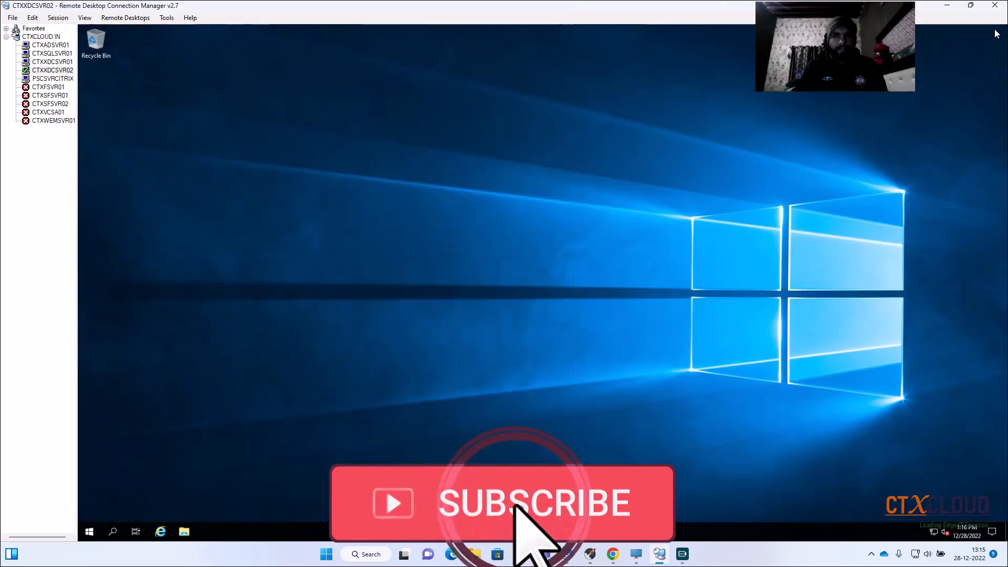
- Switch between the CTXXDCSVR01 and CTXXDCSVR02 sessions to check both remote connections
left_click(46, 63)
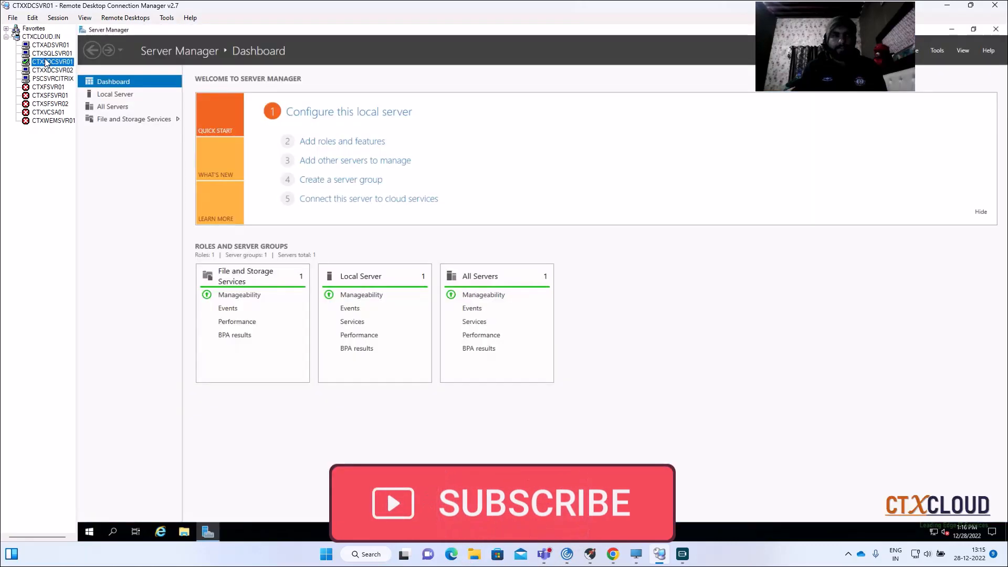
left_click(48, 71)
left_click(48, 62)
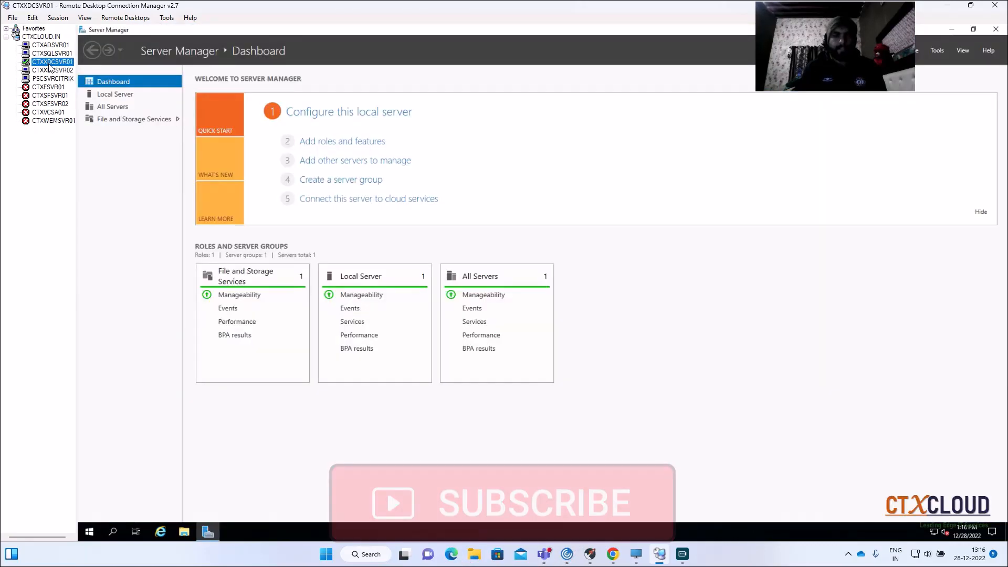
left_click(48, 70)
- In the CTXXDCSVR01 session, set the time zone to (UTC+05:30) Chennai, Kolkata, Mumbai, New Delhi and close the settings
left_click(48, 62)
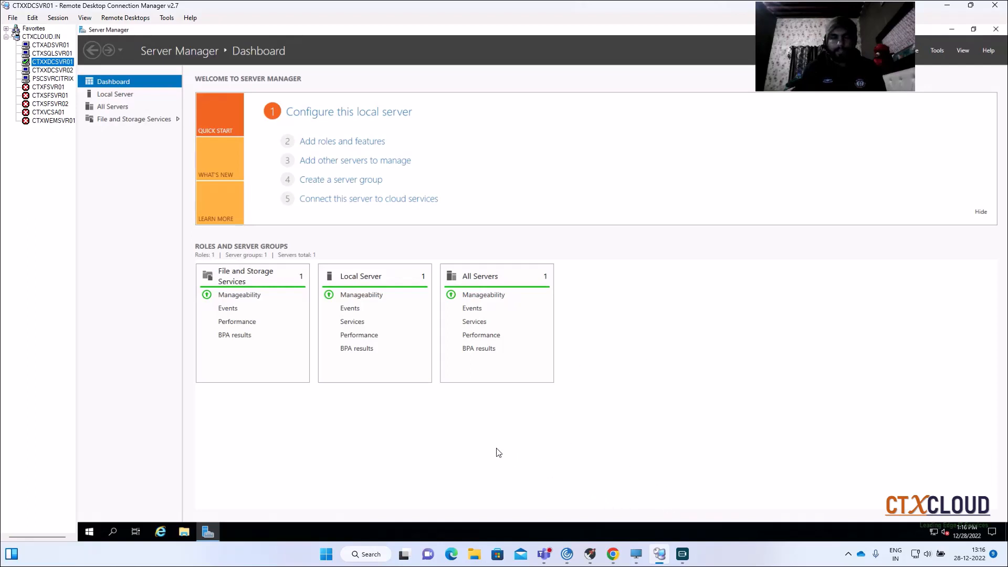
right_click(962, 527)
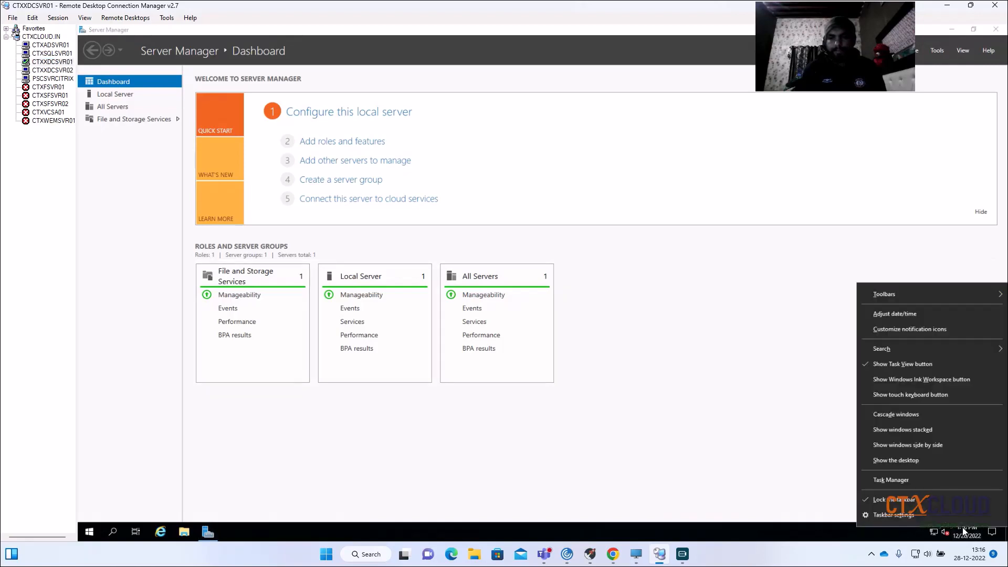
left_click(885, 314)
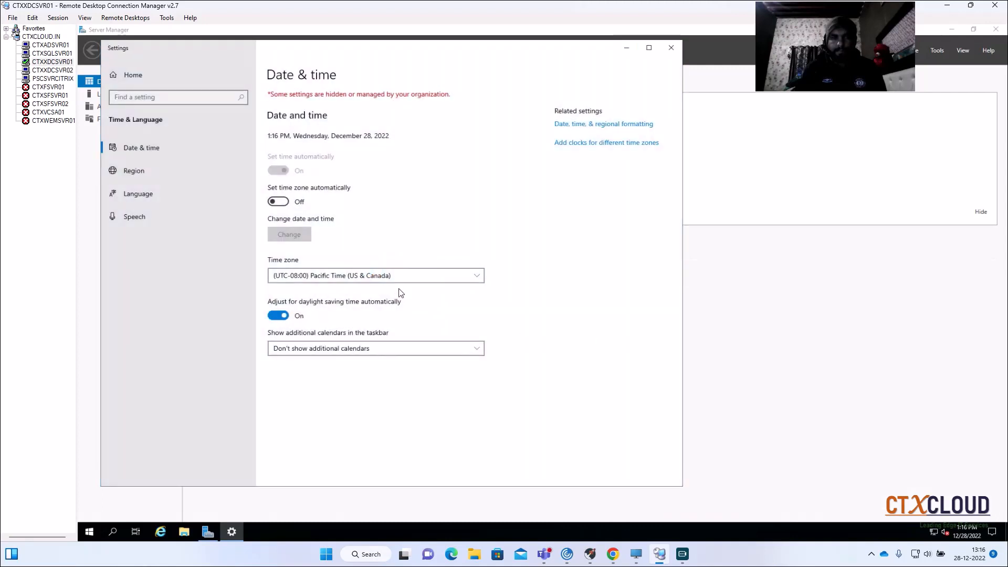
left_click(396, 276)
scroll(397, 273, "down", 3)
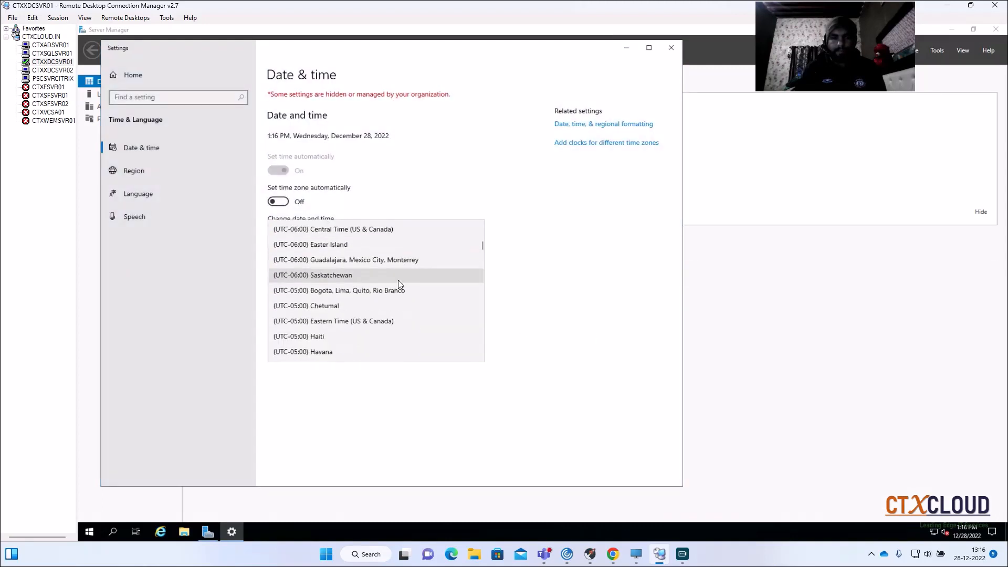
scroll(398, 283, "down", 6)
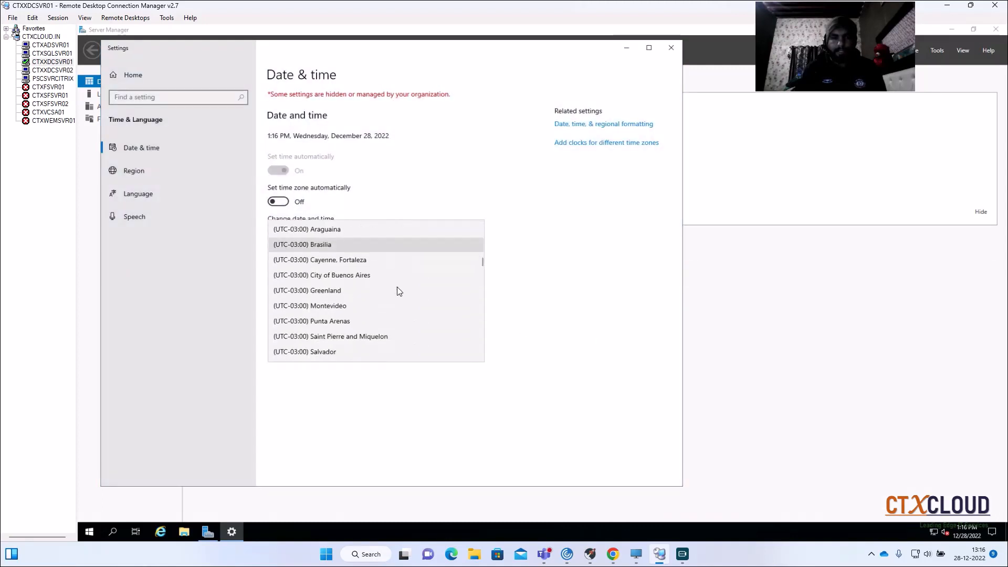
scroll(397, 287, "down", 10)
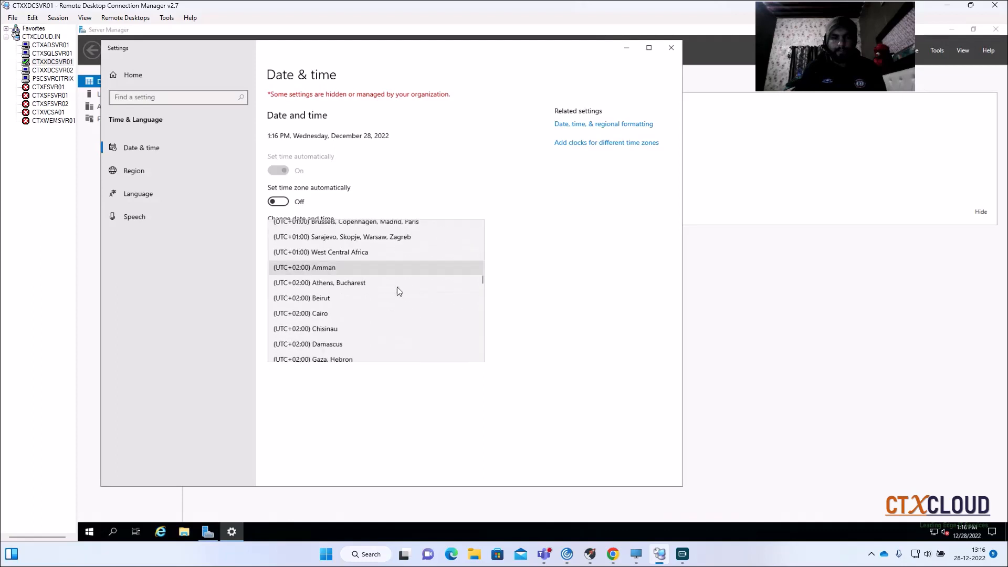
scroll(398, 288, "down", 7)
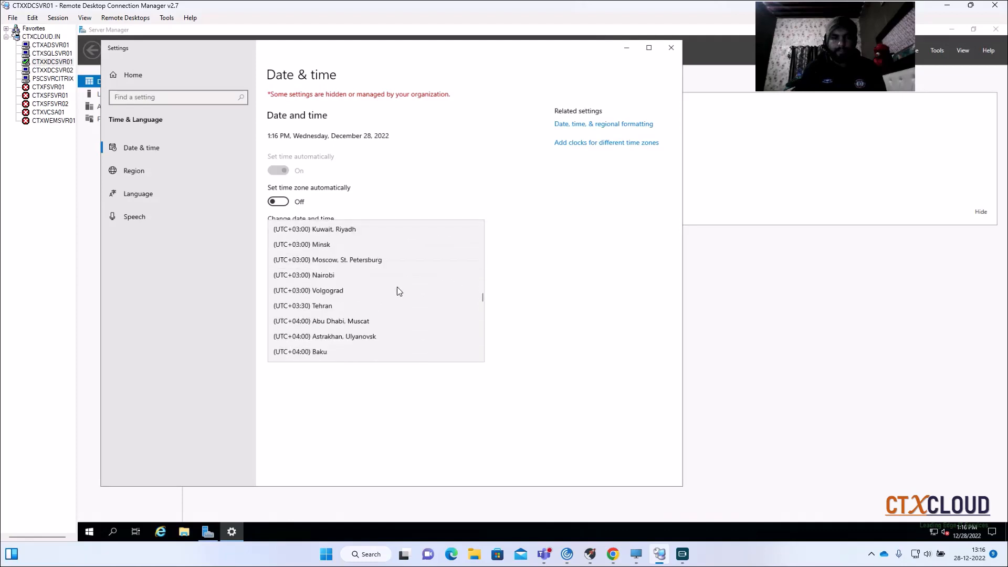
scroll(397, 289, "down", 6)
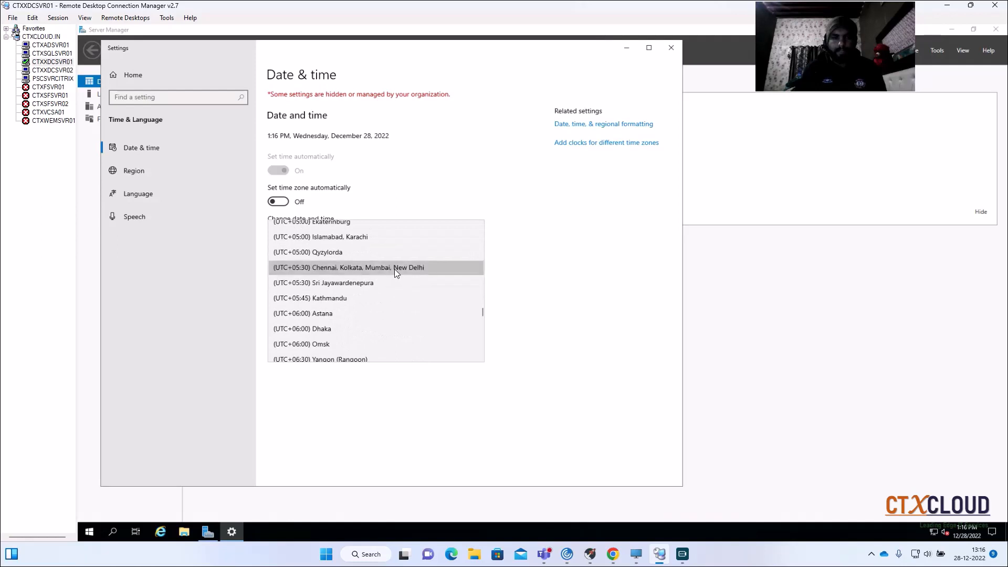
left_click(395, 269)
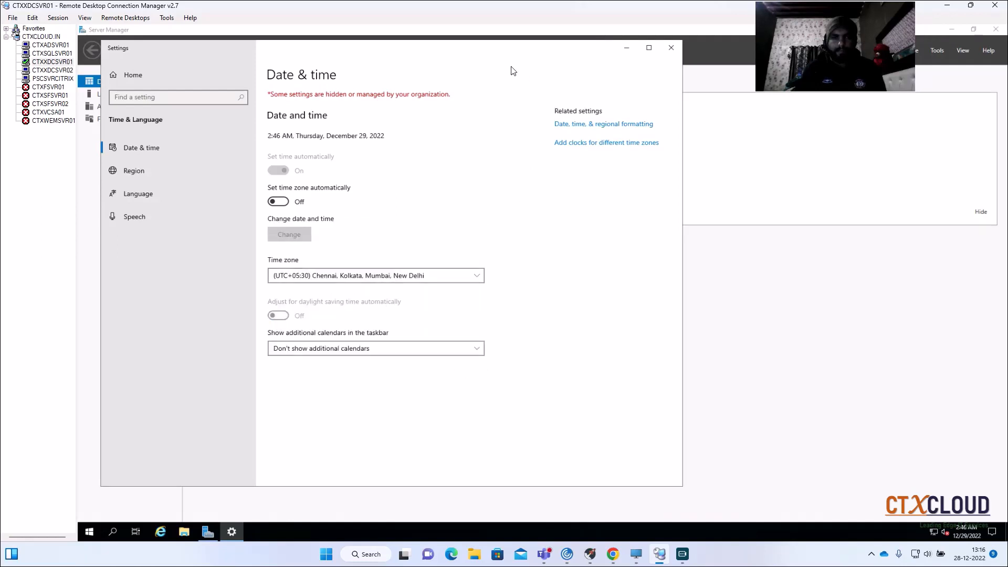
left_click_drag(470, 50, 473, 34)
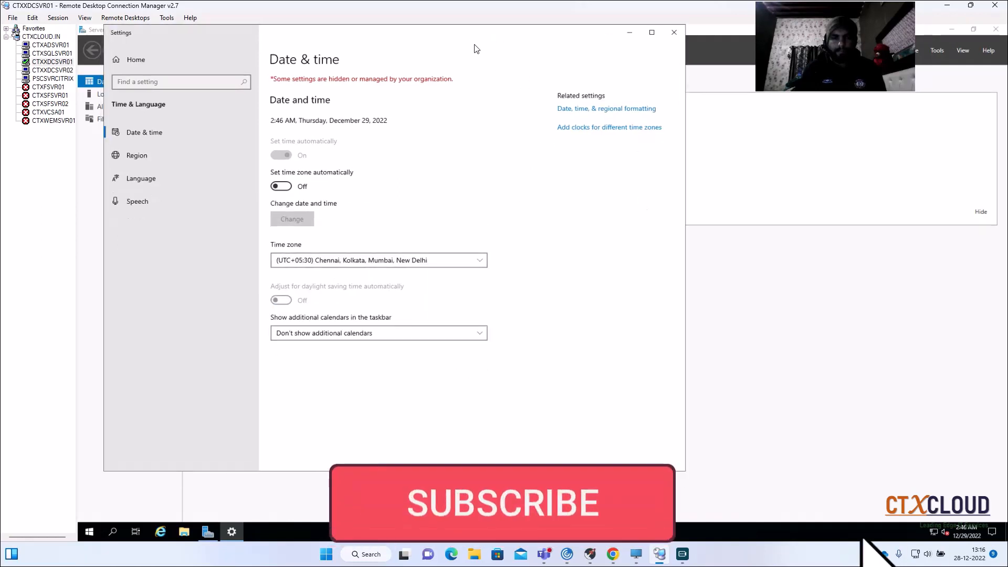
left_click(676, 36)
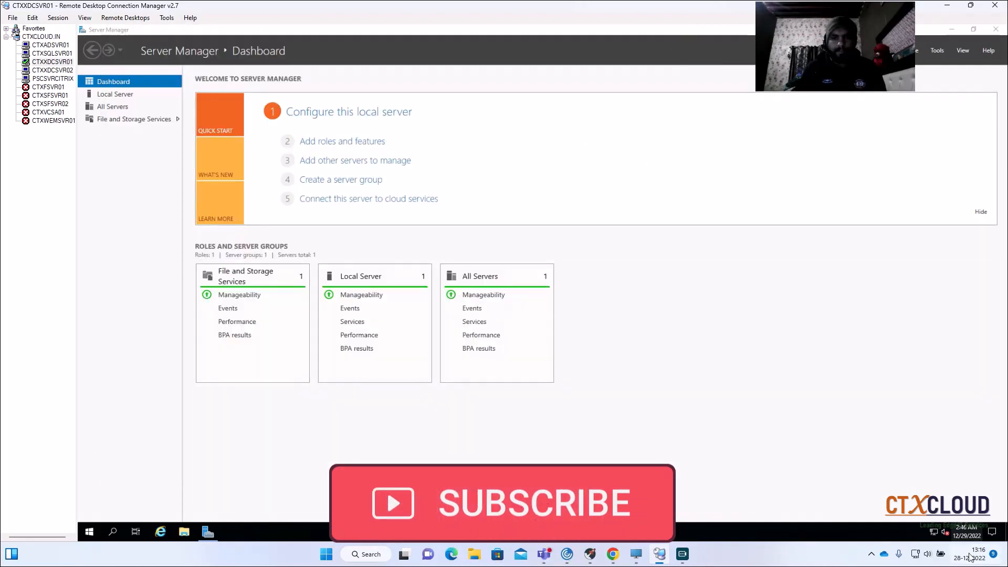
mouse_move(968, 536)
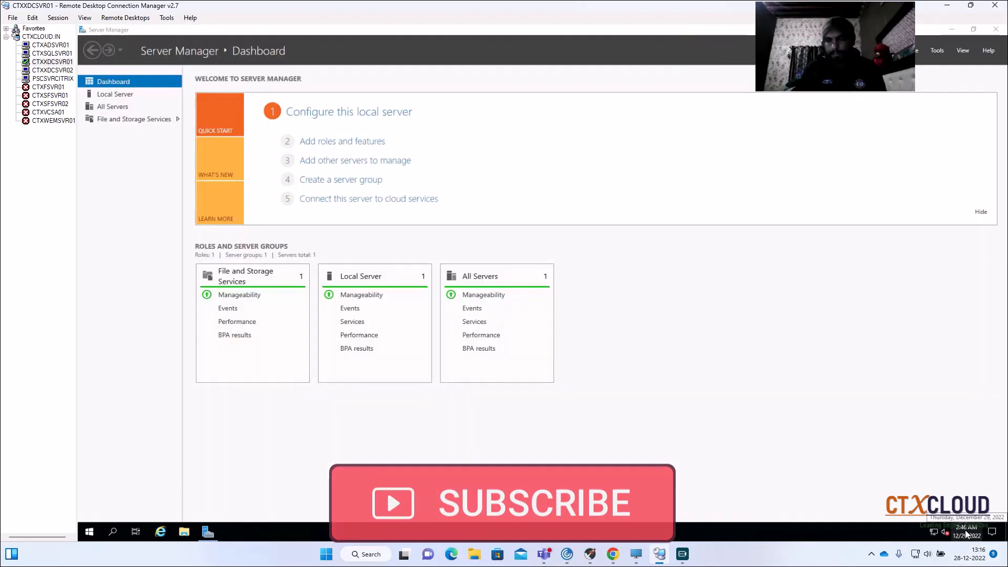
- Restart CTXXDCSVR01 with Other (Unplanned) as the reason
right_click(88, 536)
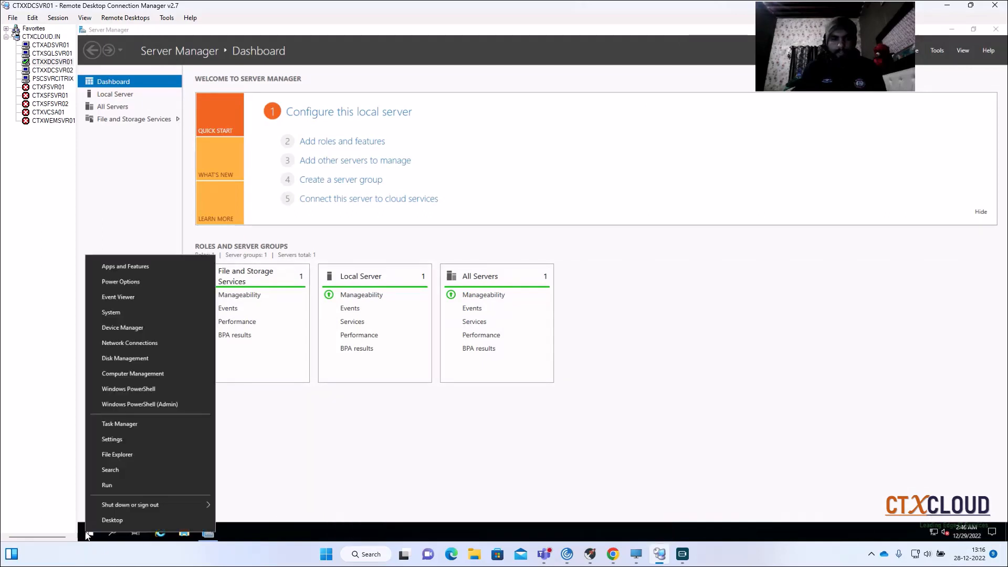
mouse_move(121, 499)
left_click(251, 502)
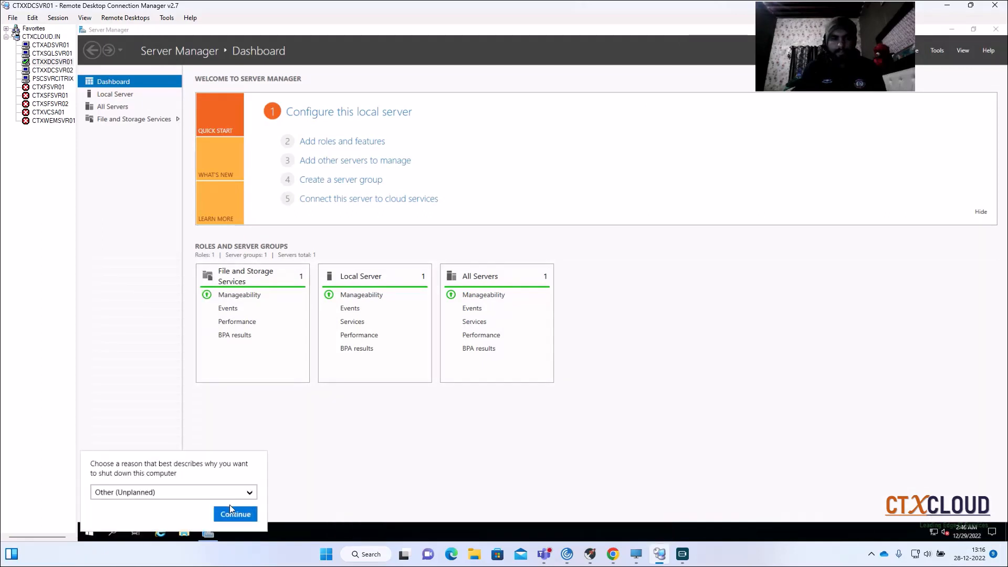
left_click(231, 510)
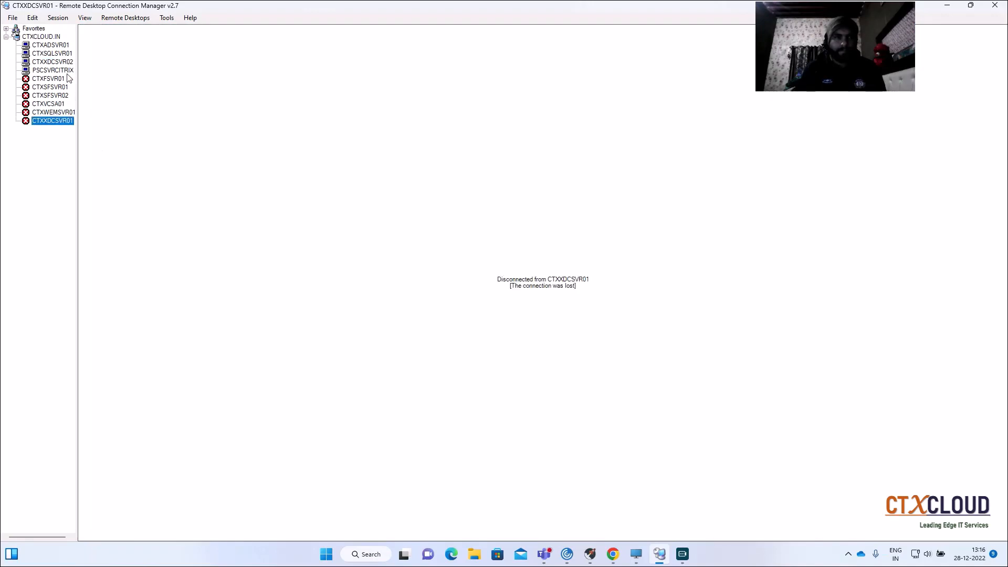
- In the CTXXDCSVR02 session, set the time zone to (UTC+05:30) Chennai, Kolkata, Mumbai, New Delhi and close the settings
left_click(52, 62)
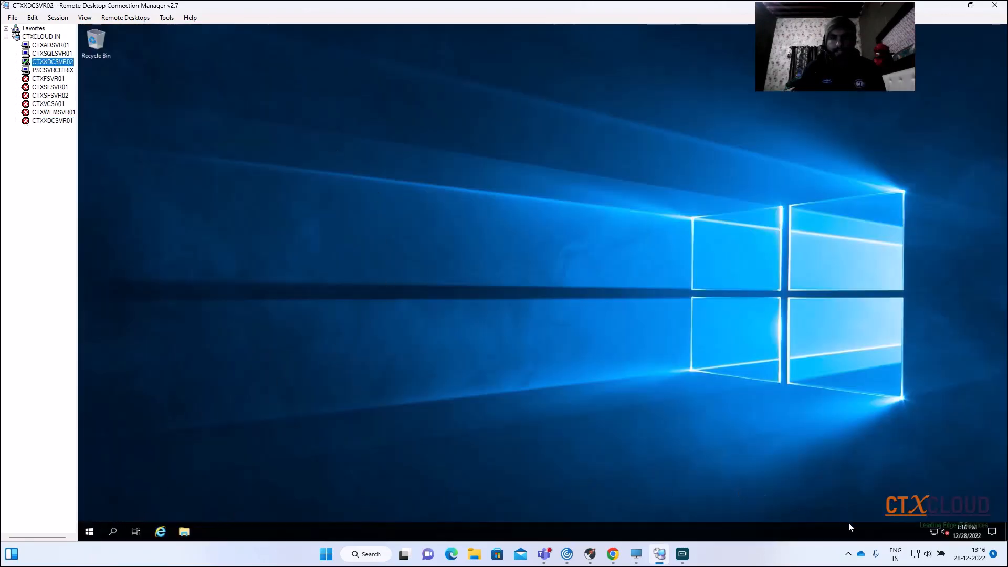
right_click(964, 531)
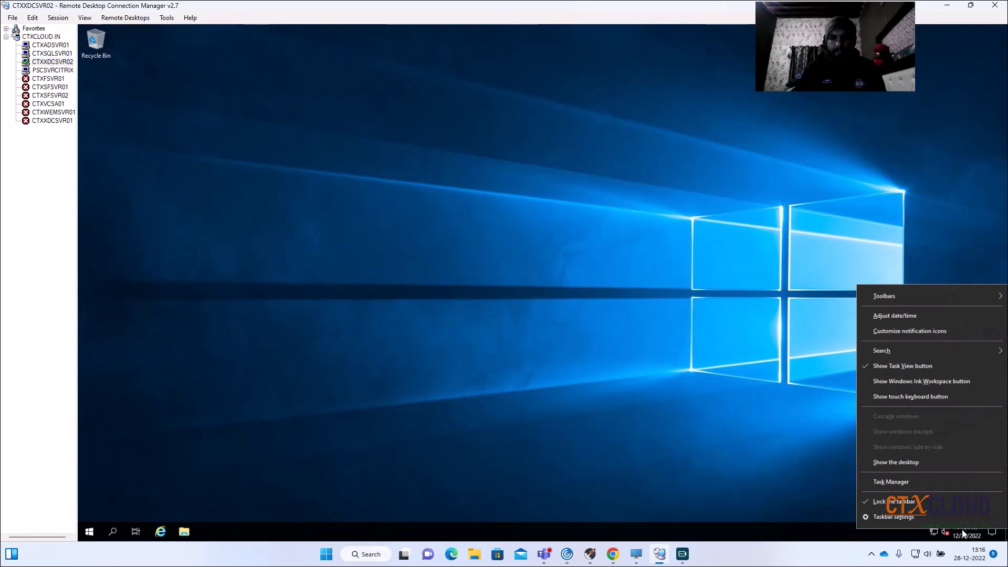
left_click(887, 316)
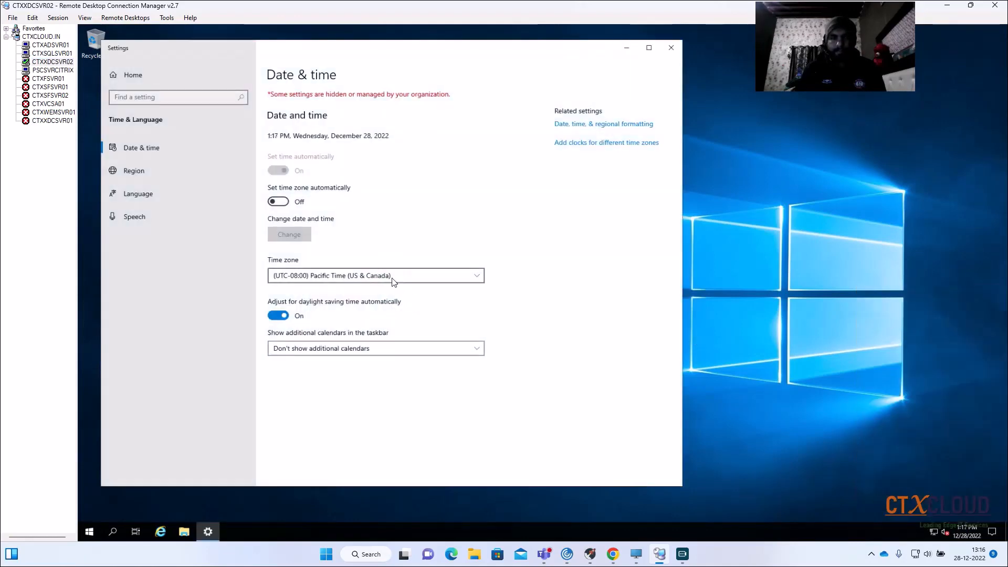
left_click(393, 276)
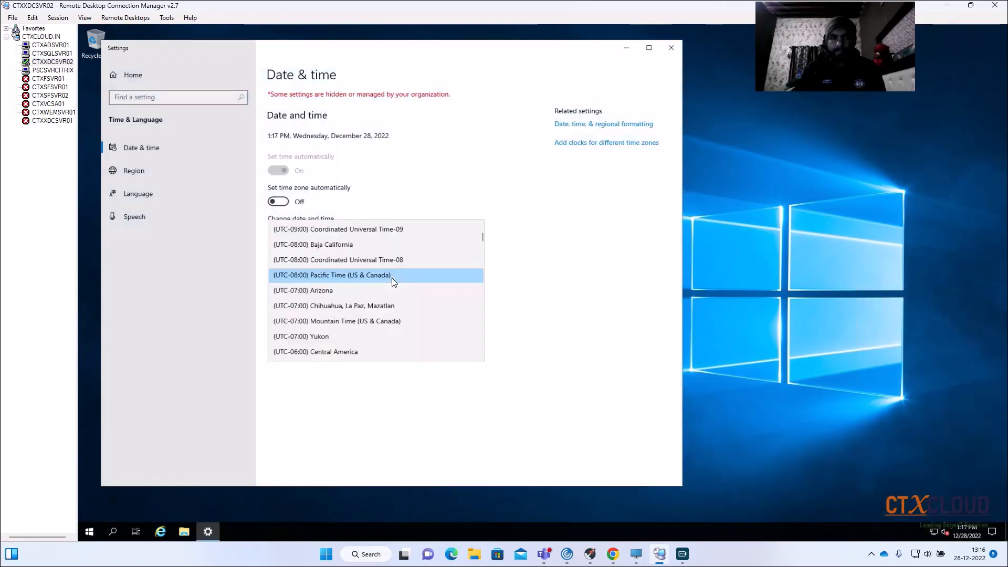
scroll(391, 278, "down", 5)
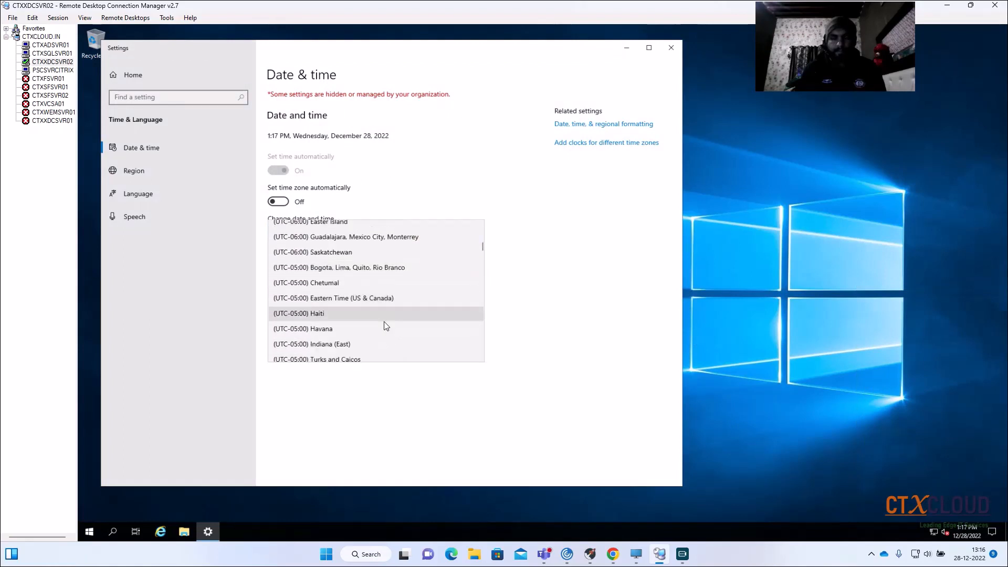
scroll(384, 333, "down", 8)
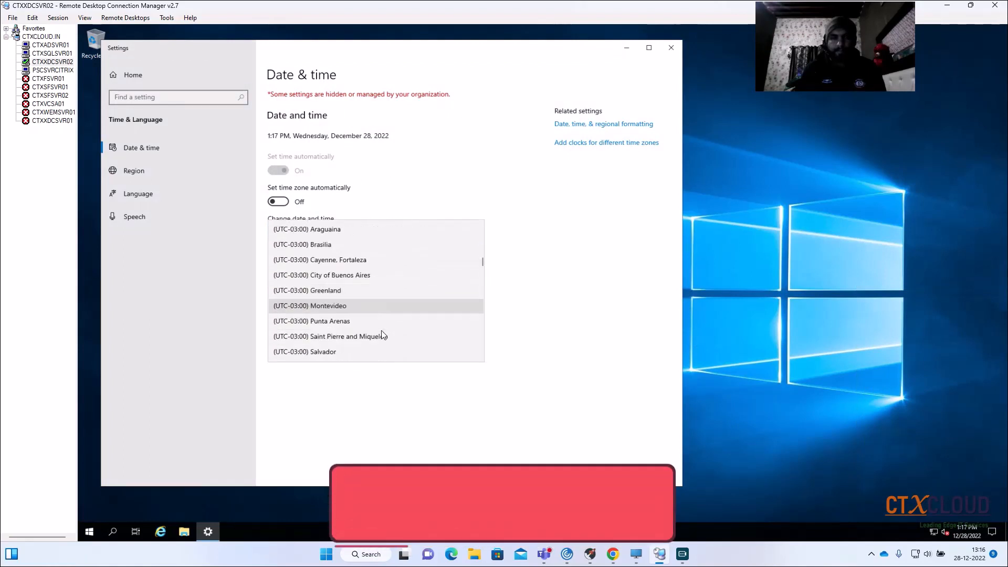
scroll(379, 336, "down", 8)
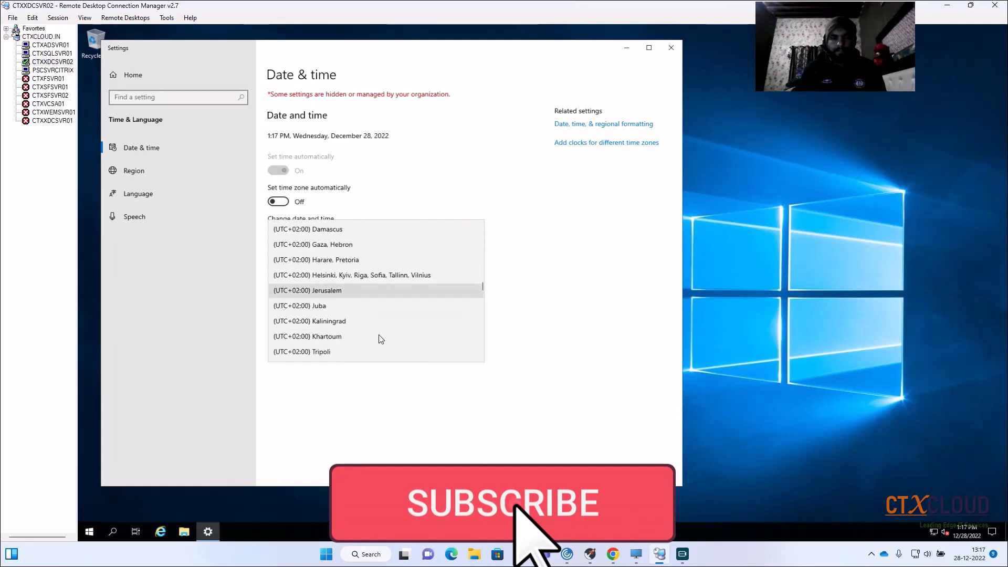
scroll(380, 320, "down", 8)
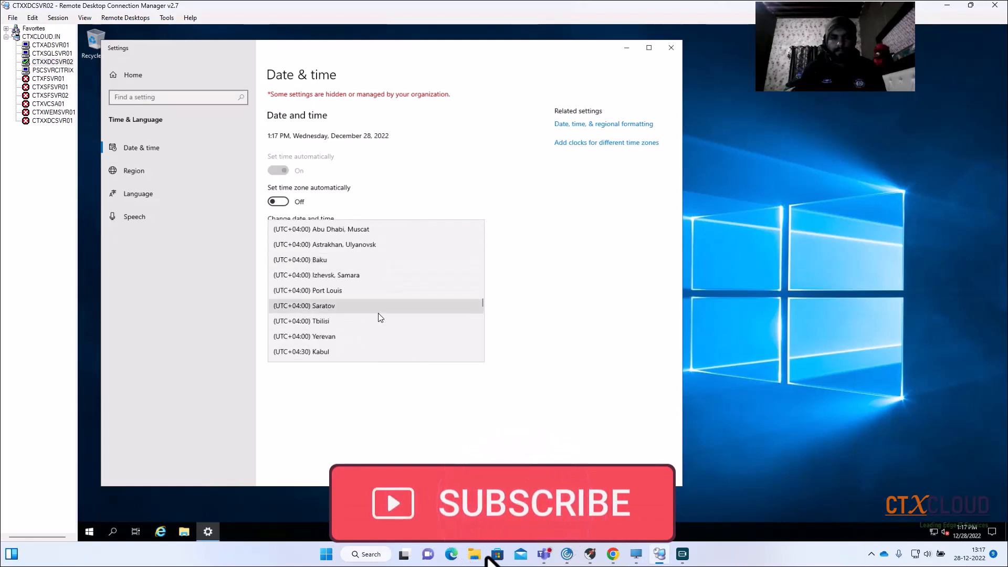
scroll(378, 314, "down", 2)
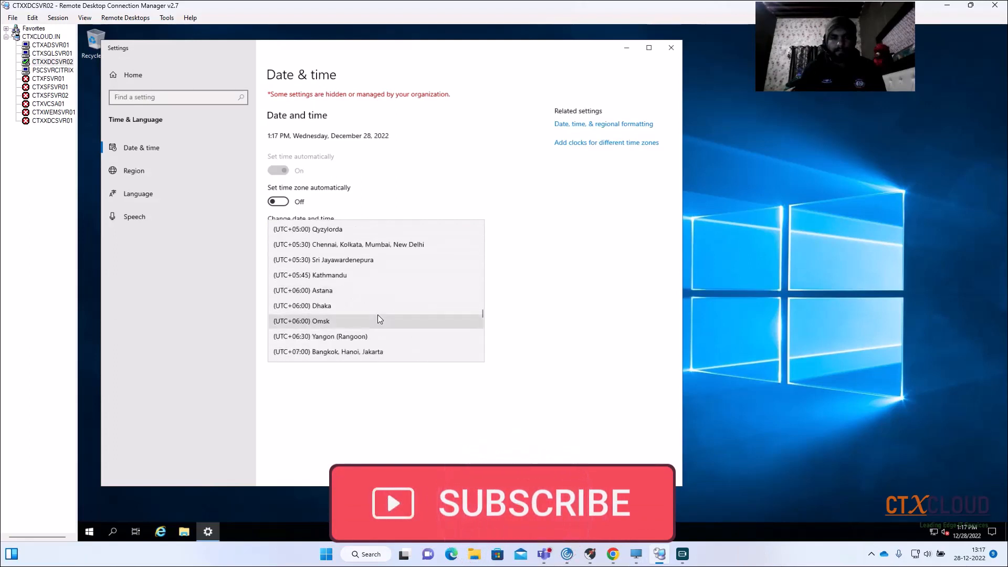
left_click(389, 252)
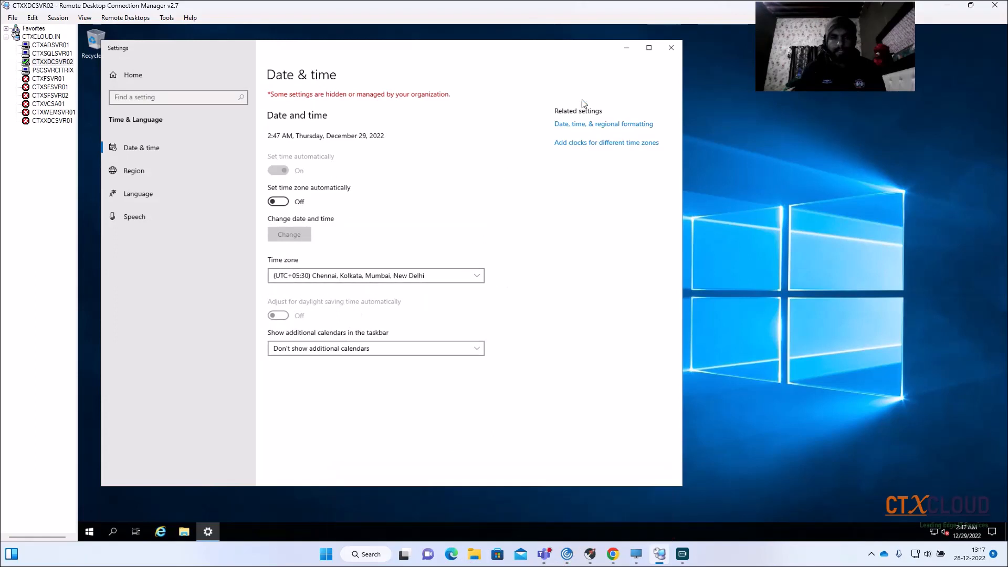
left_click(667, 50)
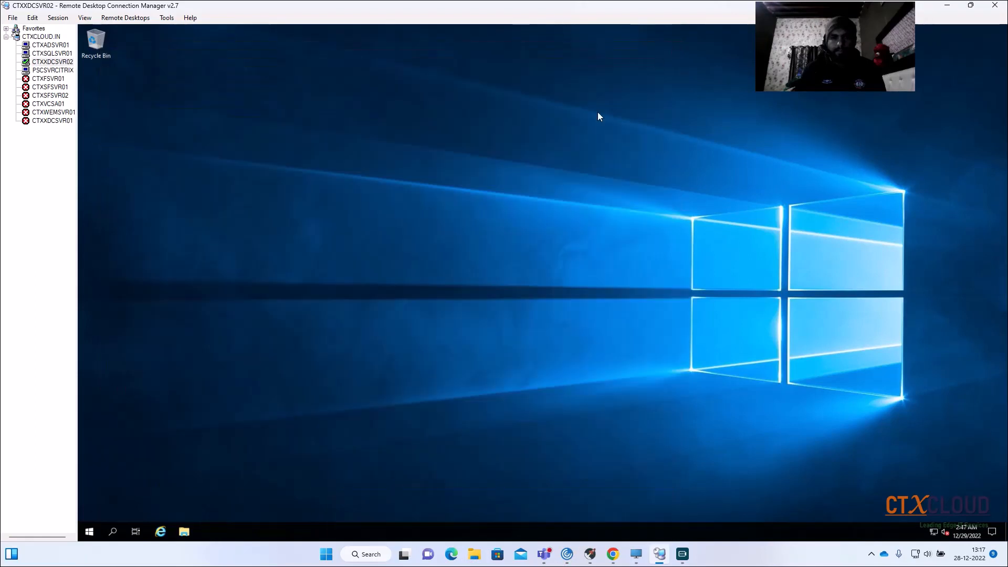
- Restart the CTXXDCSVR02 server from its remote session
right_click(89, 533)
mouse_move(194, 502)
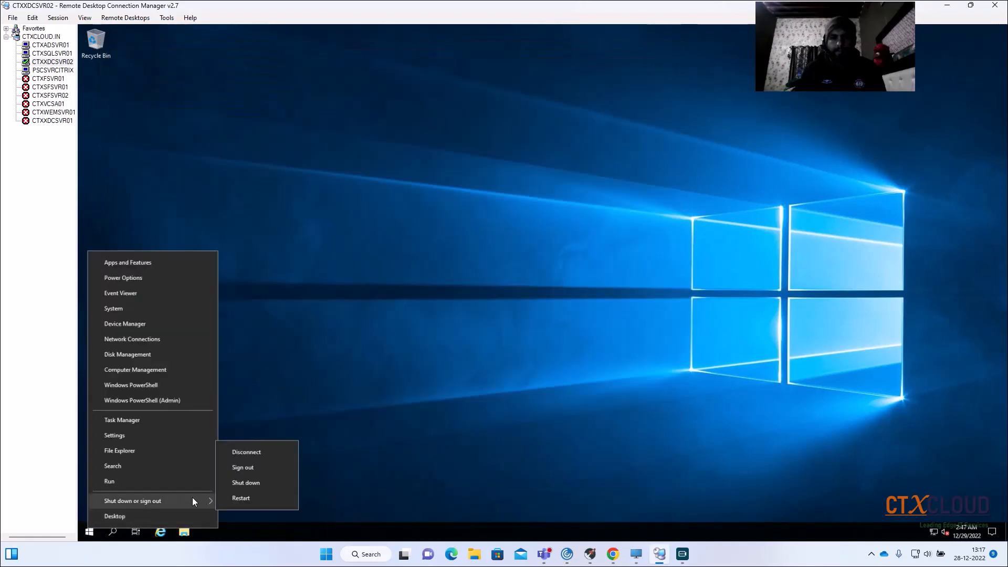
left_click(250, 498)
left_click(235, 509)
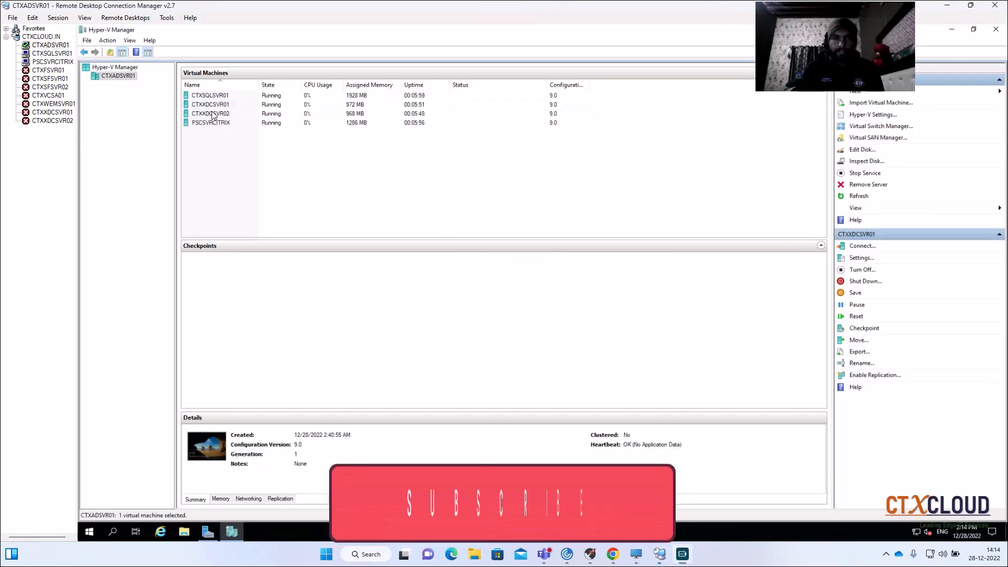
- Connect to the CTXXDCSVR01 entry using the saved CTXCLOUD\administrator (File) credential profile
left_click(244, 105)
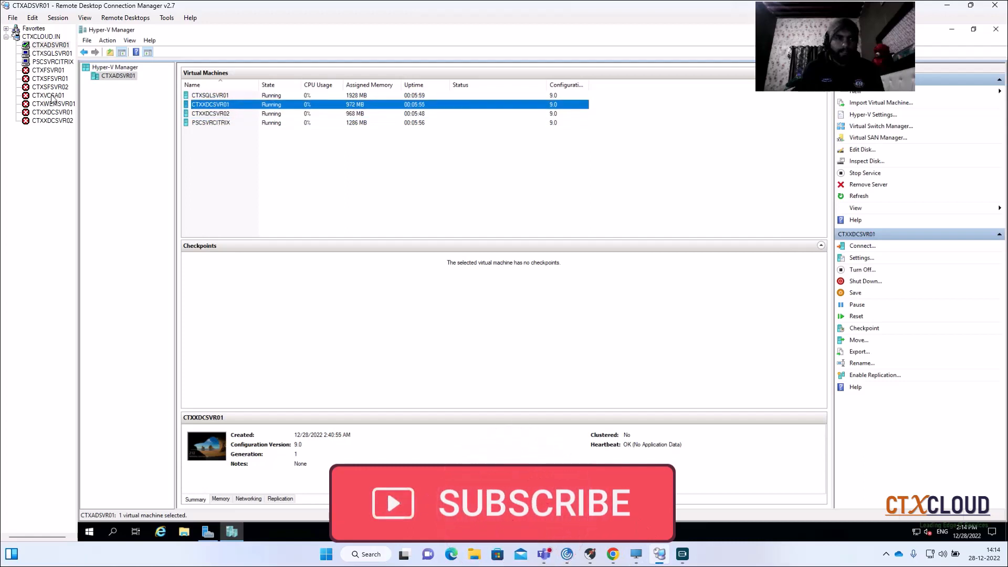
left_click(59, 113)
right_click(59, 114)
left_click(84, 131)
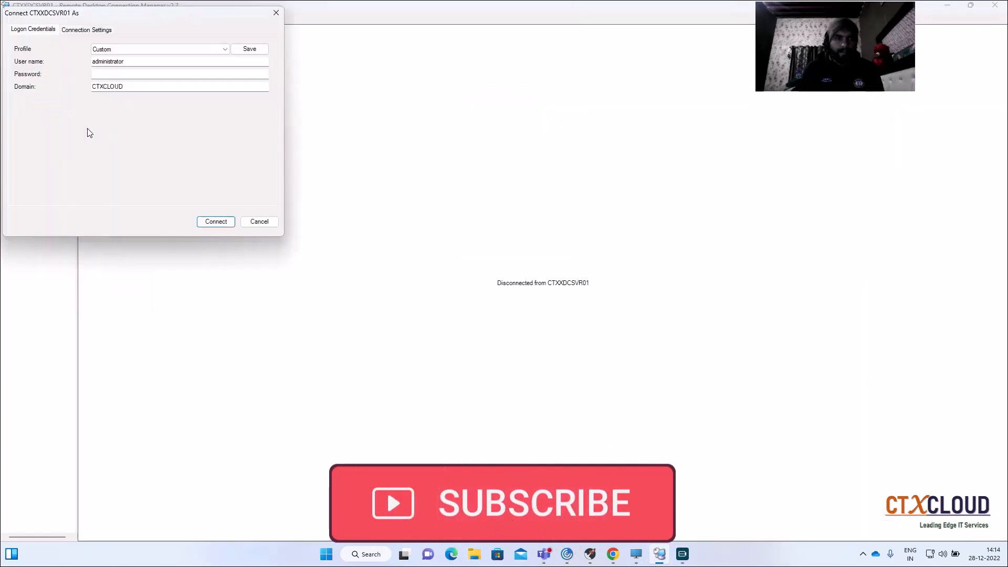
left_click(173, 50)
left_click(149, 65)
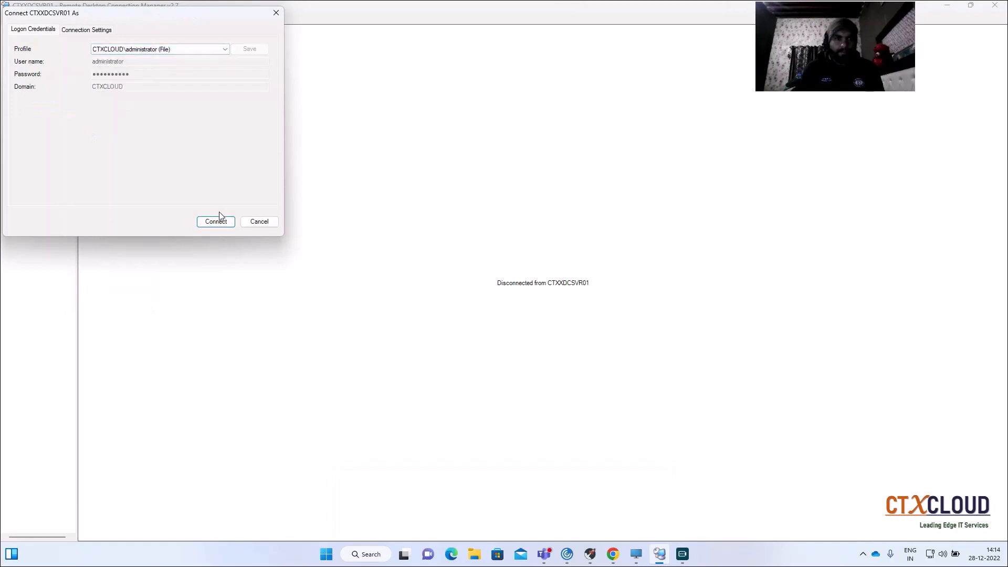
left_click(215, 221)
- Connect to the CTXXDCSVR02 entry using the saved CTXCLOUD\administrator (File) credential profile
left_click(52, 121)
right_click(52, 122)
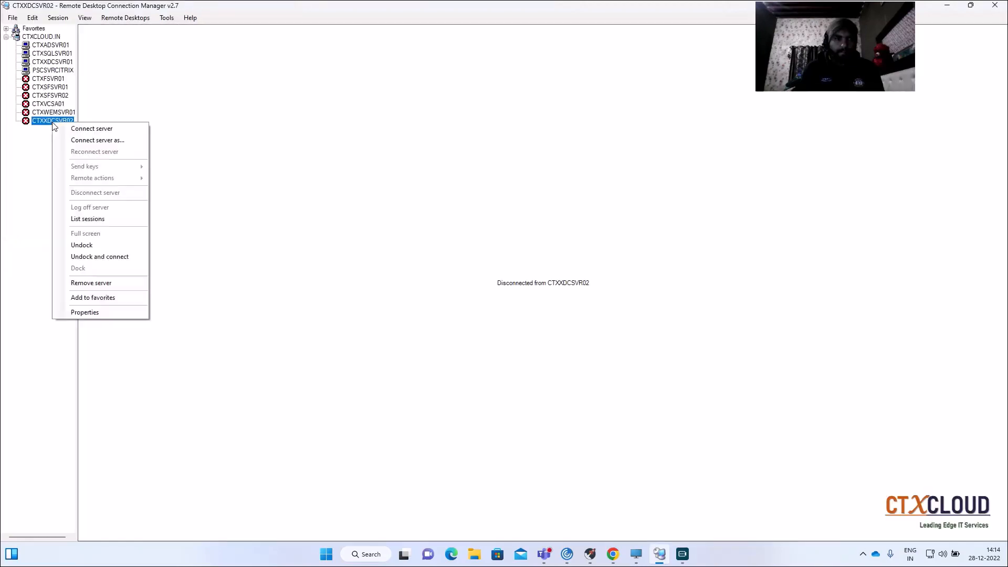
left_click(68, 140)
left_click(147, 49)
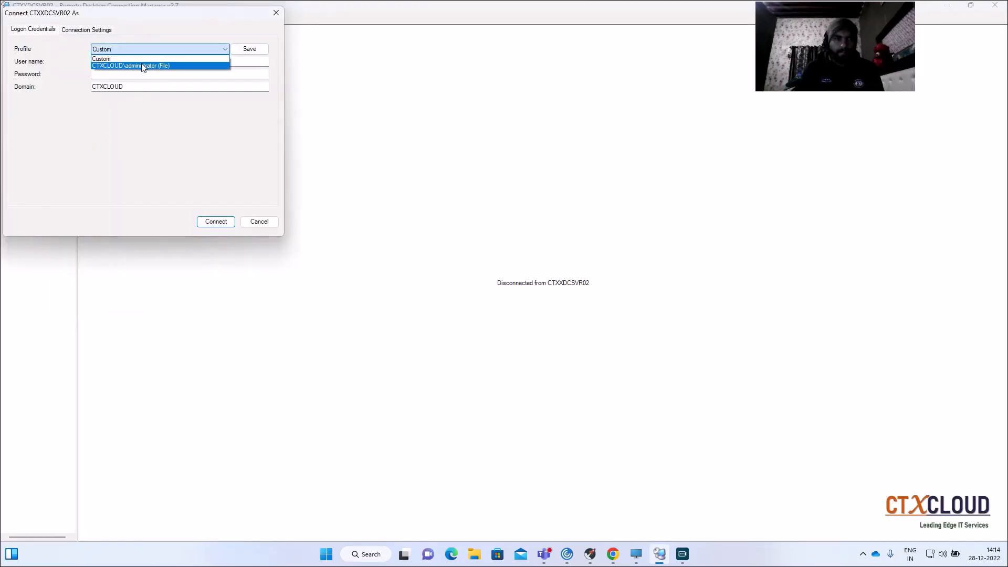
left_click(147, 66)
left_click(207, 221)
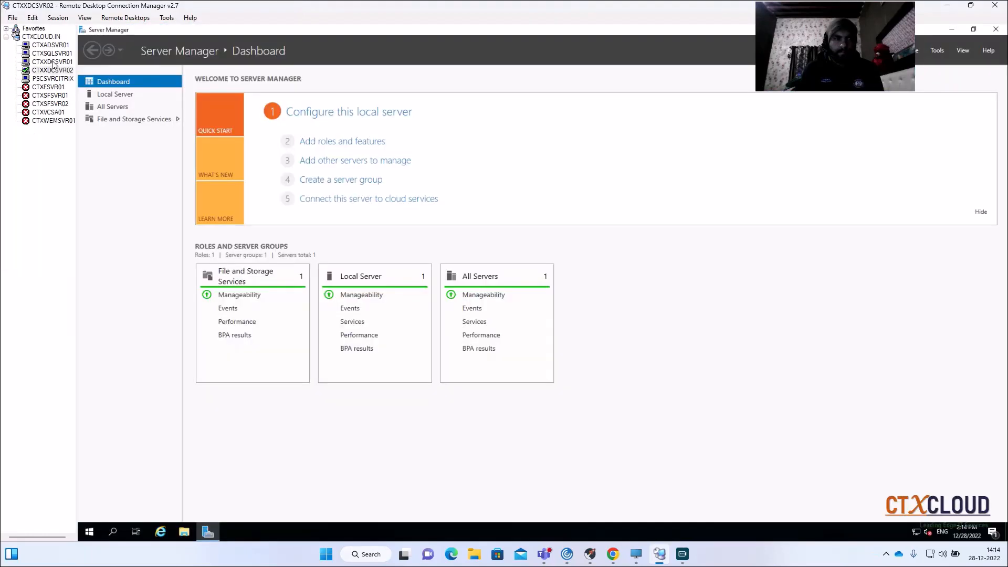
- Compare the clocks in the CTXXDCSVR01, CTXADSVR01 and CTXXDCSVR02 sessions
left_click(52, 62)
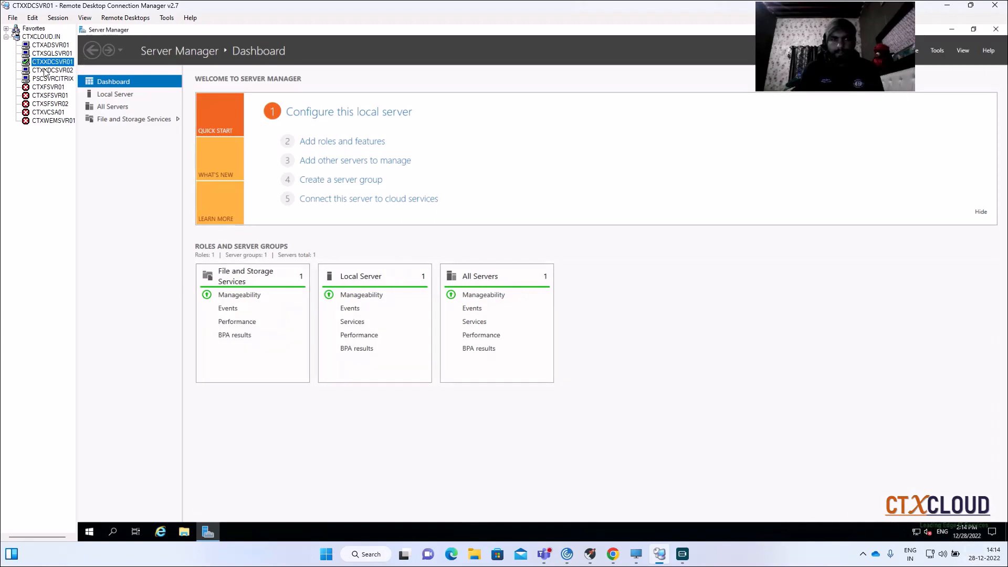
left_click(55, 46)
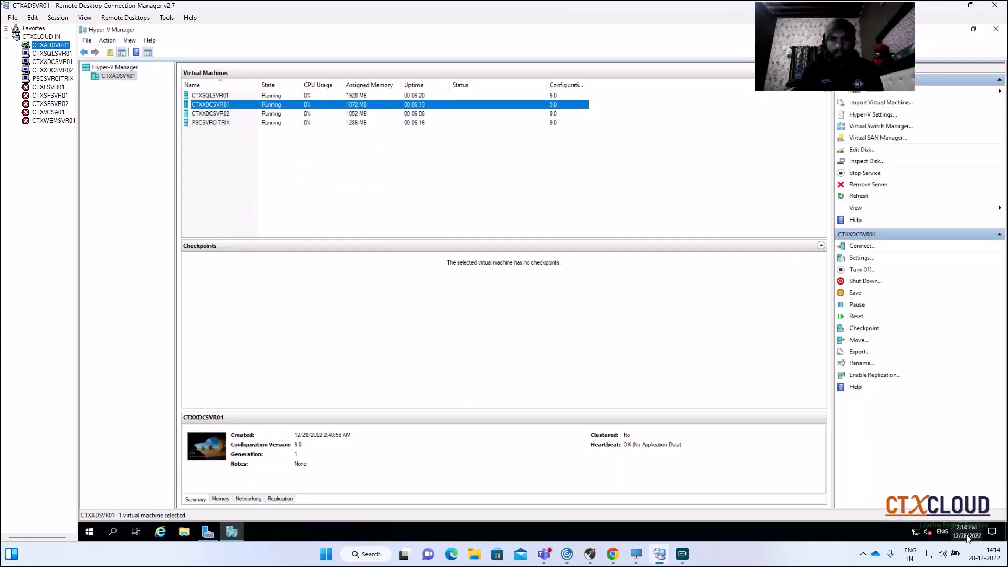
left_click(52, 70)
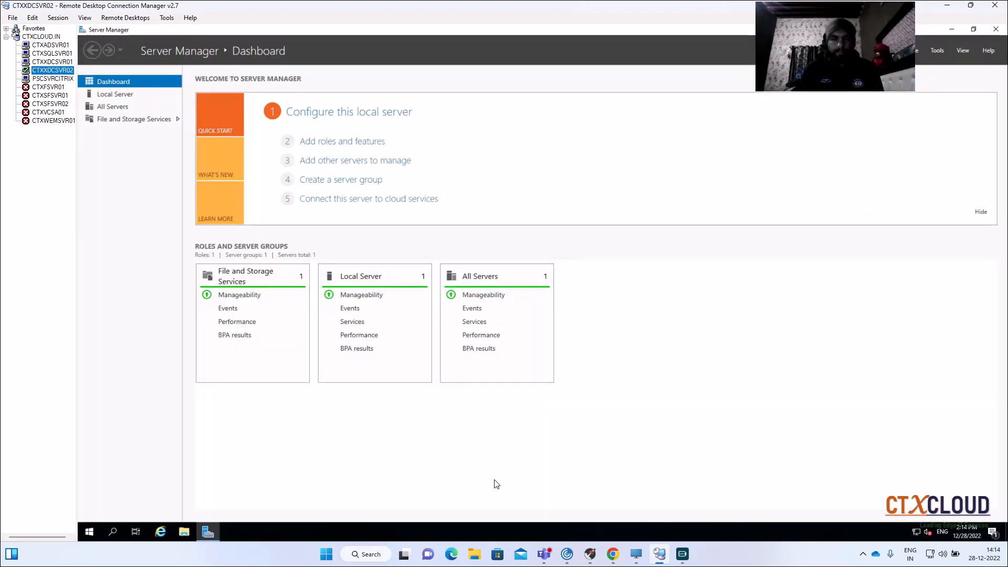
- In Hyper-V Manager on CTXADSVR01, attach the Citrix_Virtual_Apps_and_Desktops_7_1912 ISO from C:\New folder to CTXXDCSVR01's DVD drive and apply the settings
left_click(40, 46)
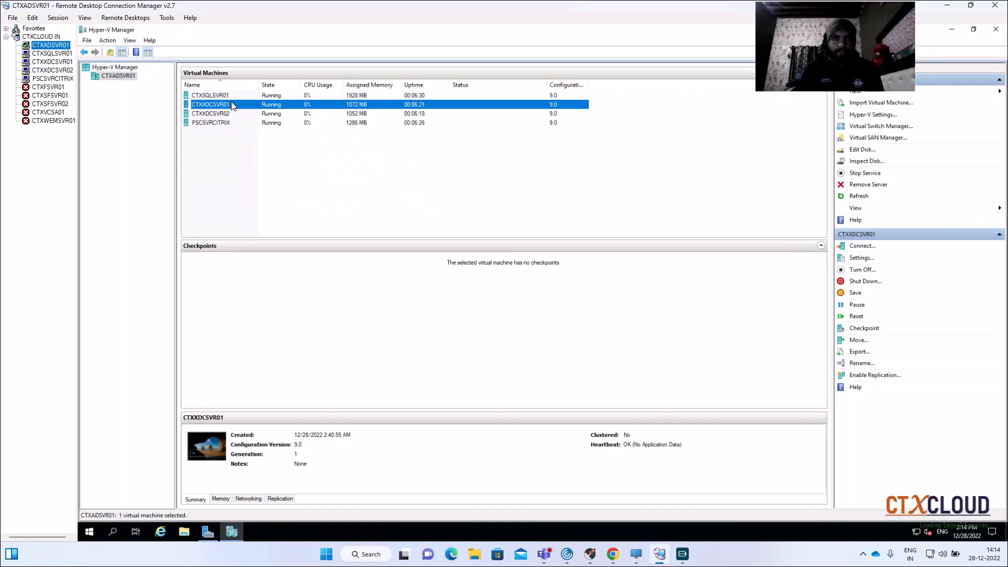
left_click(231, 114)
left_click(241, 105)
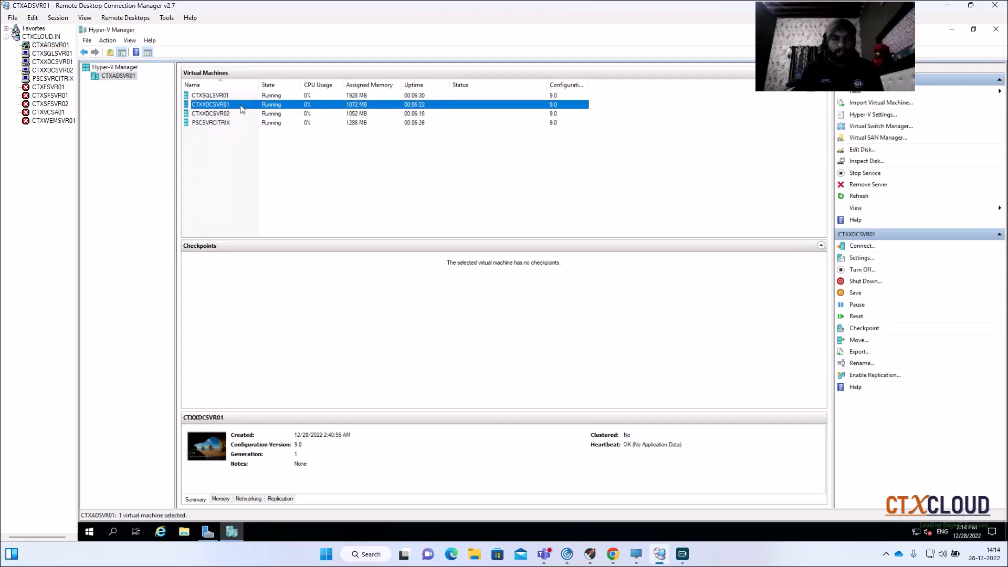
right_click(241, 105)
left_click(269, 125)
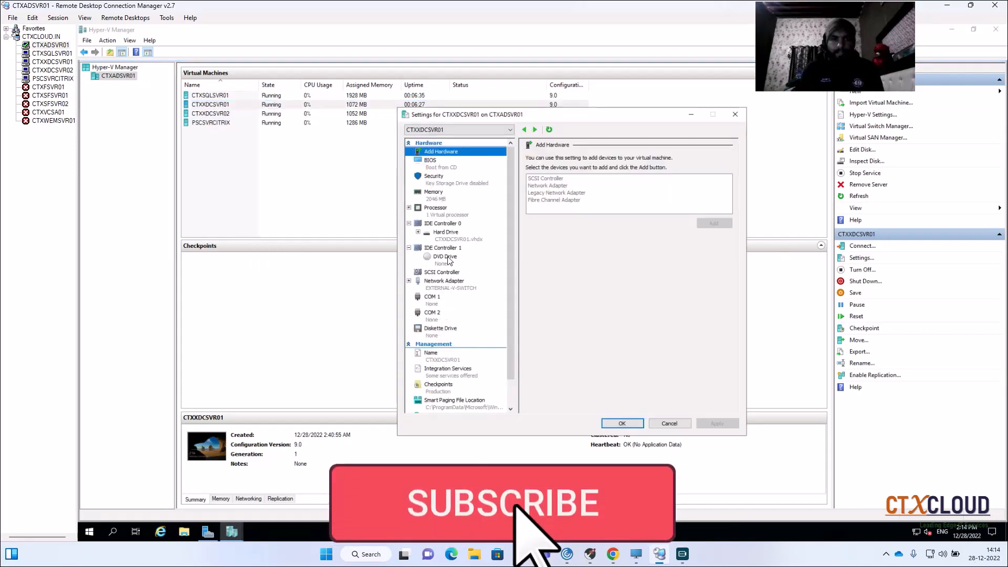
left_click(448, 257)
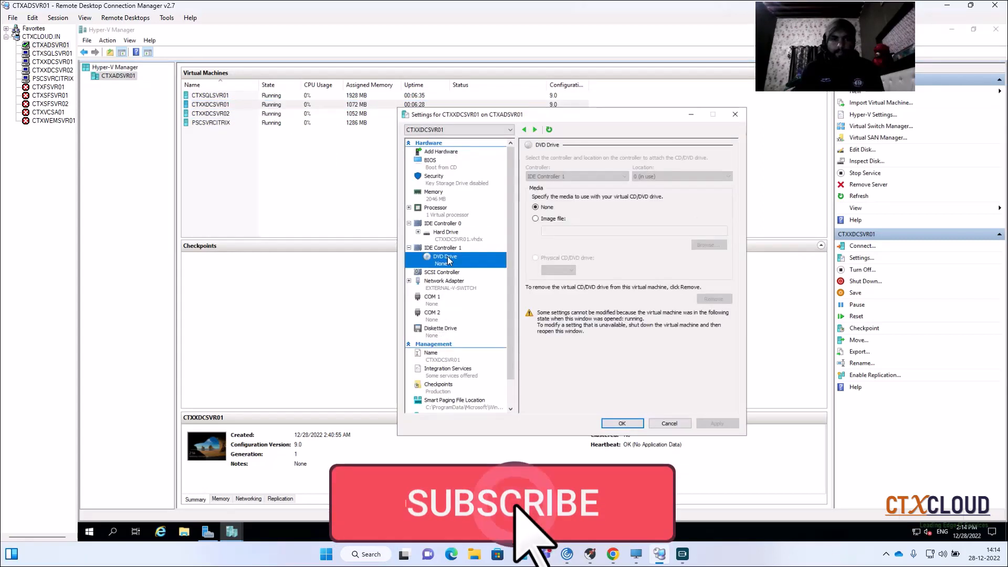
left_click(540, 219)
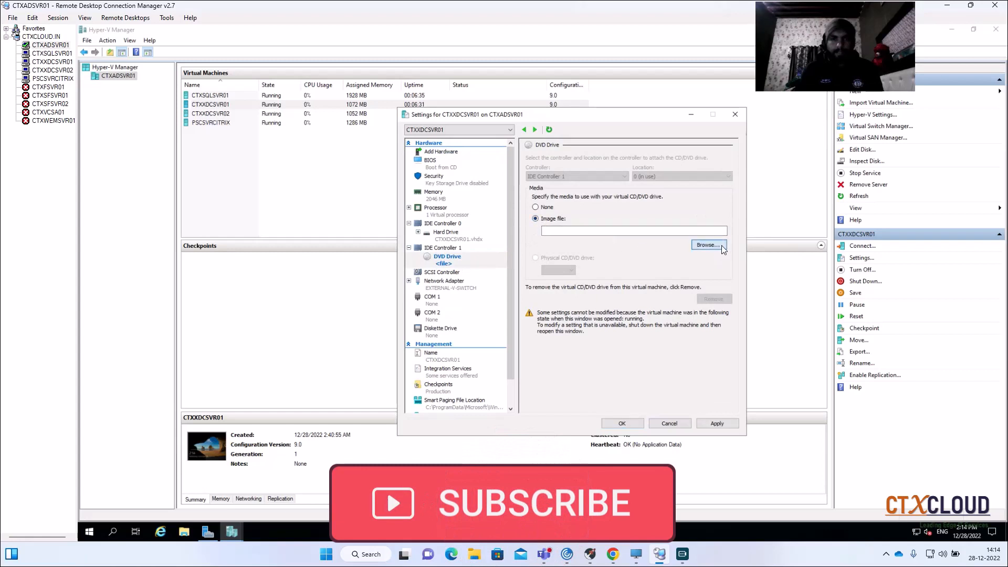
left_click(710, 245)
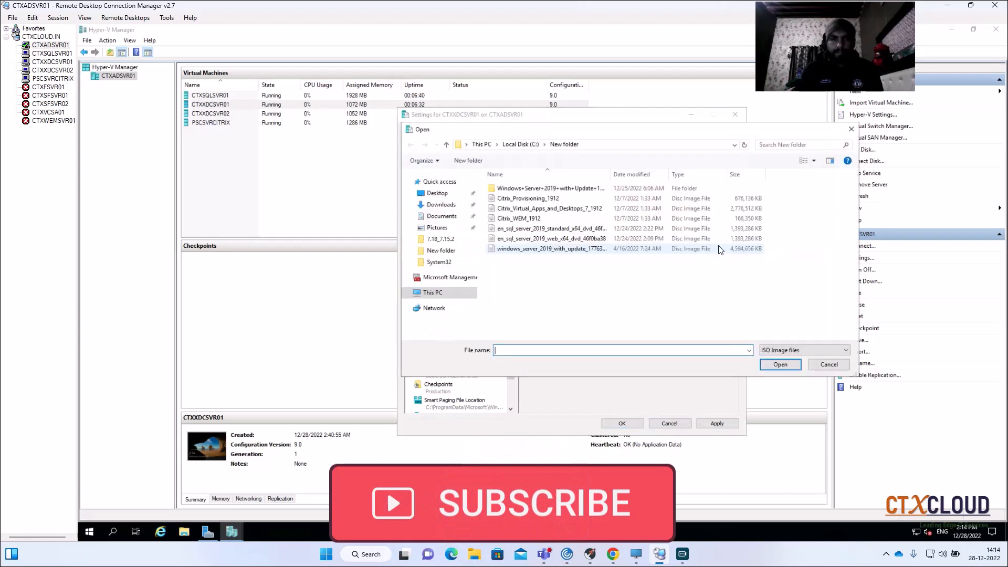
left_click(533, 210)
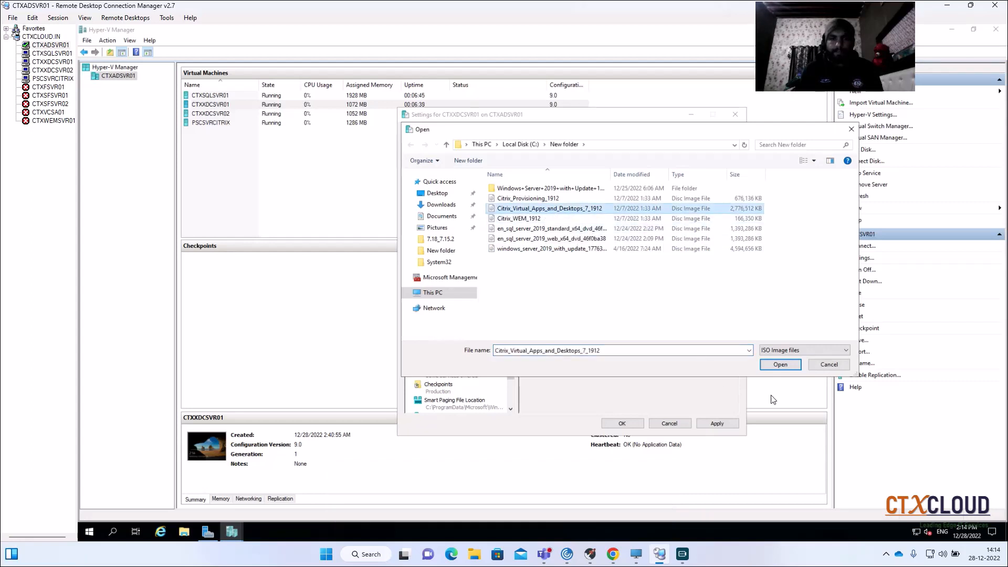
left_click(781, 365)
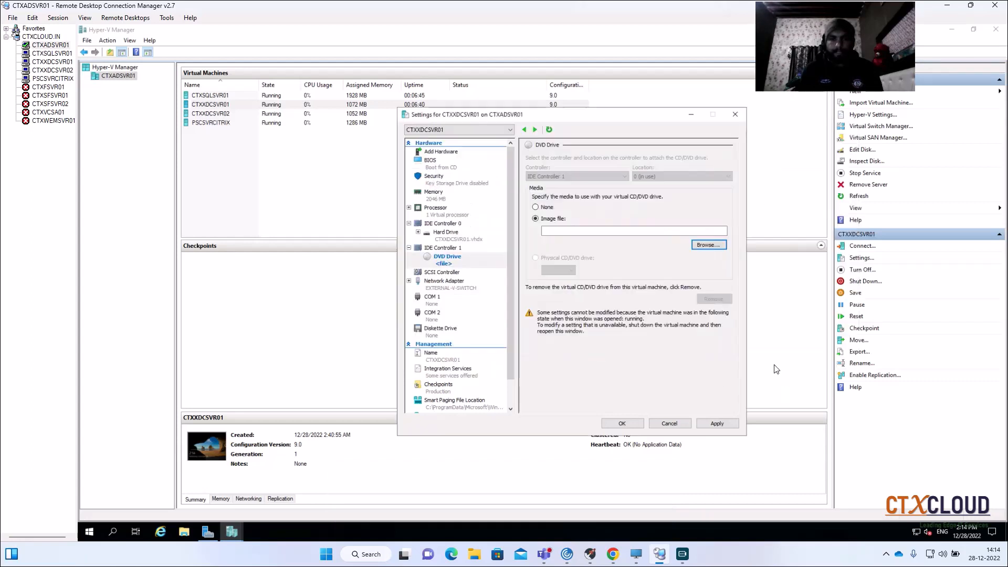
left_click(715, 424)
left_click(622, 423)
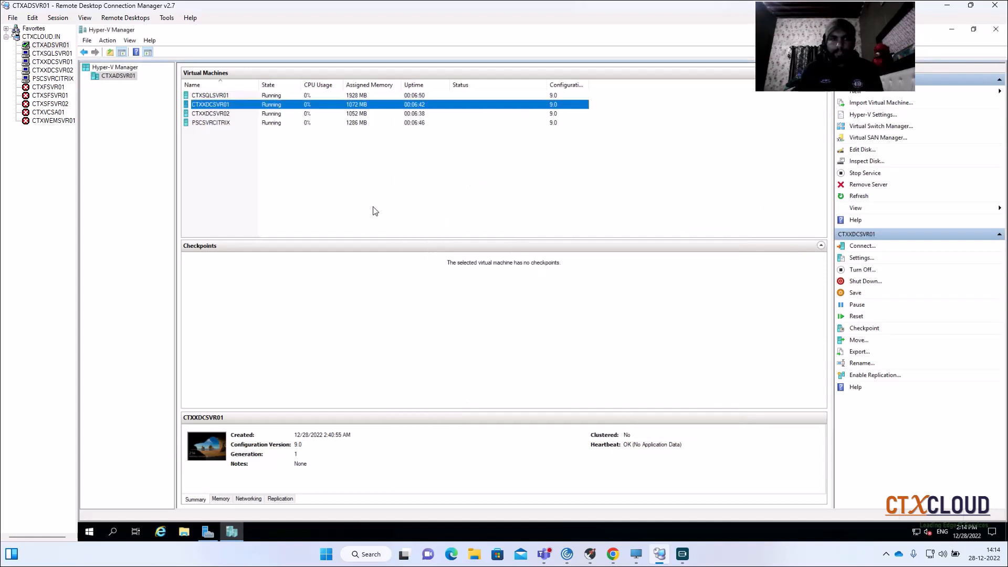
- Attach the Citrix_Virtual_Apps_and_Desktops_7_1912 ISO from C:\New folder to CTXXDCSVR02's DVD drive and apply the settings
left_click(289, 116)
right_click(283, 114)
left_click(307, 137)
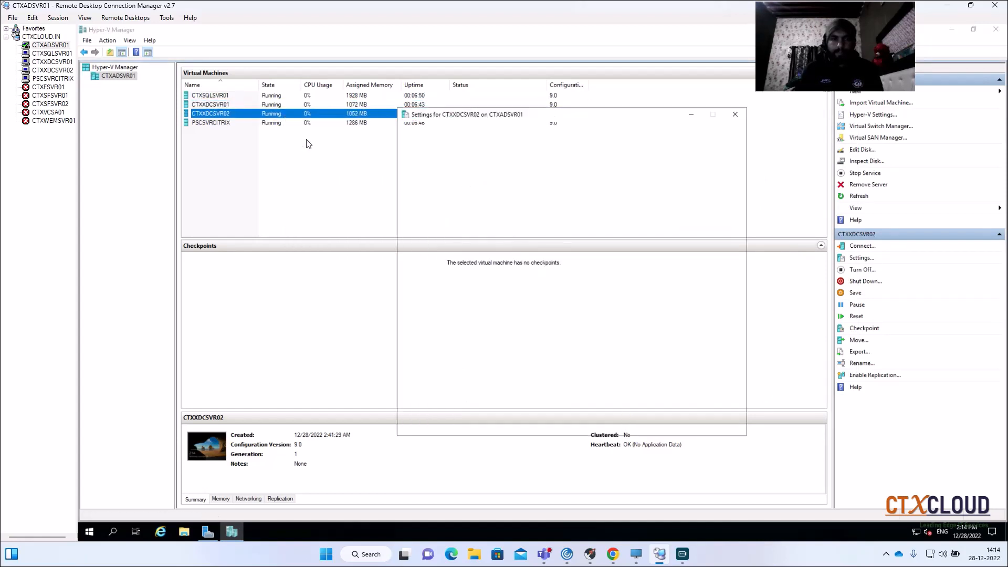
left_click(453, 282)
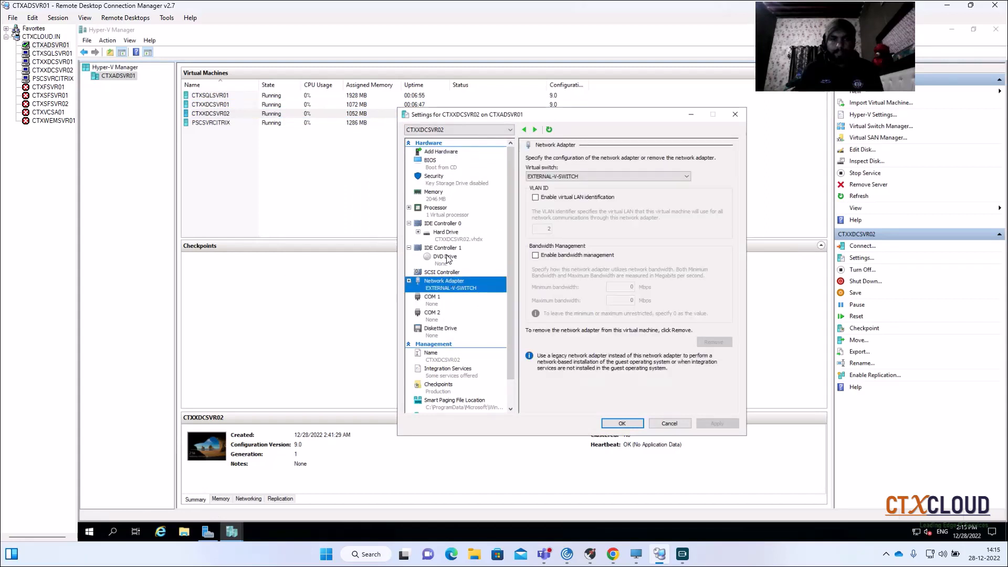
left_click(446, 258)
left_click(548, 219)
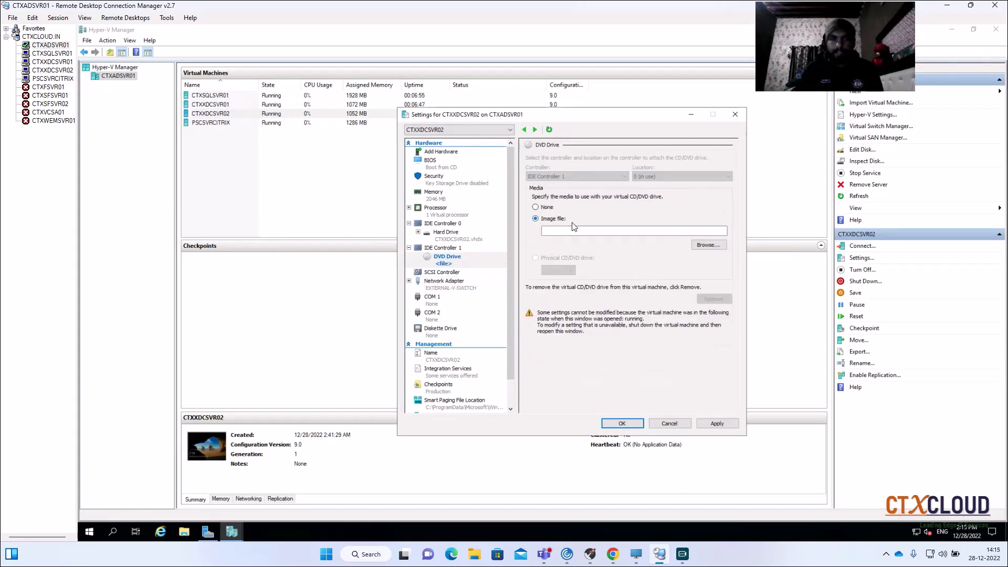
left_click(705, 248)
left_click(522, 210)
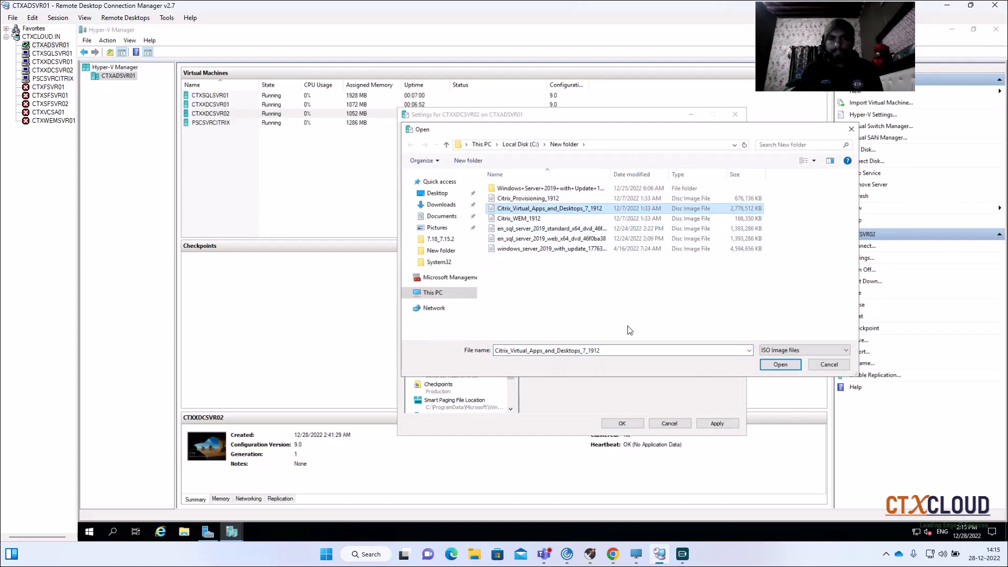
left_click(780, 363)
left_click(715, 424)
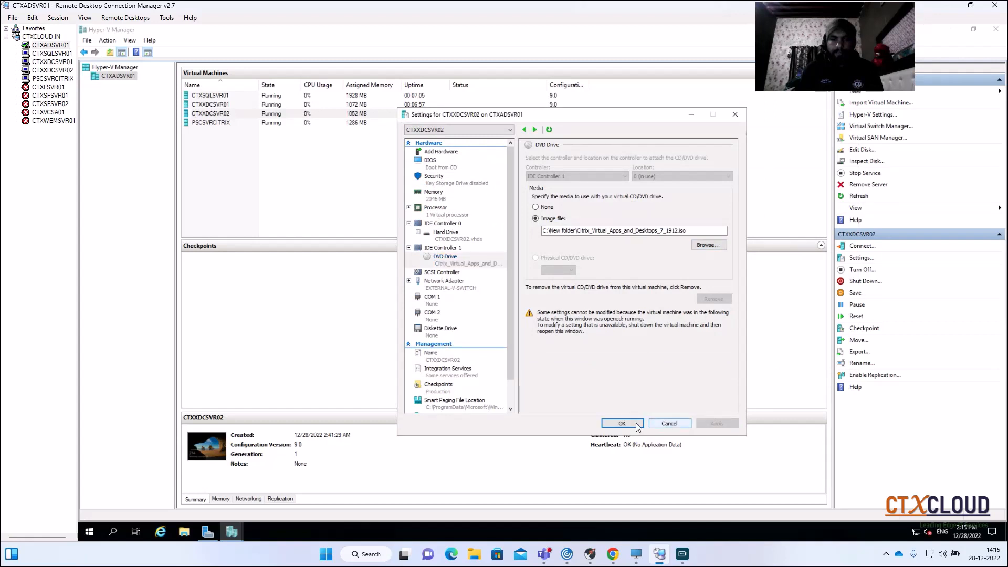
left_click(622, 423)
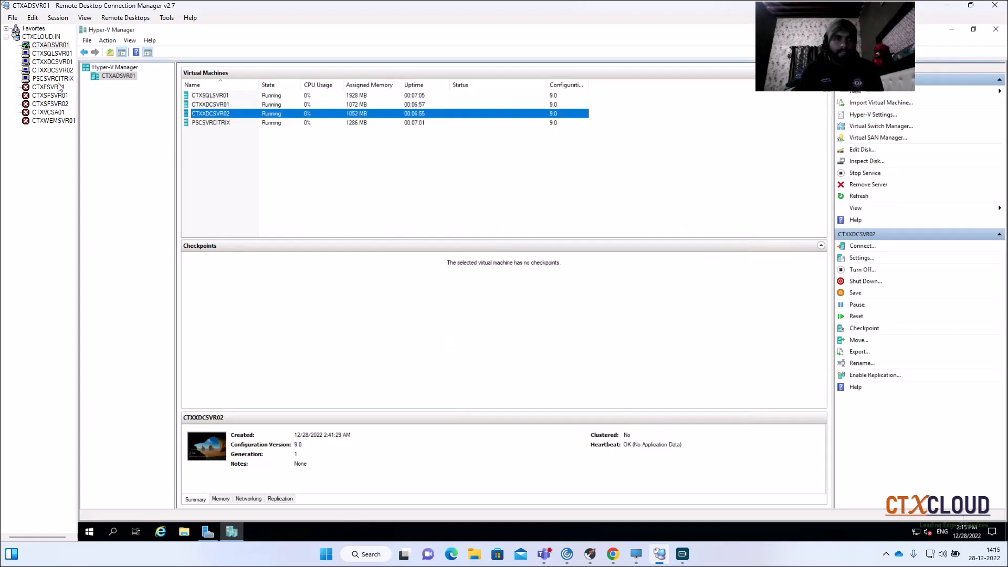
- On CTXXDCSVR01, minimize Server Manager and show This PC in File Explorer to check the DVD drive
left_click(48, 63)
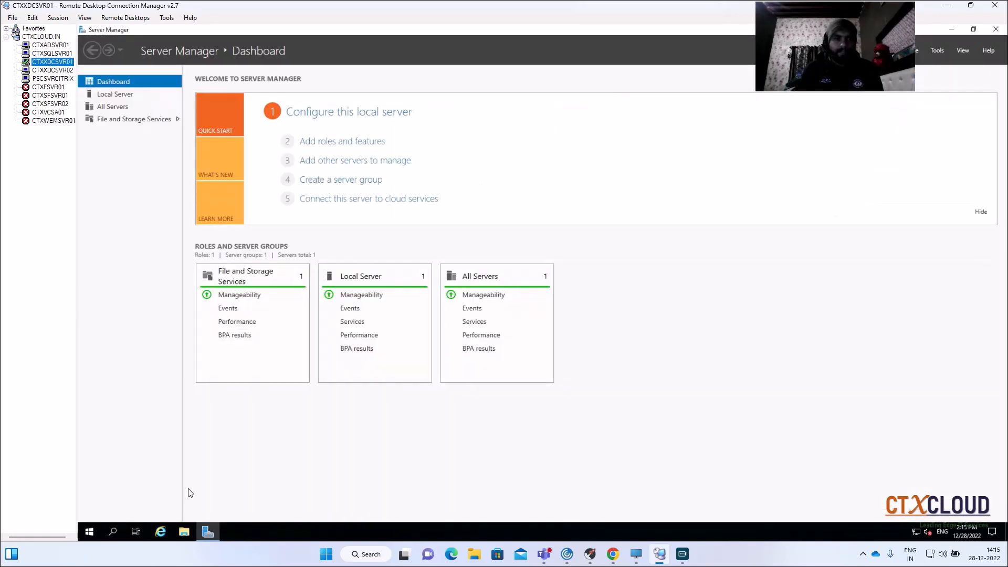
left_click(184, 533)
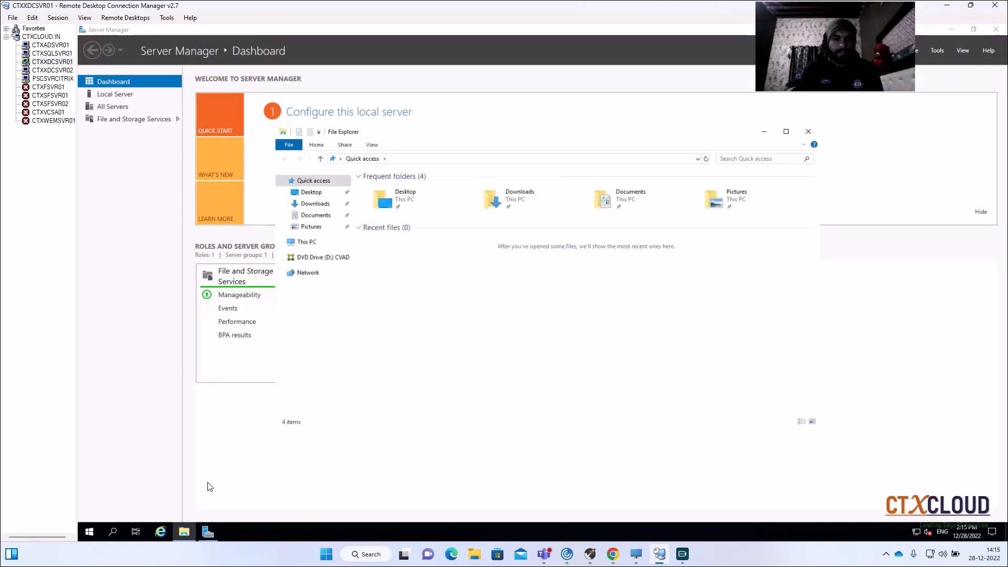
left_click(475, 115)
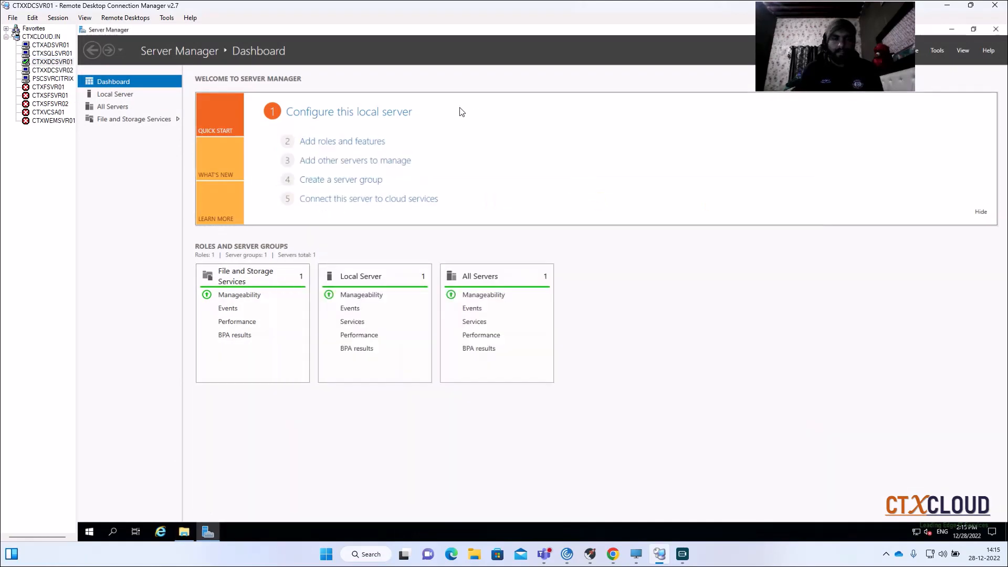
left_click(951, 30)
left_click(304, 242)
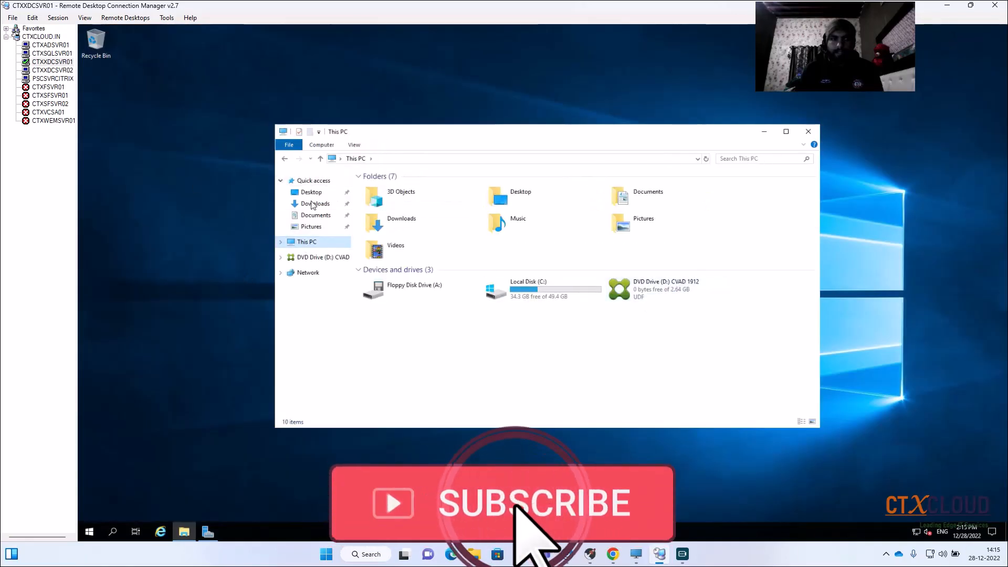
- On CTXXDCSVR02, show This PC in File Explorer to check the DVD drive
left_click(41, 64)
left_click(42, 70)
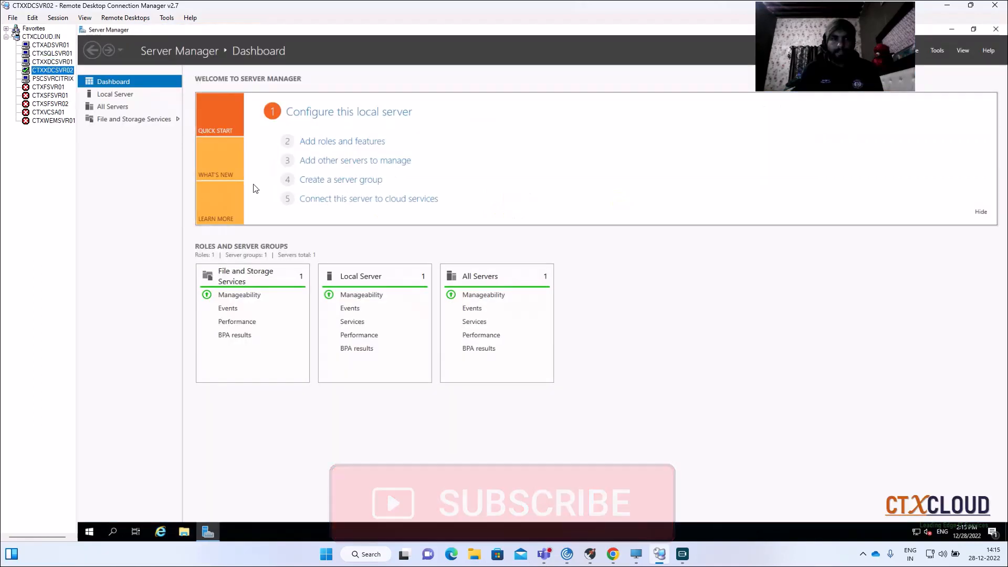
left_click(178, 533)
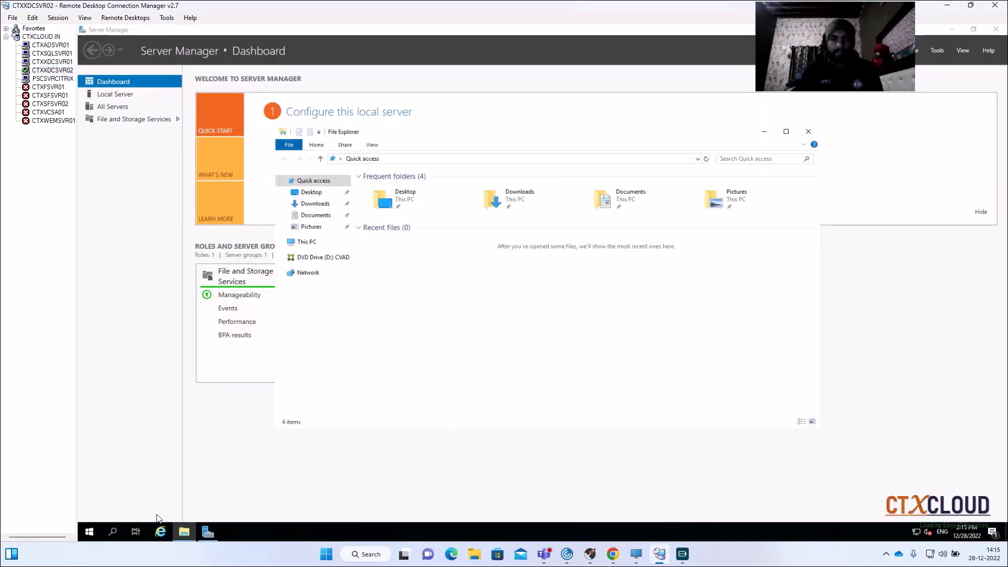
left_click(307, 242)
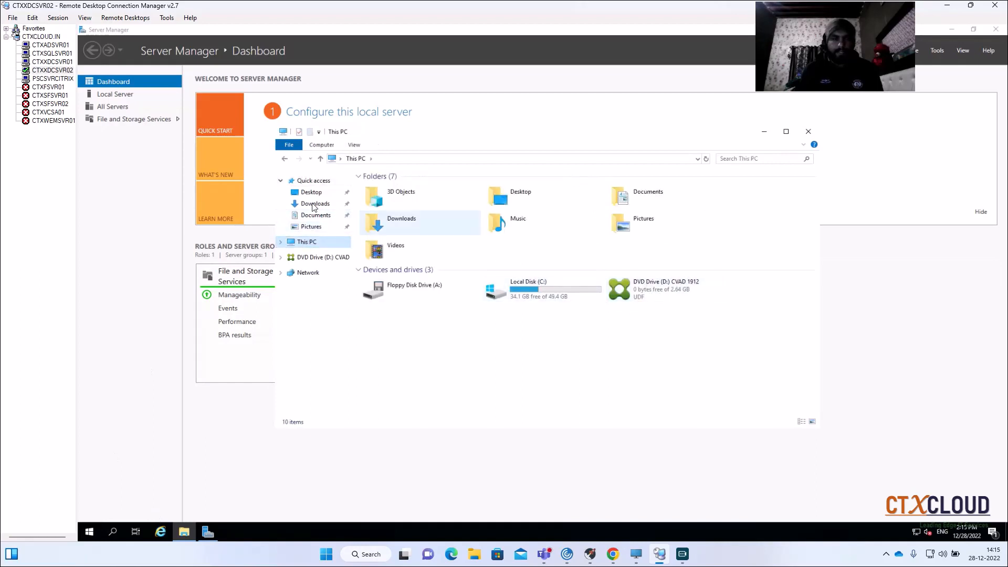
- Launch the Citrix installer from the CVAD 1912 DVD drive on CTXXDCSVR01
left_click(52, 61)
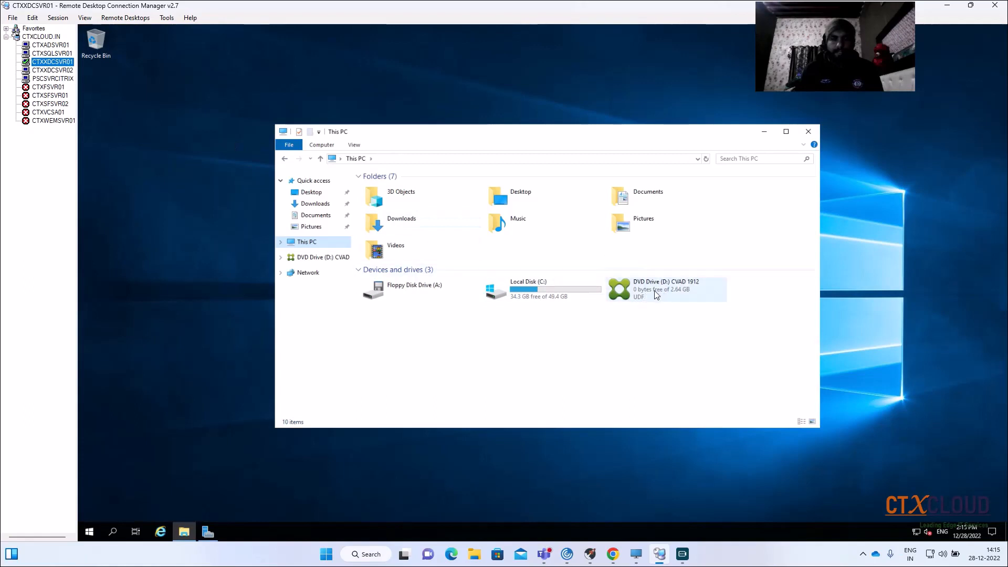
right_click(654, 295)
left_click(689, 297)
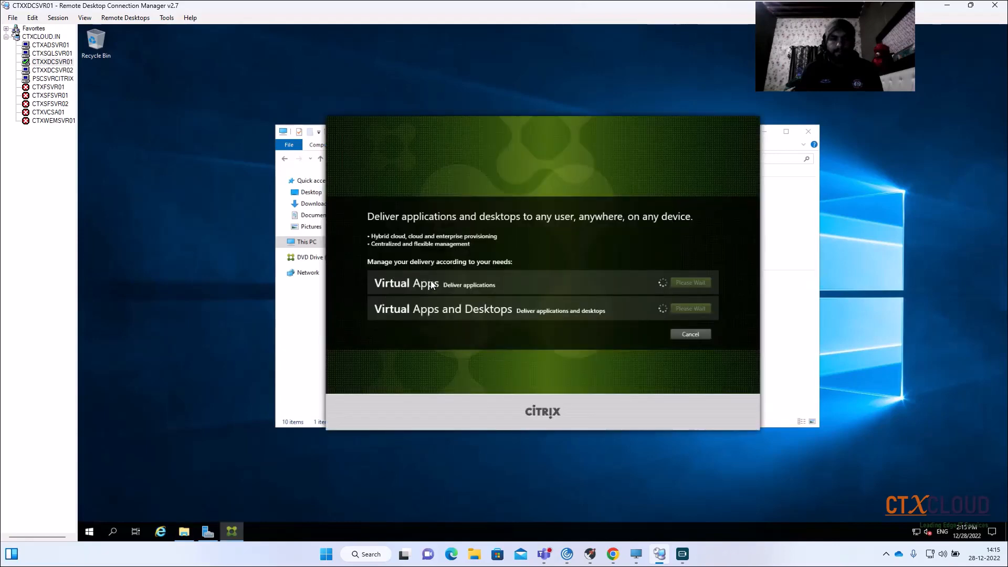
- Launch the Citrix installer from the CVAD 1912 DVD drive on CTXXDCSVR02
left_click(40, 70)
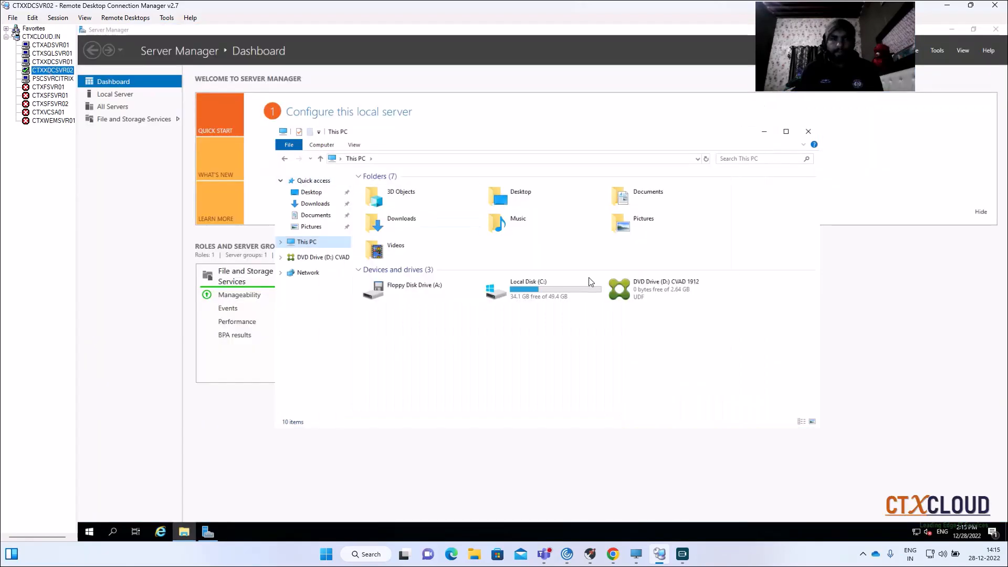
right_click(643, 290)
left_click(663, 295)
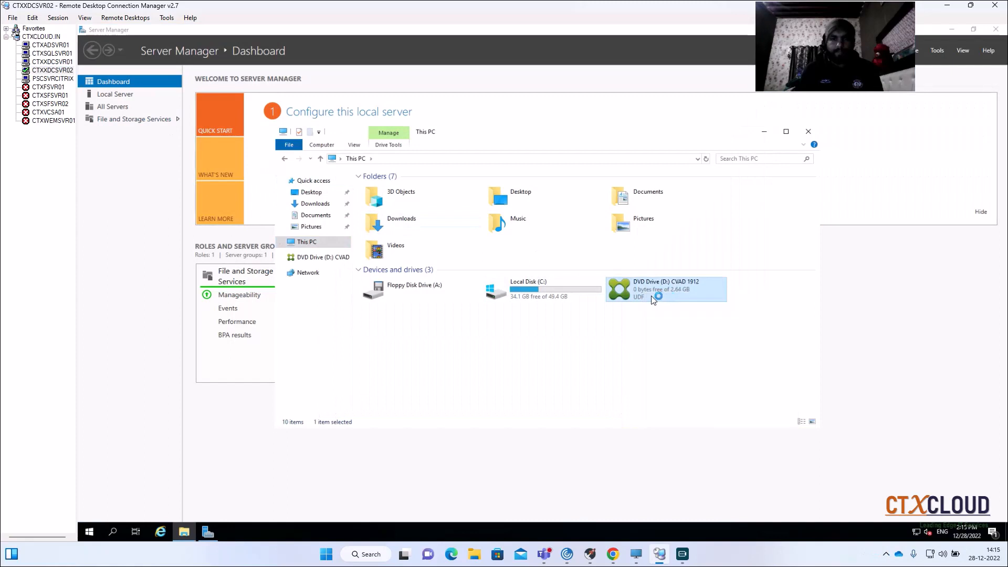
- On CTXXDCSVR01, start Virtual Apps and Desktops in the installer and choose the Delivery Controller installation
left_click(48, 62)
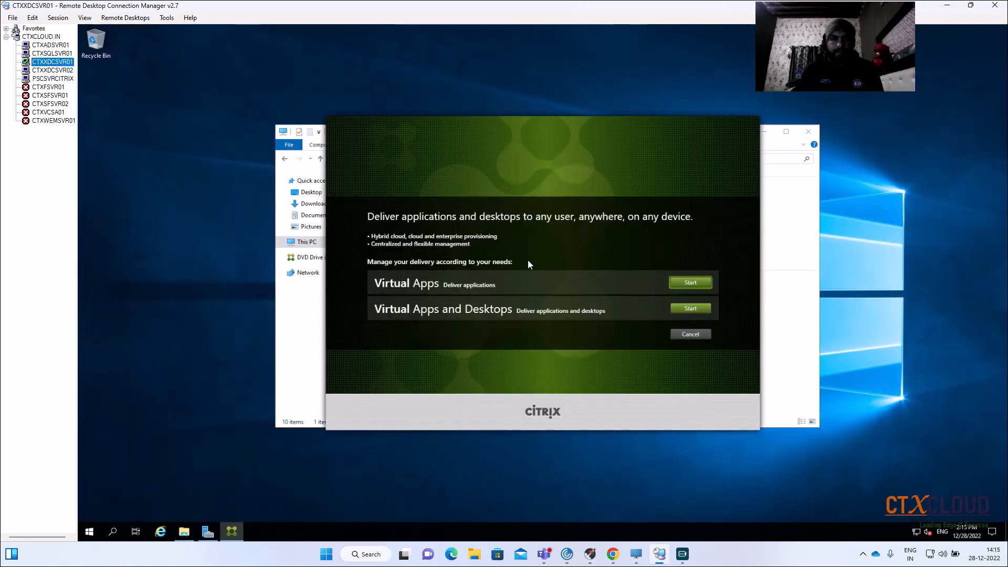
left_click(685, 309)
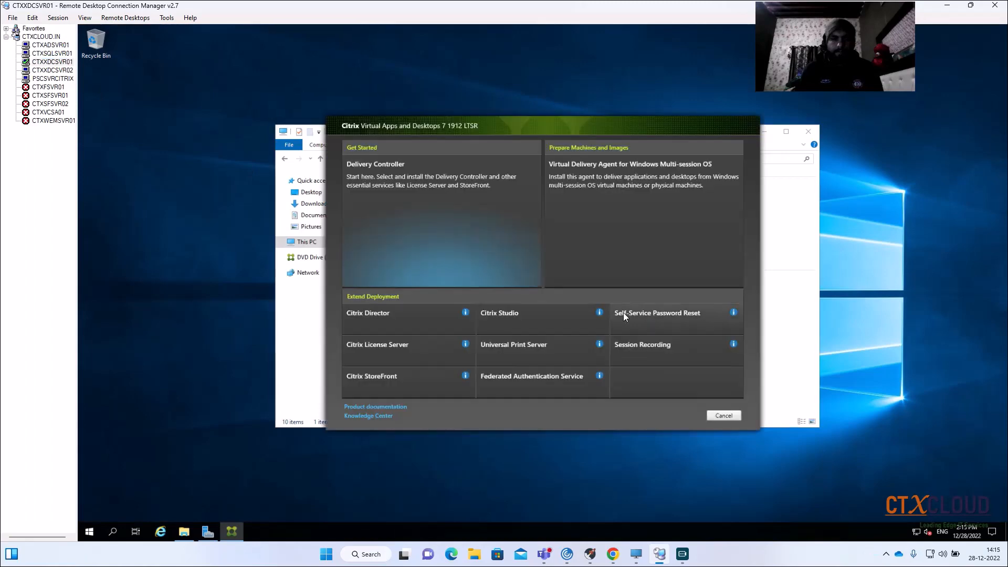
left_click(389, 232)
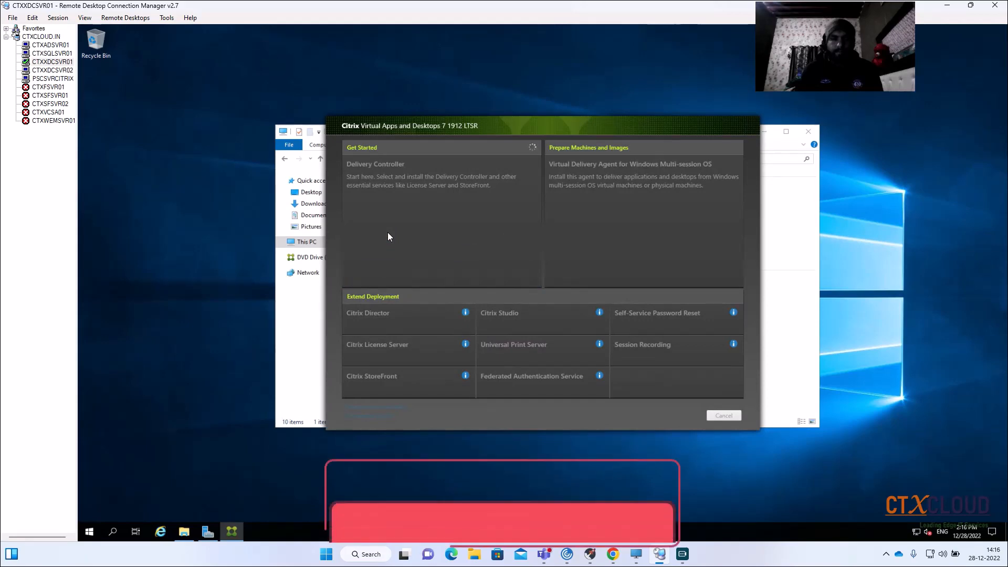
- On CTXXDCSVR02, start Virtual Apps and Desktops in the installer and choose the Delivery Controller installation
left_click(61, 70)
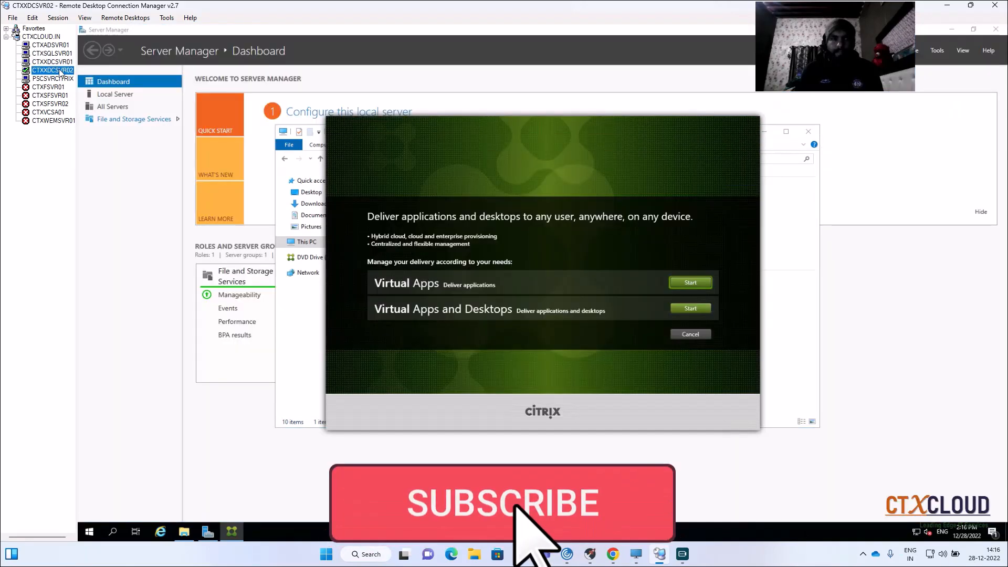
left_click(695, 305)
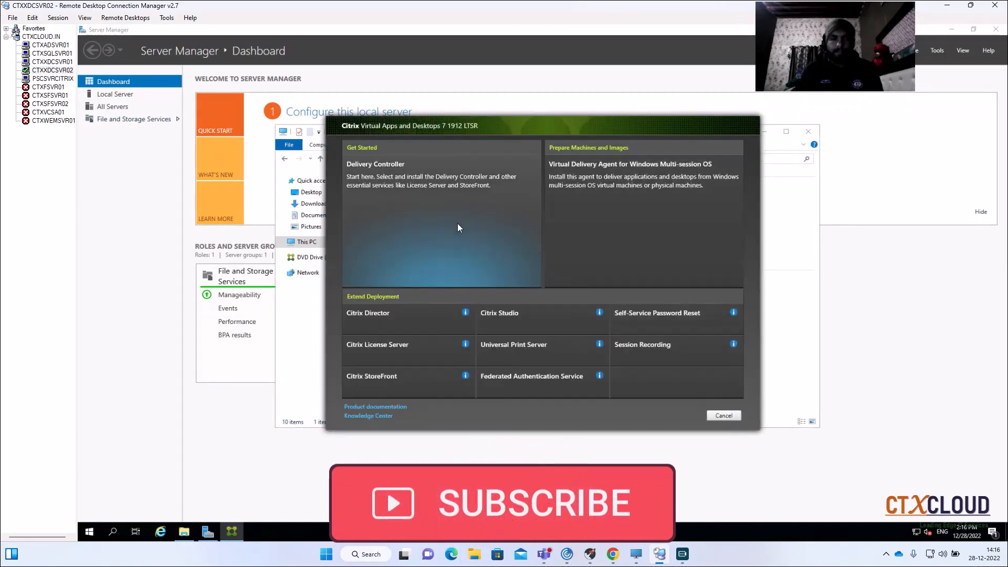
left_click(423, 216)
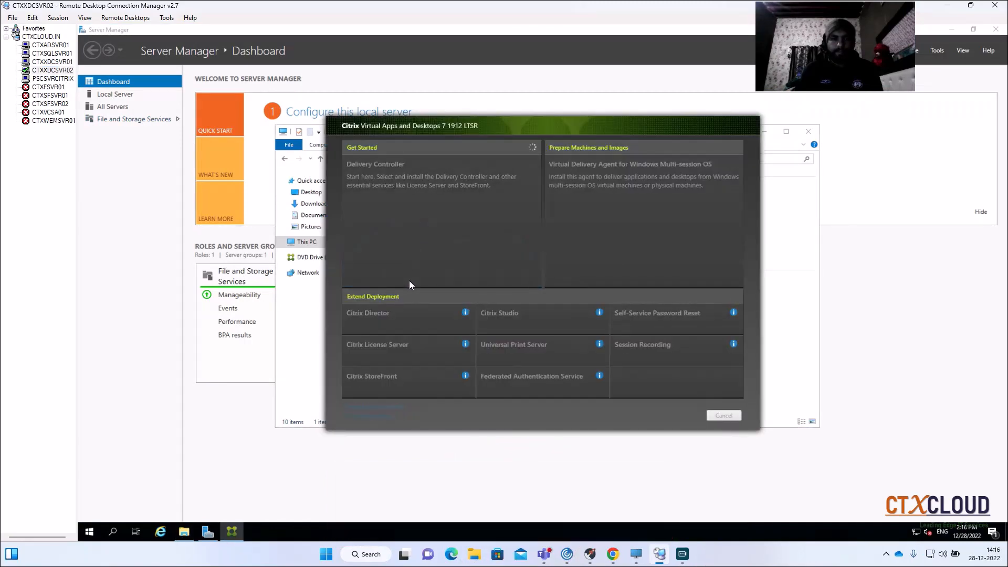
- Accept the software license agreement in CTXXDCSVR01's installer and continue to Core Components
left_click(53, 62)
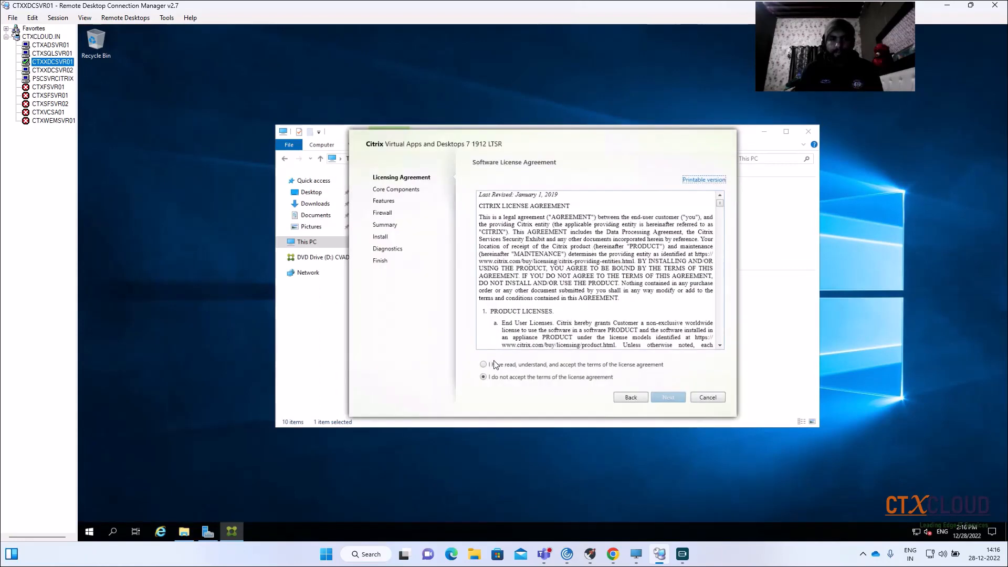
left_click(484, 365)
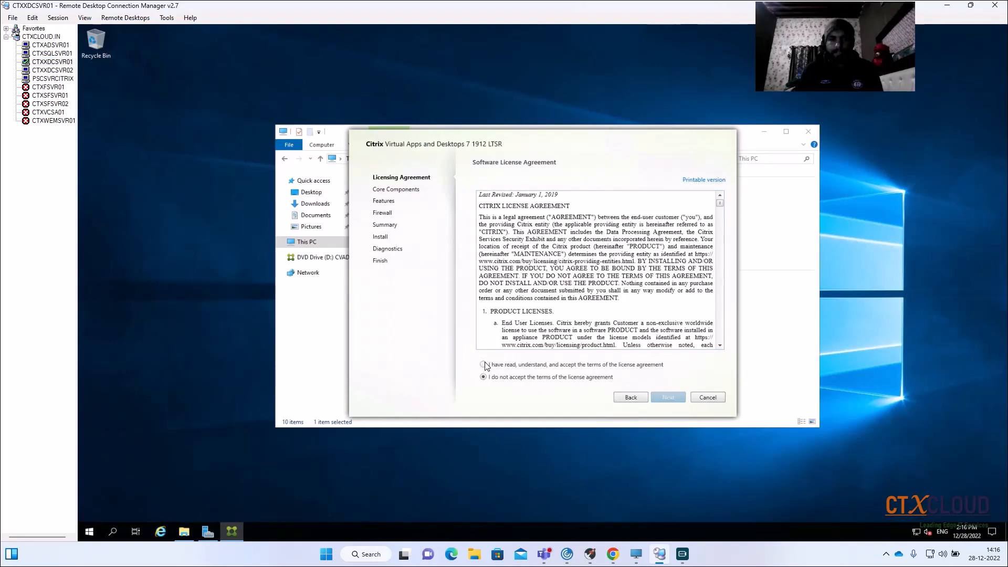
left_click(672, 400)
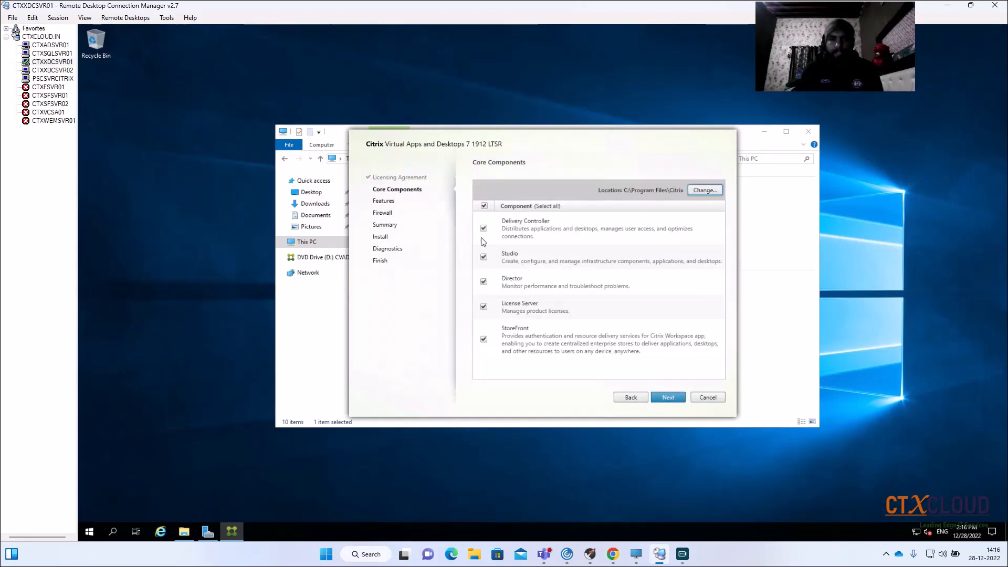
- Exclude StoreFront and License Server from the core components, and deselect all optional features on the Features page
left_click(484, 339)
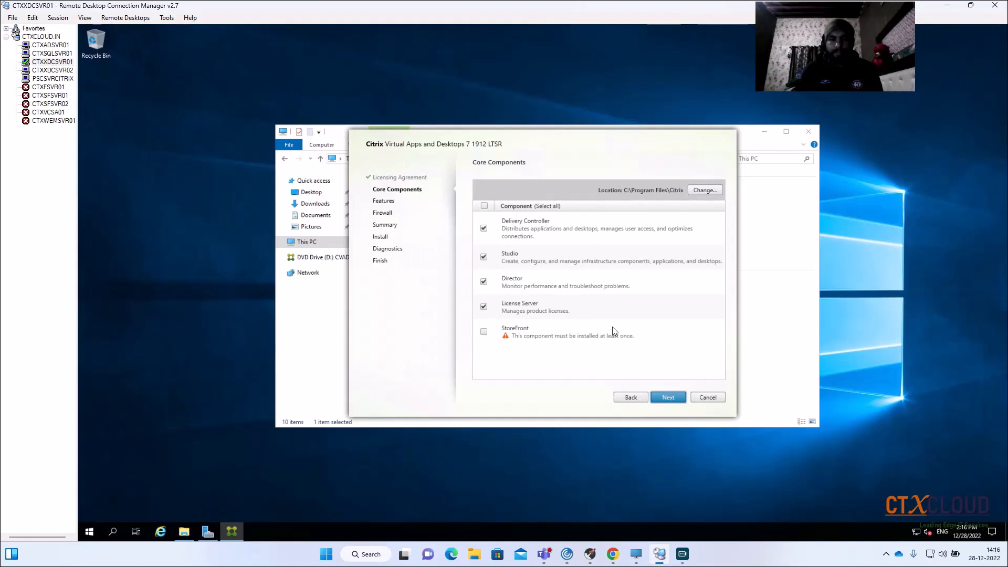
left_click(483, 307)
left_click(662, 397)
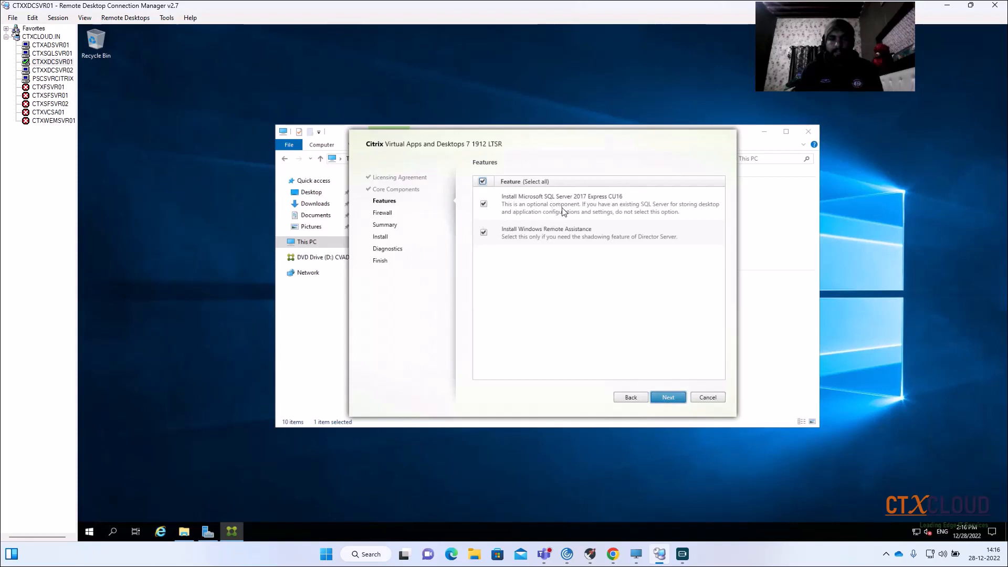
left_click(483, 182)
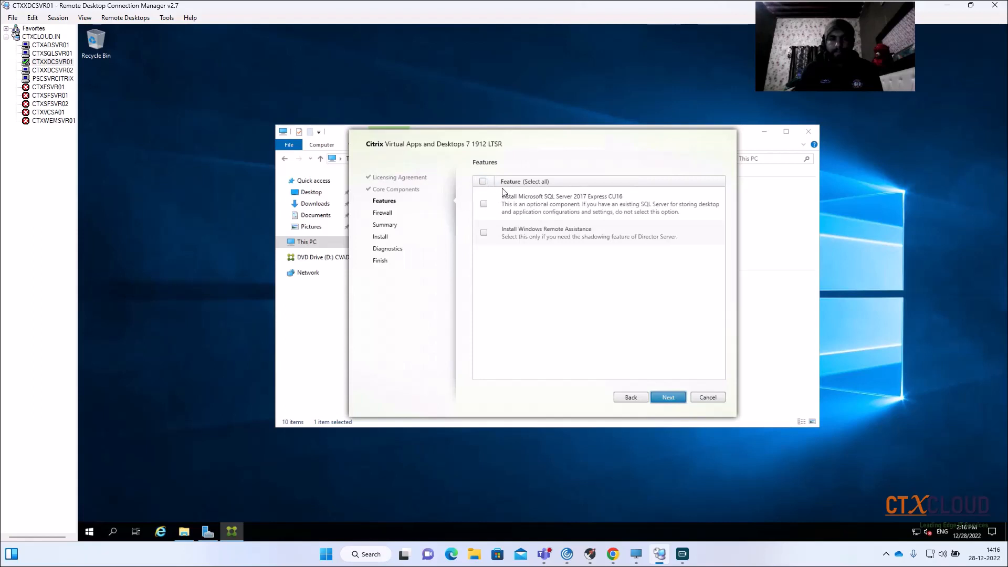
- On CTXSQLSVR01, connect SQL Server Management Studio to the CTXSQLSVR01 database engine with Windows Authentication and expand Databases
left_click(52, 53)
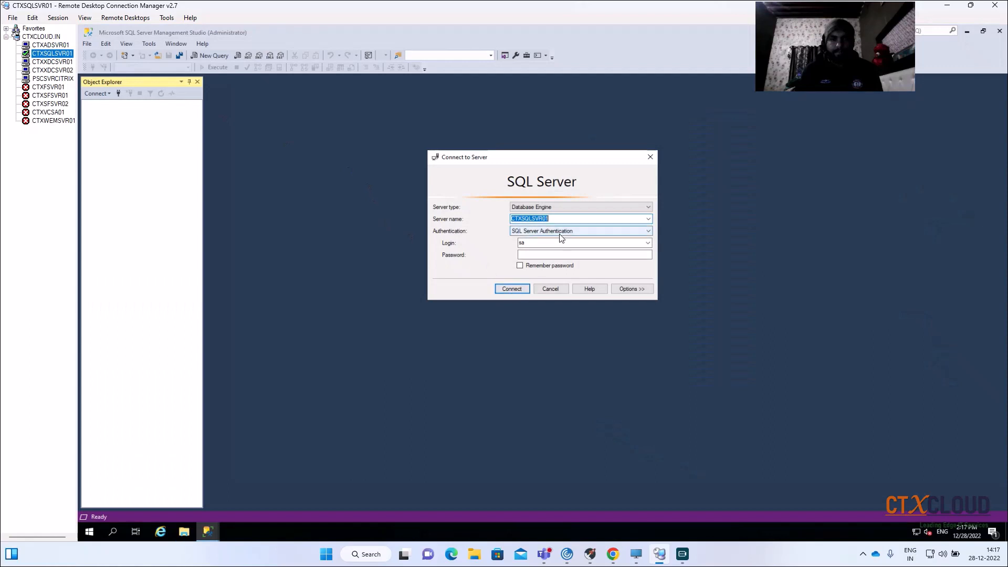
left_click(556, 233)
left_click(548, 241)
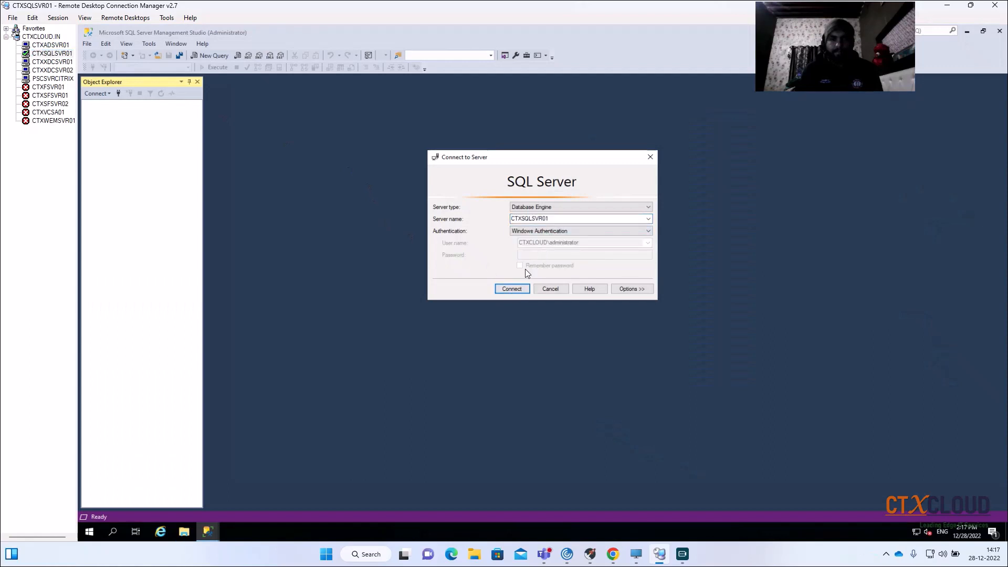
left_click(512, 290)
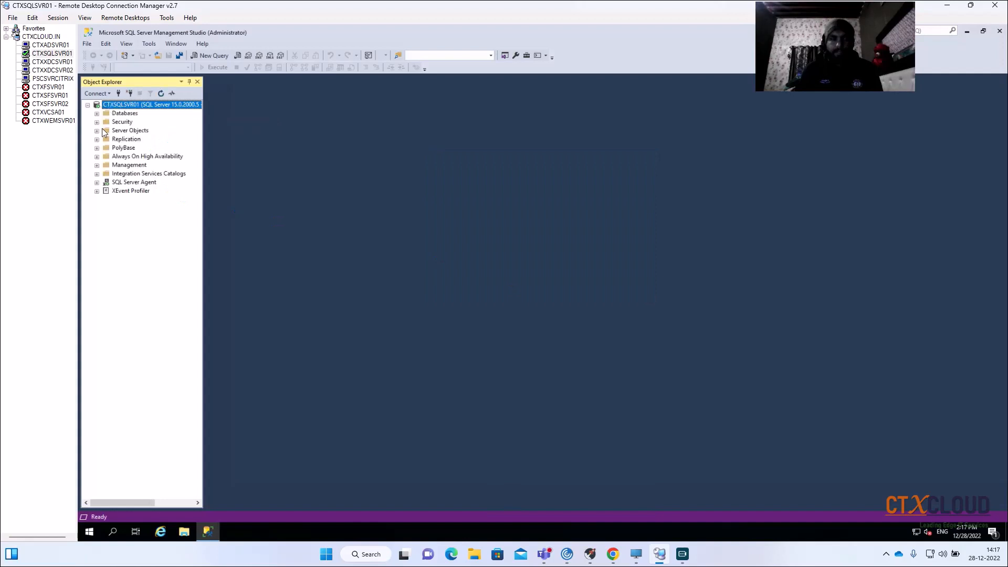
left_click(96, 113)
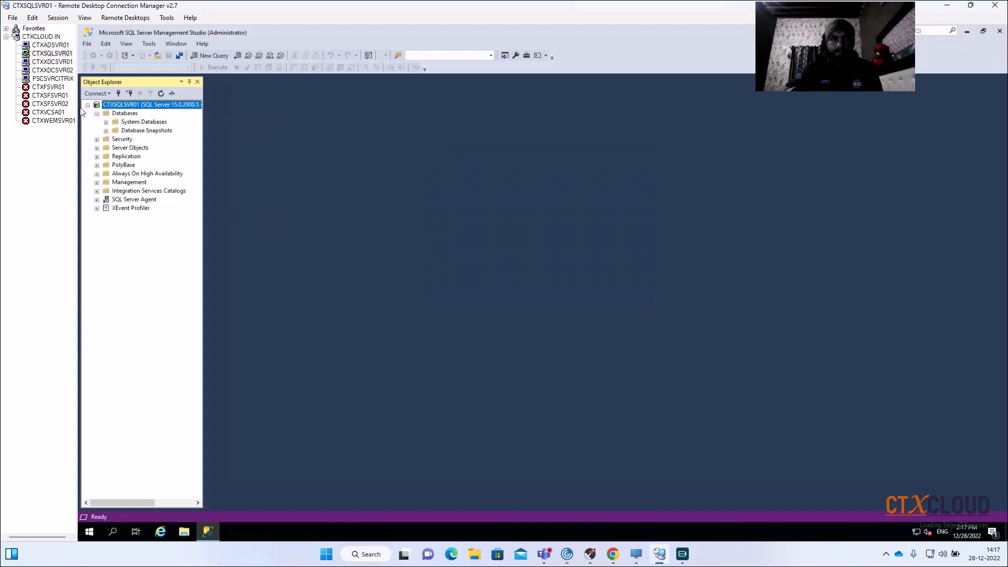
- Return to CTXXDCSVR01's installer and continue past the Features page without SQL Server Express or Windows Remote Assistance
left_click(48, 61)
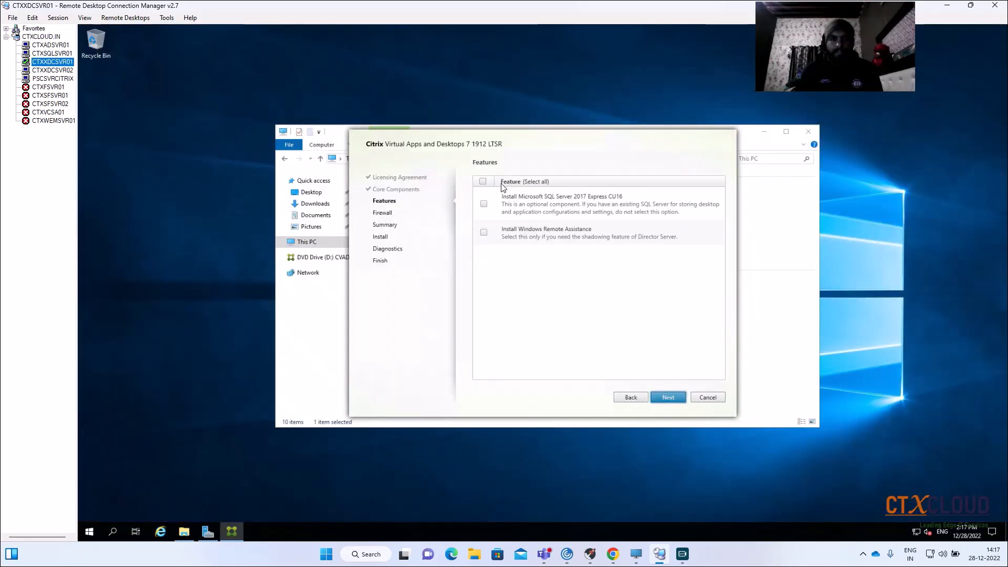
left_click(663, 395)
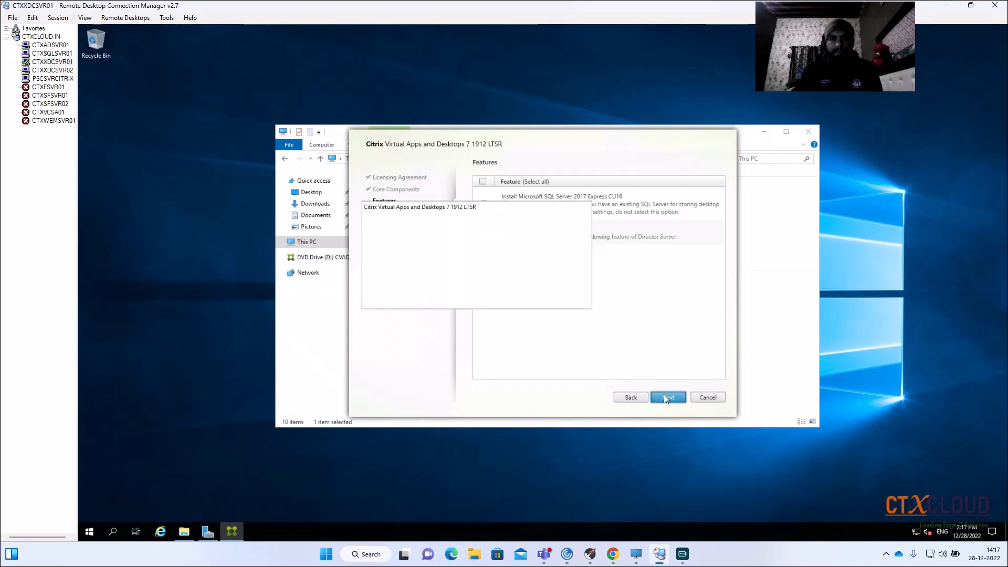
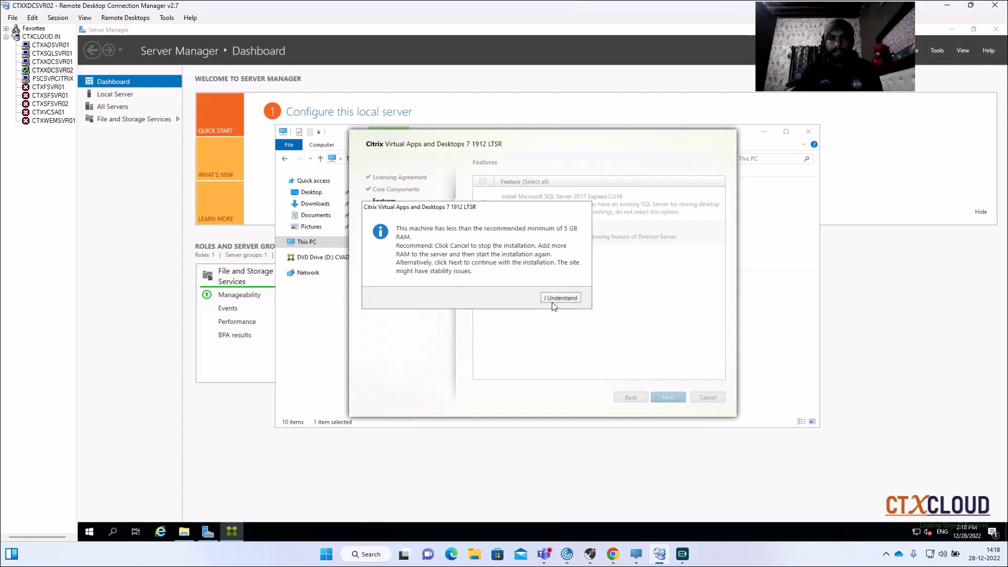
- In CTXXDCSVR02's installer, acknowledge the RAM warning, keep automatic firewall rules, and start installing Delivery Controller, Studio and Director
left_click(552, 300)
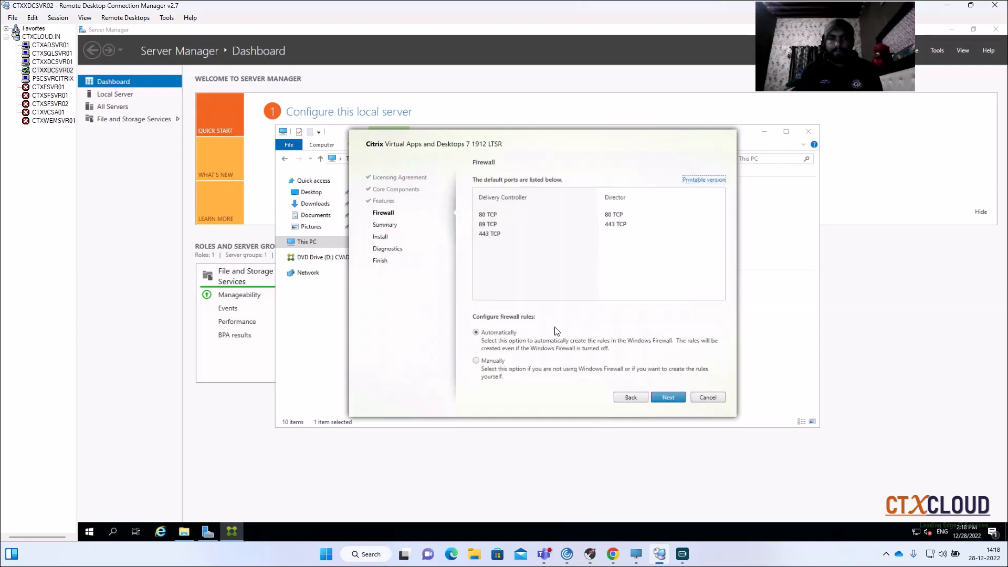
left_click(668, 398)
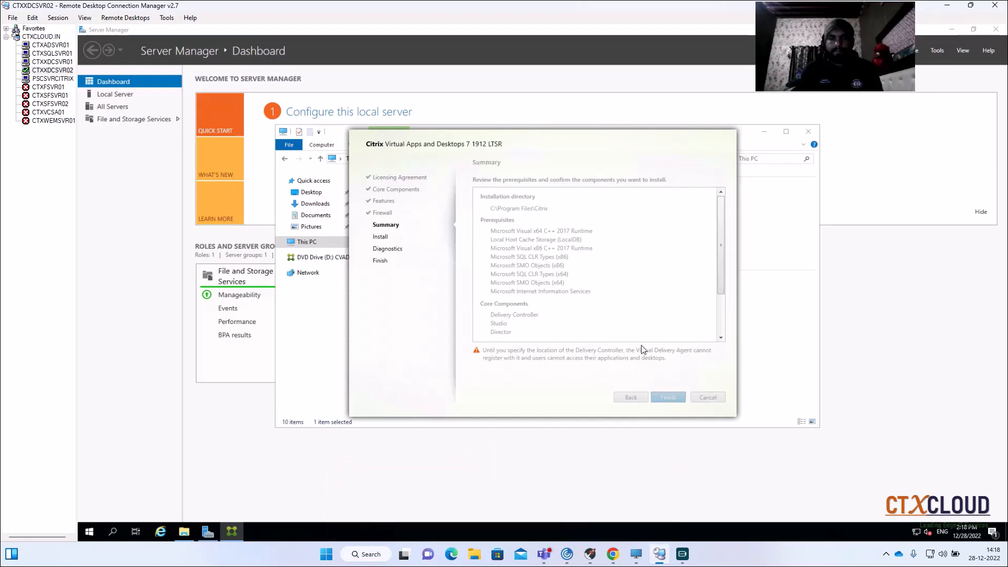
left_click(668, 397)
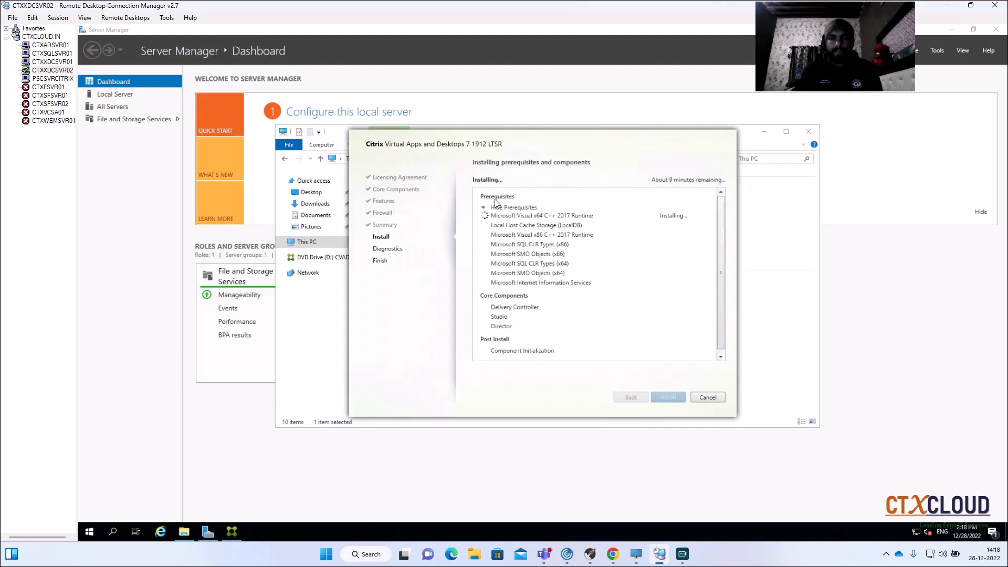
- Switch to CTXXDCSVR01, turn off diagnostic information collection, and finish its Citrix installation without launching Studio
left_click(53, 62)
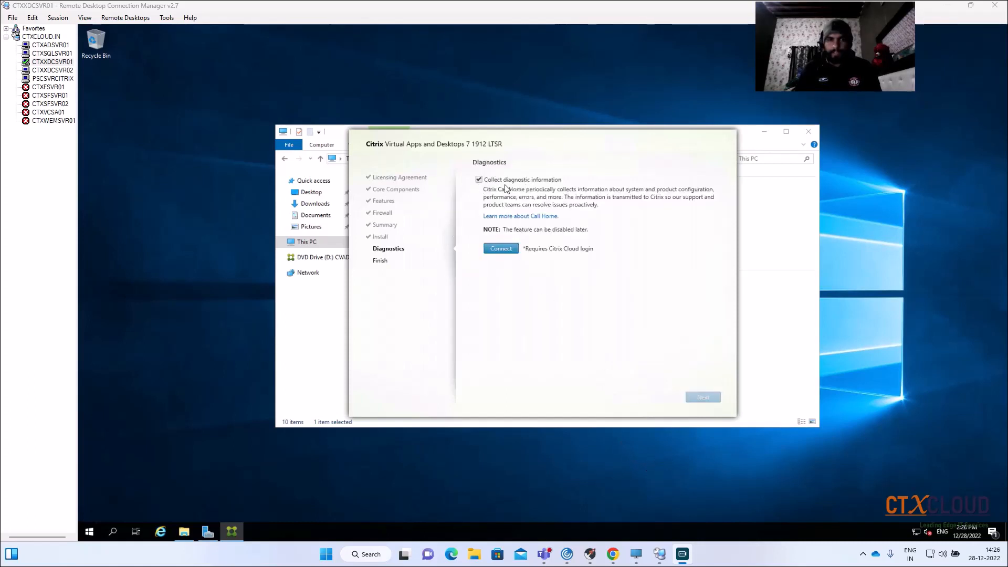
left_click(479, 179)
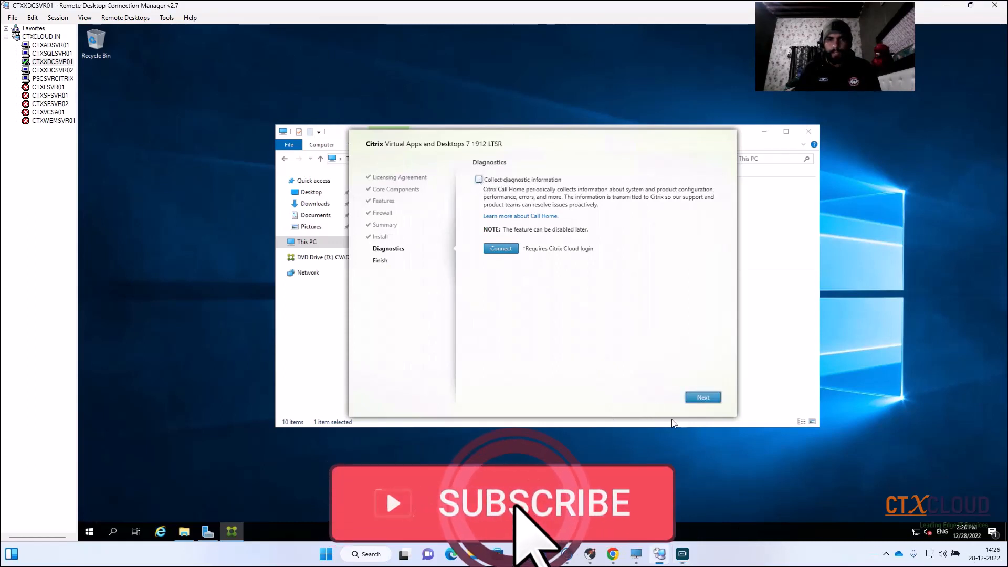
left_click(694, 397)
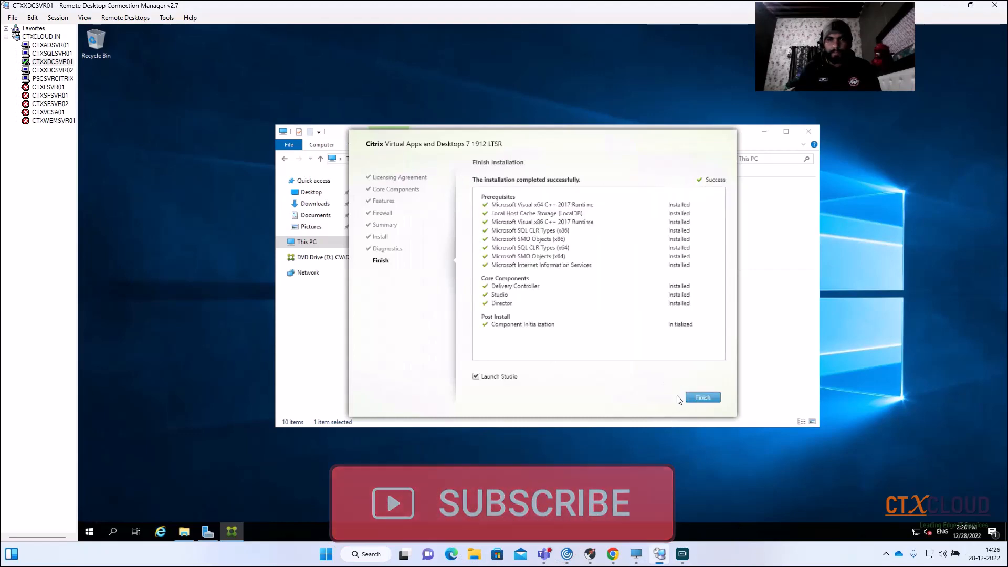
left_click(476, 377)
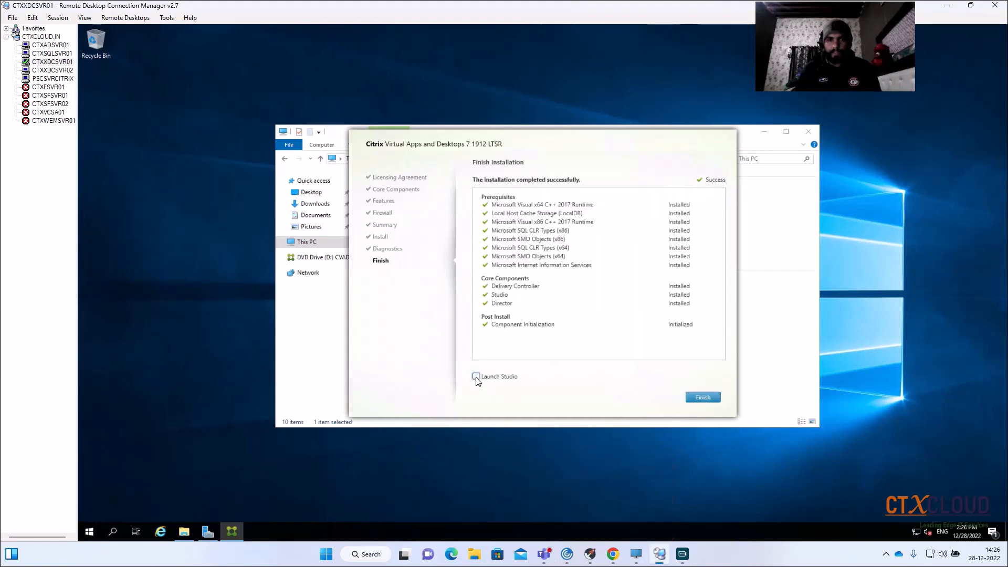
left_click(699, 400)
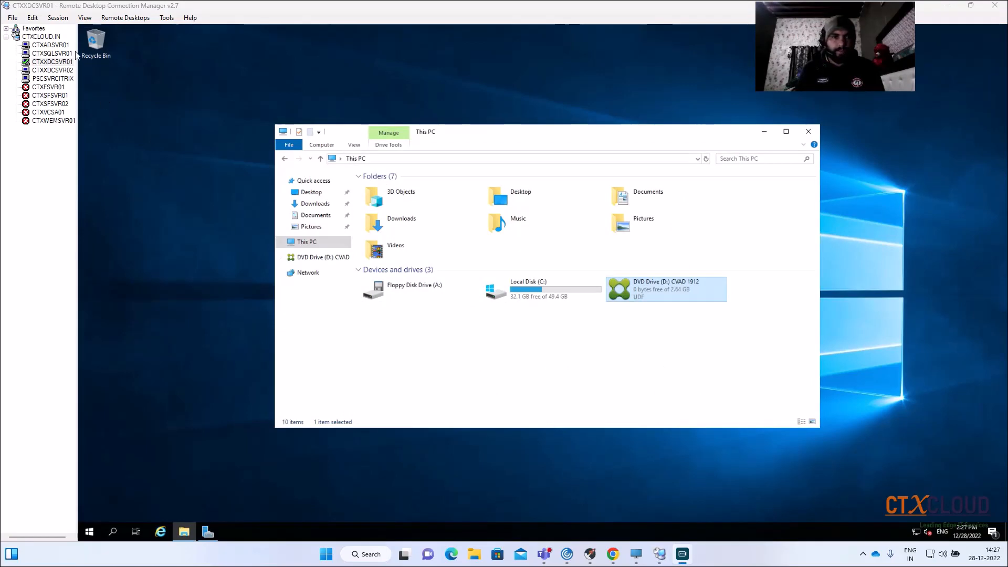
- In CTXADSVR01's Hyper-V Manager, set the CTXXDCSVR01 virtual machine's DVD drive media to None, and check the drive on CTXXDCSVR01
left_click(50, 45)
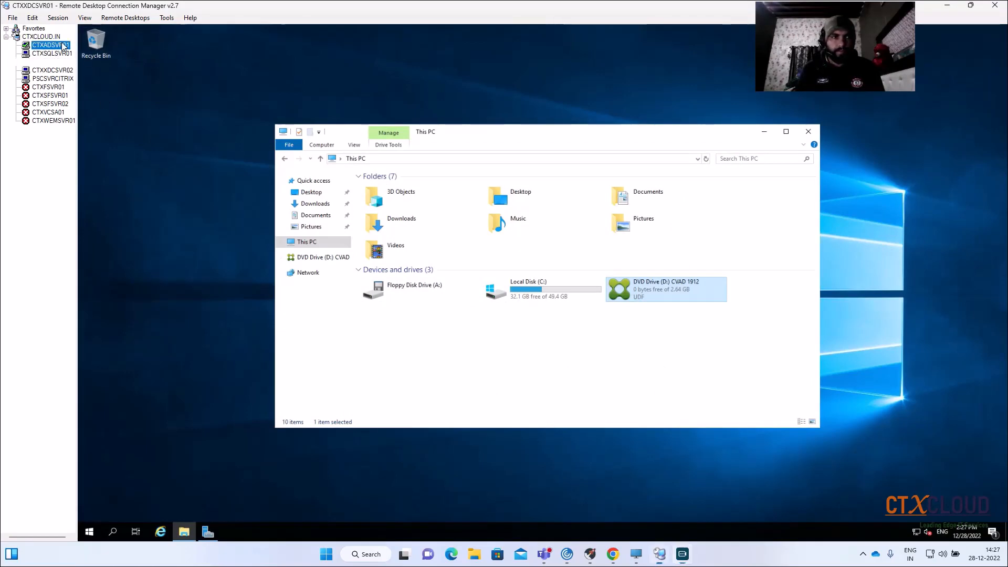
left_click(244, 103)
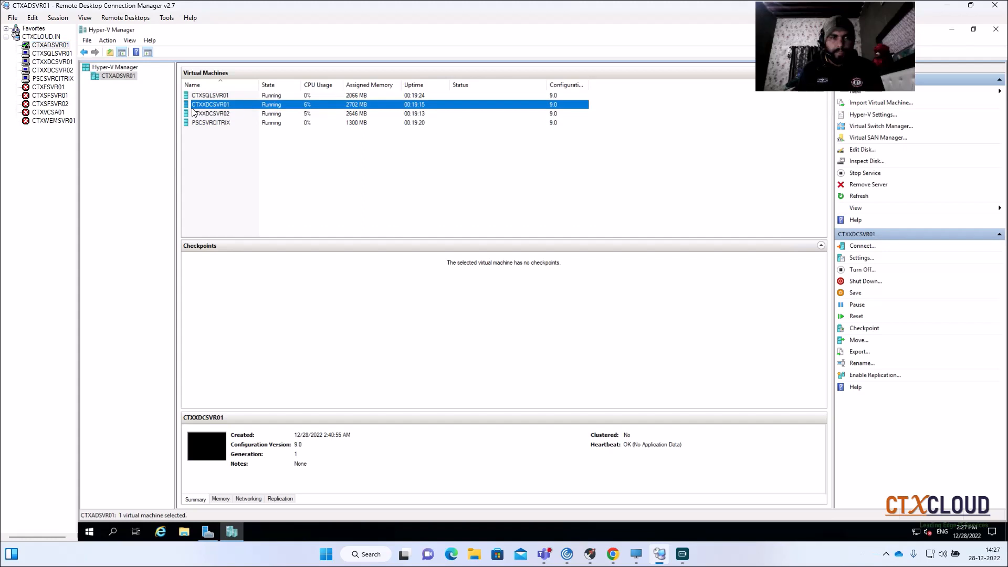
right_click(251, 104)
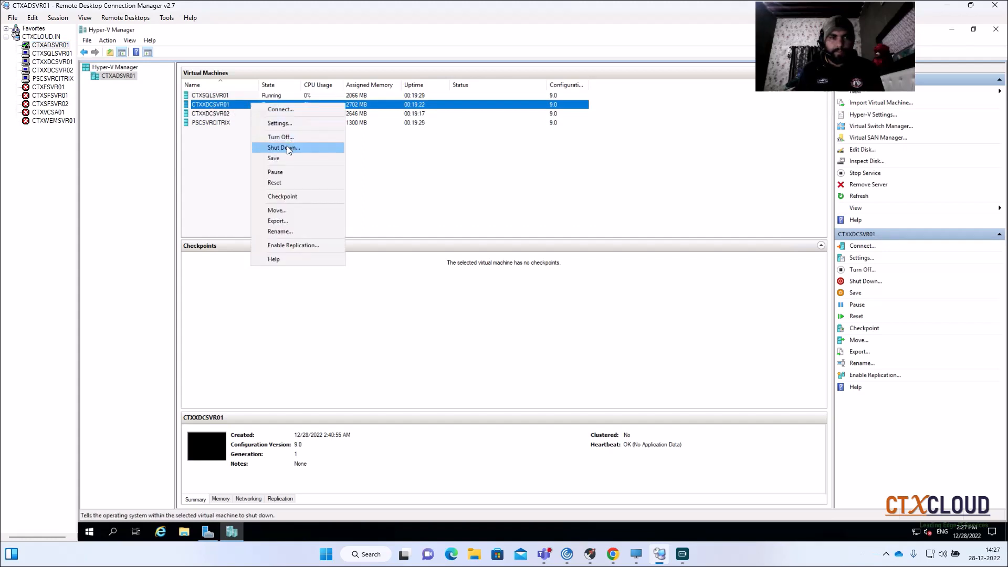
left_click(285, 124)
left_click(452, 260)
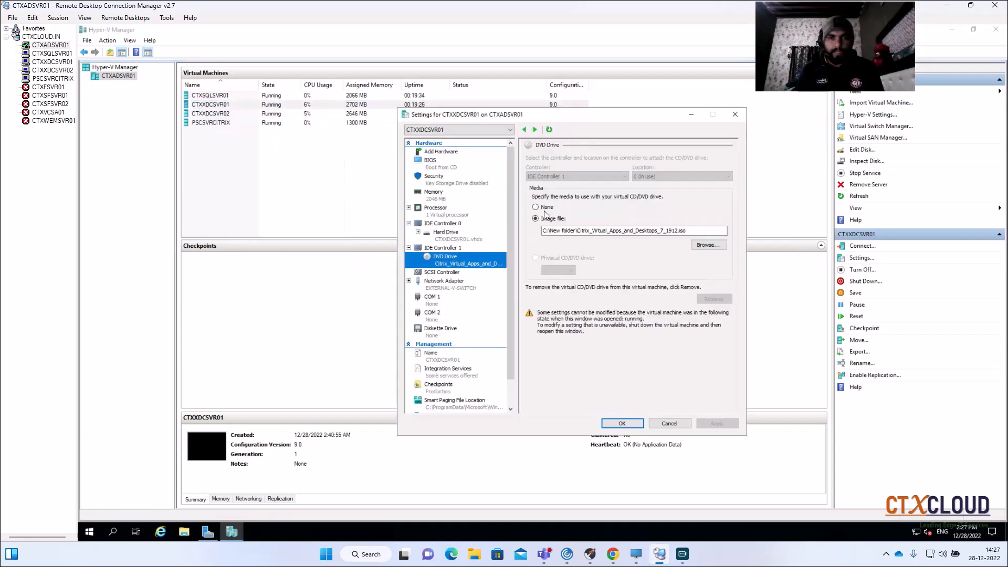
left_click(537, 207)
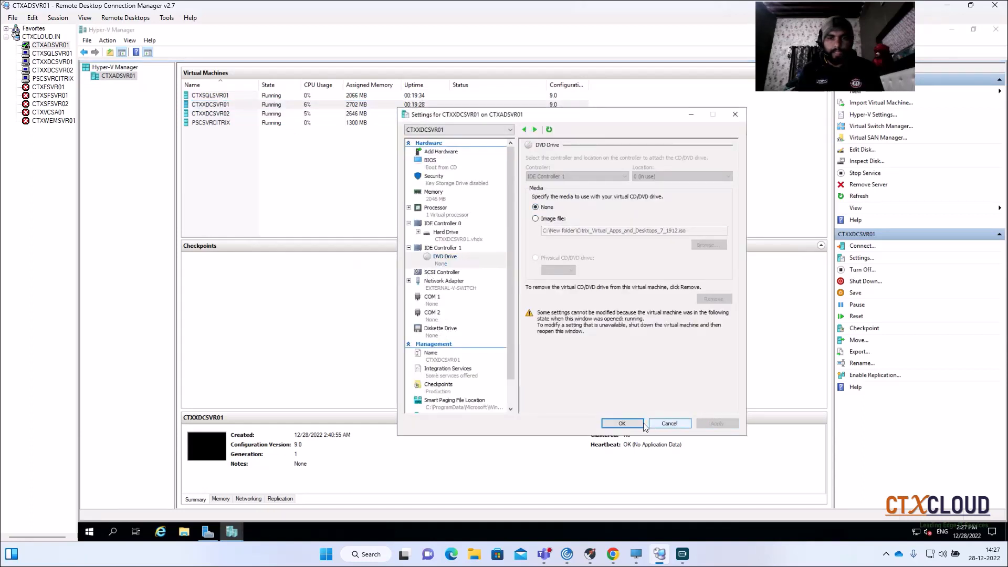
left_click(622, 423)
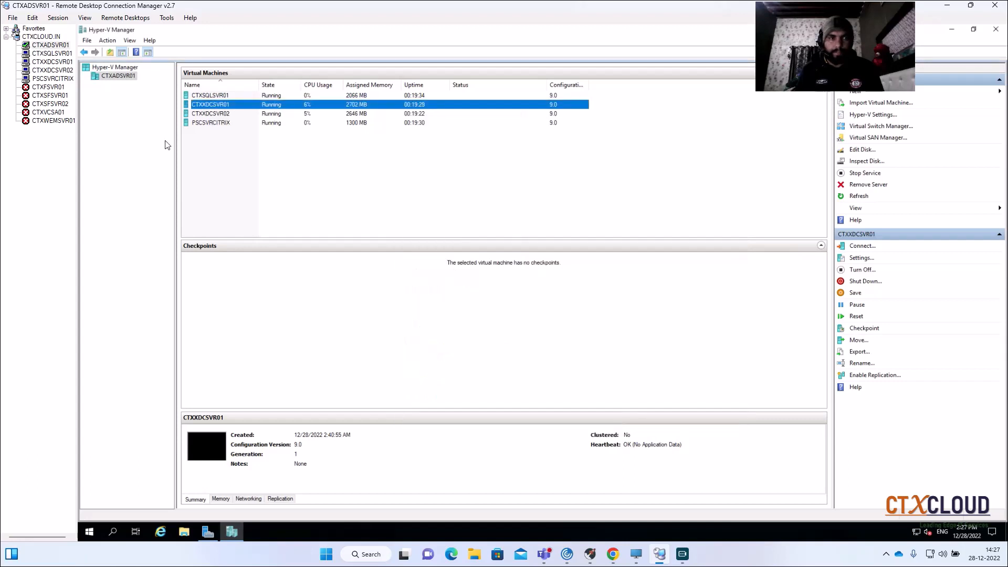
left_click(50, 62)
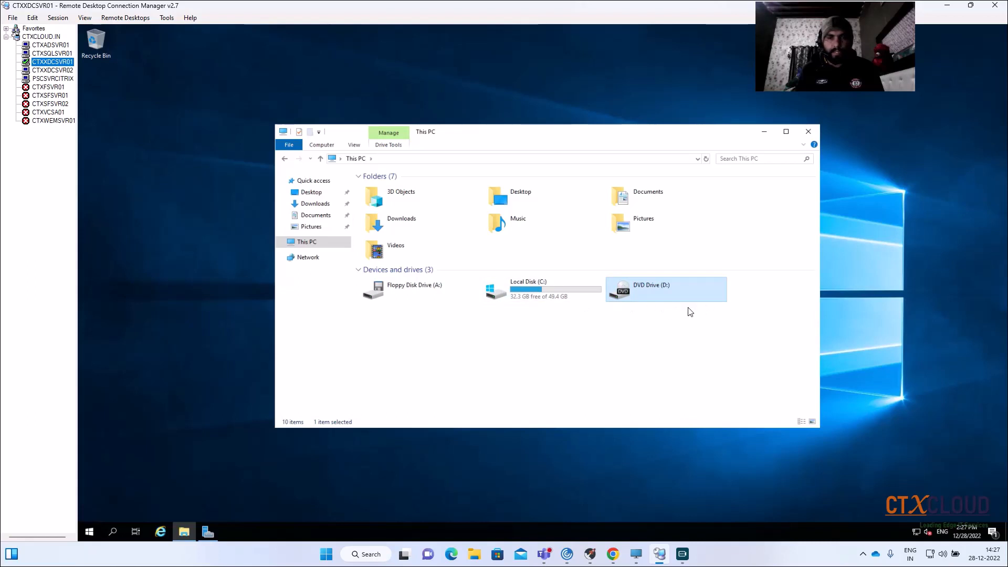
- On CTXXDCSVR02, turn off diagnostic information collection and finish the Citrix installation without launching Studio
left_click(53, 71)
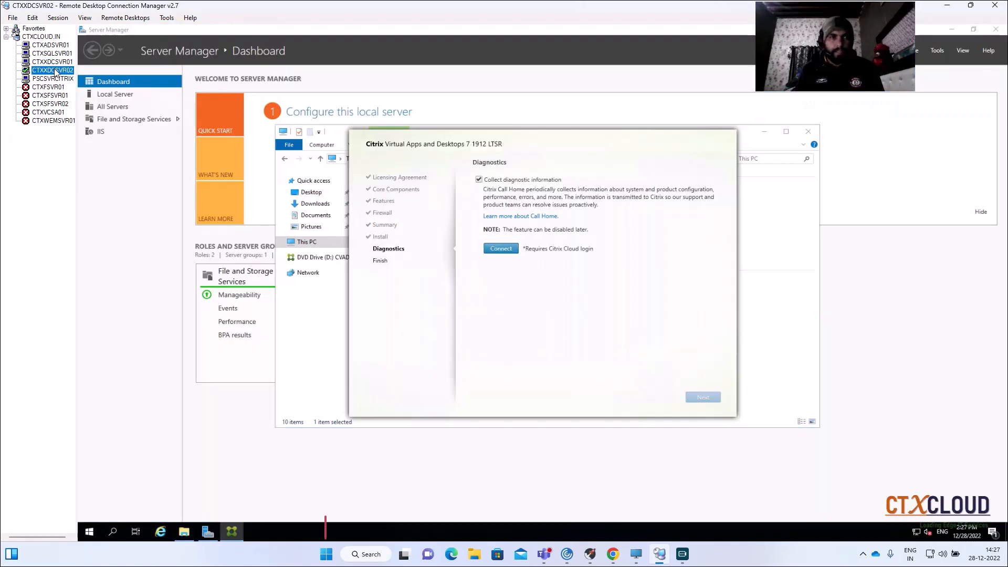
left_click(479, 180)
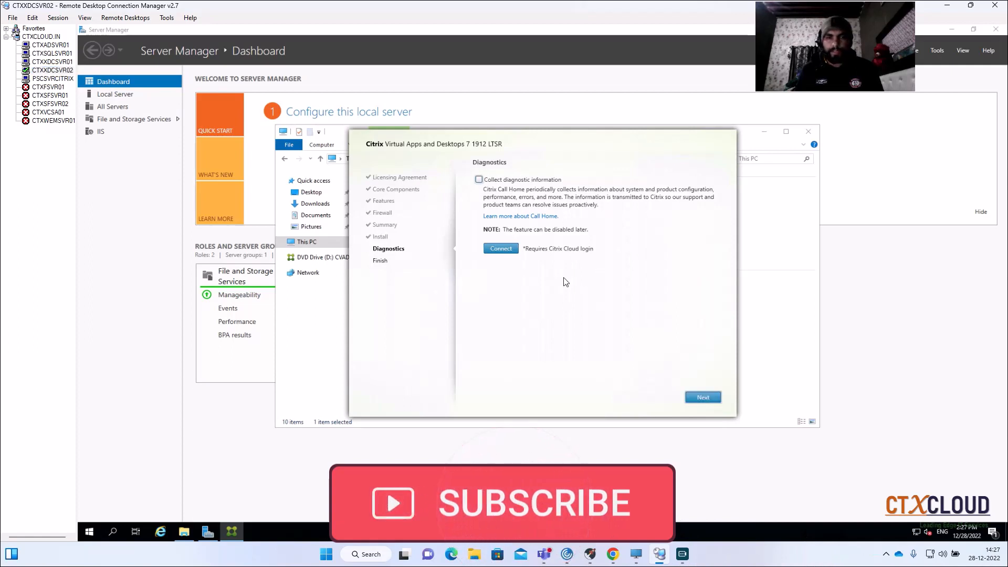
left_click(702, 396)
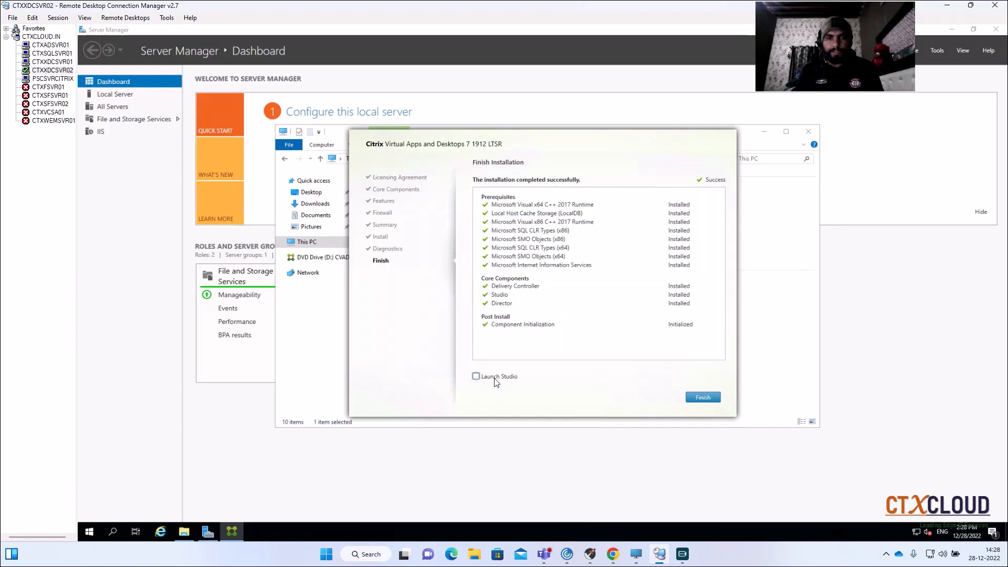
left_click(699, 401)
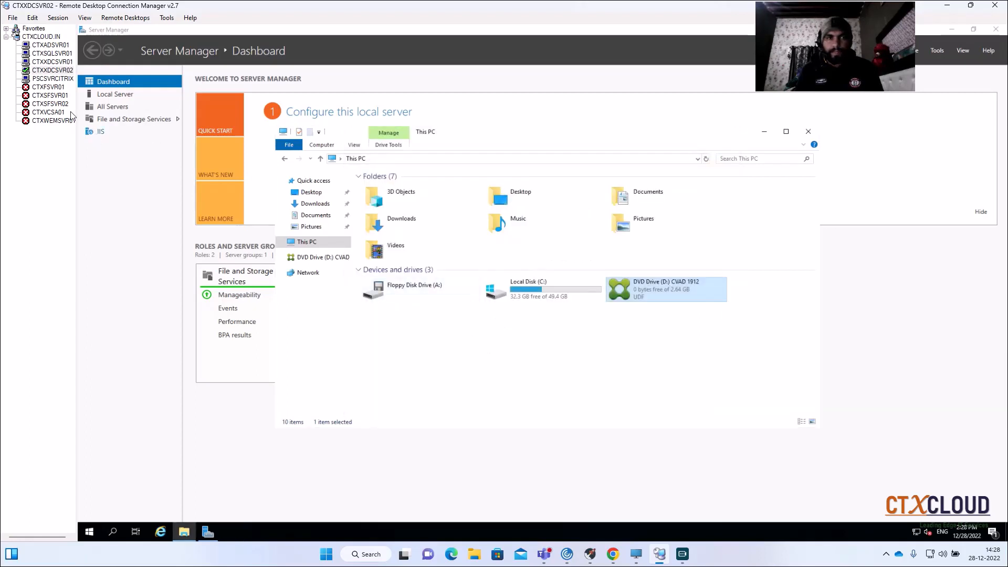
- In CTXADSVR01's Hyper-V Manager, set the CTXXDCSVR02 virtual machine's DVD drive media to None
left_click(49, 46)
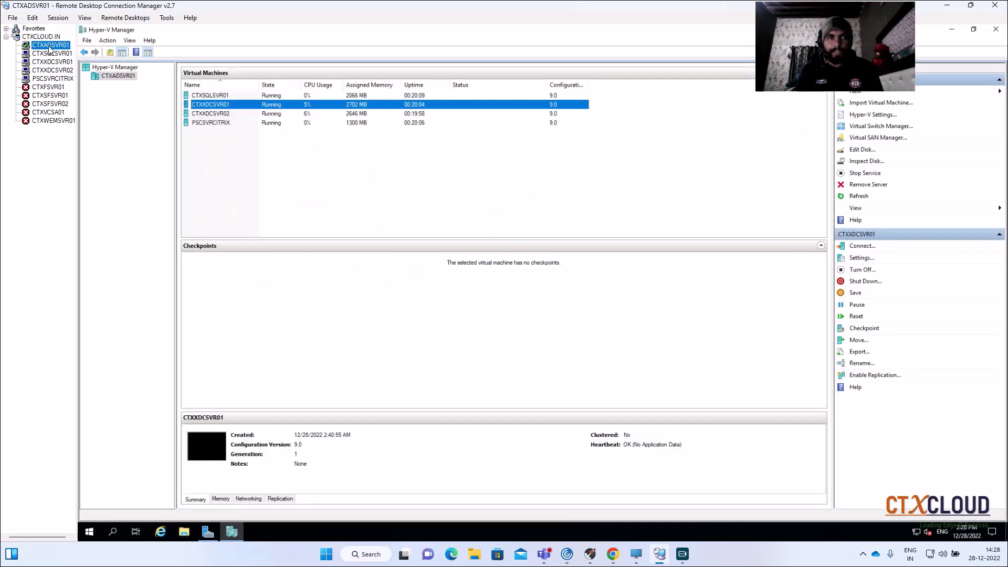
left_click(202, 116)
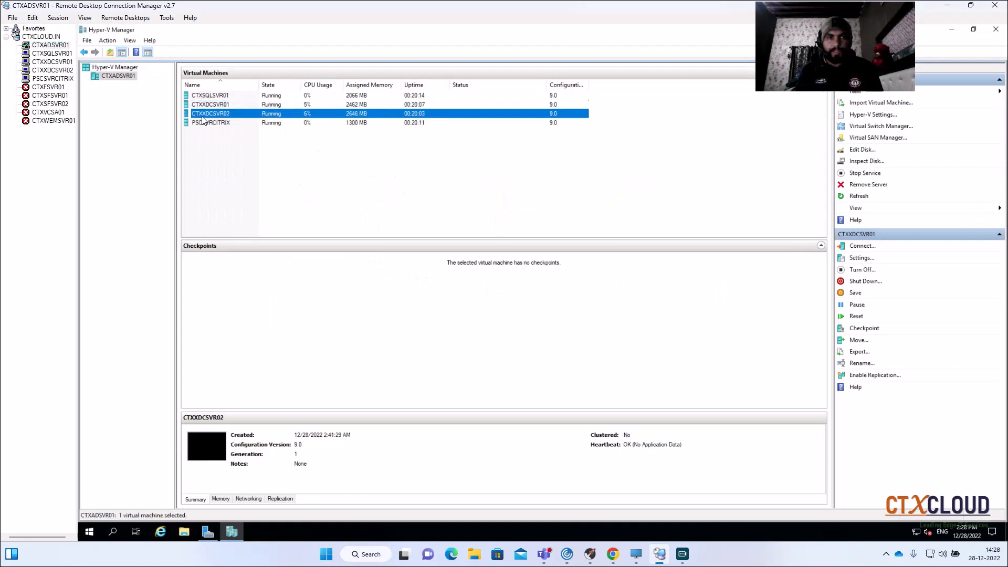
right_click(239, 116)
left_click(275, 136)
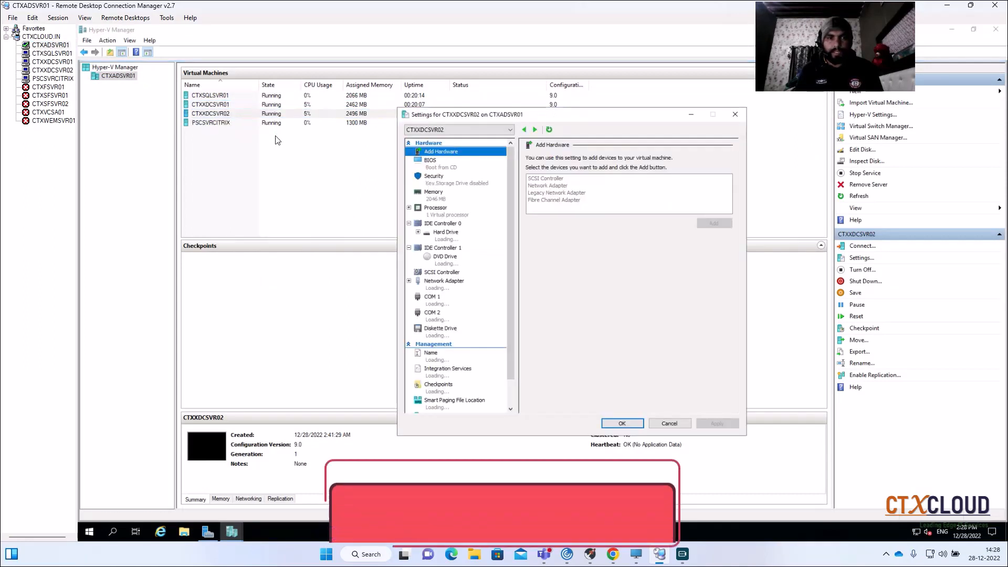
left_click(445, 257)
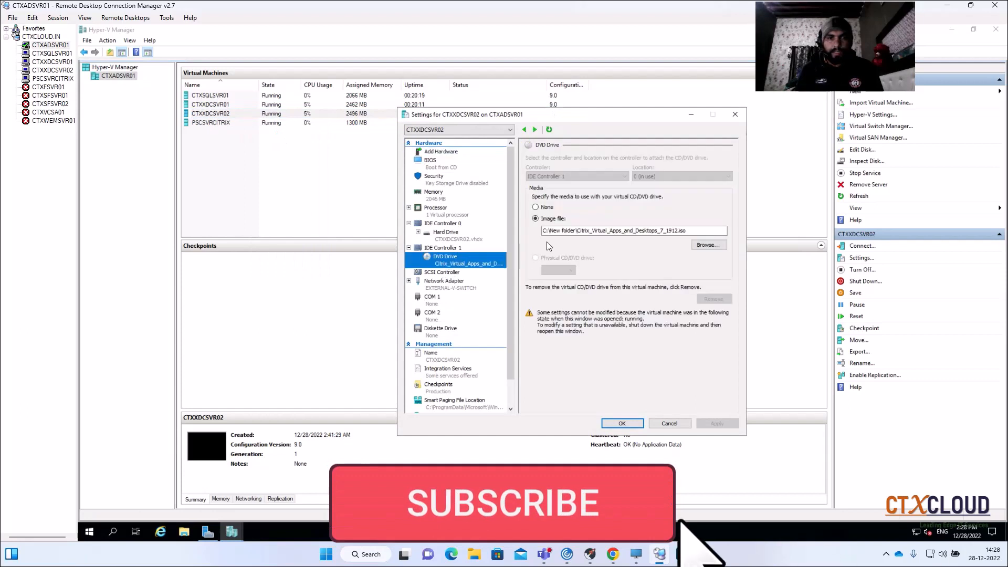
left_click(536, 208)
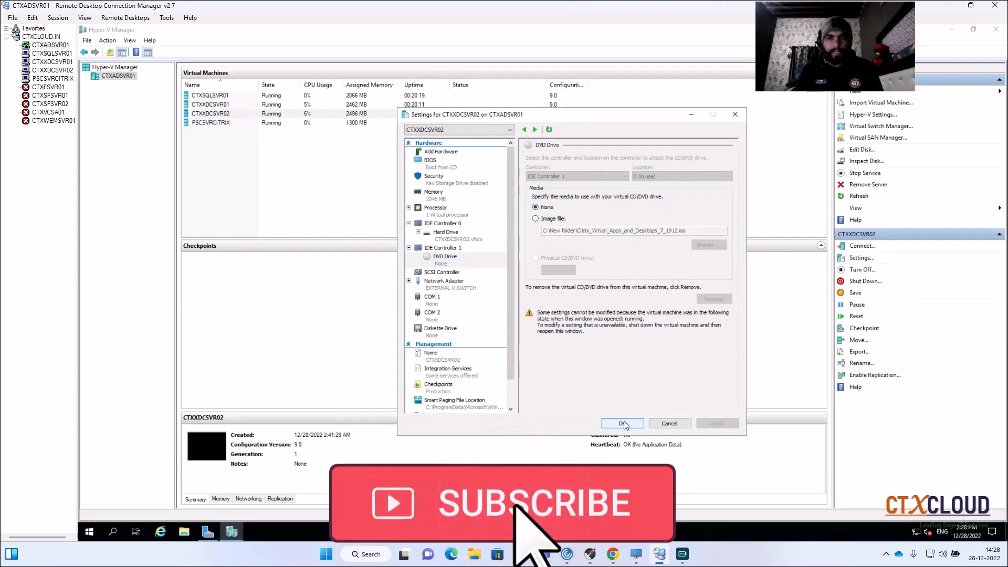
left_click(622, 424)
- Close File Explorer and Server Manager on CTXXDCSVR02, and close File Explorer on CTXXDCSVR01
left_click(51, 64)
left_click(51, 70)
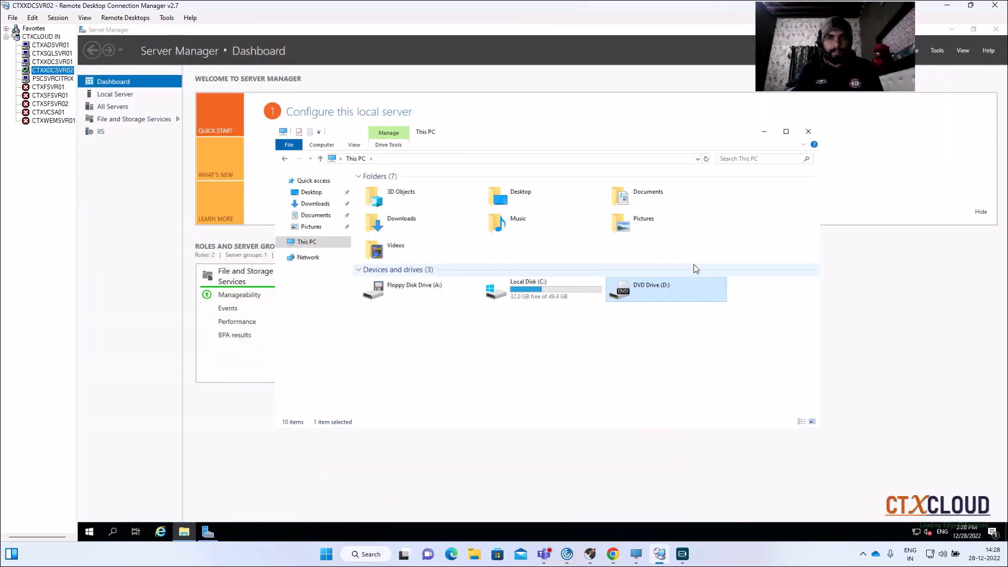
left_click(809, 132)
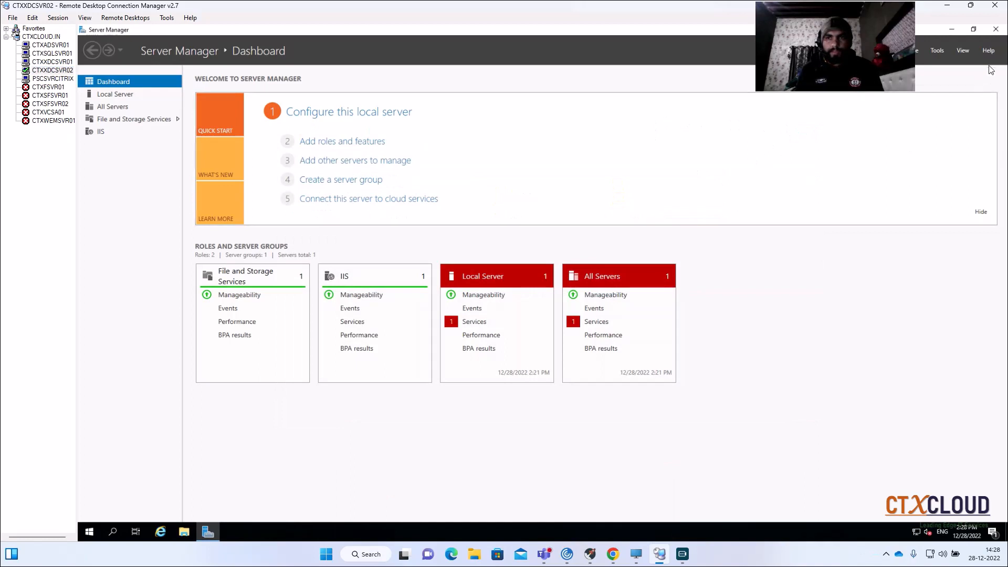
left_click(996, 30)
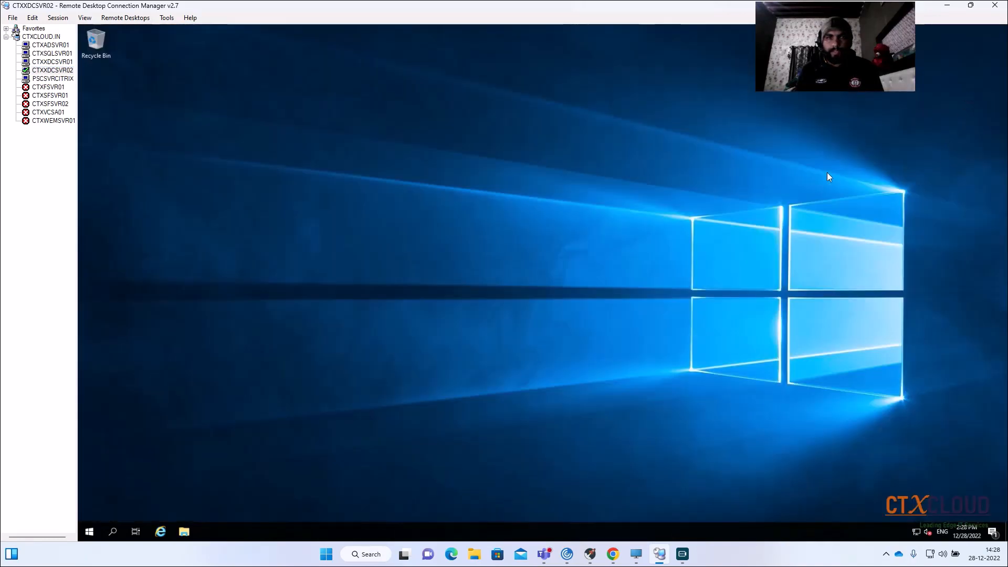
left_click(53, 62)
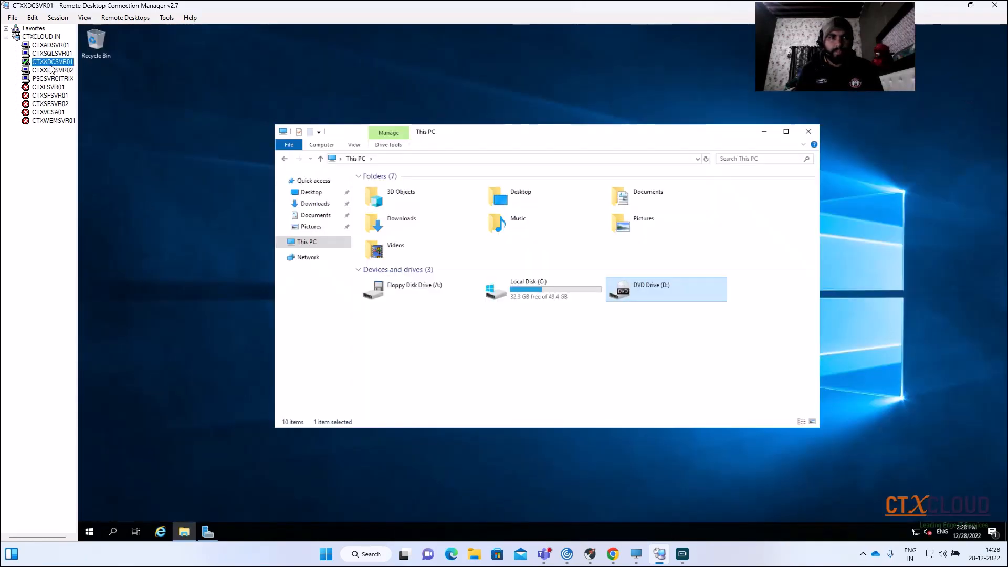
left_click(805, 130)
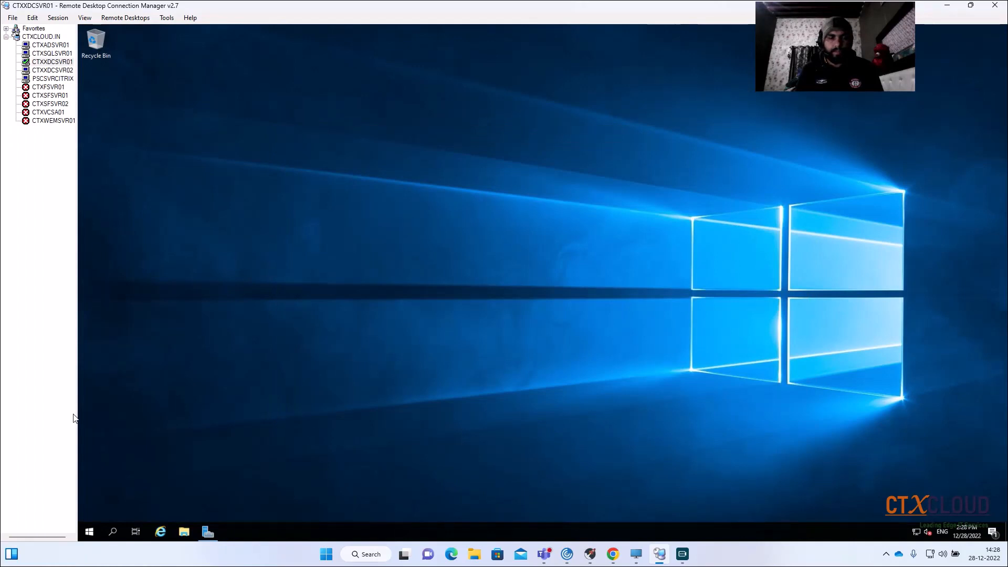
- Launch Citrix Studio on CTXXDCSVR01
left_click(88, 531)
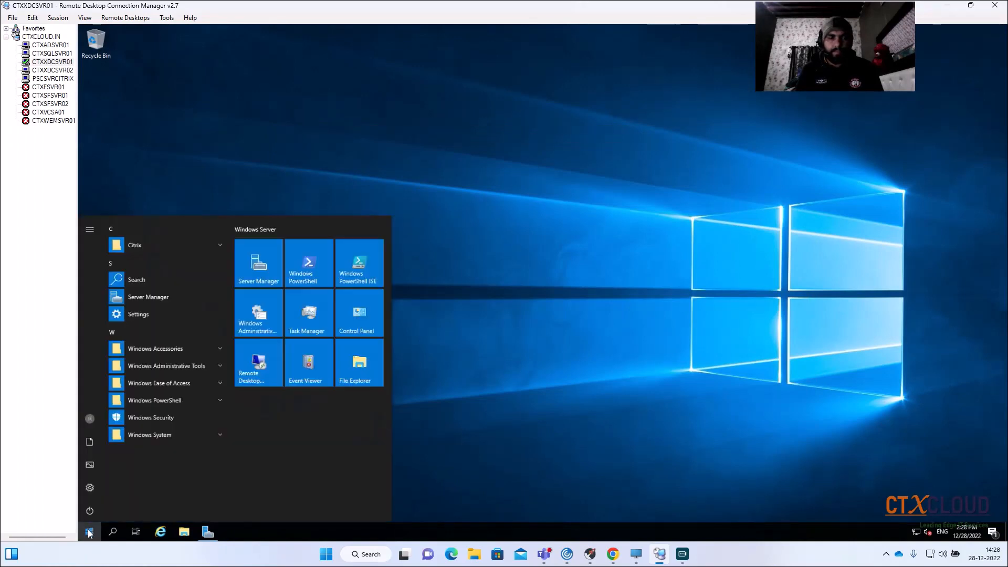
left_click(133, 250)
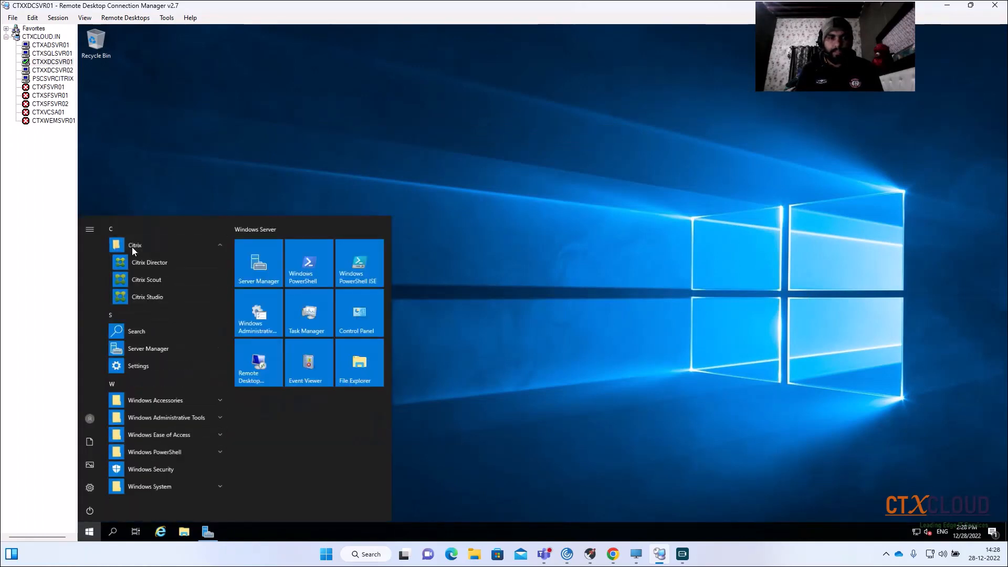
left_click(138, 301)
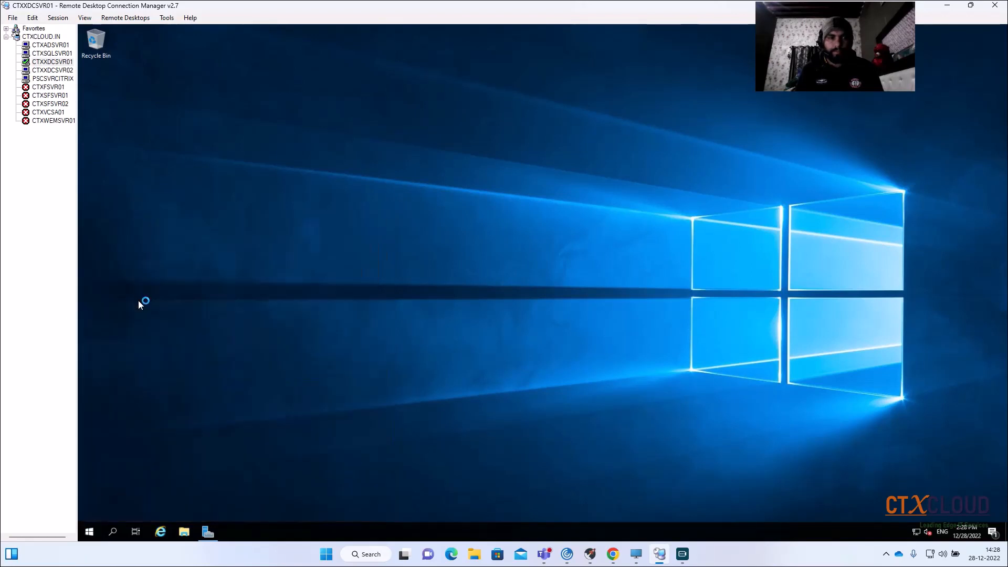
- Switch to the CTXXDCSVR02 session and check which Citrix programs are listed there
left_click(53, 72)
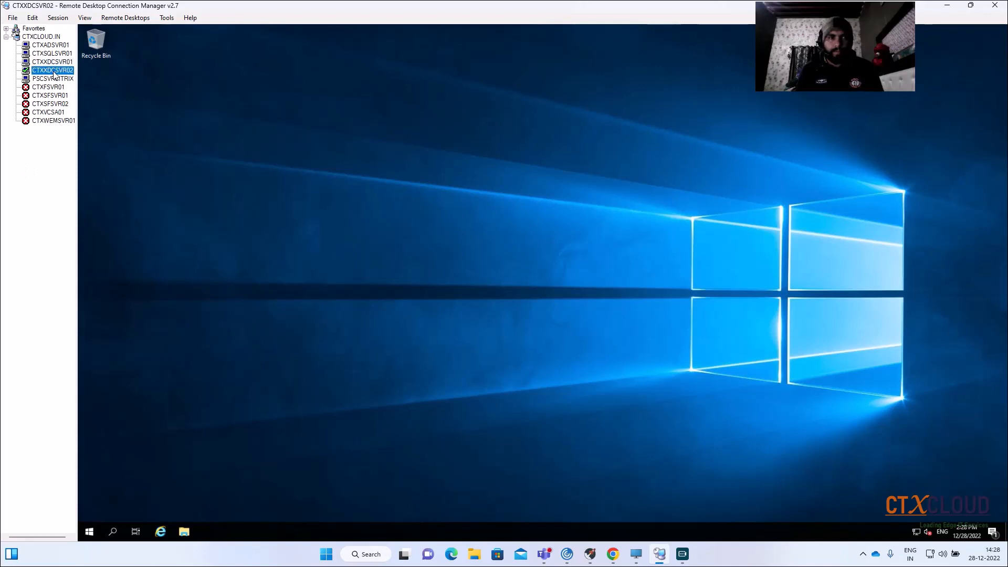
left_click(91, 533)
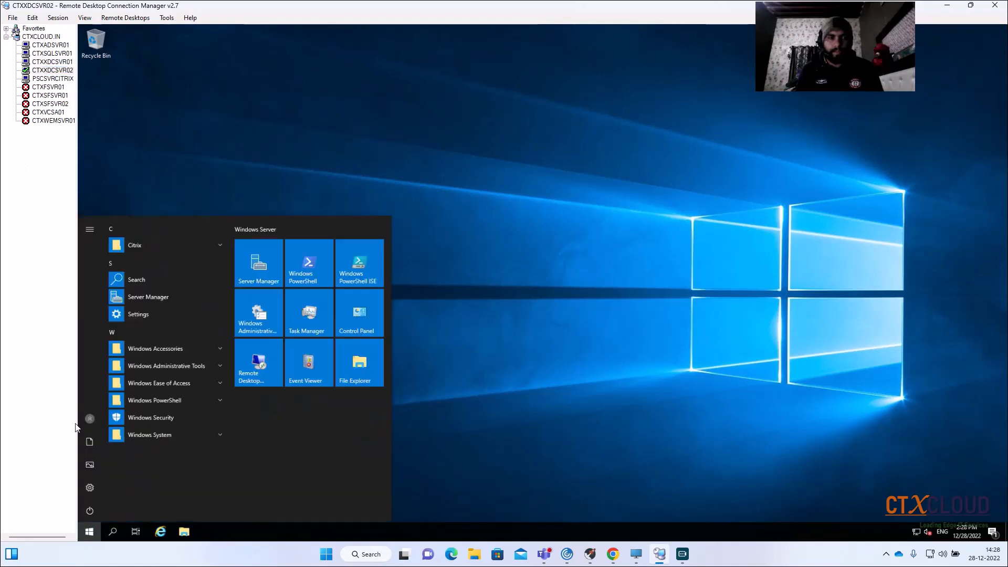
left_click(146, 250)
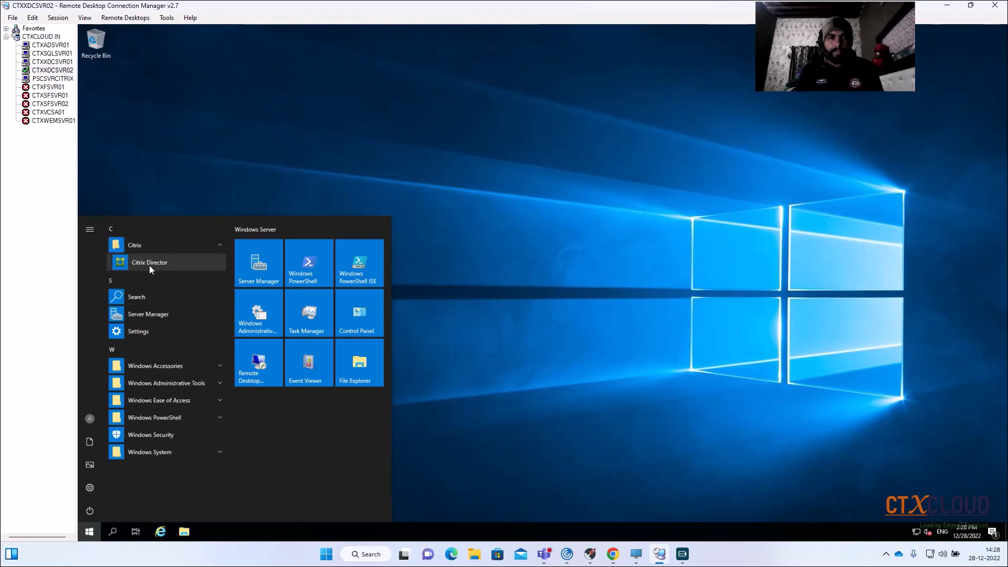
left_click(140, 247)
left_click(140, 248)
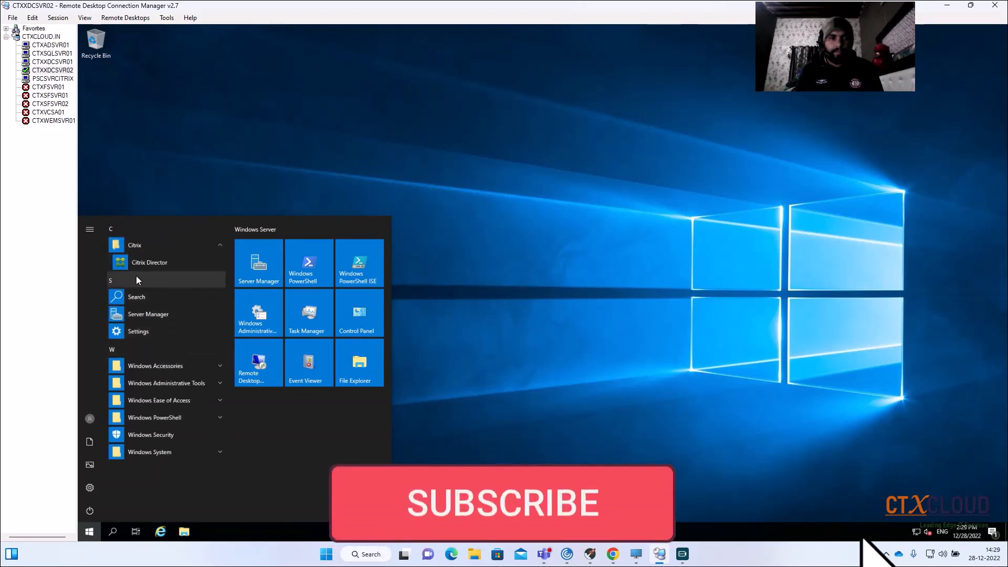
left_click(418, 407)
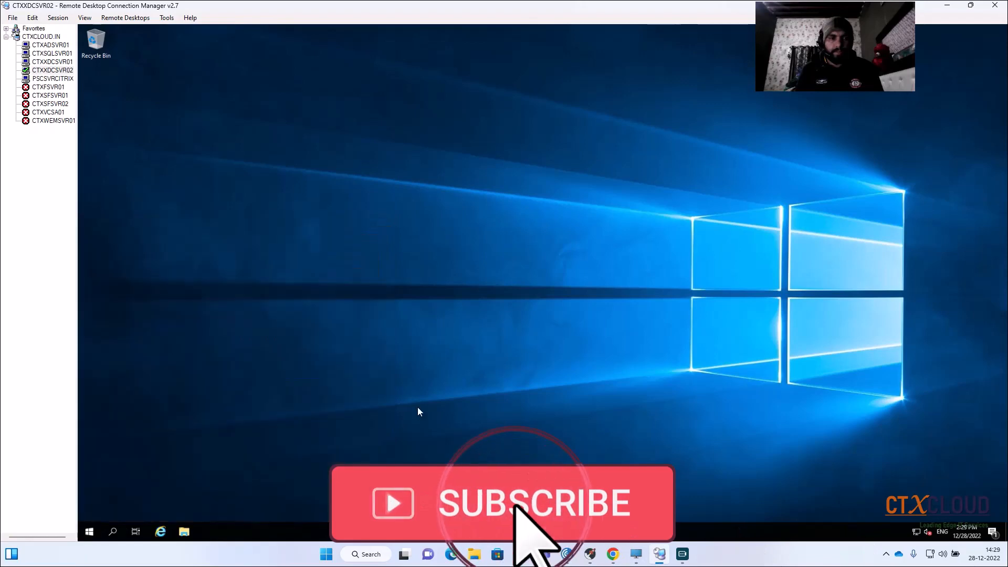
- Search for "studio" on CTXXDCSVR02 and launch Citrix Studio there
left_click(90, 531)
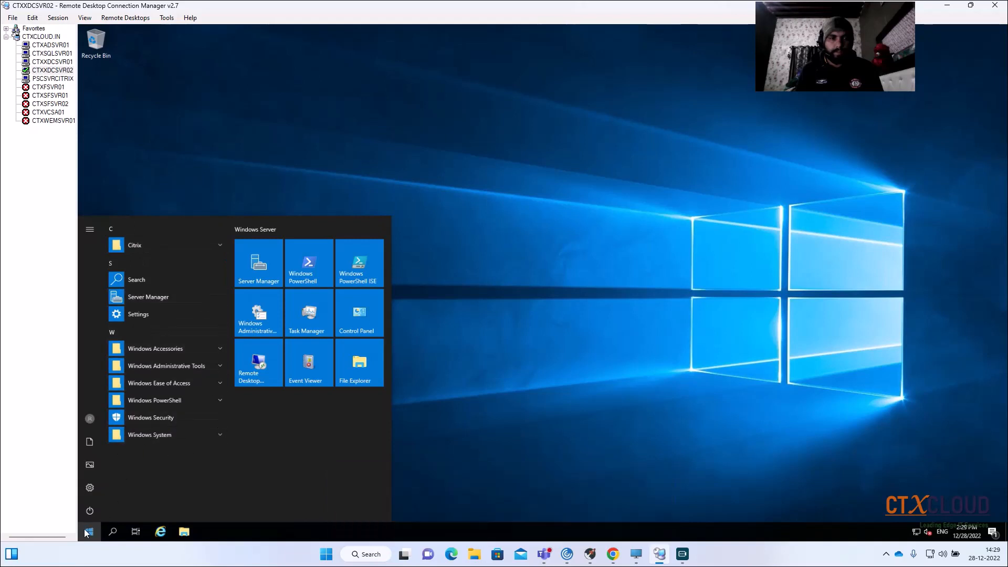
left_click(119, 531)
type("s")
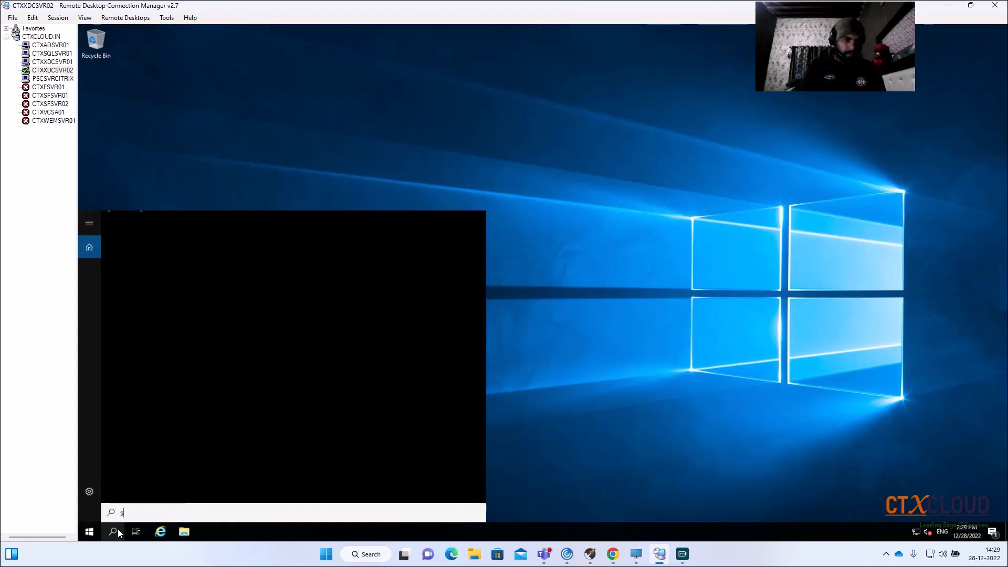
type("tudio")
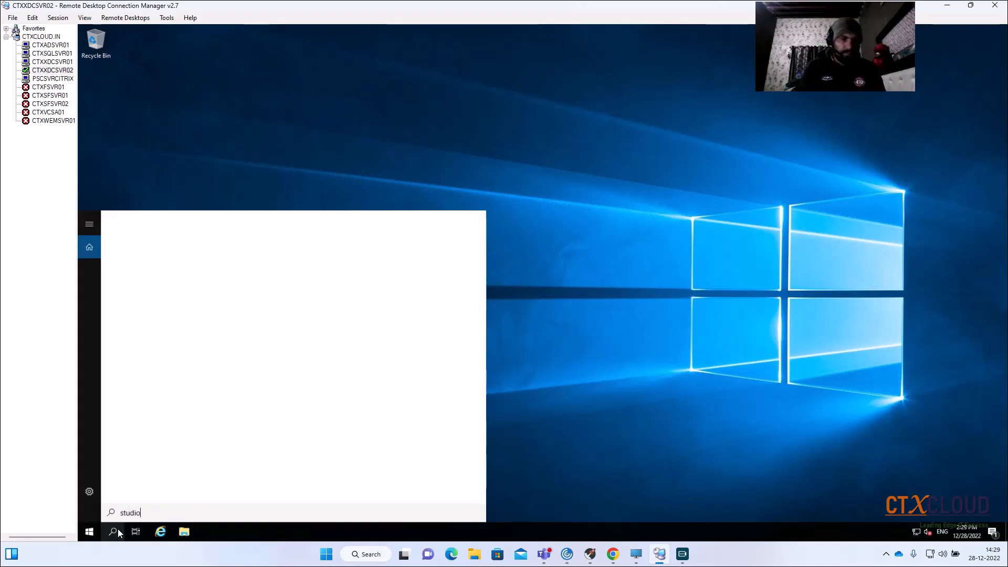
left_click(151, 265)
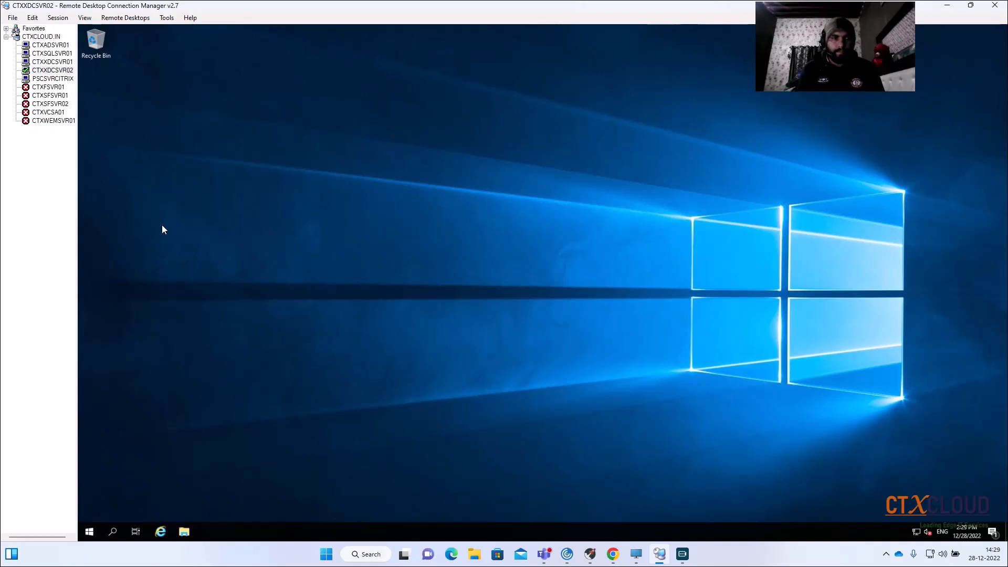
left_click(51, 63)
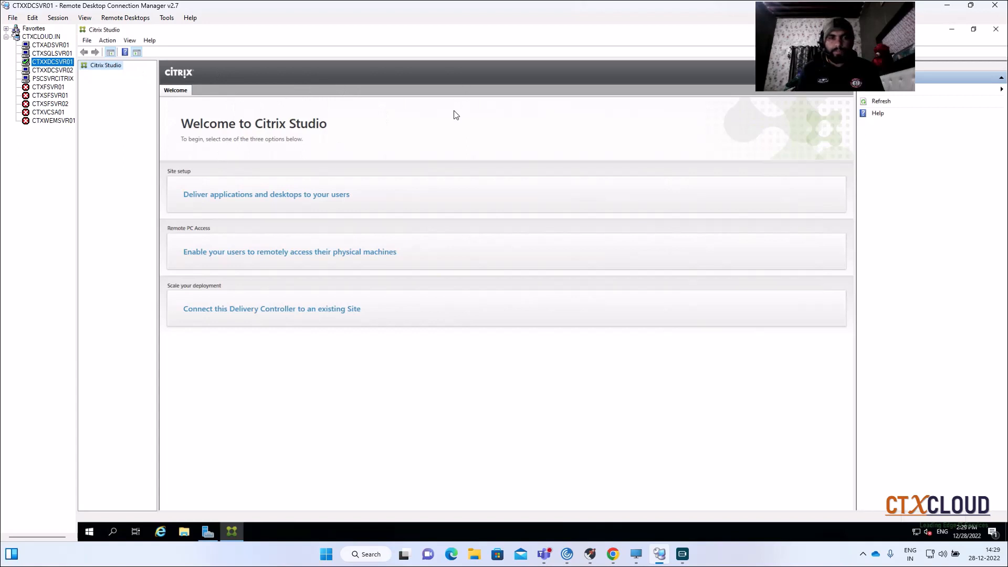
left_click(69, 71)
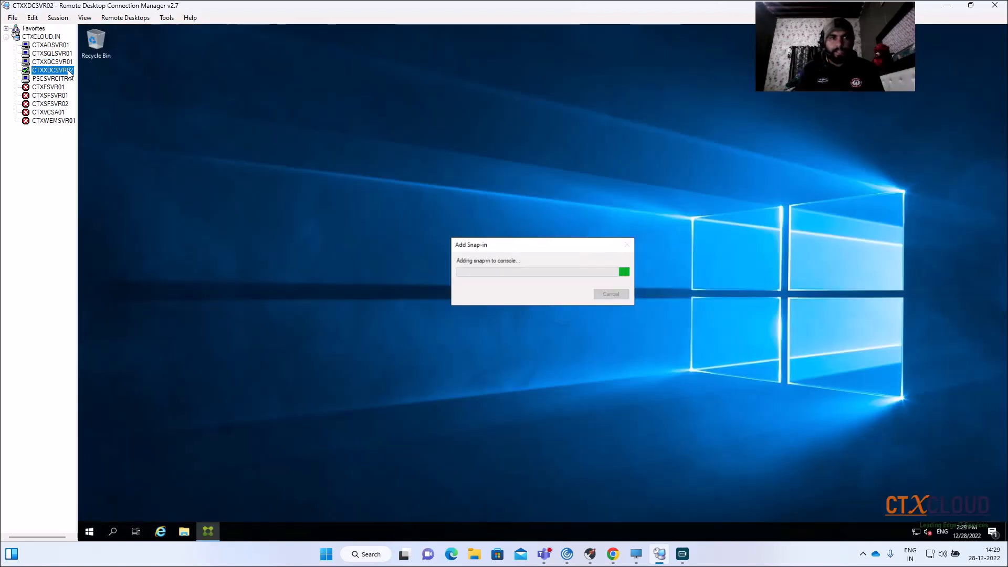
- On CTXXDCSVR01, start the site setup for delivering applications and desktops, and name the fully configured site CTX-EMEA-SITE
left_click(46, 63)
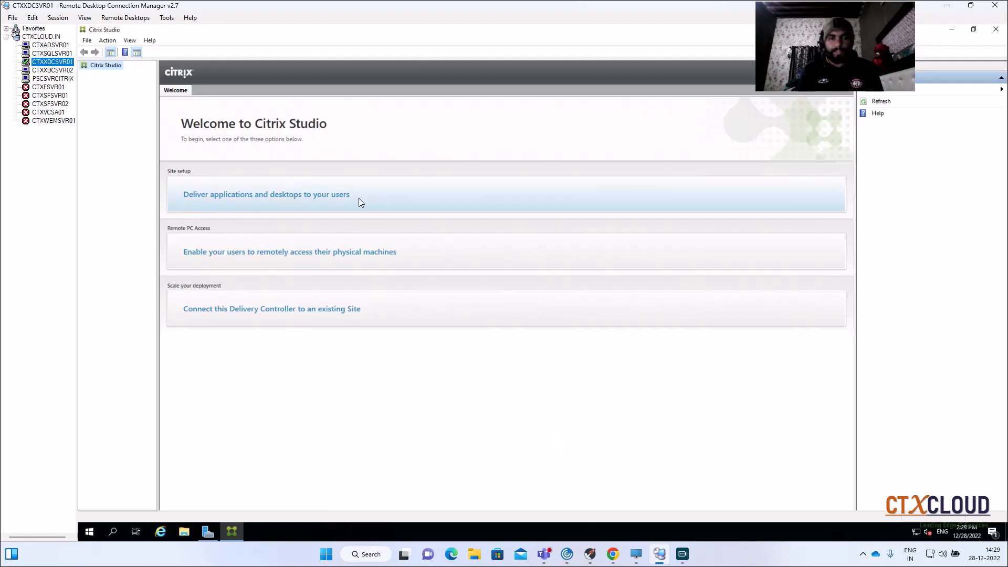
left_click(333, 195)
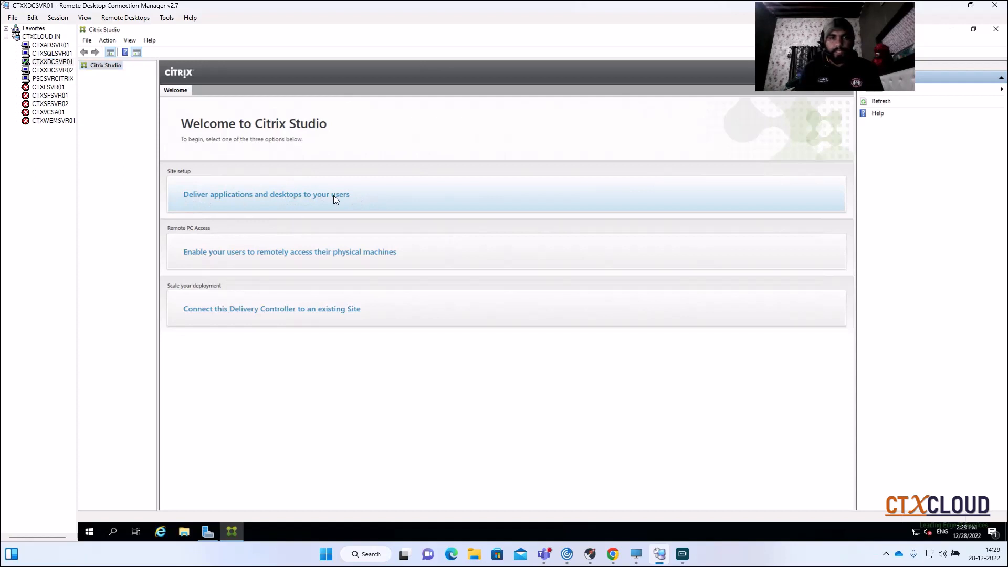
left_click(335, 197)
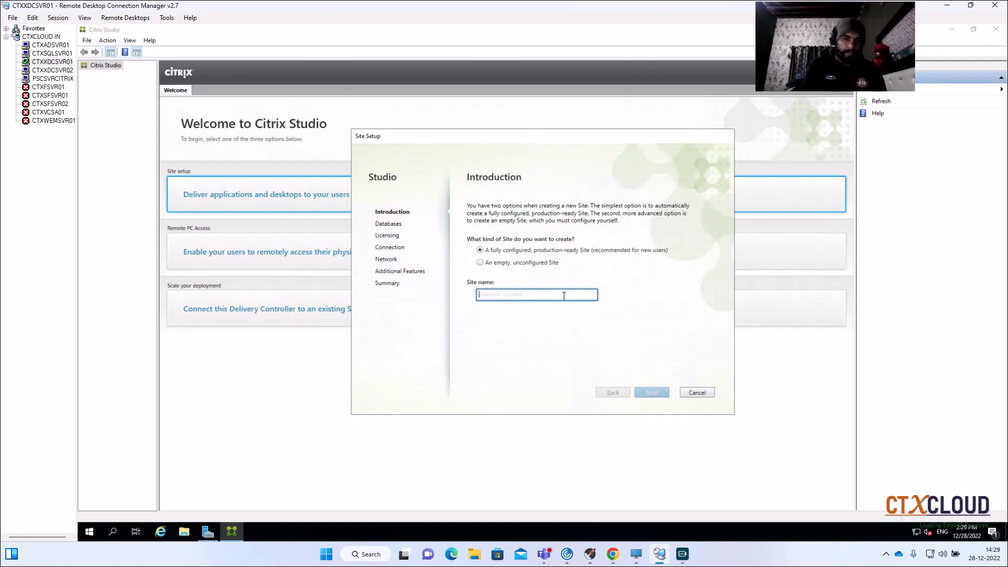
type("C")
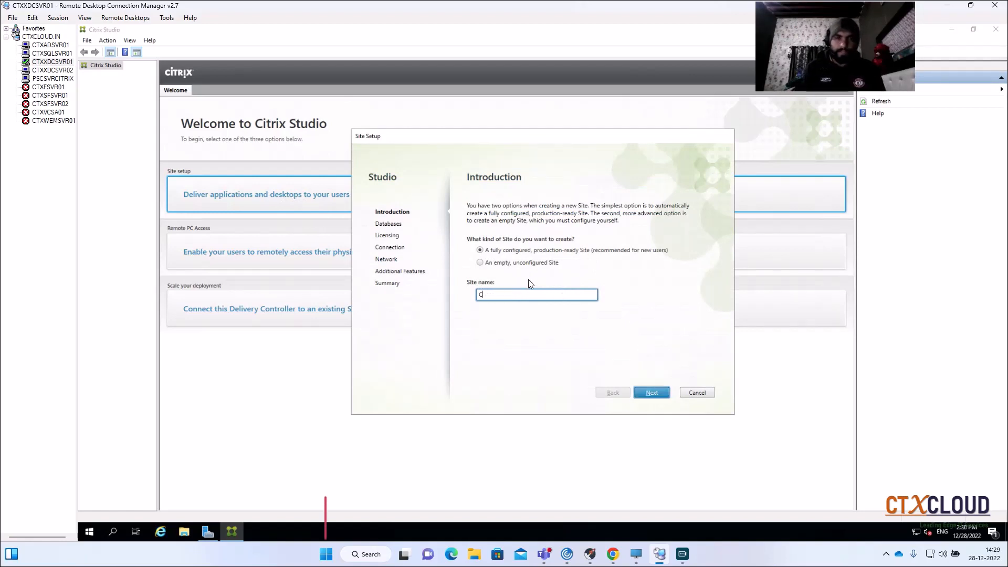
type("TX")
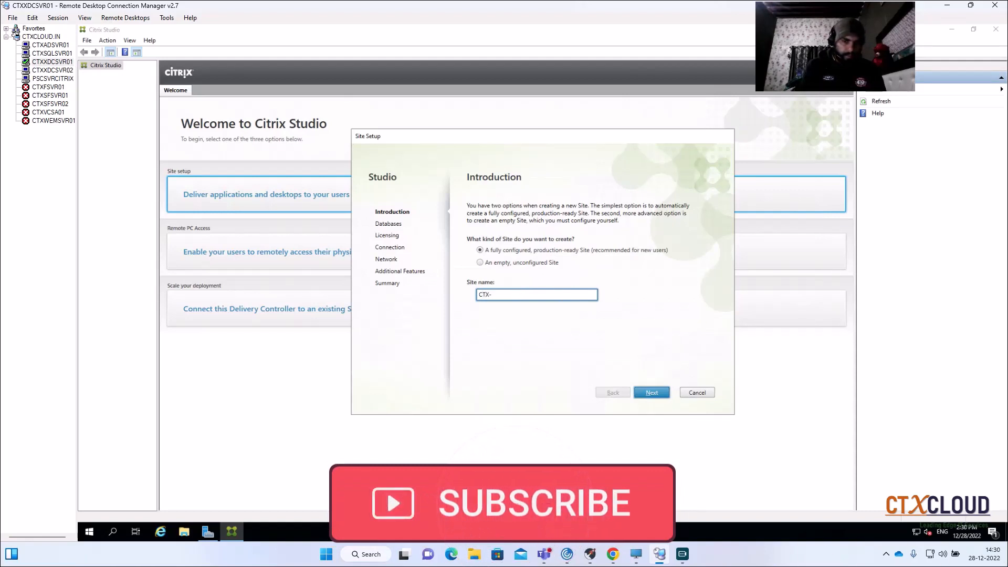
type("-EMEA-SITE")
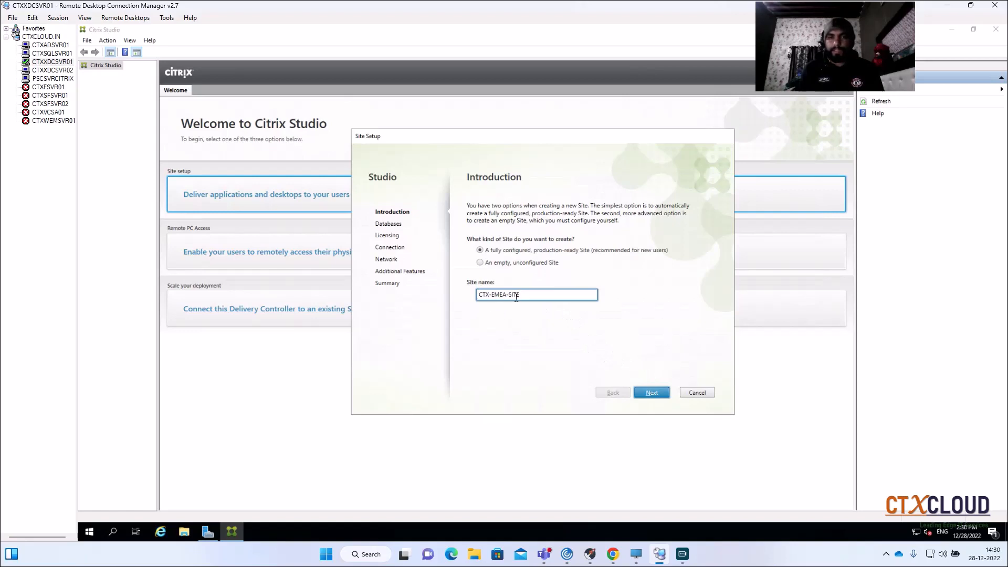
left_click(652, 394)
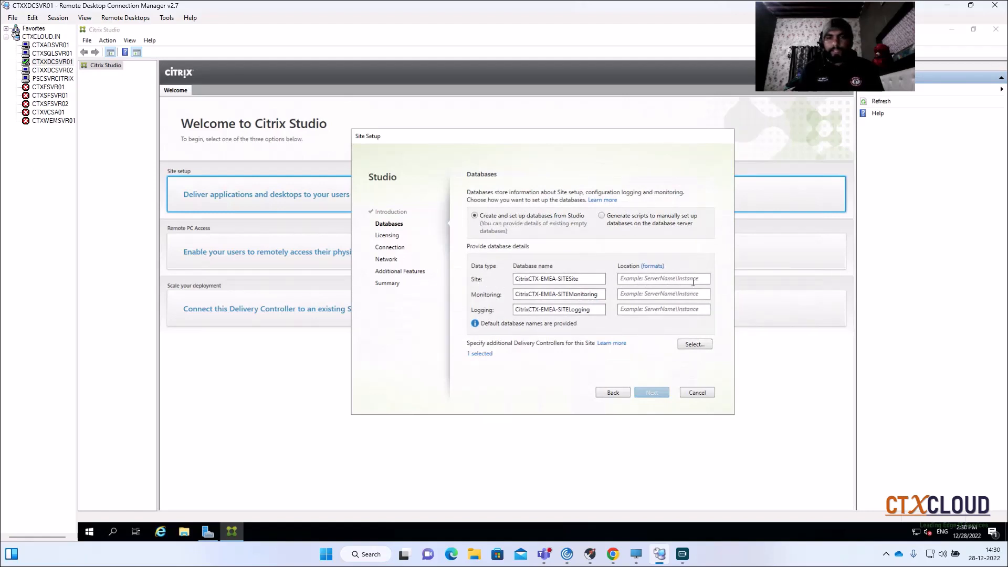
- Copy the SQL server's name from the CTXSQLSVR01 server properties for use as the database location
left_click(632, 280)
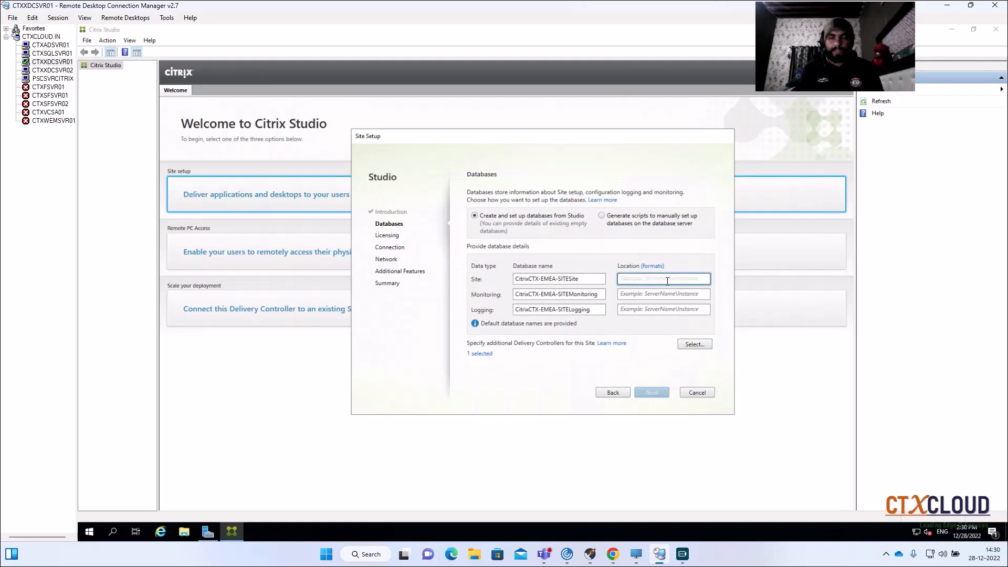
left_click(52, 55)
right_click(52, 54)
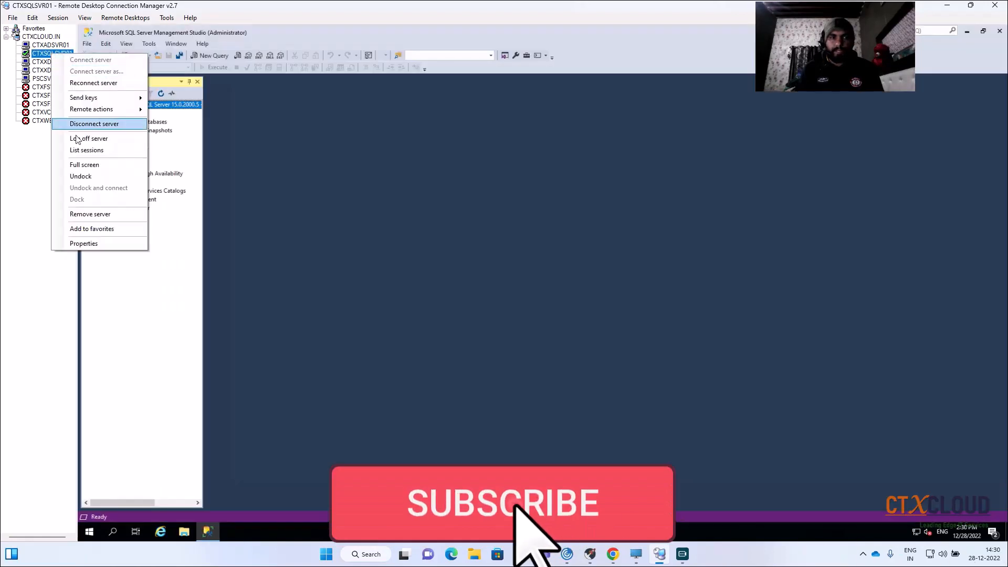
left_click(89, 243)
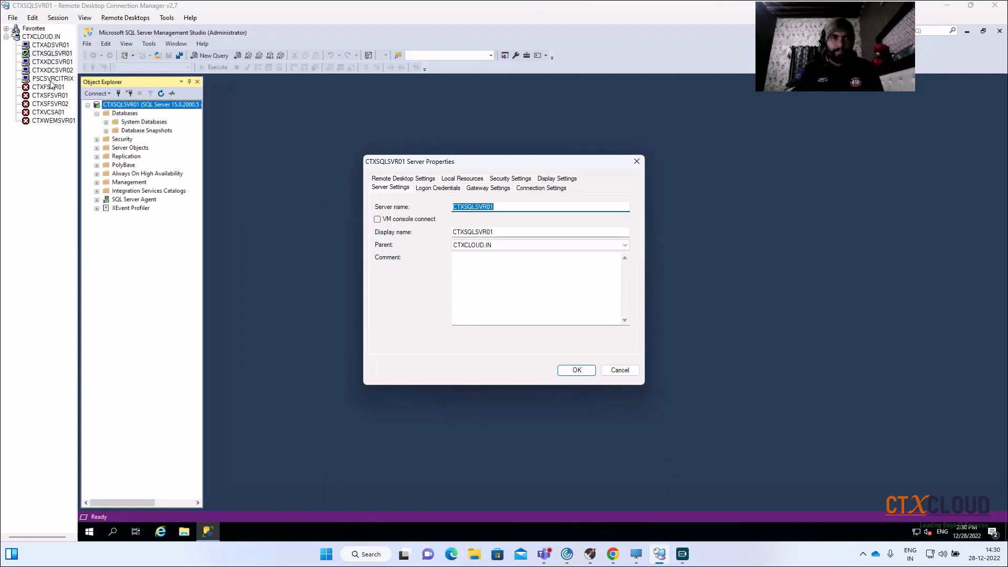
left_click(52, 66)
left_click(45, 63)
left_click(576, 372)
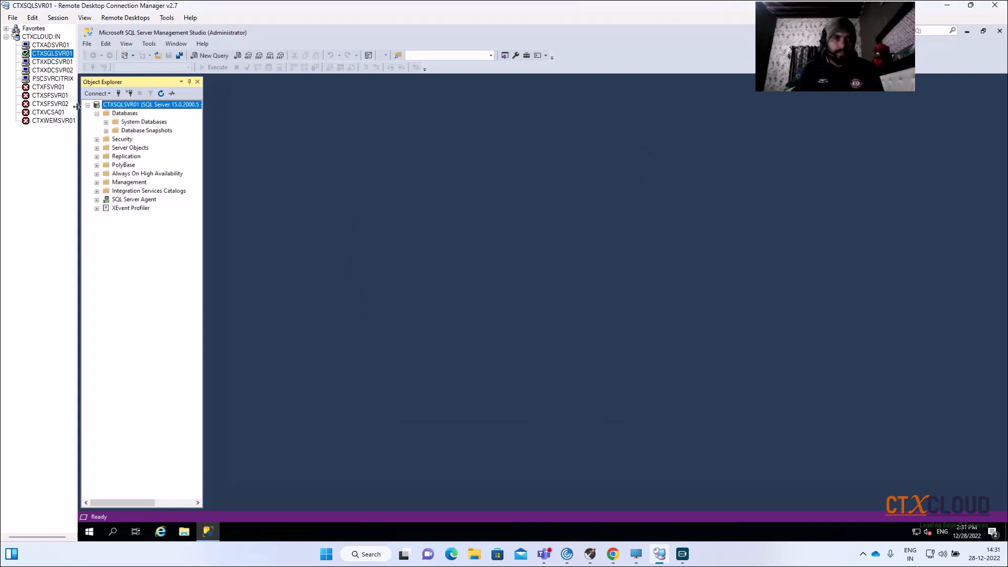
- In the site setup on CTXXDCSVR01, set the Site, Monitoring and Logging database locations to CTXSQLSVR01
left_click(52, 62)
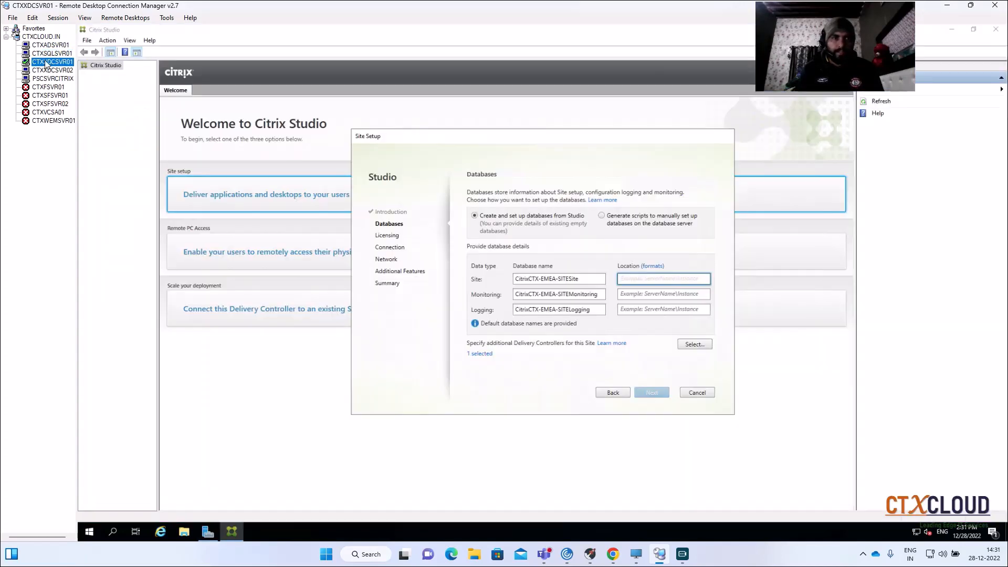
left_click(633, 281)
type("CTXSQLSVR01")
left_click(636, 294)
type("CTXSQLSVR01")
left_click(638, 309)
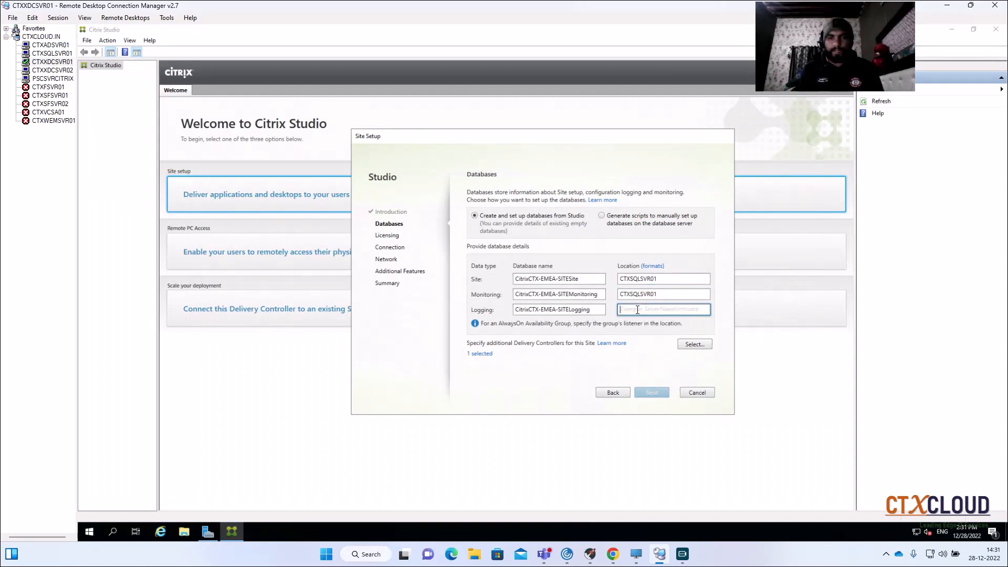
type("CTXSQLSVR01")
- Try to continue with the Site, Monitoring and Logging database locations set to CTXSQLSVR01\MSSQLSERVER
left_click(663, 279)
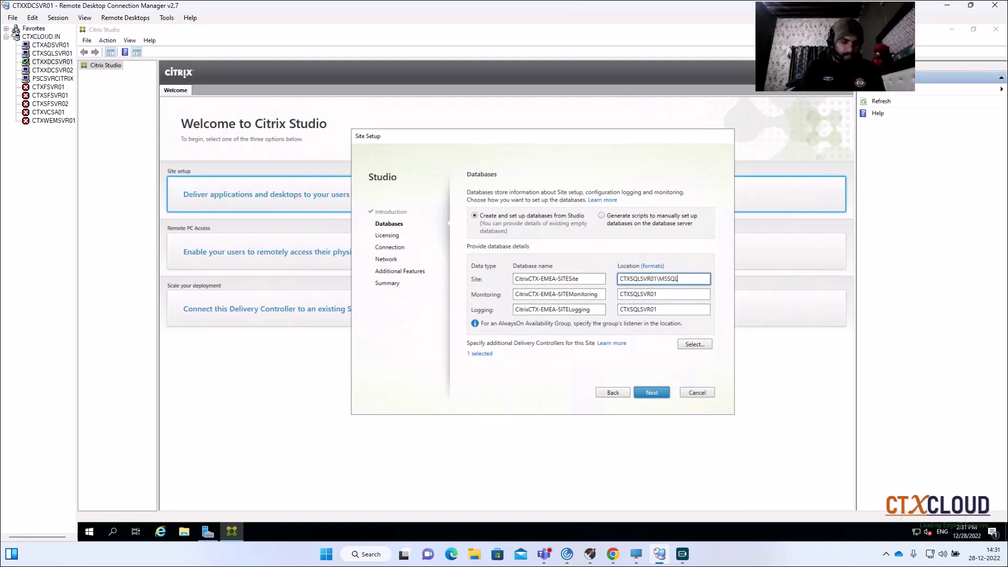
type("\\MSSQLSERVER")
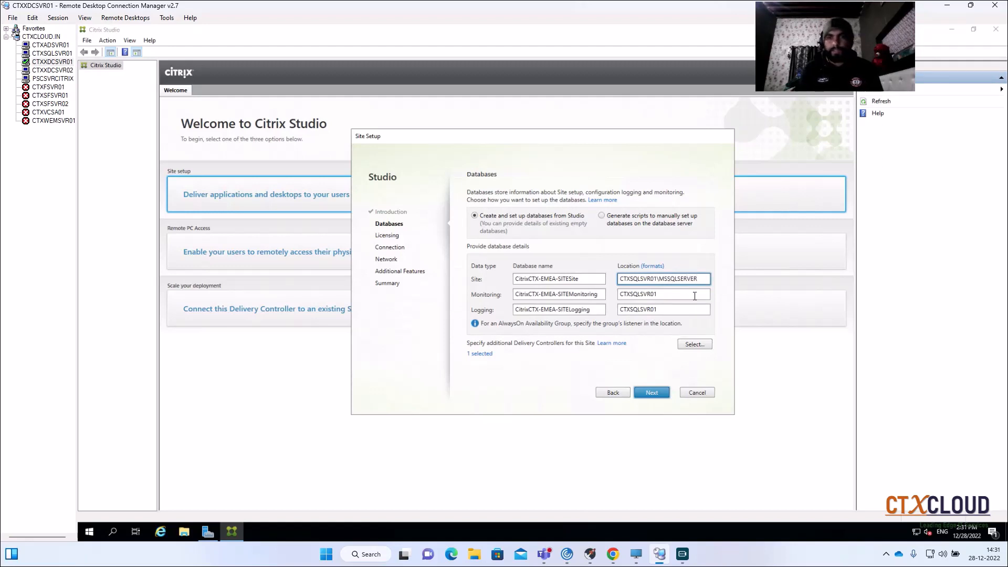
left_click_drag(703, 279, 596, 279)
key("ctrl+c")
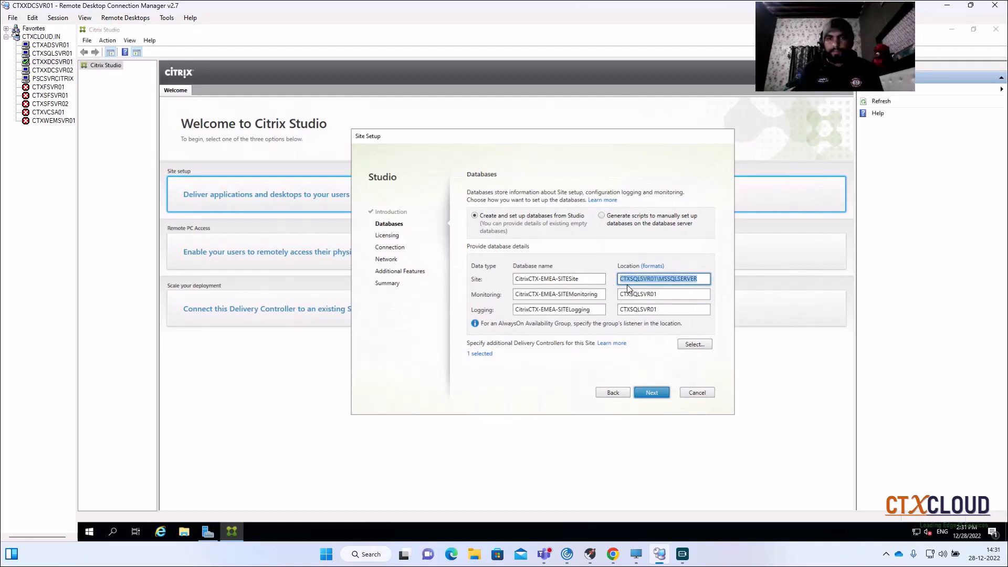
left_click_drag(669, 294, 565, 297)
key("BackSpace")
key("ctrl+v")
left_click_drag(656, 309, 552, 320)
key("ctrl+v")
left_click(652, 394)
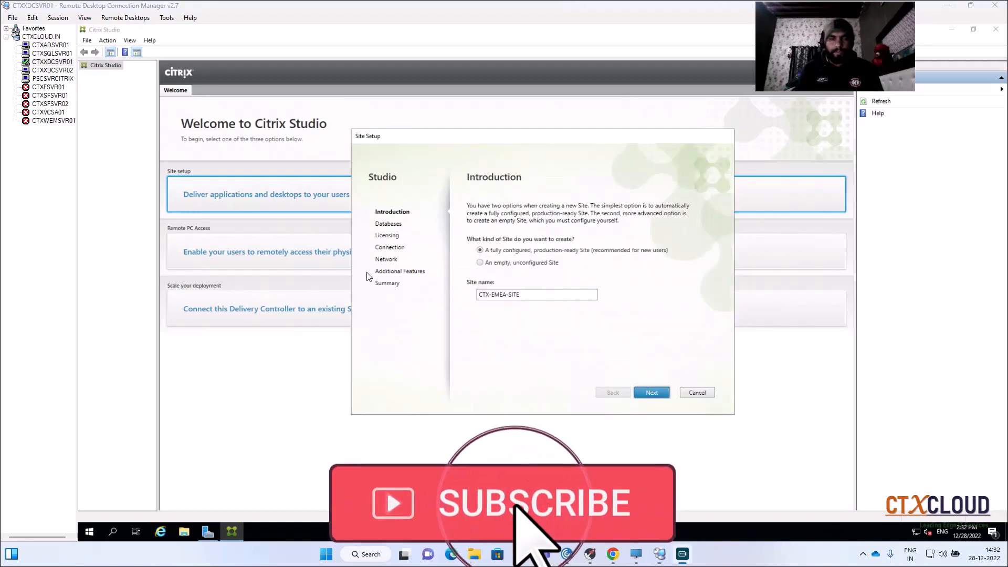
- Return to the site setup on CTXXDCSVR01 and continue to Licensing with CTXSQLSVR01.ctxcloud.in as the location of all three databases
left_click(49, 55)
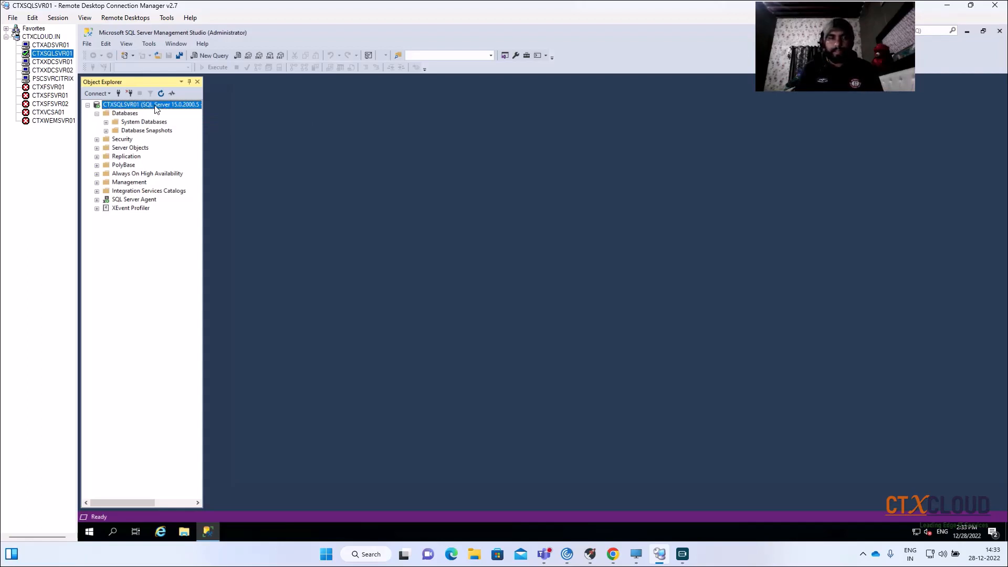
left_click(49, 63)
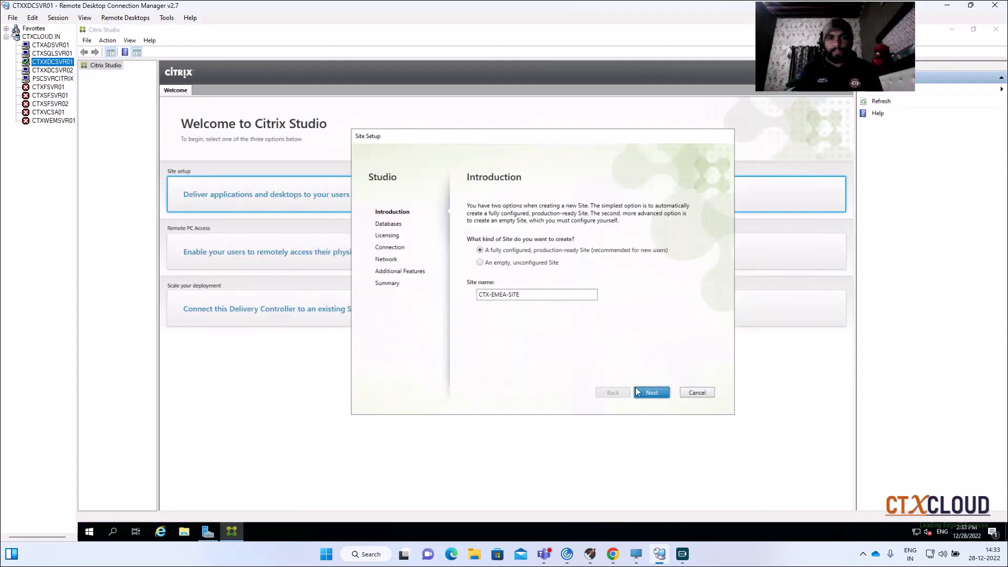
left_click(645, 399)
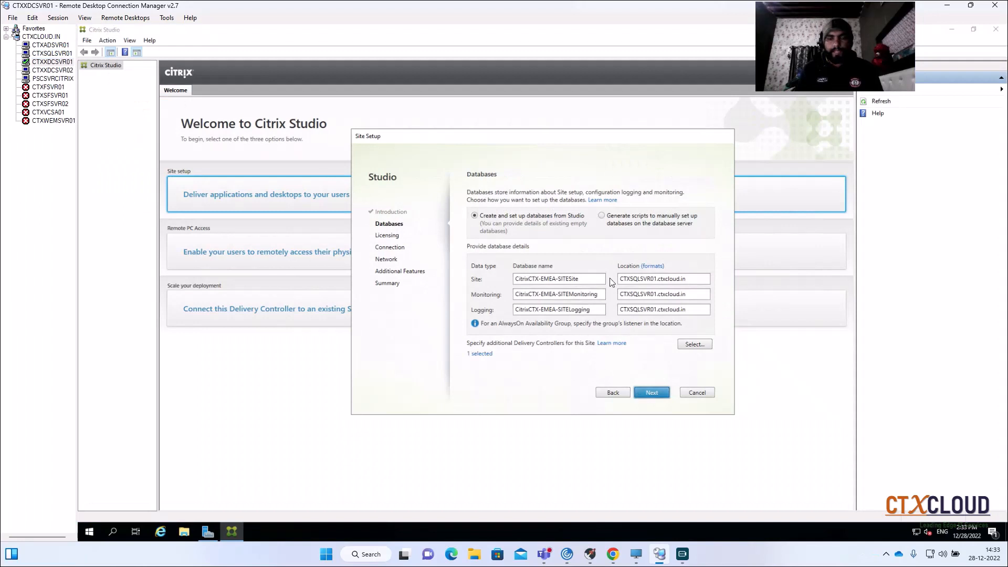
left_click(664, 278)
left_click(697, 278)
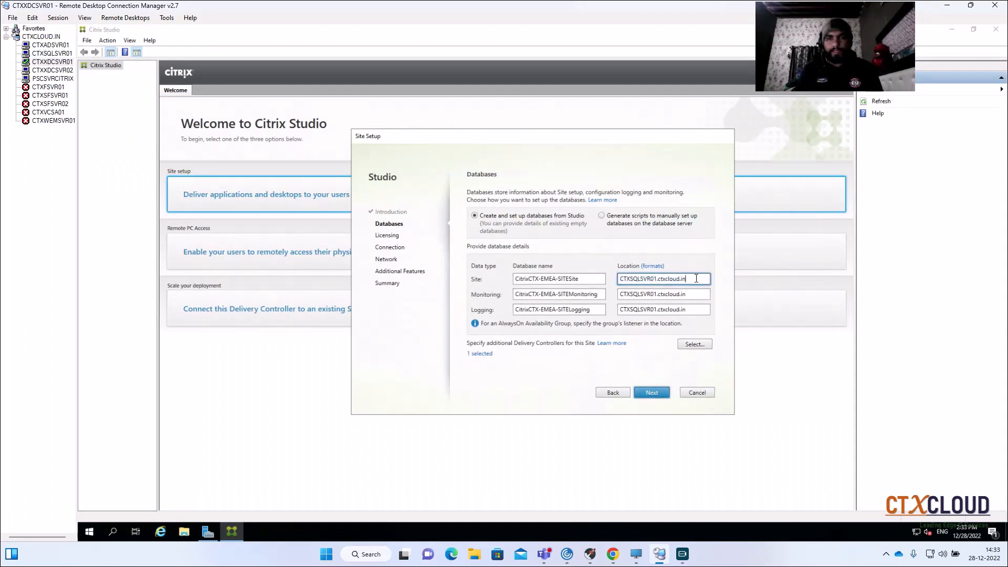
left_click_drag(695, 279, 622, 281)
left_click(627, 282)
left_click(650, 392)
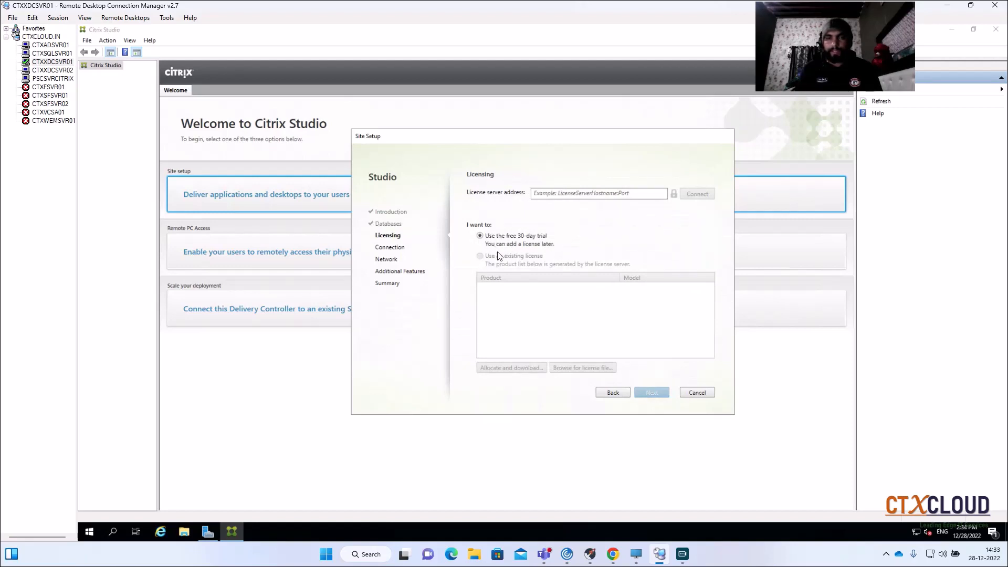
- Copy the license server's name from the PSCSVRCITRIX server properties for use as the license server address
left_click(558, 196)
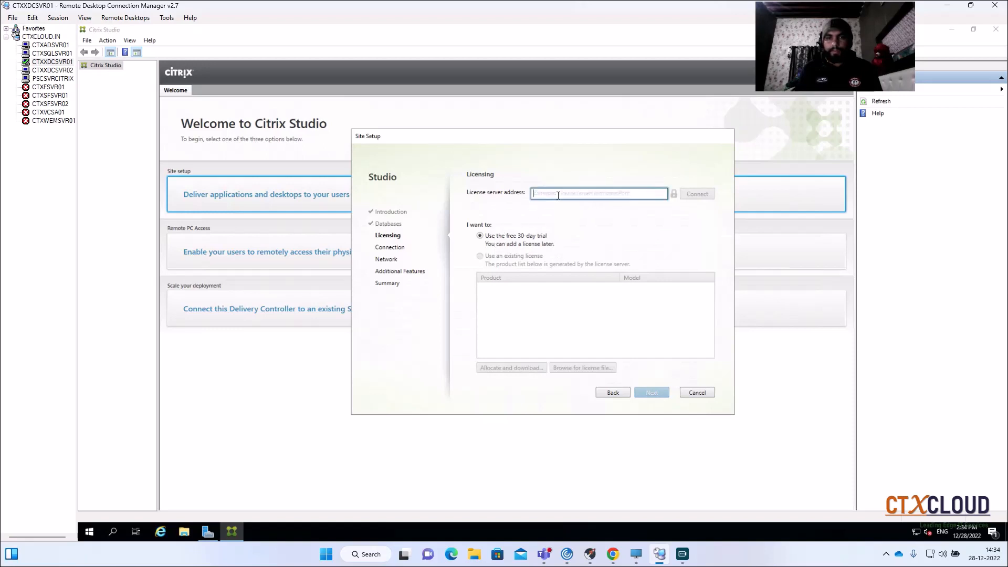
left_click(39, 80)
right_click(39, 80)
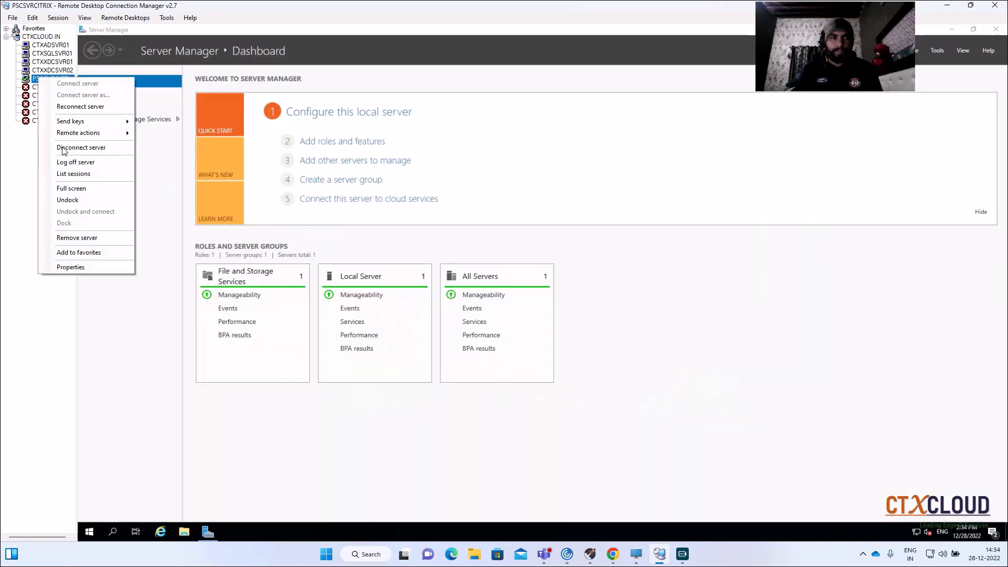
left_click(65, 267)
key("ctrl+c")
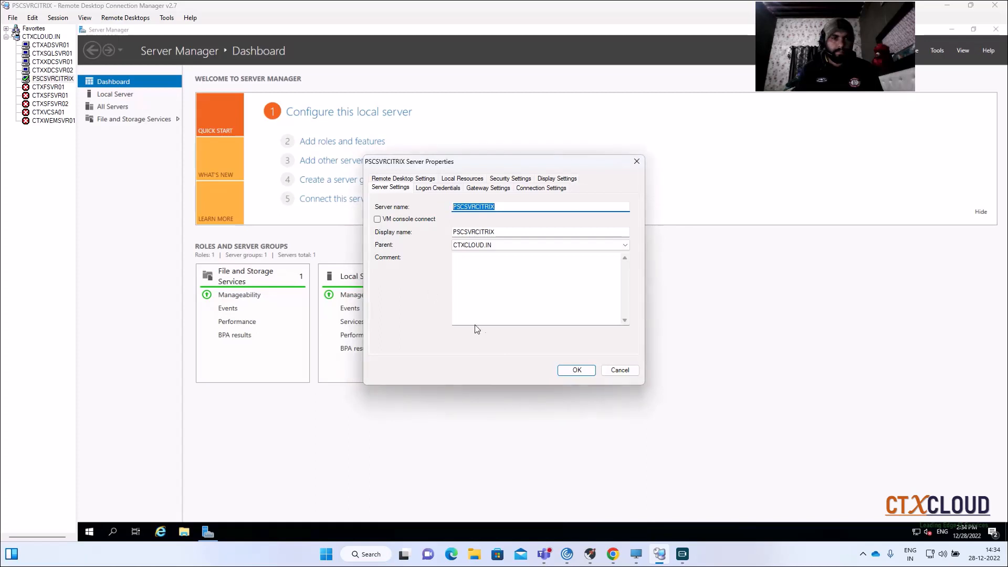
left_click(581, 376)
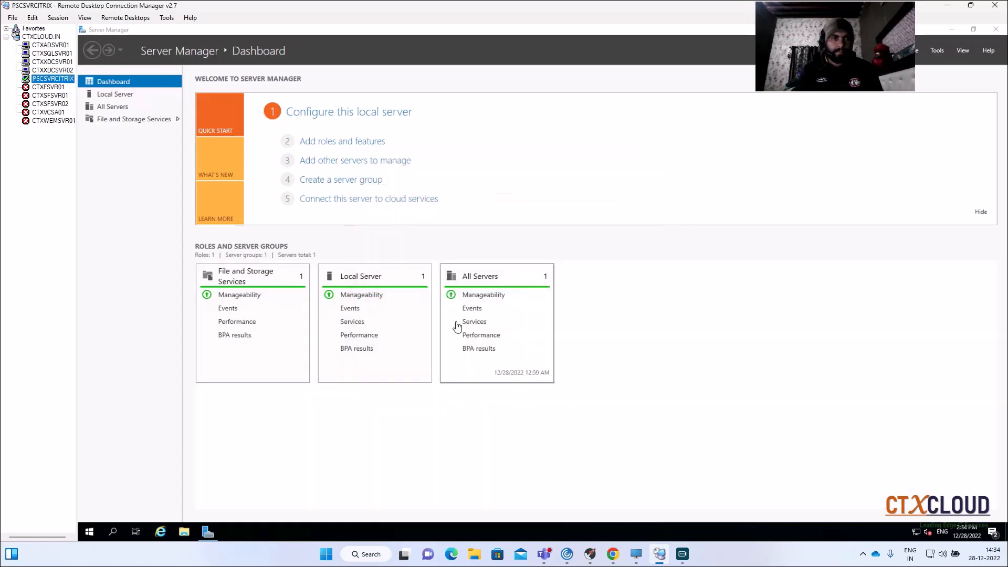
- In the site setup on CTXXDCSVR01, set the license server address to PSCSVRCITRIX:27000 and connect to it
left_click(52, 63)
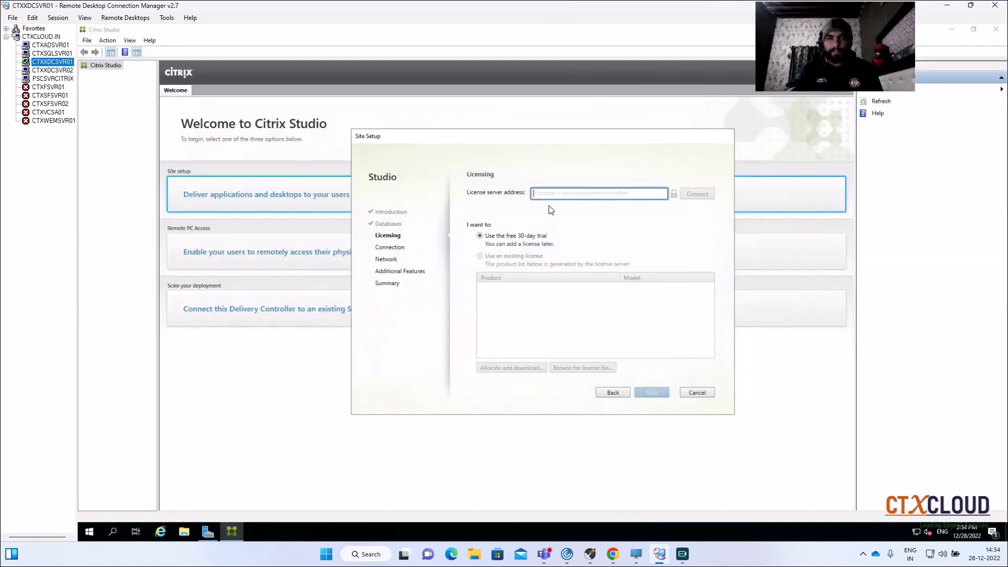
key("ctrl+v")
type(":")
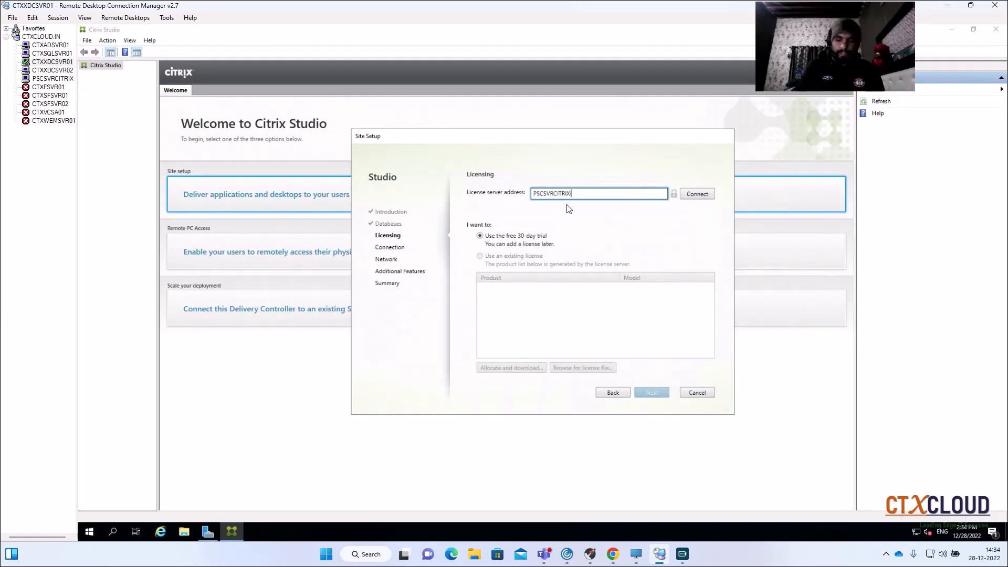
type("27000")
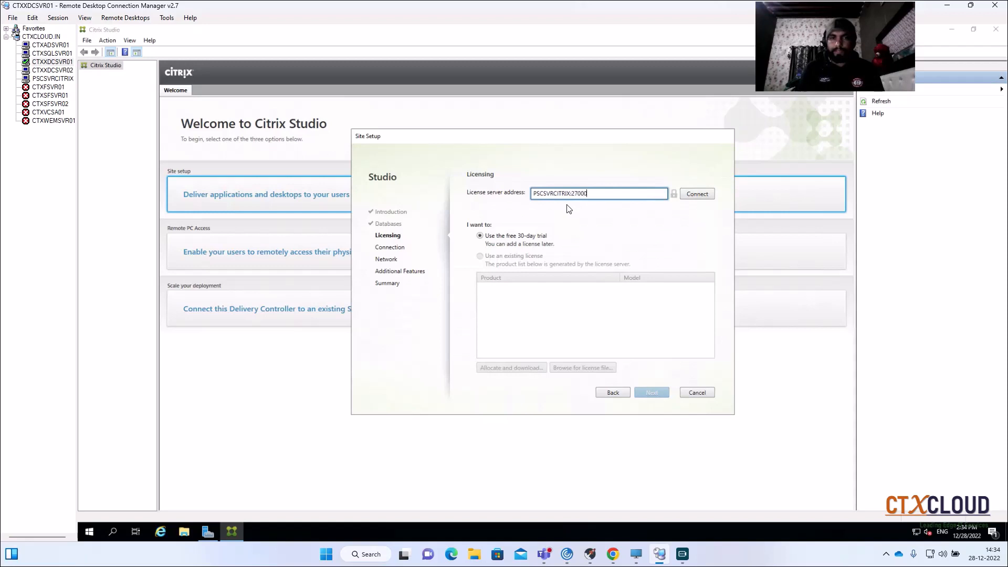
left_click(689, 198)
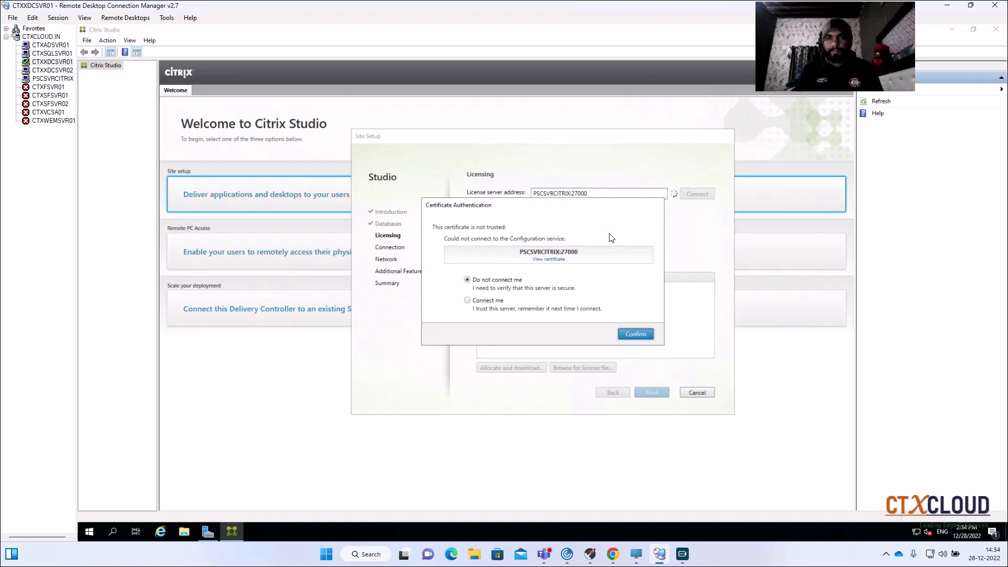
- Trust the license server's certificate and continue to Connection with the existing Citrix XenDesktop Enterprise license
left_click(468, 301)
left_click(636, 334)
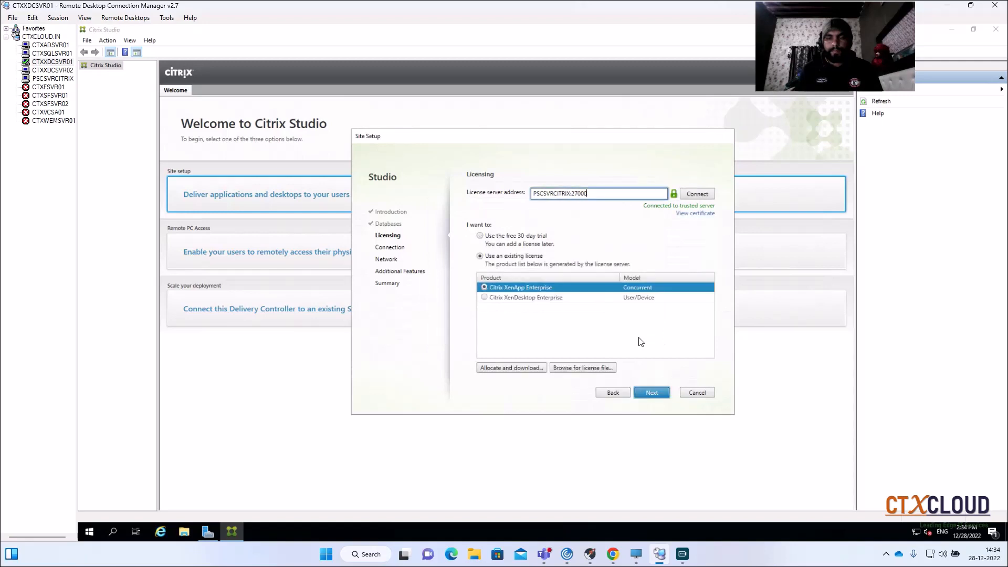
left_click(484, 298)
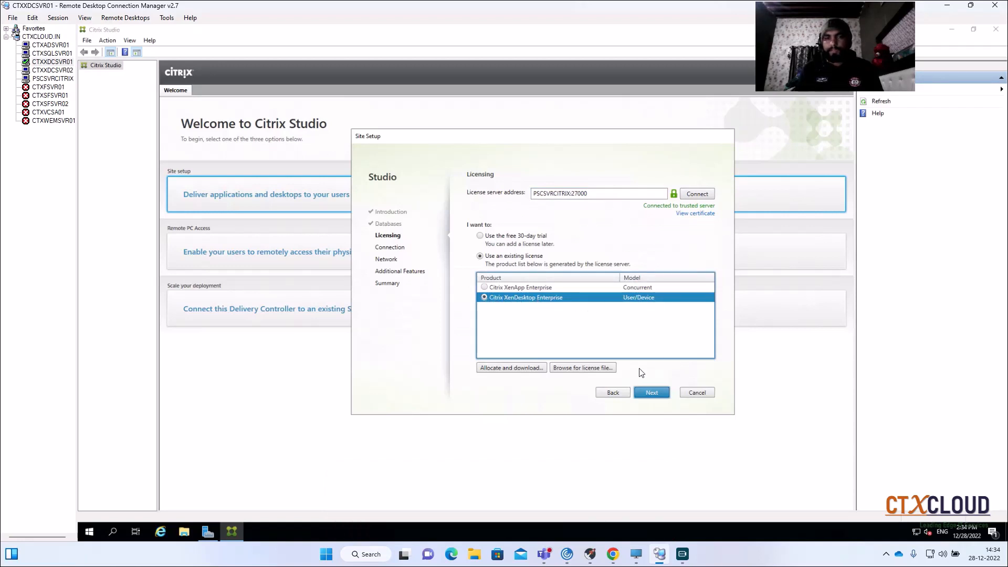
left_click(647, 392)
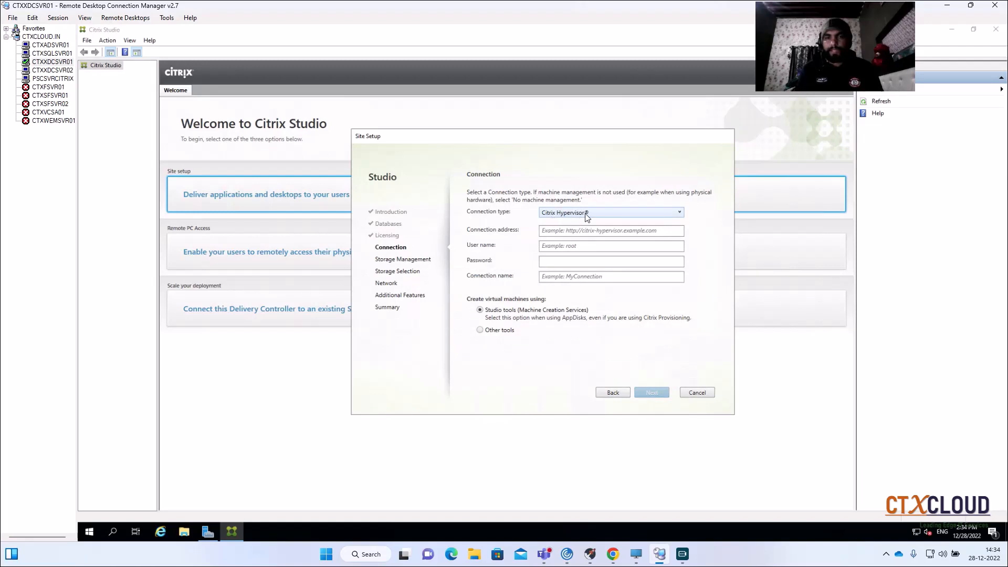
left_click(573, 231)
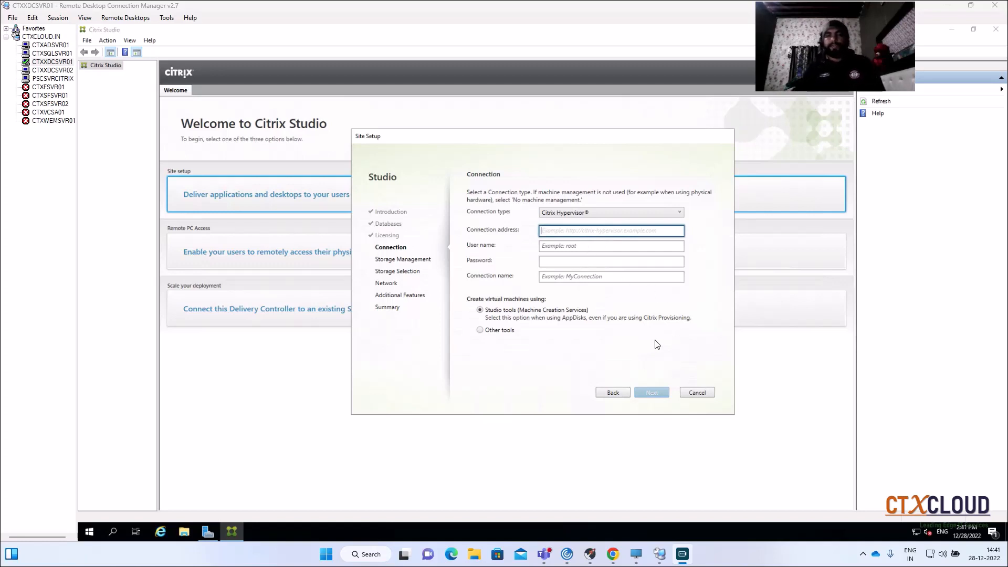
left_click(599, 214)
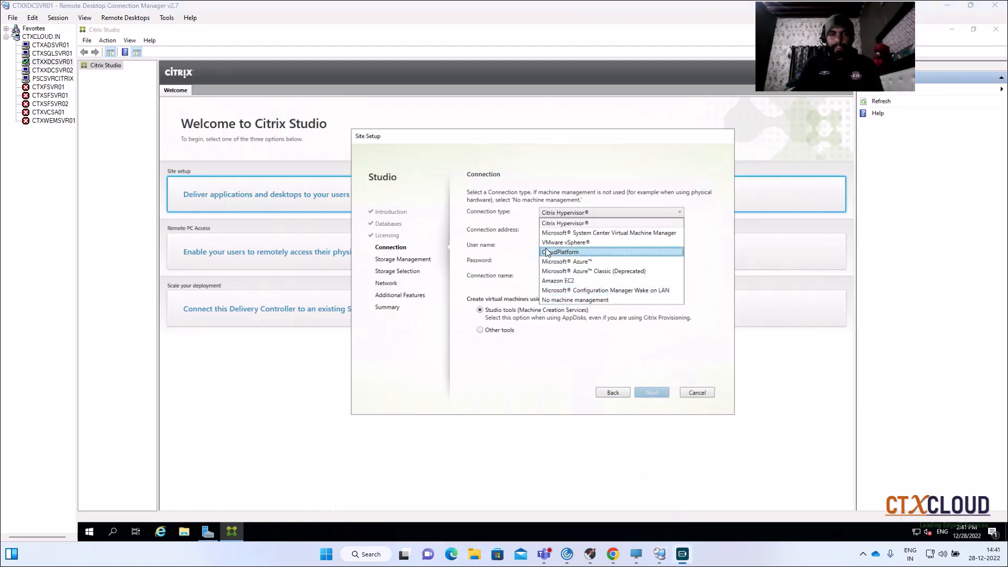
left_click(607, 349)
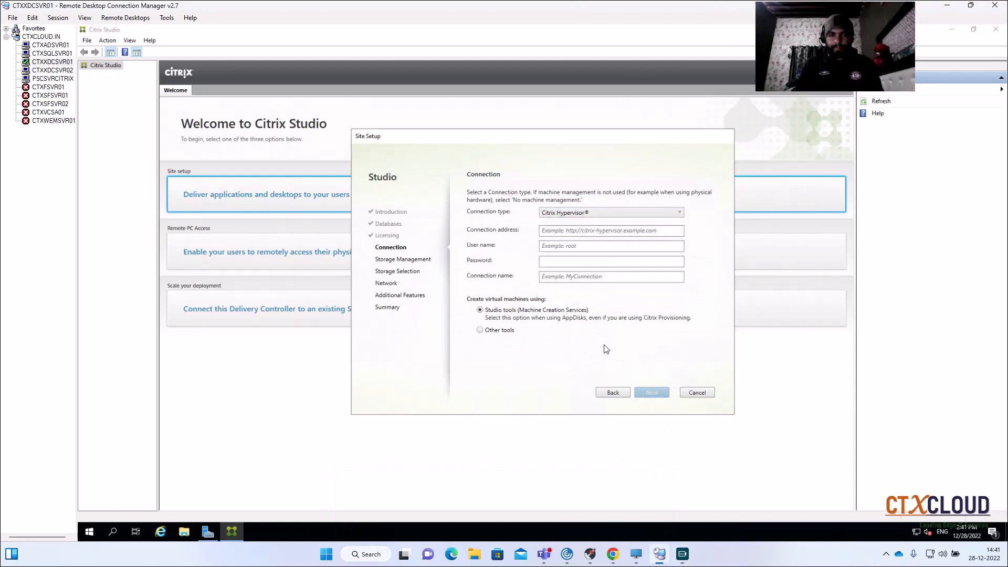
left_click(602, 211)
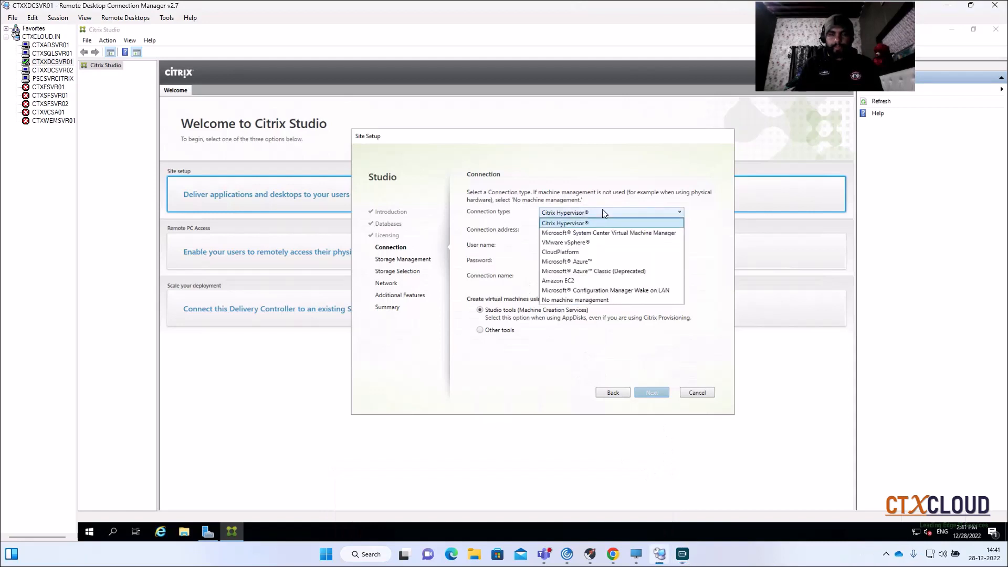
left_click(593, 243)
left_click(568, 227)
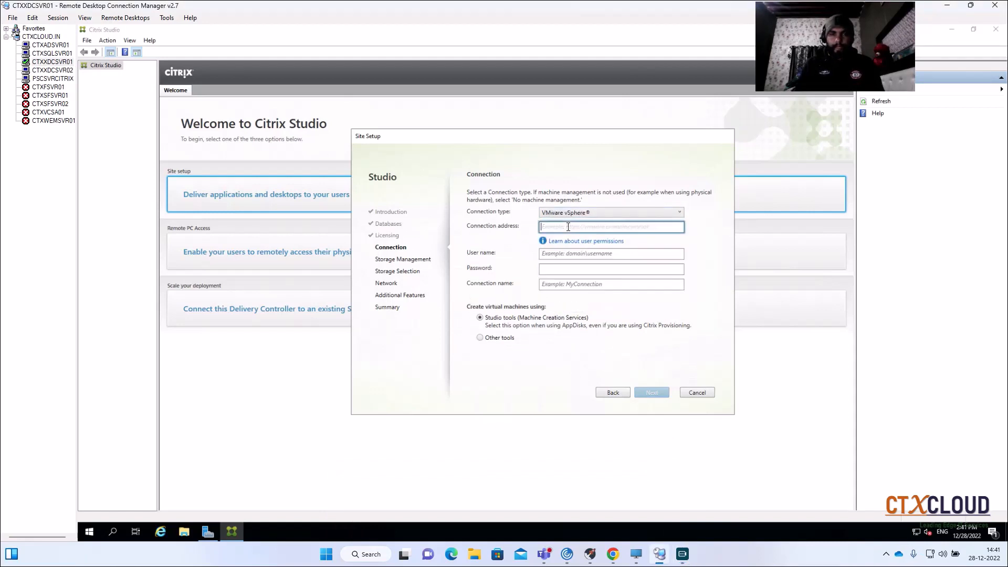
type("https://ctxvcsa01.ctxcloud.in")
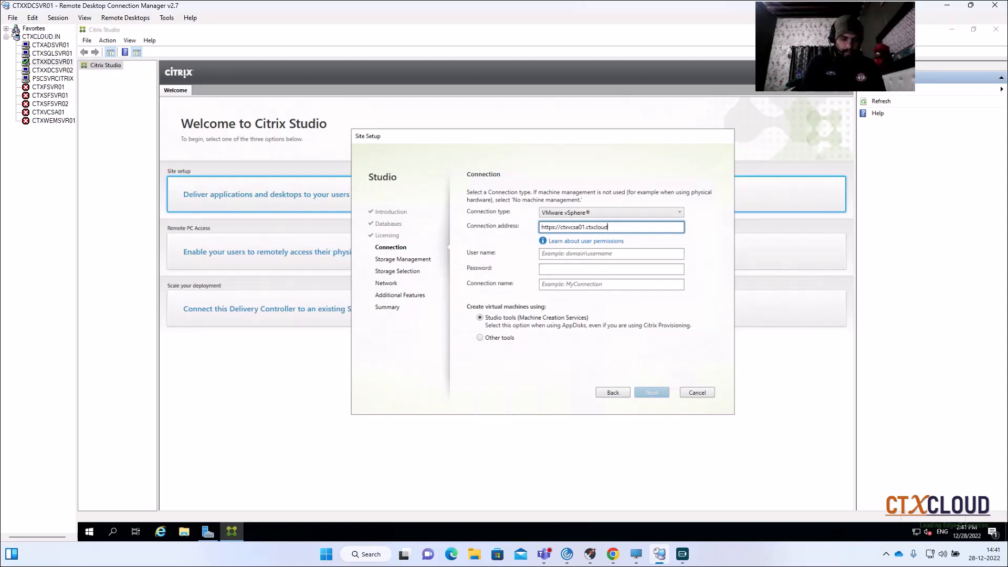
- Enter ctxcloud\administrator as the connection's user name and fill in the account password
left_click(592, 253)
type("ctx")
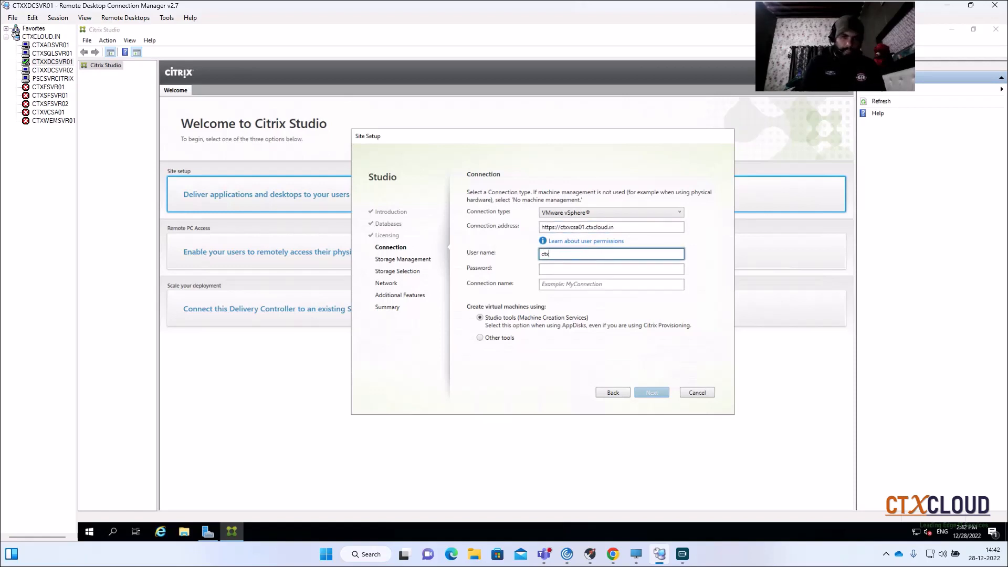
type("cloud\\a")
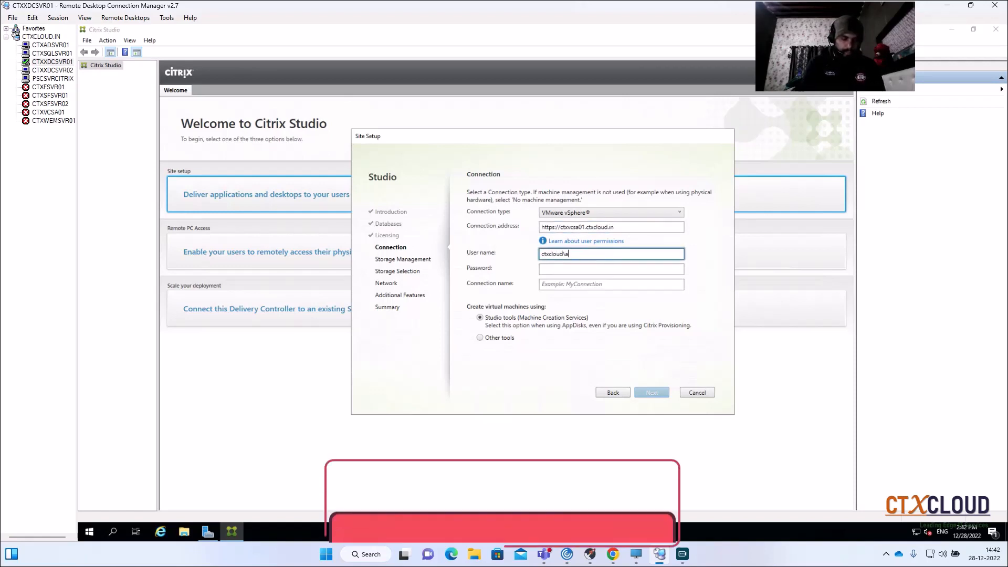
type("dministrator")
key("Tab")
type("p*****")
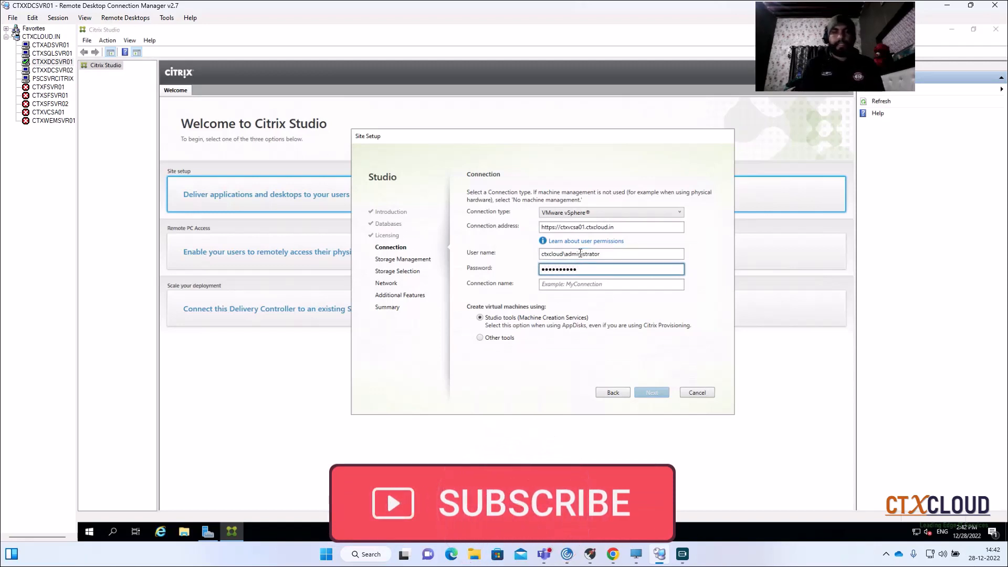
- Name the connection VCENTER and continue to Storage Management, trusting the hypervisor server's certificate
left_click(576, 288)
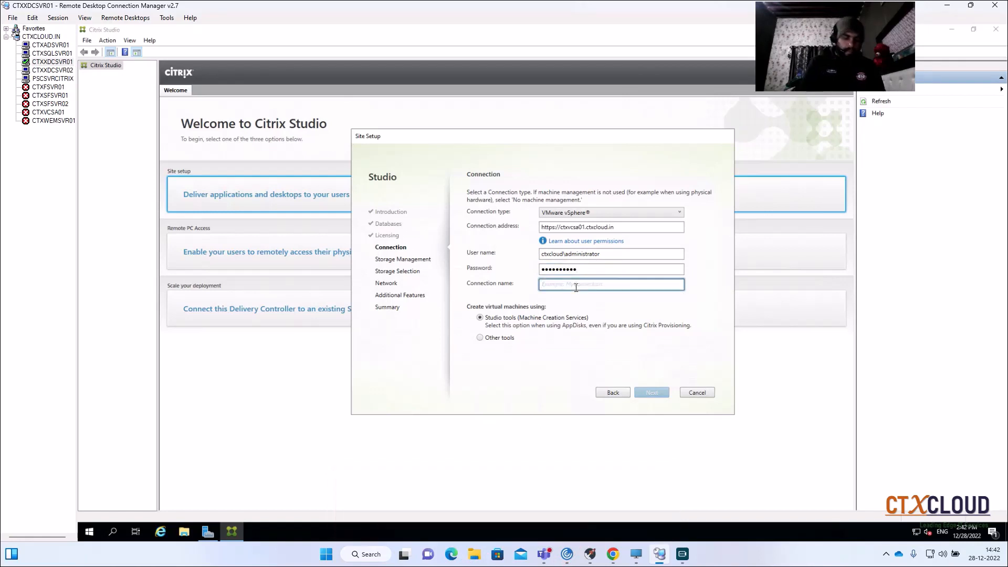
type("VC")
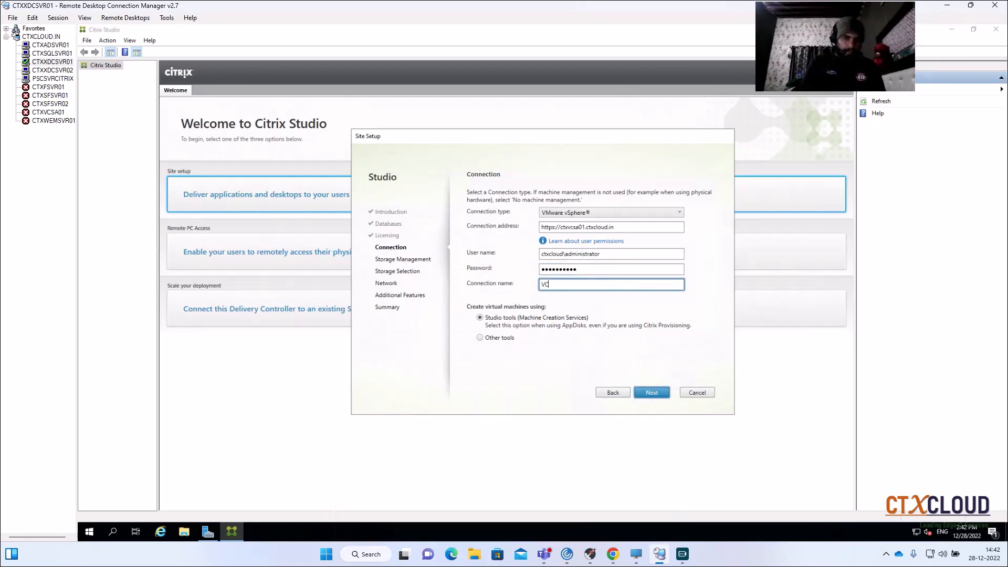
type("ENTER")
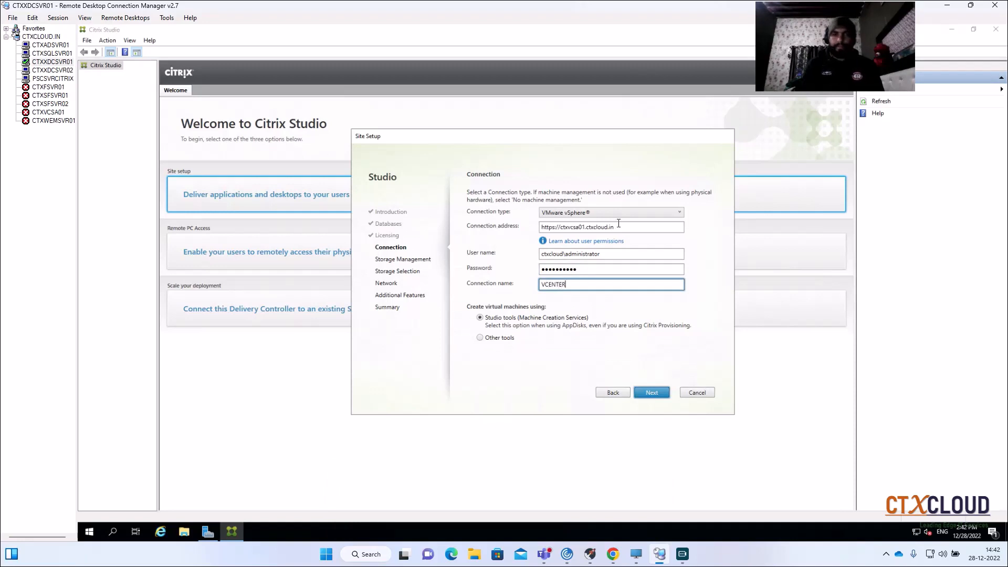
left_click(644, 394)
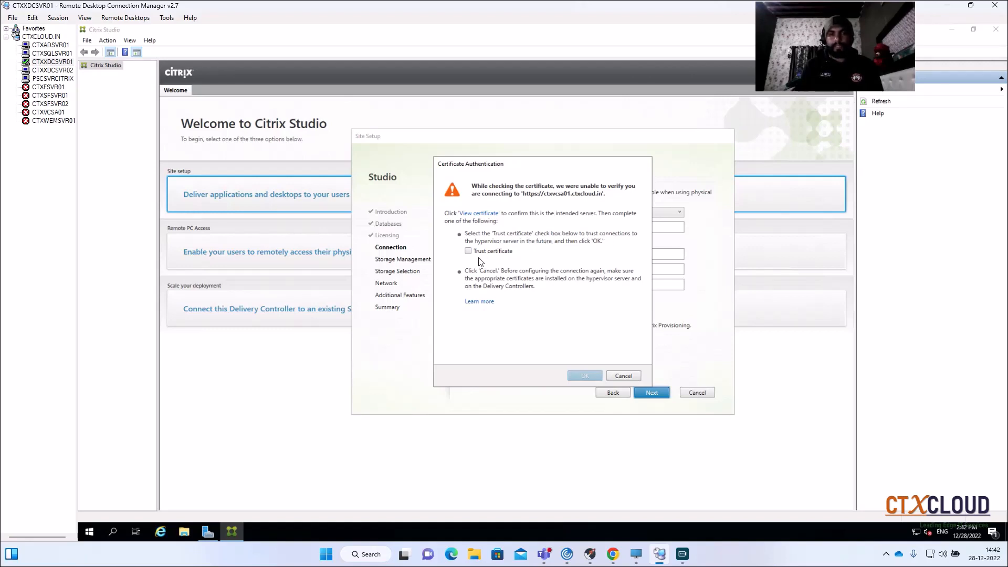
left_click(468, 252)
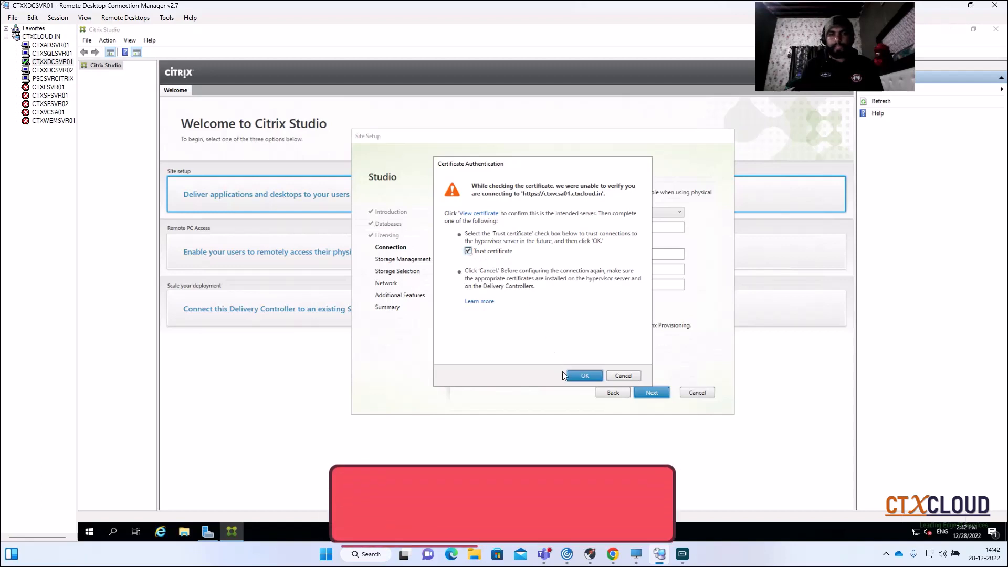
left_click(583, 375)
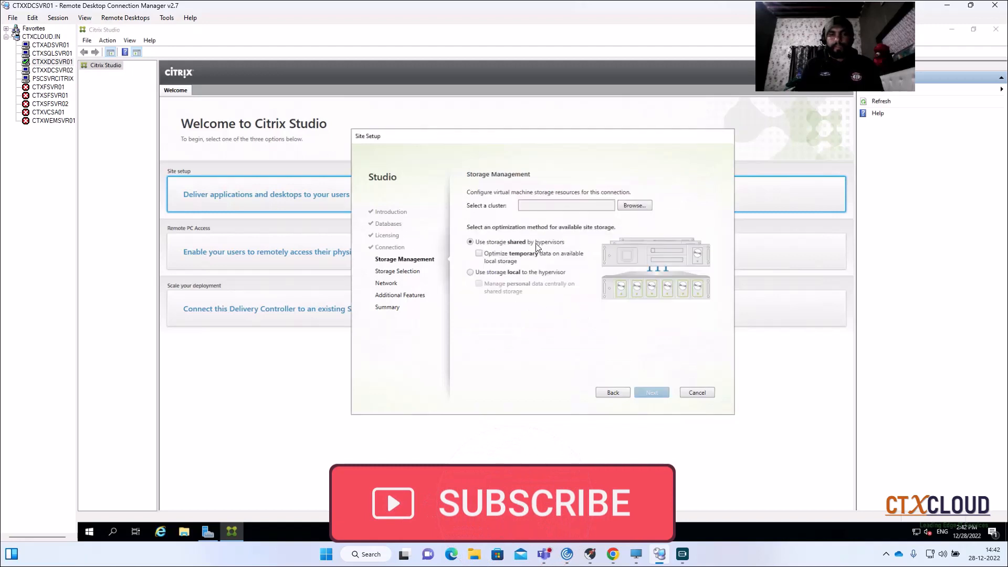
- Browse for the connection's cluster and expand CTXCLOUD-CITRIX-DATACENTER
left_click(635, 206)
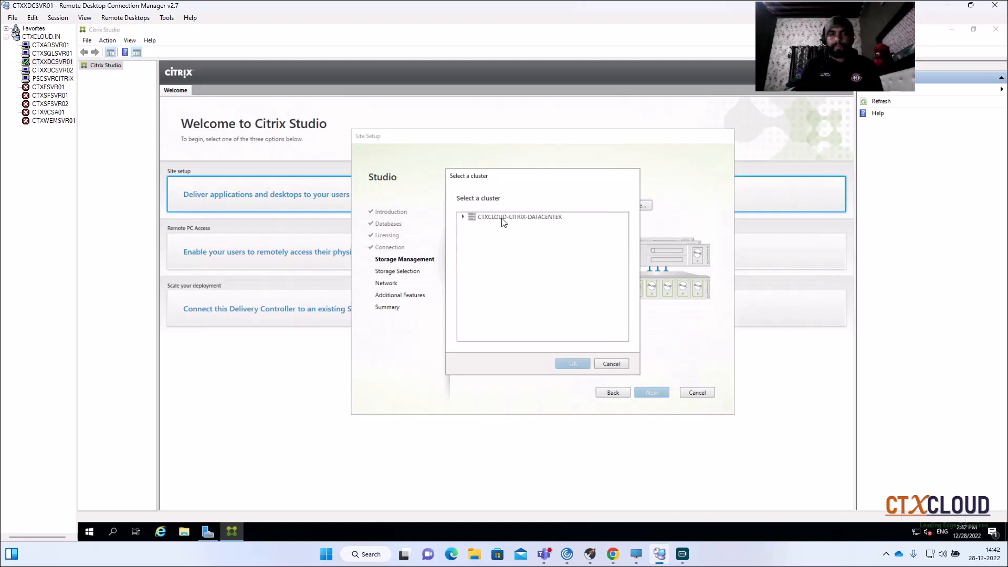
left_click(463, 218)
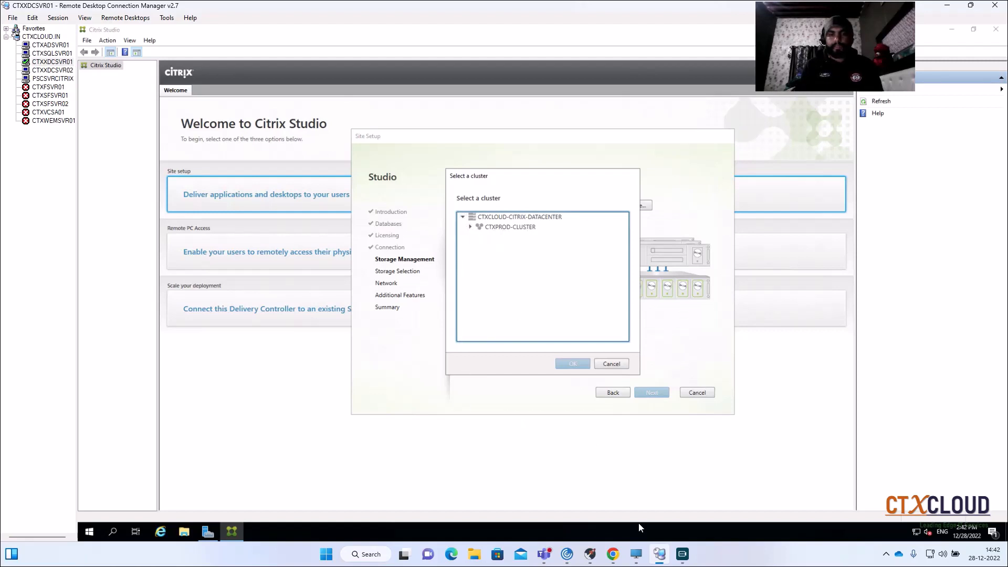
- Switch to the vSphere Client in Chrome to check the datacenter's cluster inventory, and return to the site setup
left_click(613, 555)
left_click_drag(1007, 93, 580, 65)
left_click_drag(679, 67, 633, 72)
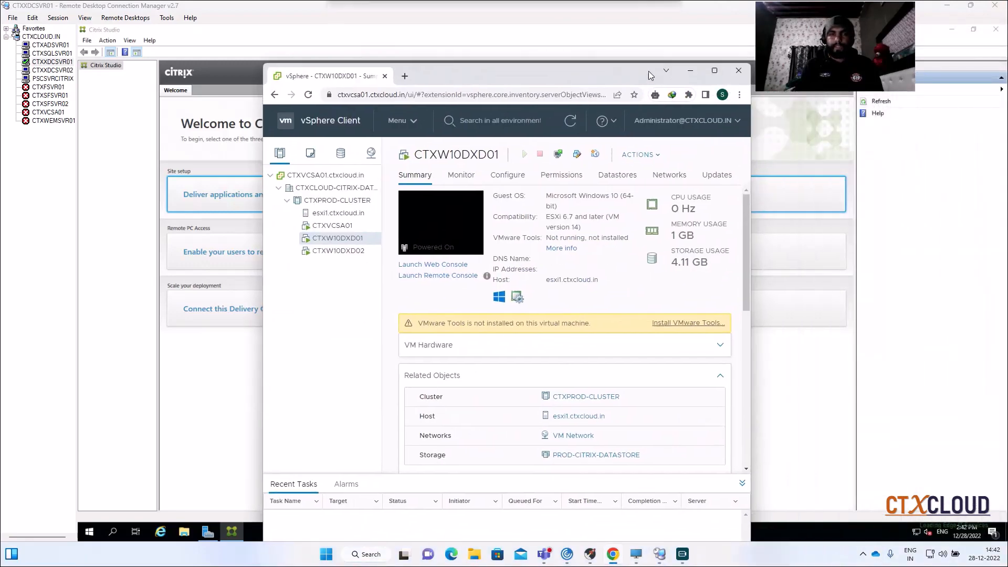
double_click(633, 71)
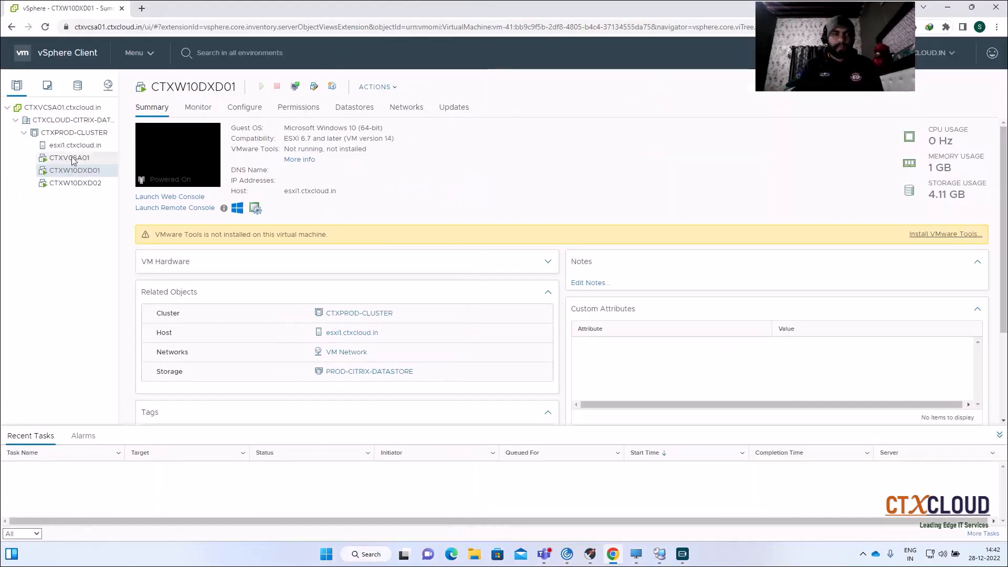
left_click(614, 554)
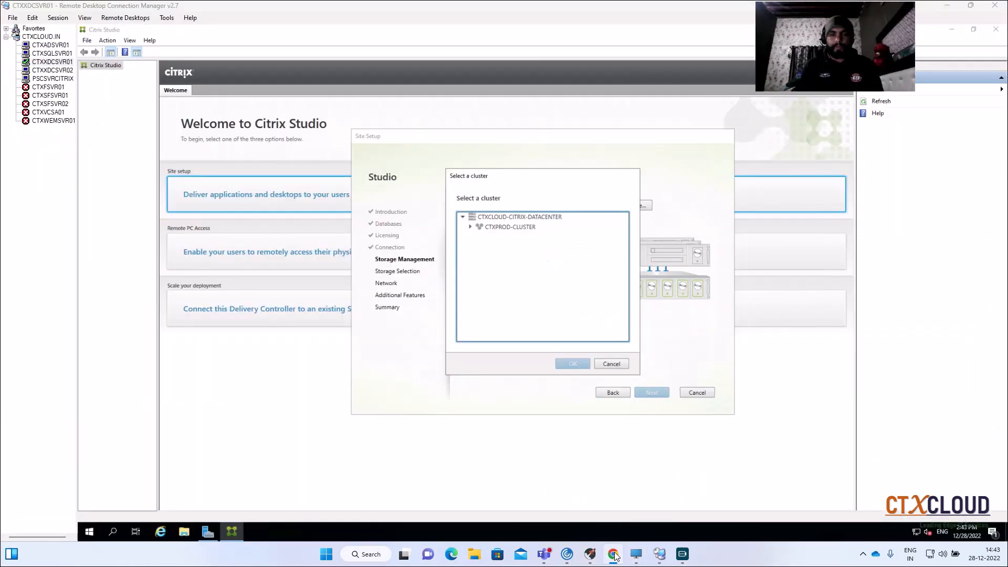
- Choose CTXPROD-CLUSTER as the cluster and continue to Storage Selection using storage local to the hypervisor
left_click(482, 228)
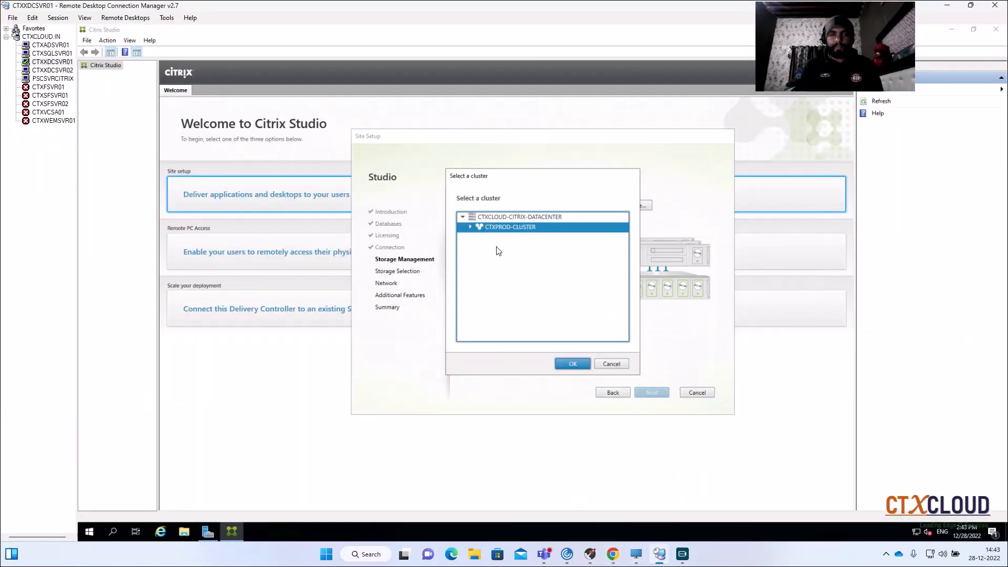
left_click(561, 361)
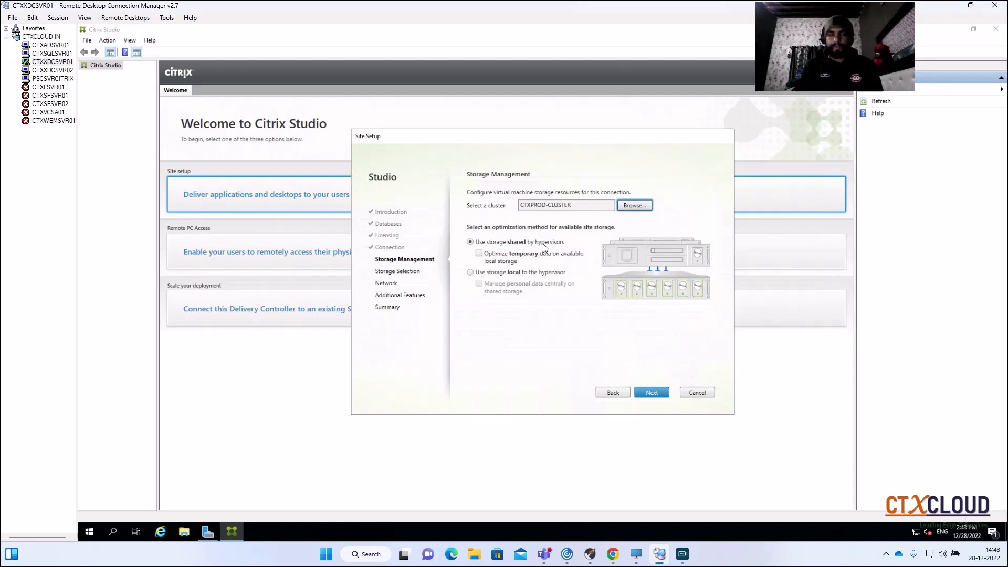
left_click(470, 273)
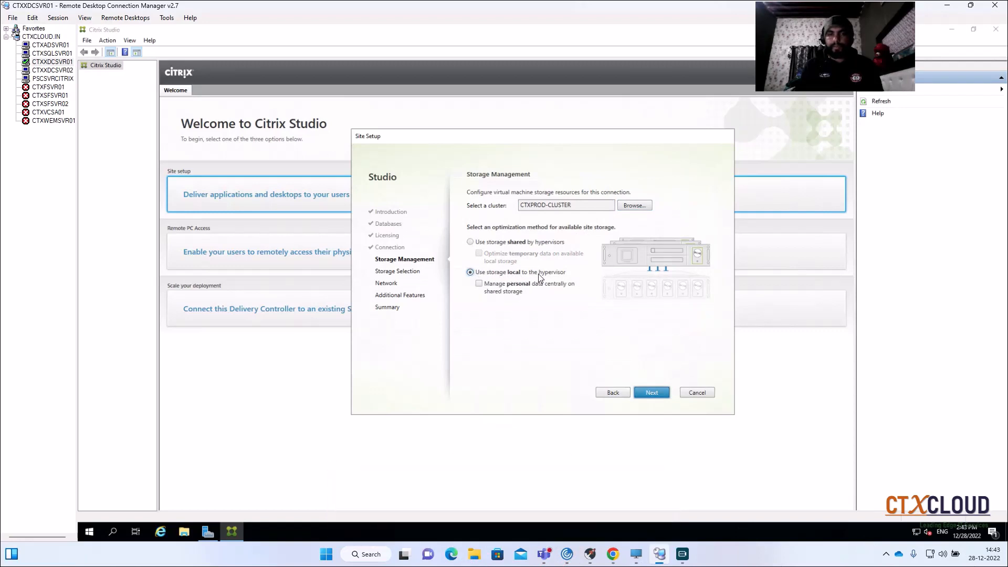
left_click(656, 396)
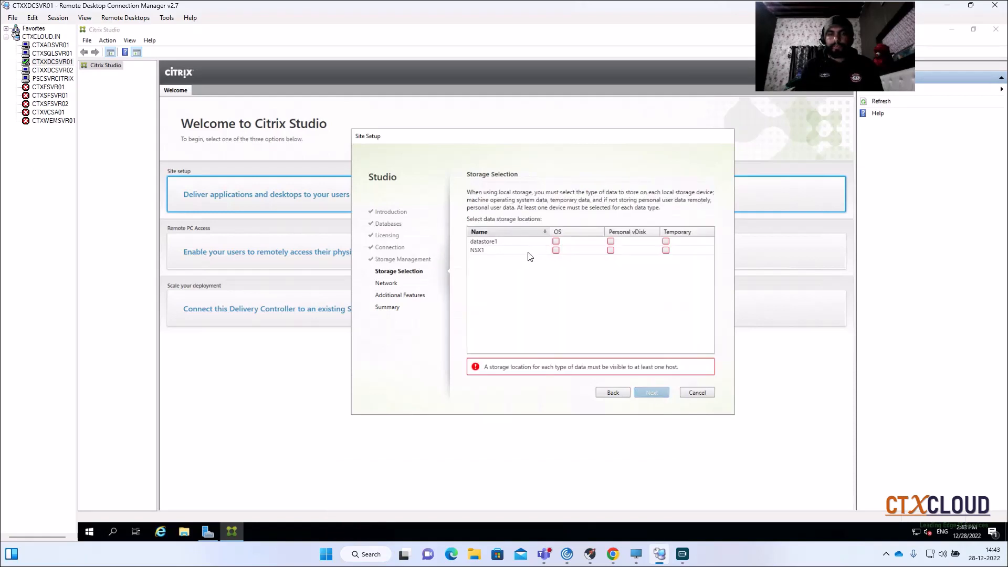
- Switch to the vSphere Client in Chrome to check the datastores under PROD-CITRIX-DATASTORE, and return to the site setup
left_click(612, 554)
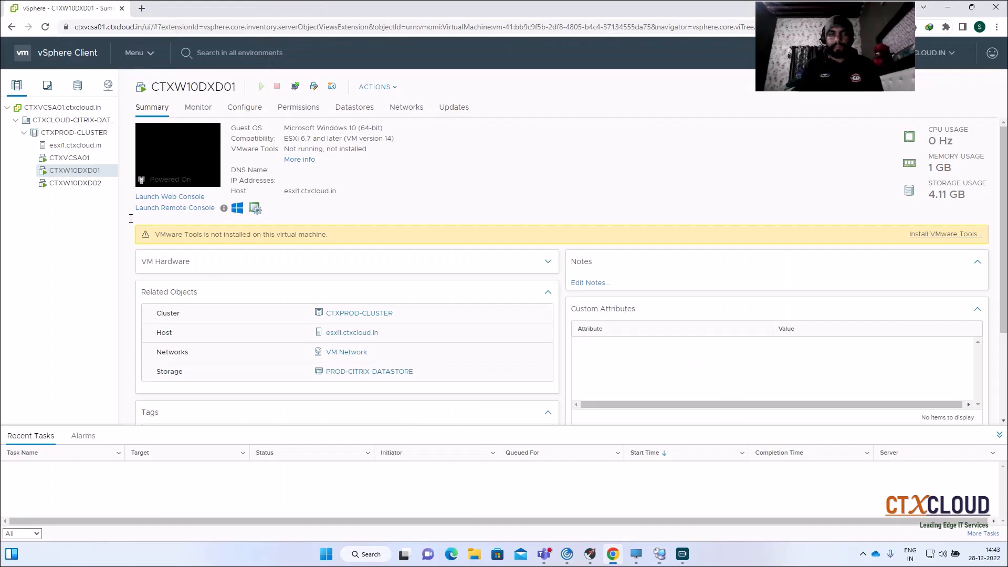
left_click(77, 85)
left_click(59, 144)
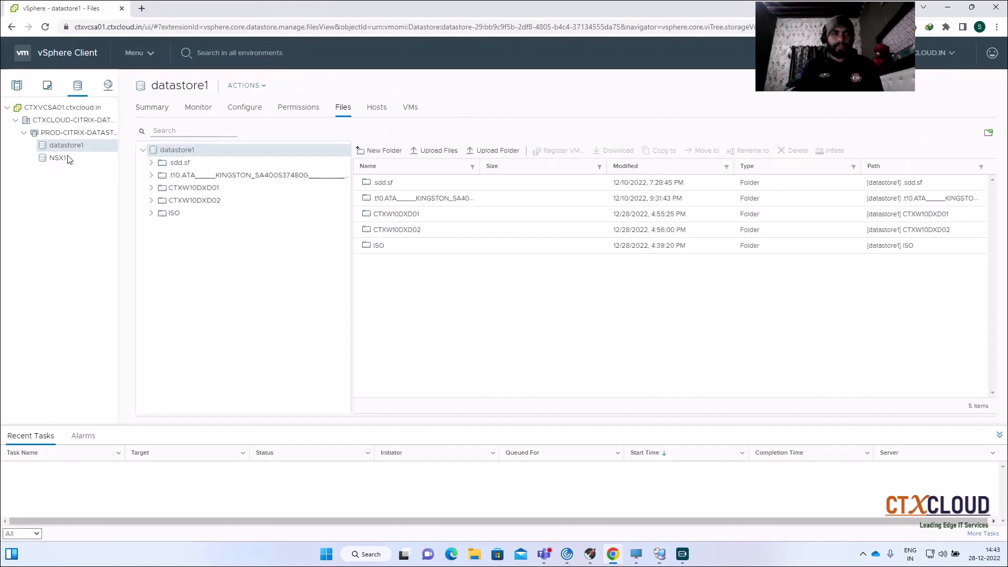
left_click(614, 555)
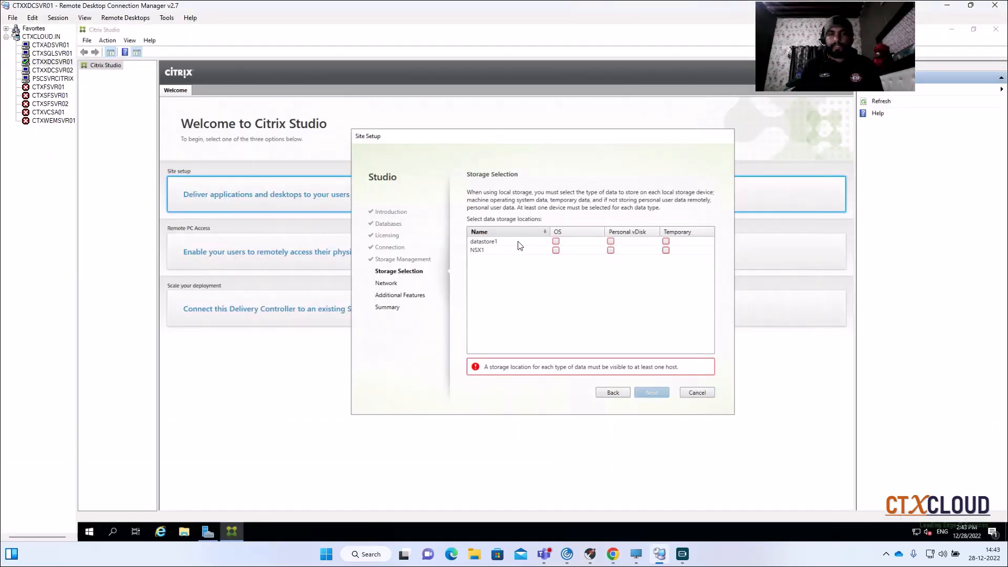
- Select datastore1 and NSX1 for OS, Personal vDisk and Temporary storage, and continue to the Network page
left_click(555, 241)
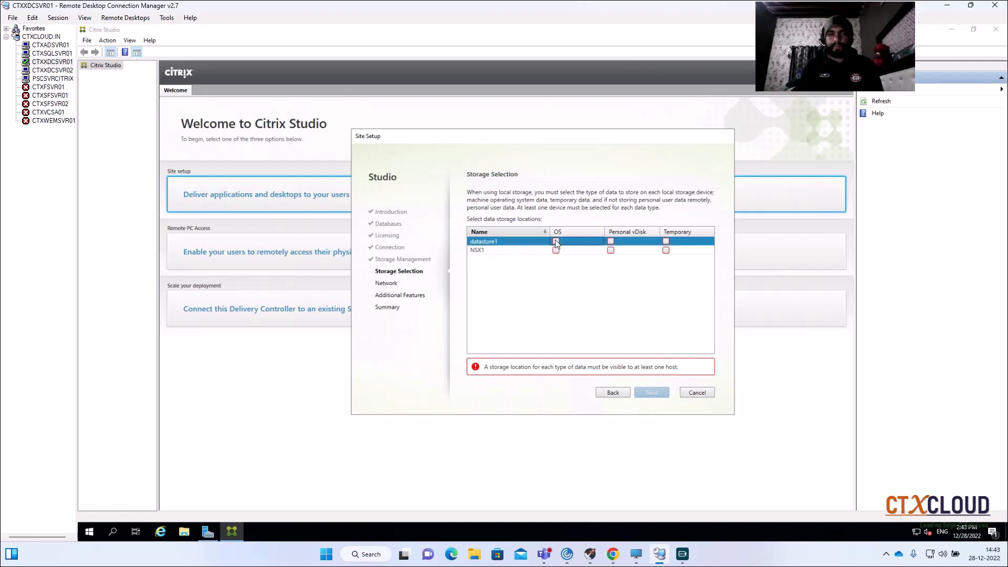
left_click(555, 250)
left_click(610, 241)
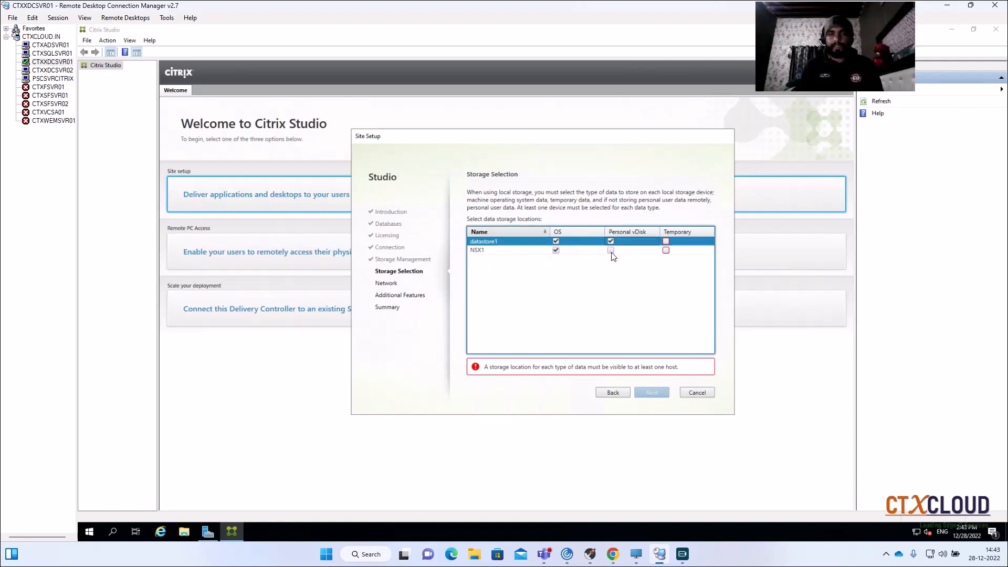
left_click(610, 251)
left_click(666, 241)
left_click(665, 250)
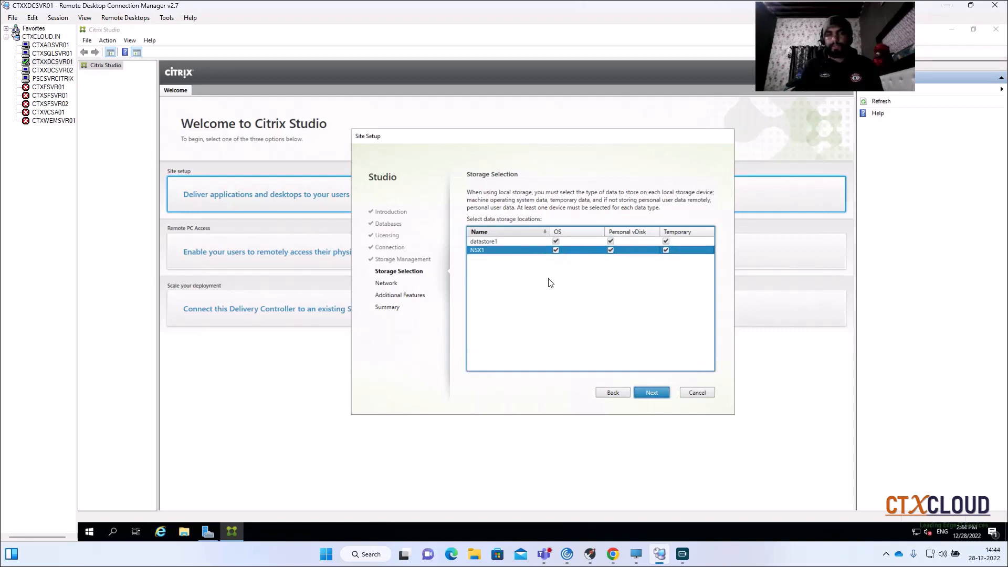
left_click(650, 392)
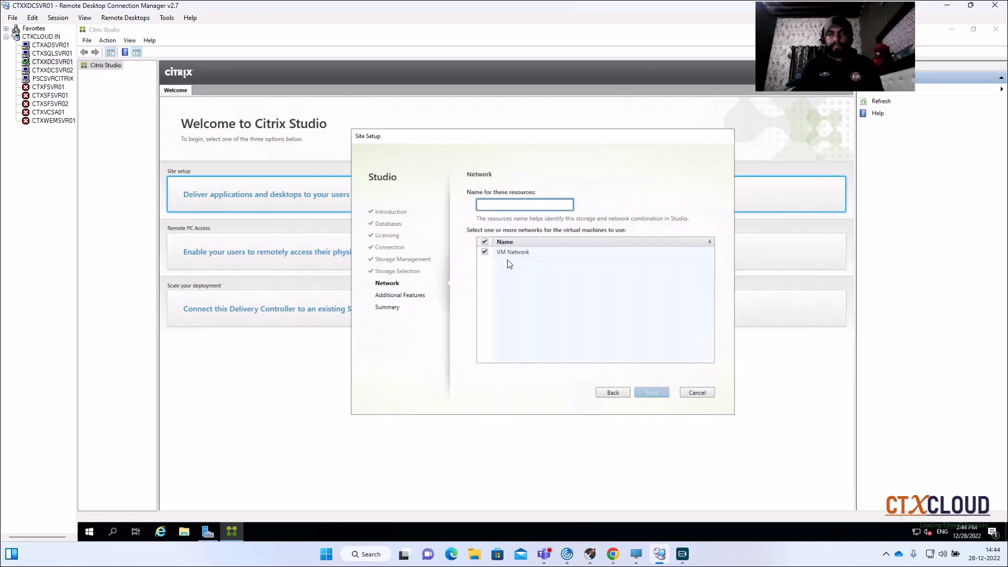
- Switch to the vSphere Client in Chrome to check the VM Network in the networking inventory, and return to the site setup
left_click(612, 554)
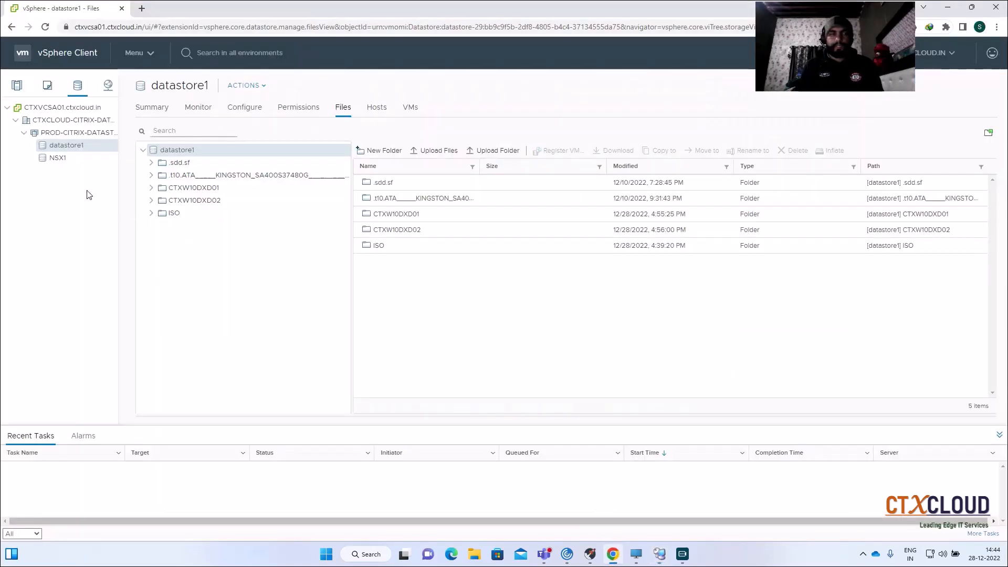
left_click(21, 87)
left_click(61, 169)
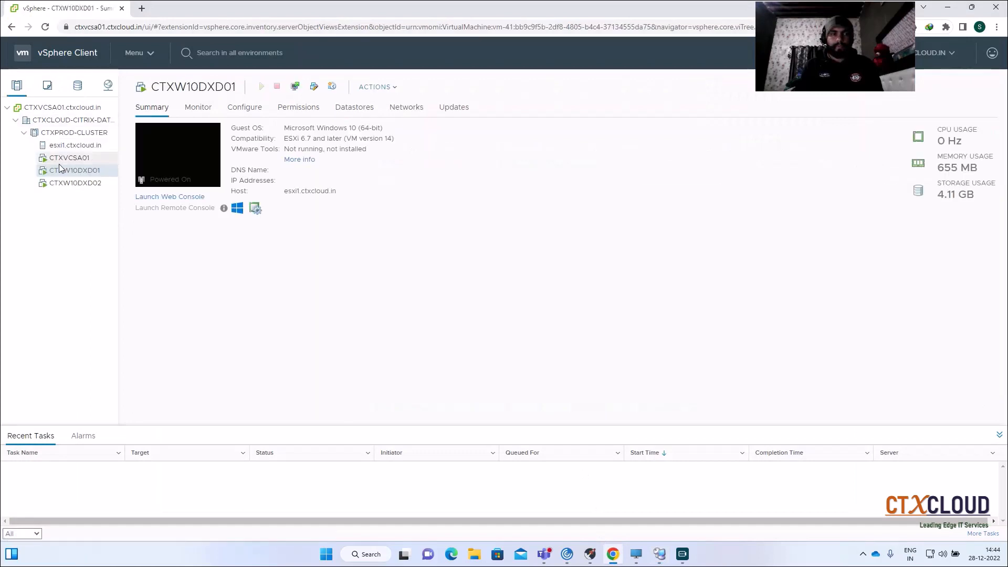
left_click(107, 86)
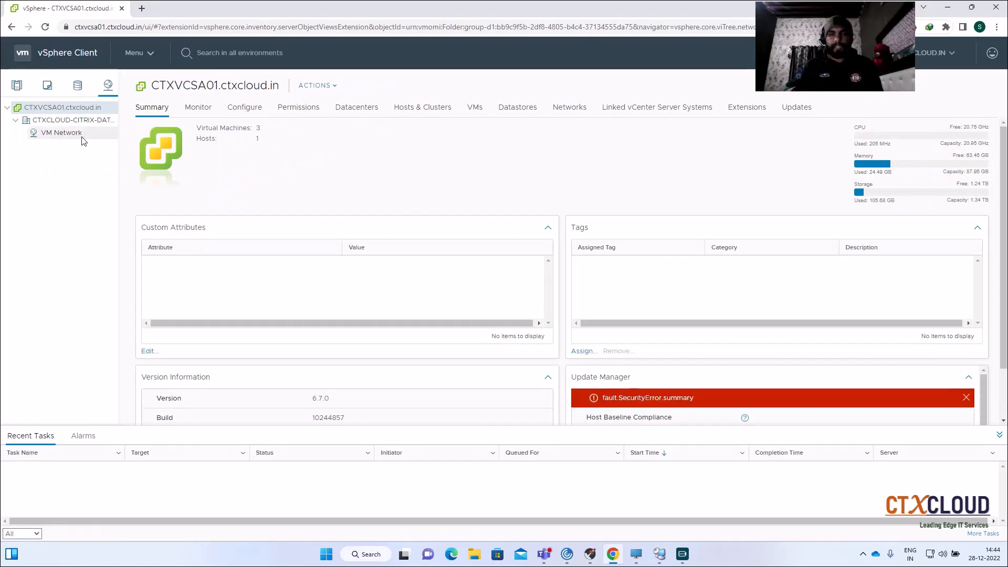
left_click(50, 137)
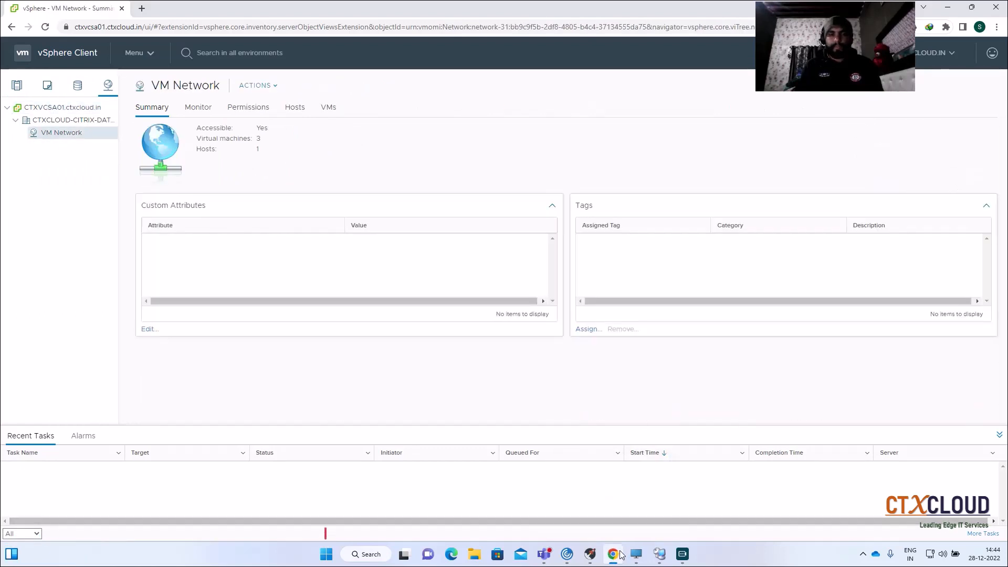
left_click(619, 551)
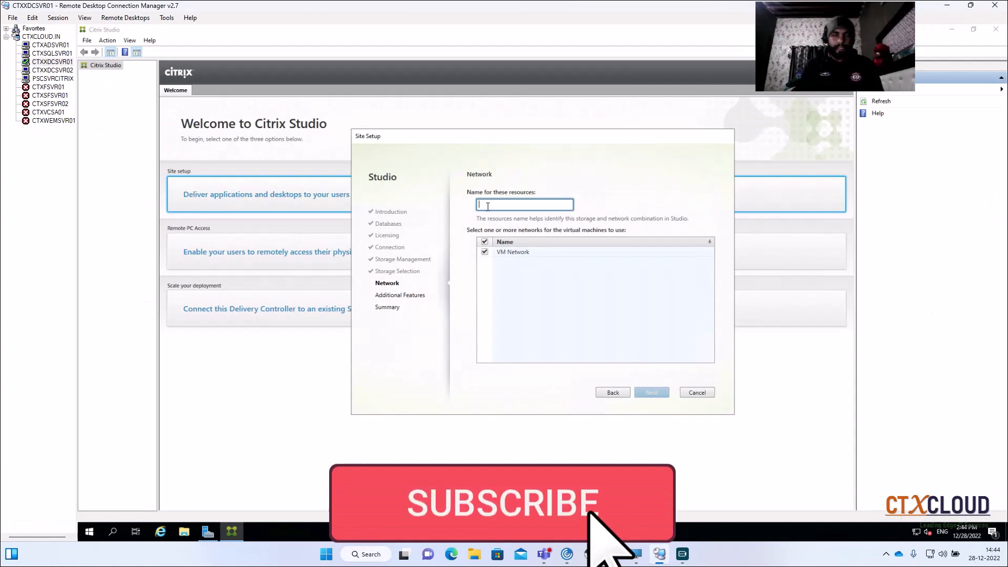
- Name the resources LAN with VM Network selected, and continue to the Summary without enabling AppDNA or App-V Publishing
type("LAN")
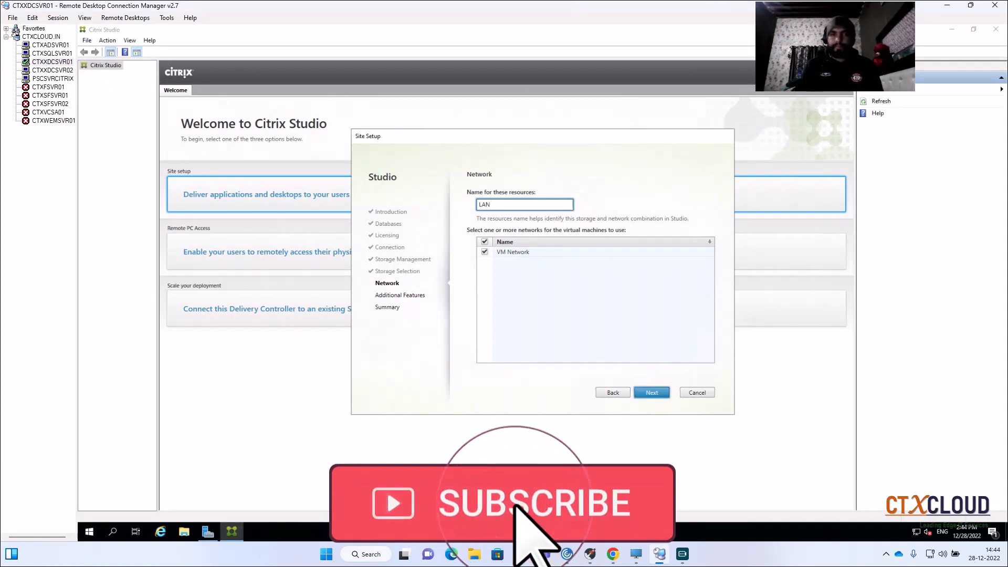
left_click(652, 393)
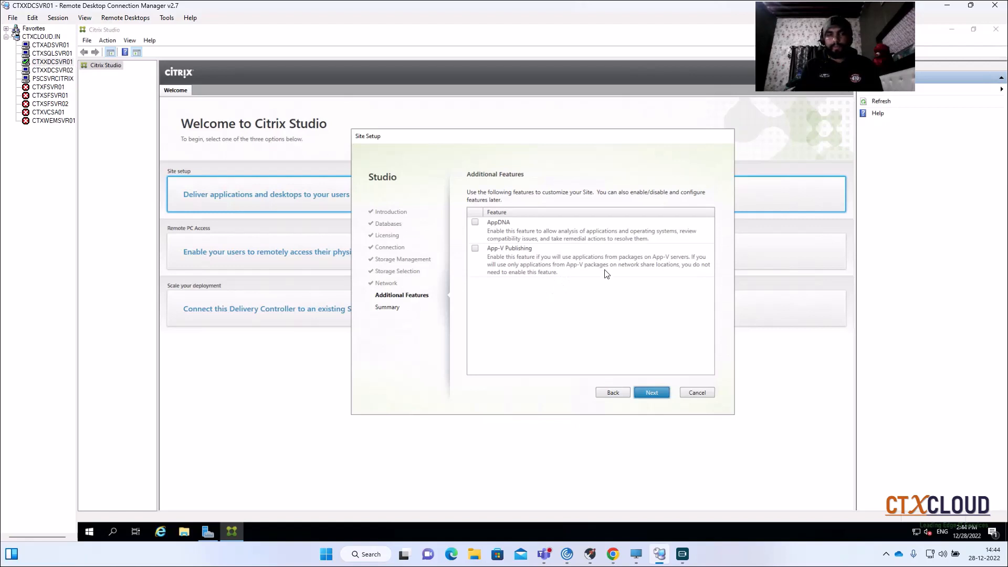
left_click(654, 392)
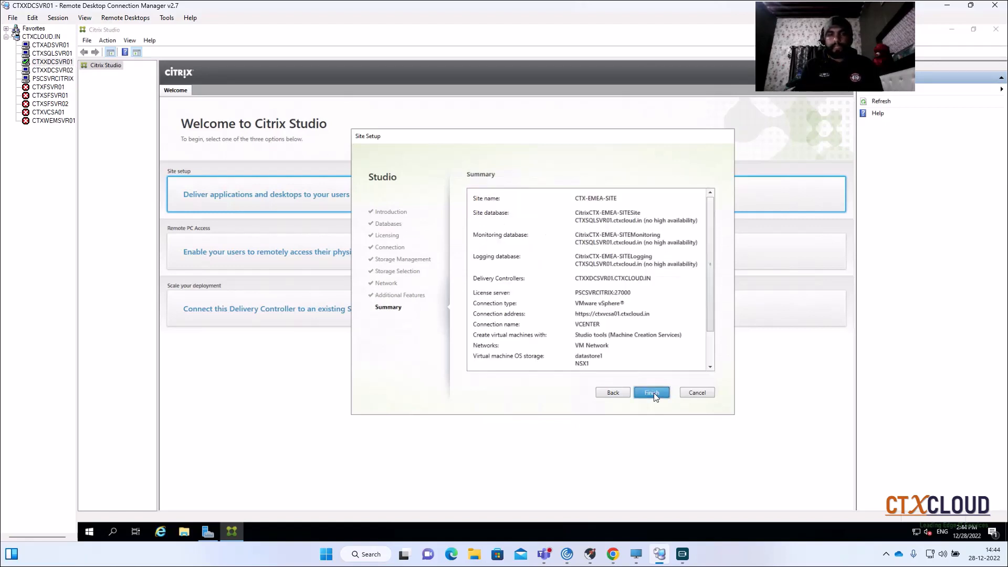
- Review the whole site setup summary and finish the wizard to create the CTX-EMEA-SITE site
scroll(604, 283, "down", 2)
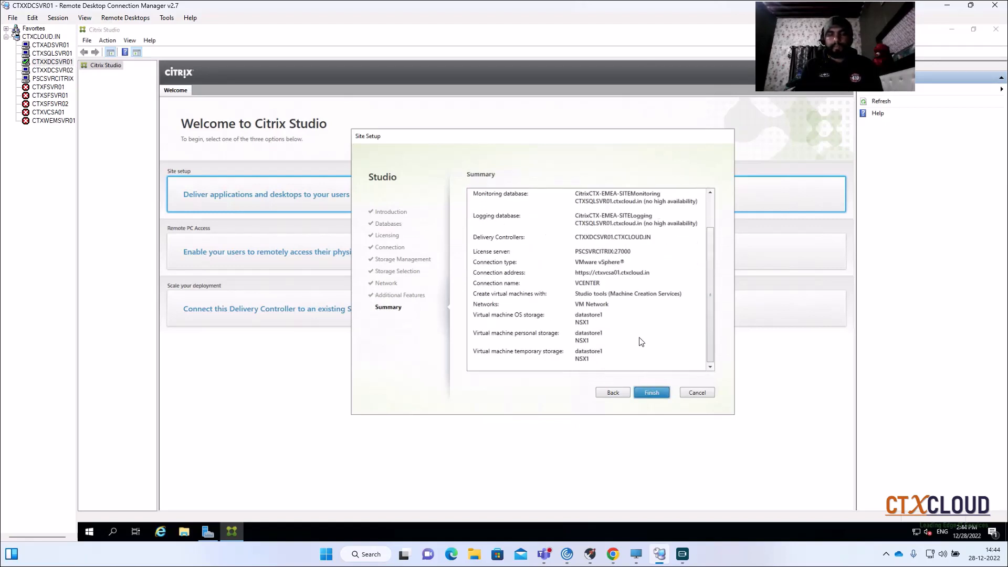
scroll(640, 336, "up", 2)
scroll(625, 249, "down", 2)
scroll(630, 287, "up", 2)
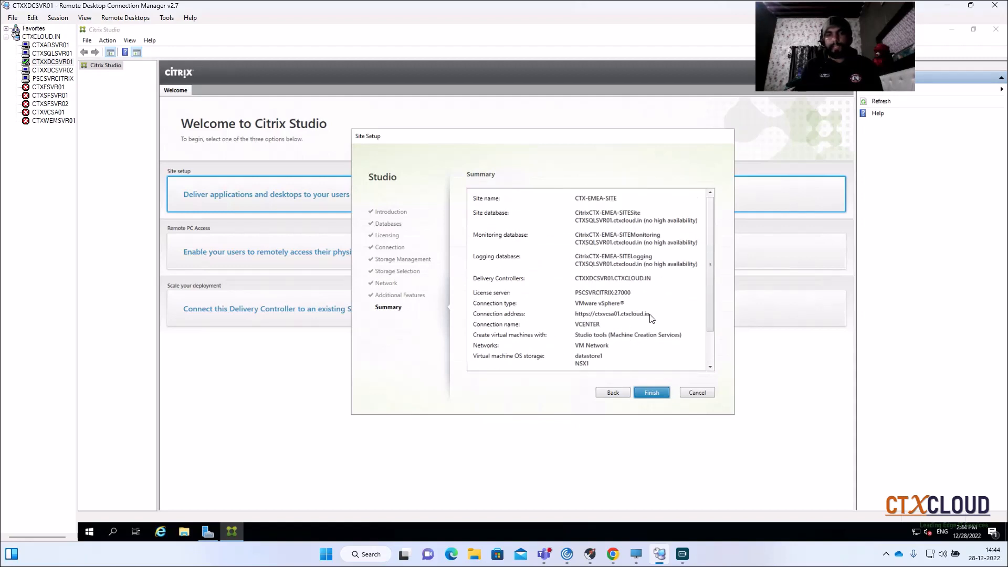
left_click(653, 393)
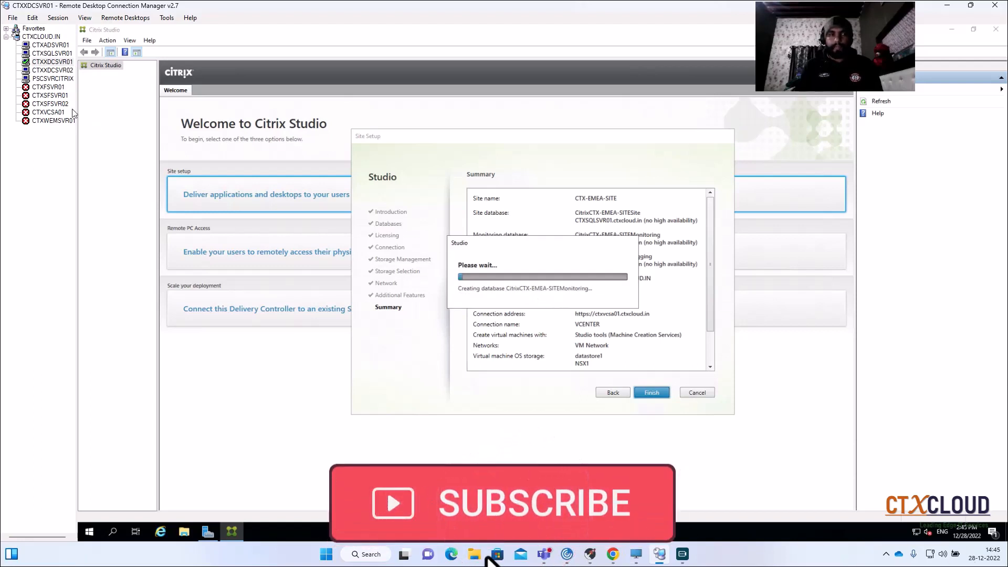
- Open the CTXSQLSVR01 session, refresh the SQL Server objects and check the Databases folder for the site, logging and monitoring databases
left_click(49, 55)
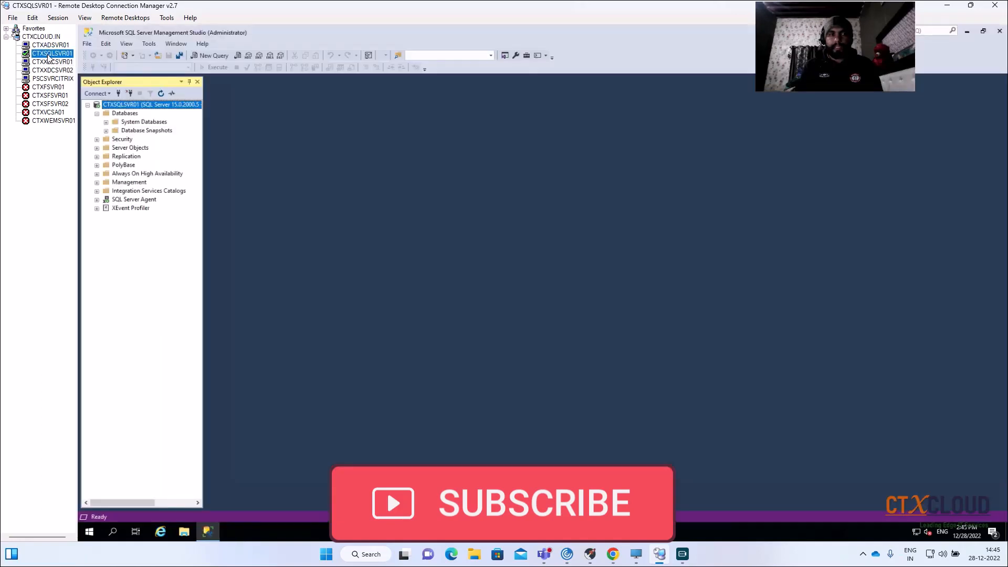
left_click(107, 123)
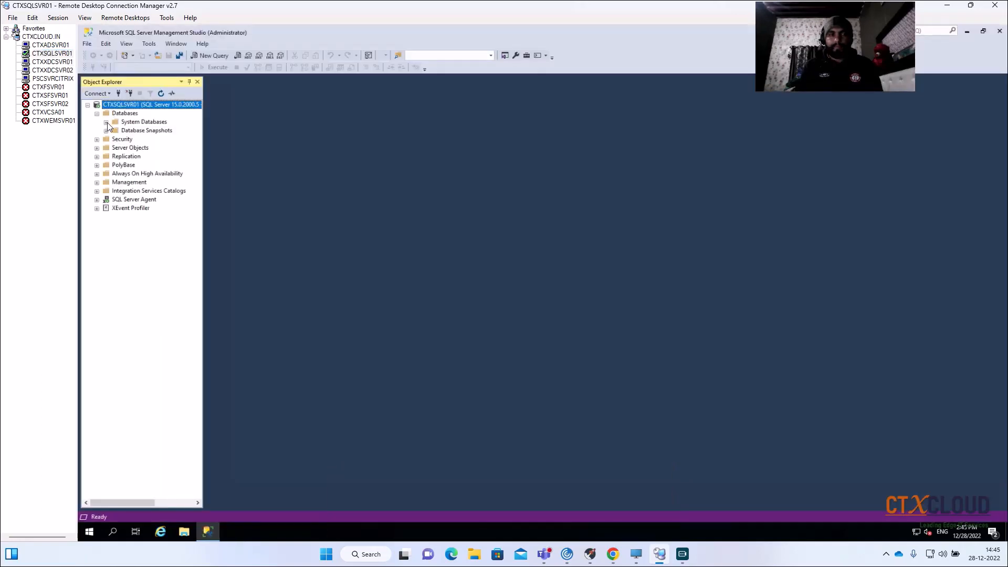
left_click(107, 131)
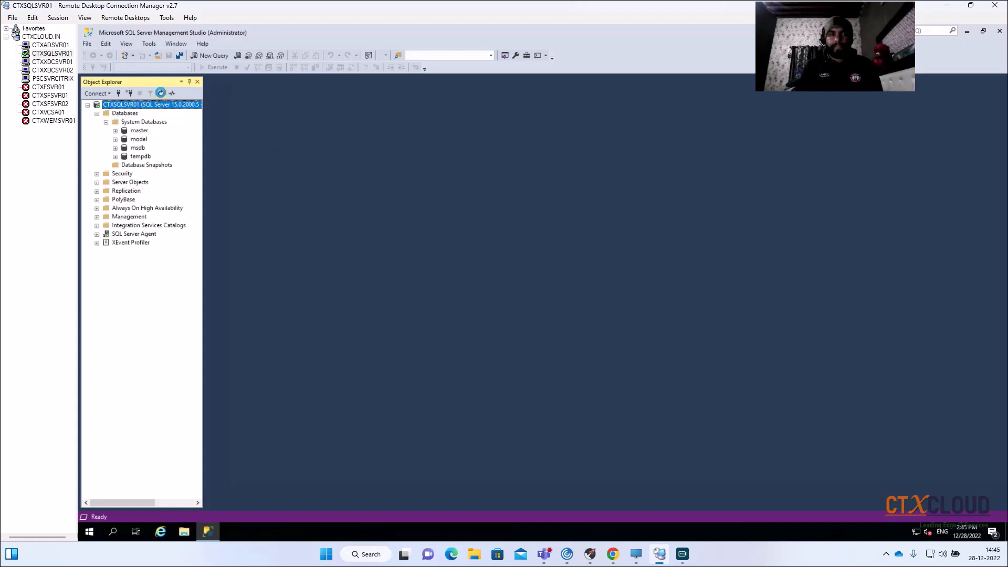
left_click(161, 94)
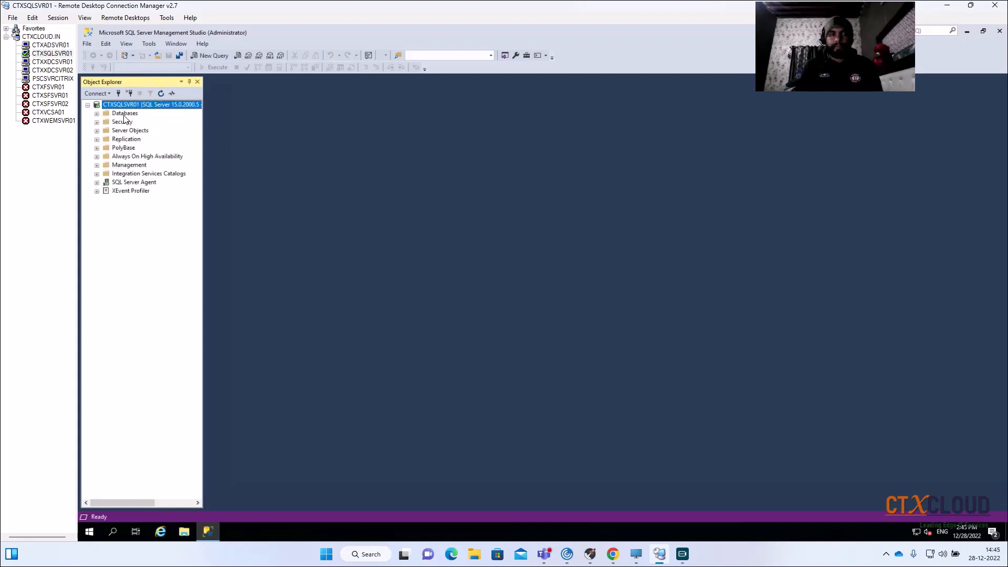
left_click(97, 114)
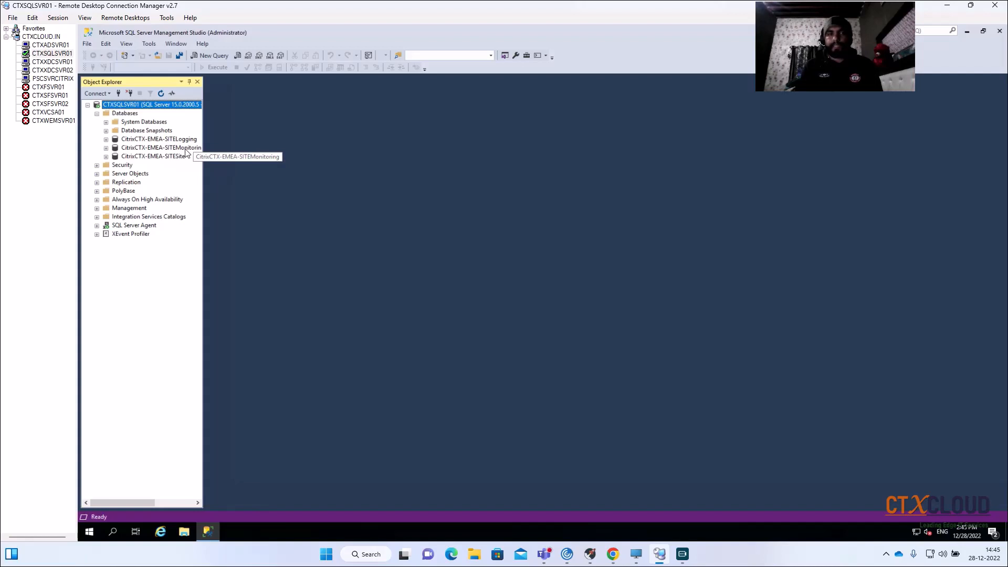
left_click_drag(203, 139, 225, 140)
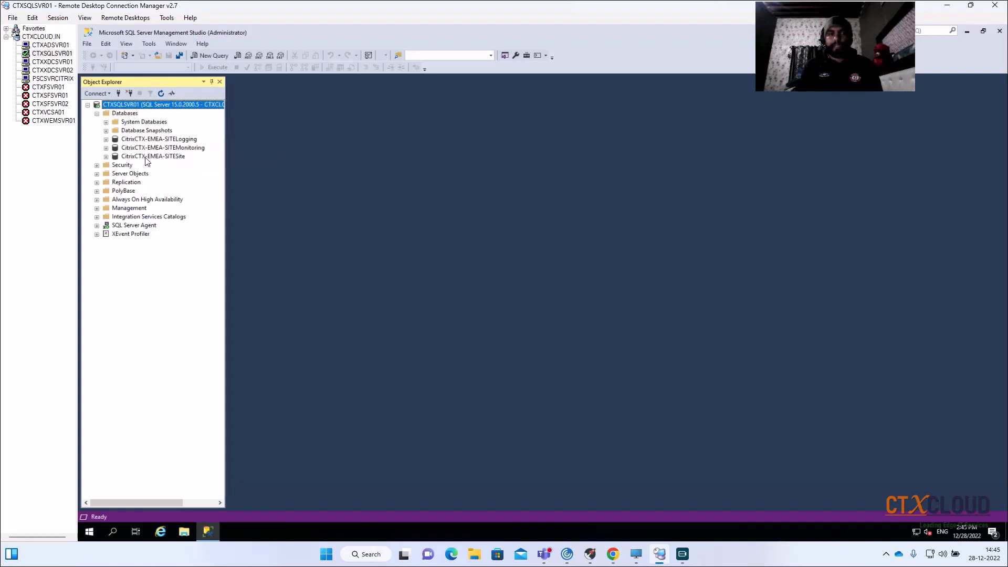
- Glance at Citrix Studio on CTXXDCSVR02, and browse the new site's catalog, delivery group and application nodes on CTXXDCSVR01
left_click(36, 70)
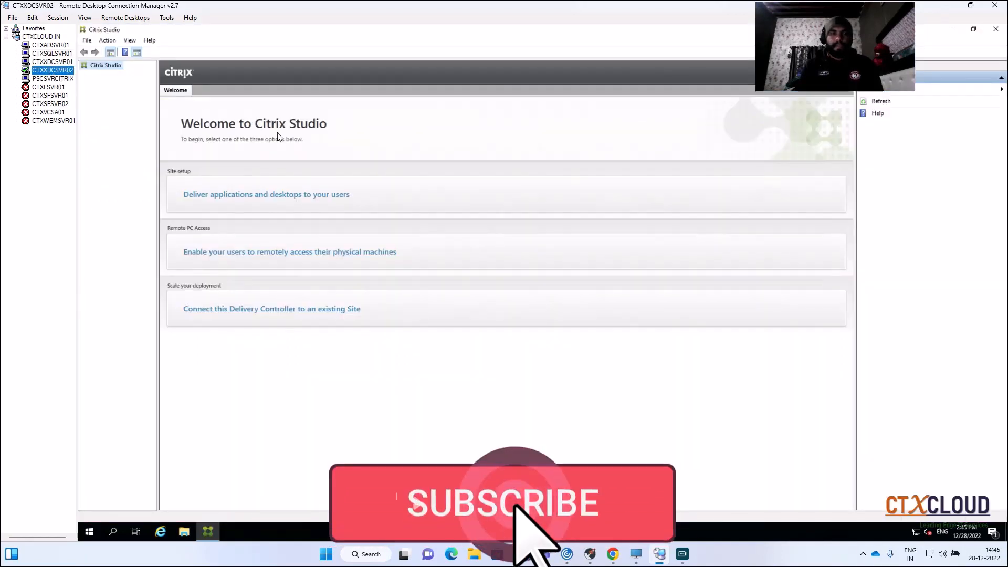
left_click(52, 62)
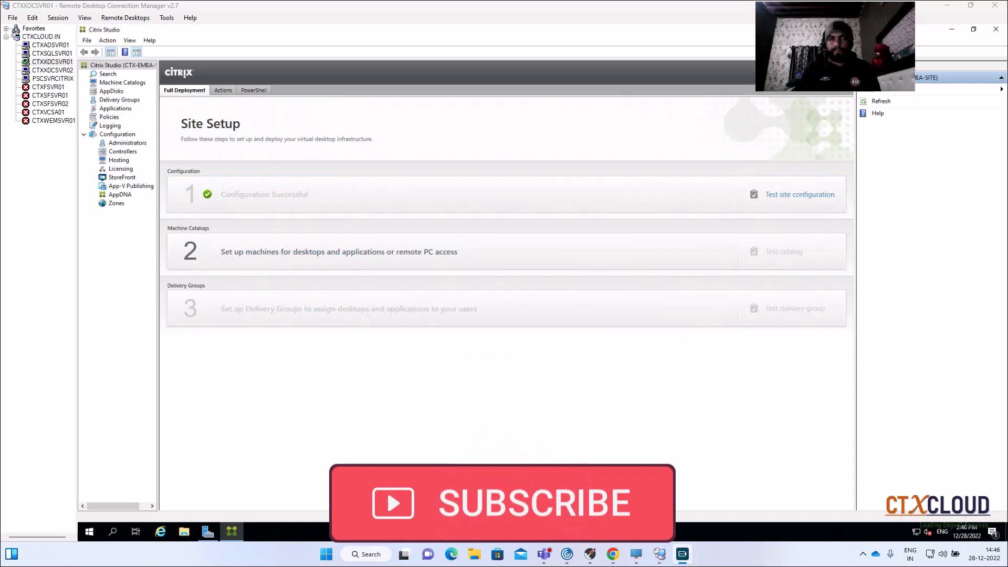
left_click(118, 83)
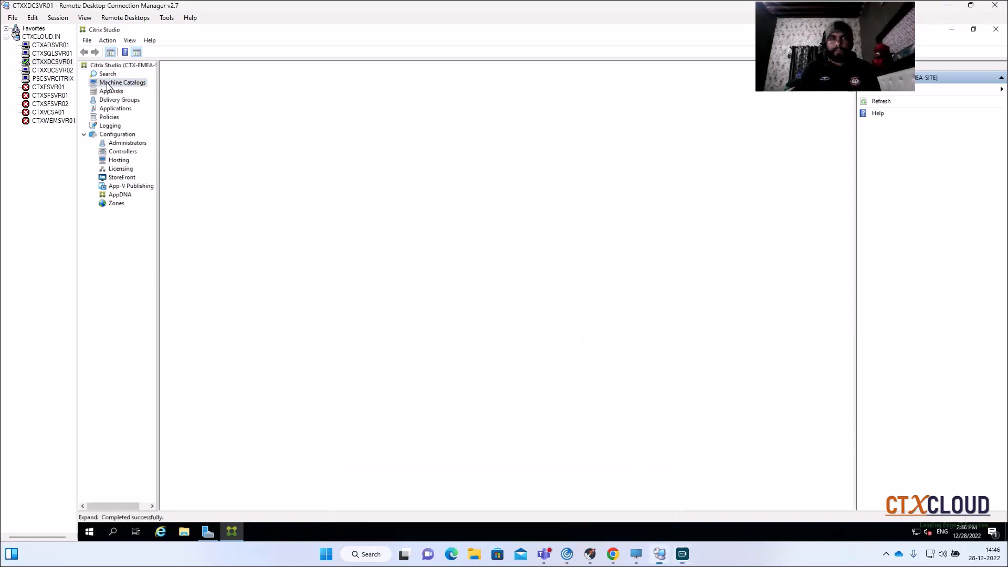
left_click(115, 95)
left_click(114, 103)
left_click(115, 108)
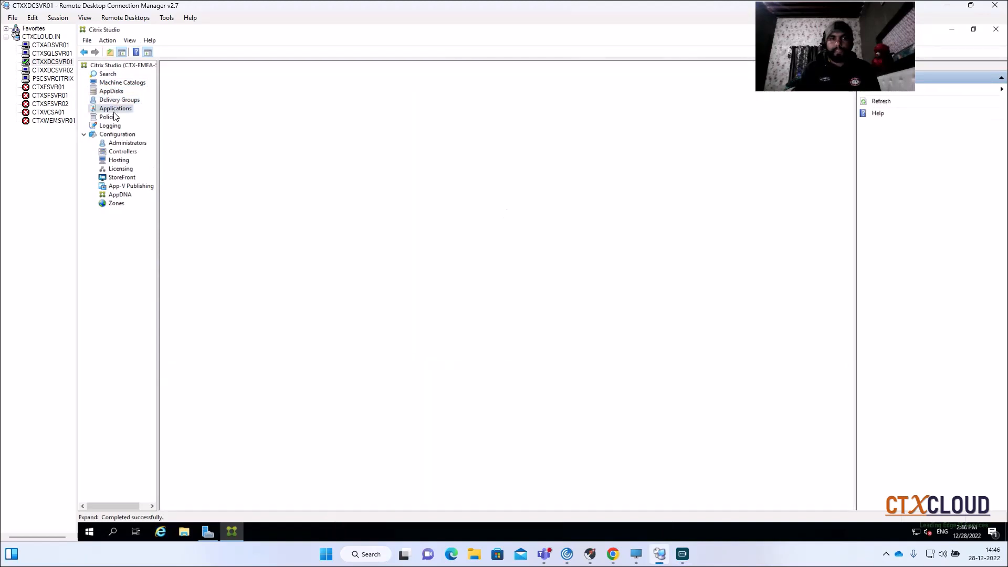
- Check the site's Hosting, Licensing and Controllers configuration, and return to Machine Catalogs
left_click(119, 161)
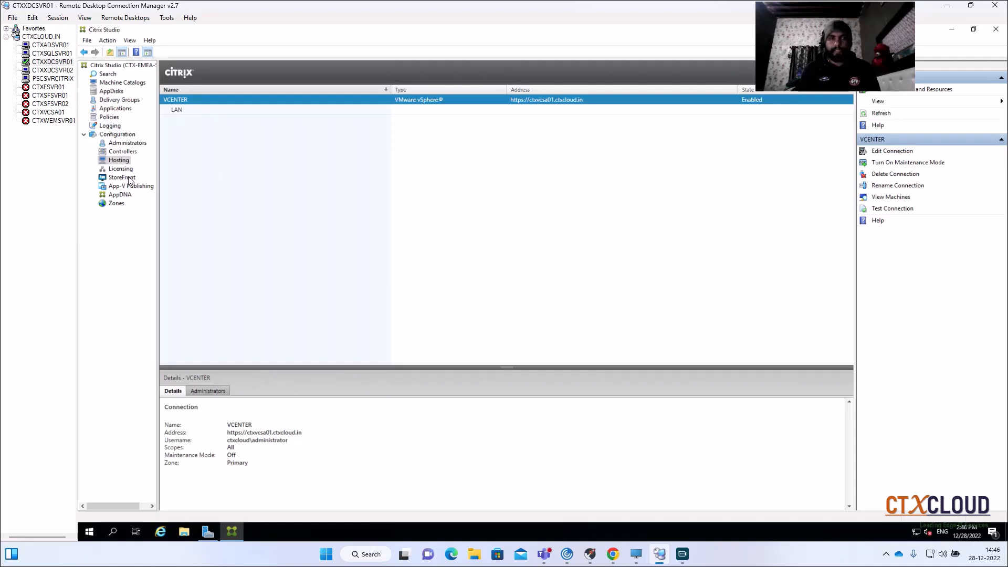
left_click(121, 169)
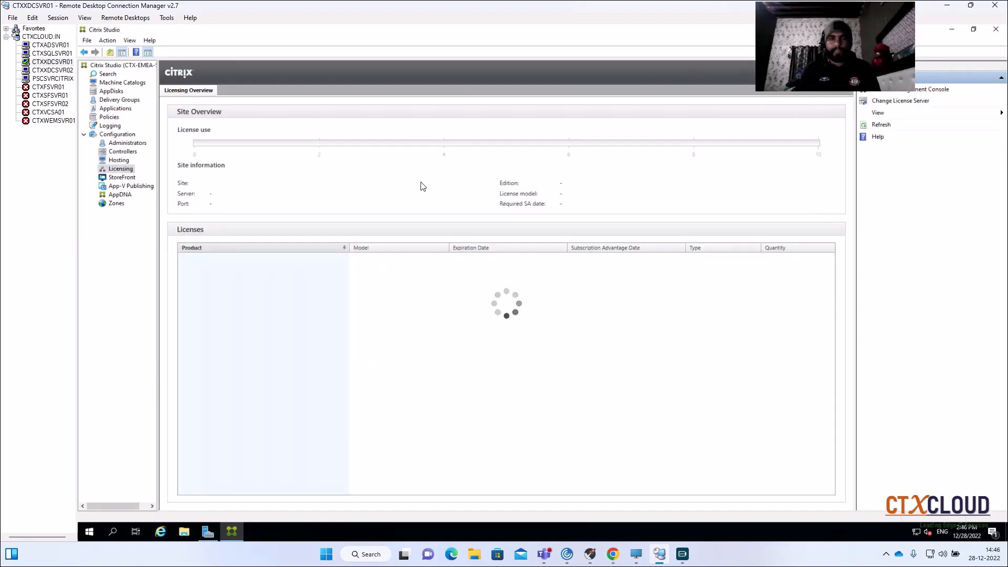
left_click(121, 152)
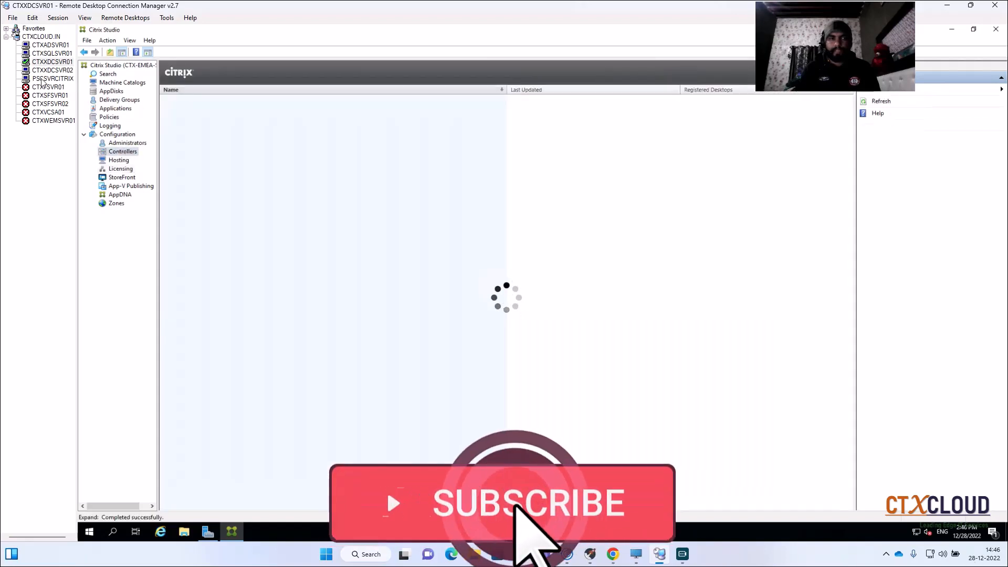
left_click(115, 84)
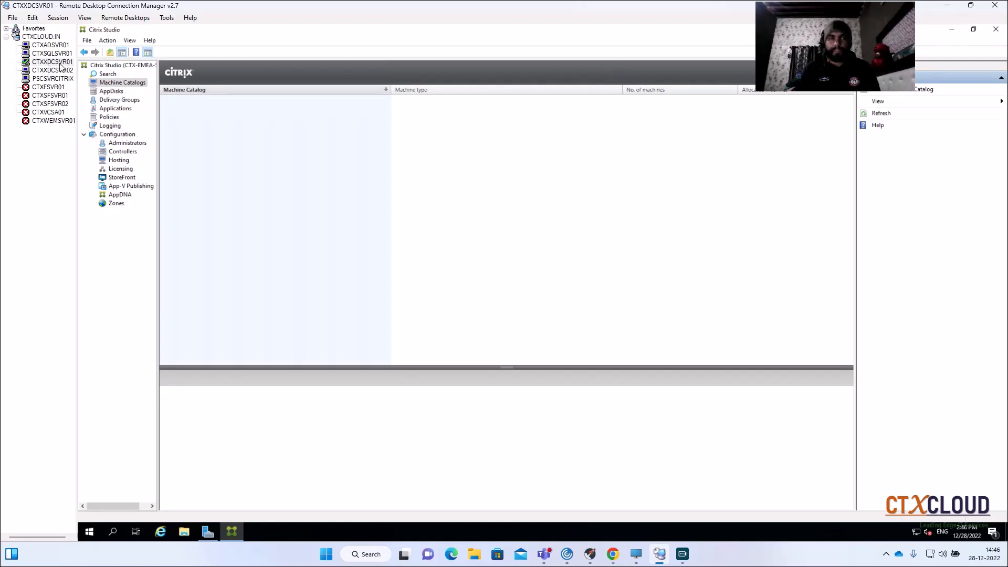
- Compare the CTXXDCSVR01 and CTXXDCSVR02 sessions, ending on Citrix Studio on CTXXDCSVR02
left_click(54, 72)
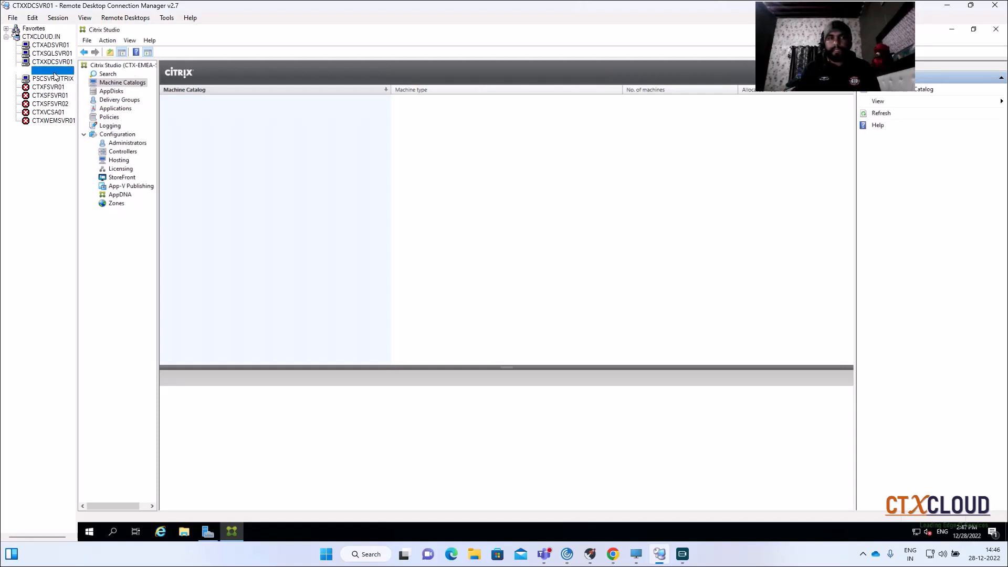
left_click(48, 64)
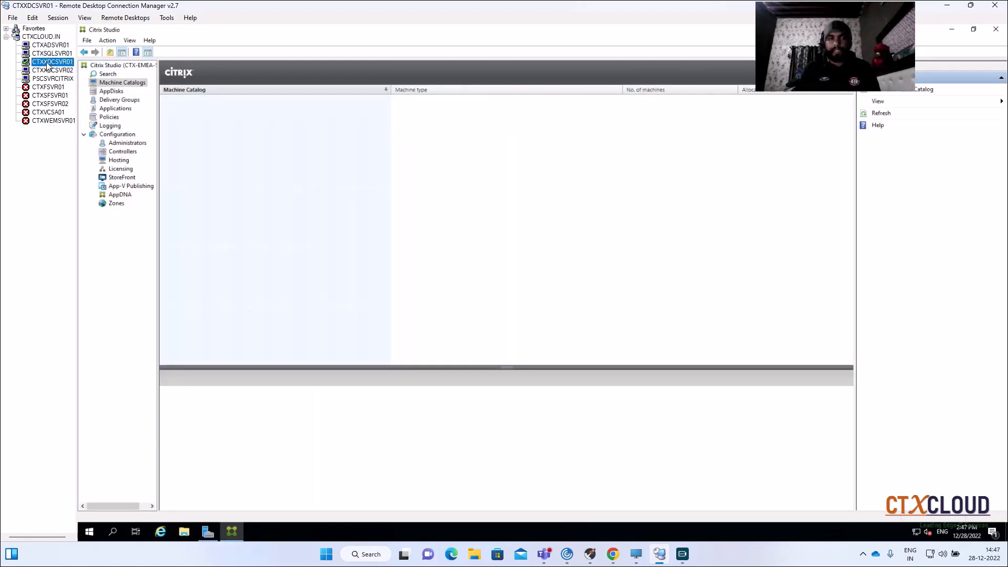
left_click(47, 72)
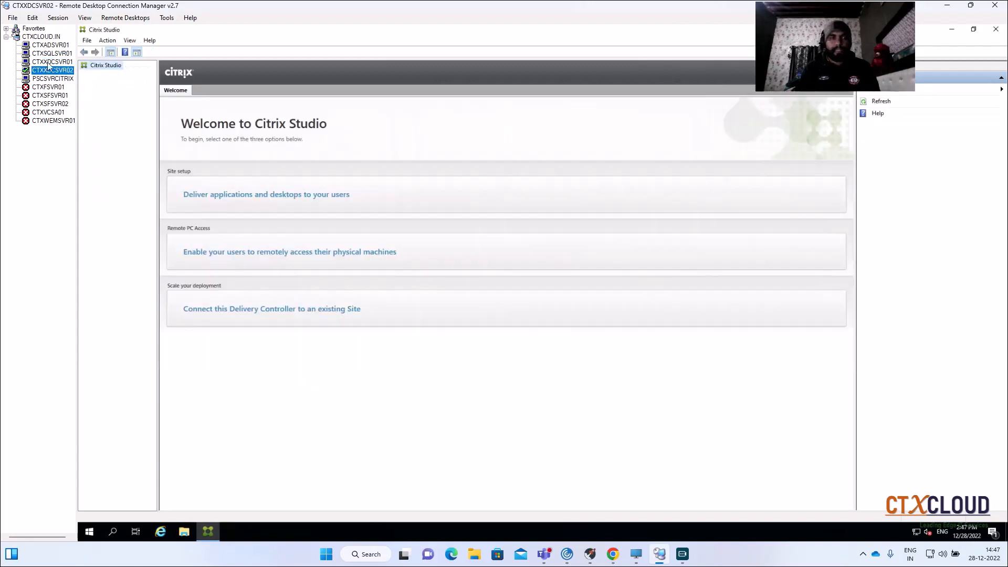
- Ping CTXXDCSVR02 from a command prompt on that server, taking the server name from its connection properties, and close the prompt
right_click(92, 535)
left_click(124, 485)
type("cmd")
key("Return")
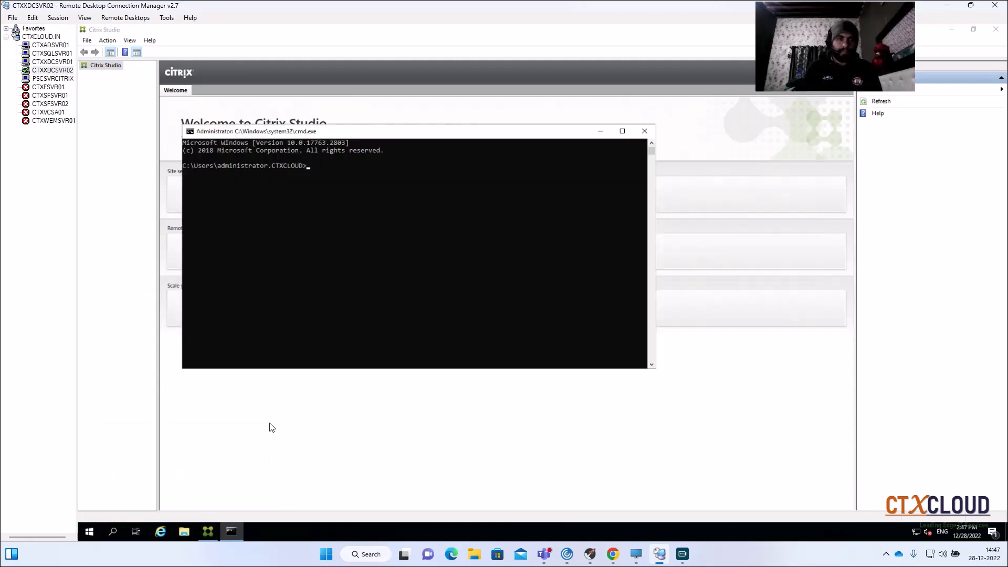
type("ping")
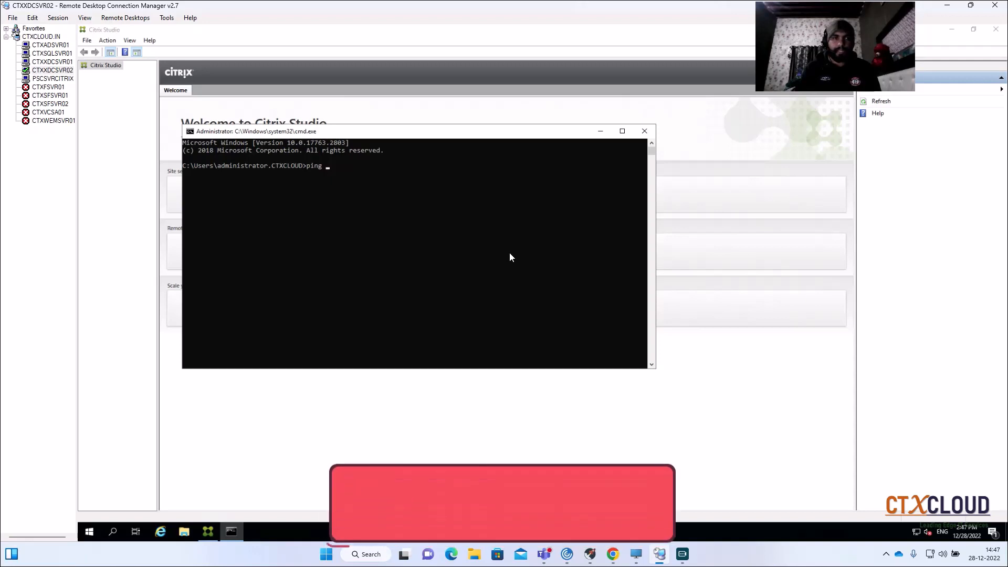
right_click(55, 71)
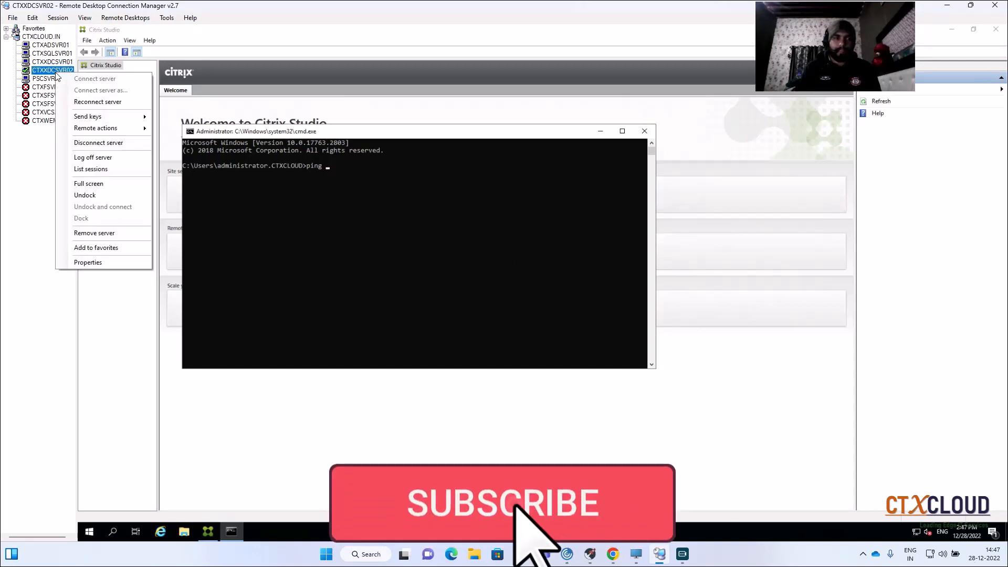
left_click(96, 272)
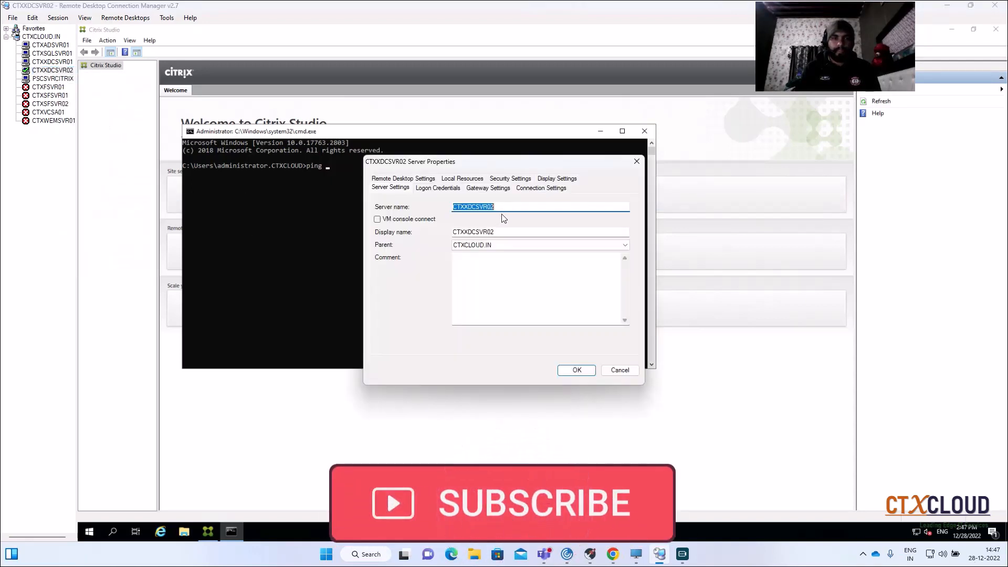
left_click(619, 370)
right_click(405, 216)
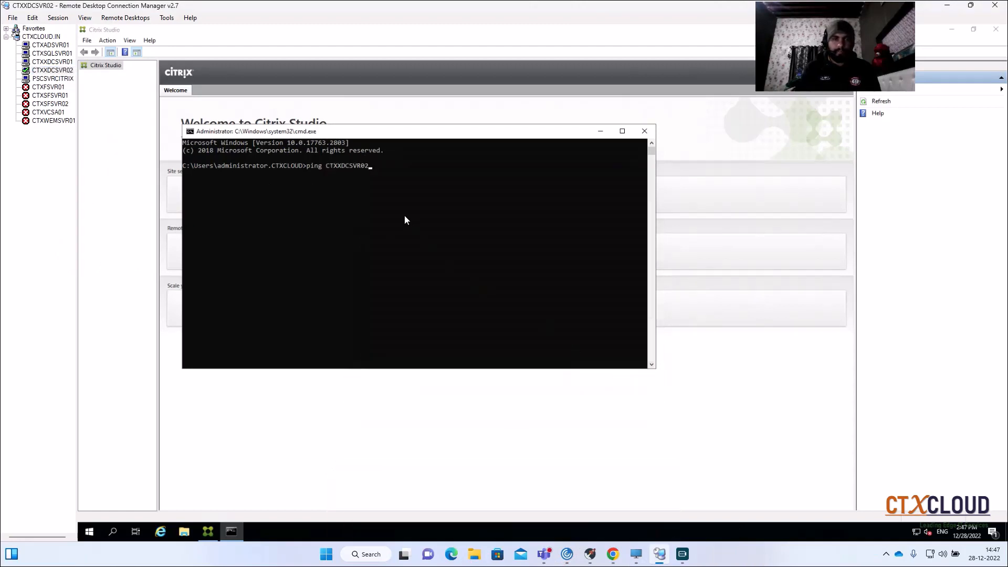
key("Return")
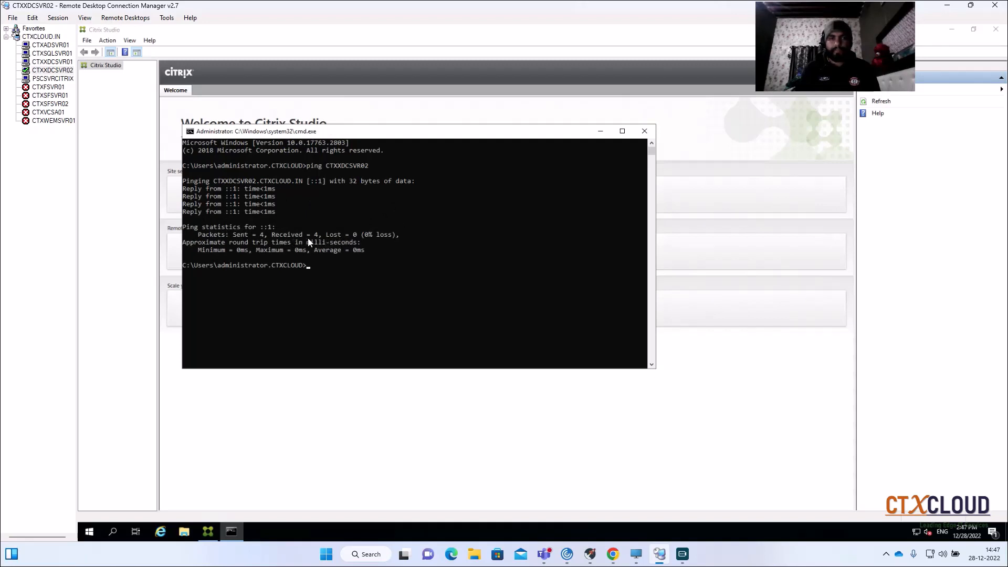
left_click(645, 130)
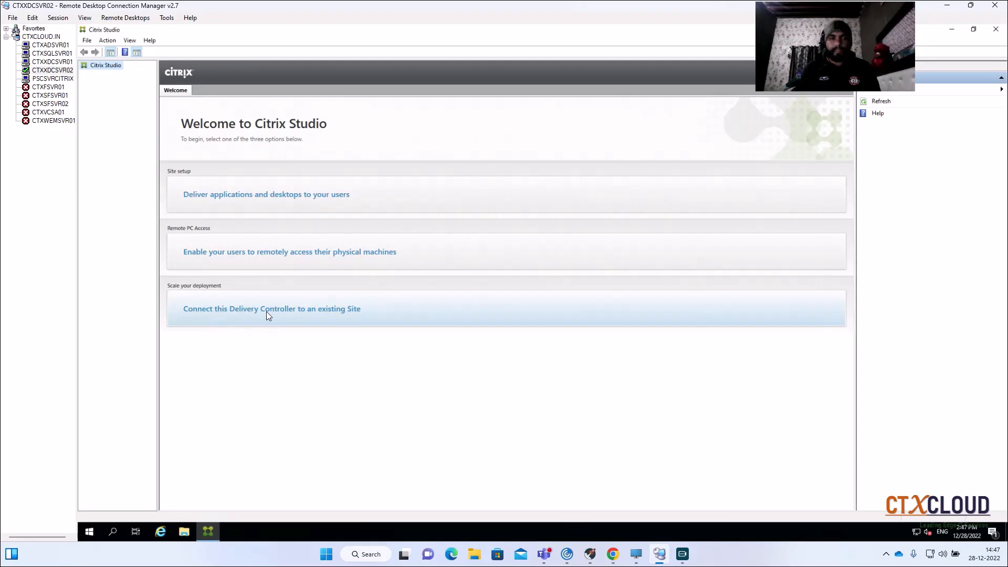
- Start connecting this Delivery Controller to an existing site, and copy the first controller's server name from the CTXXDCSVR01 connection properties
left_click(294, 311)
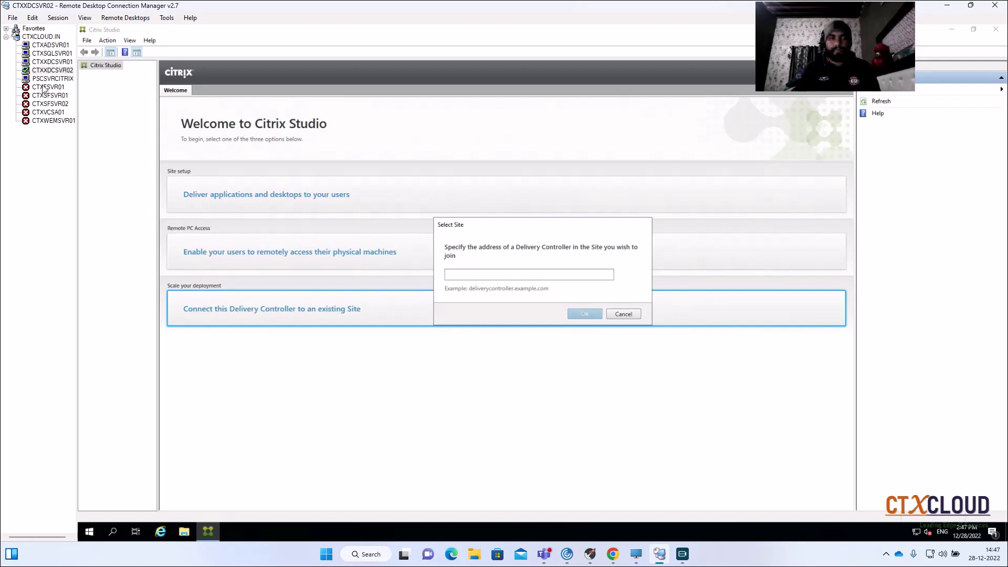
left_click(46, 63)
right_click(45, 64)
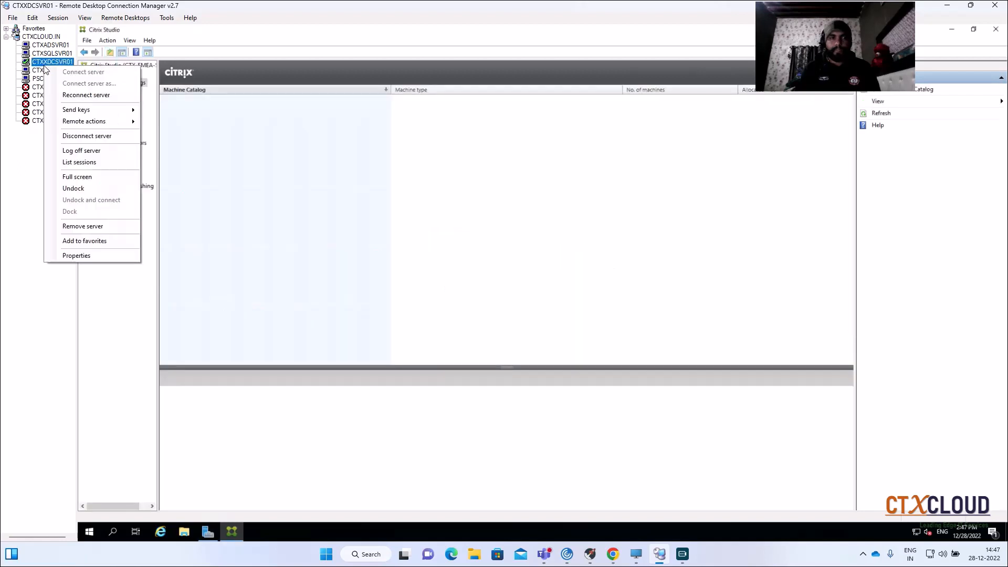
left_click(70, 256)
key("ctrl+c")
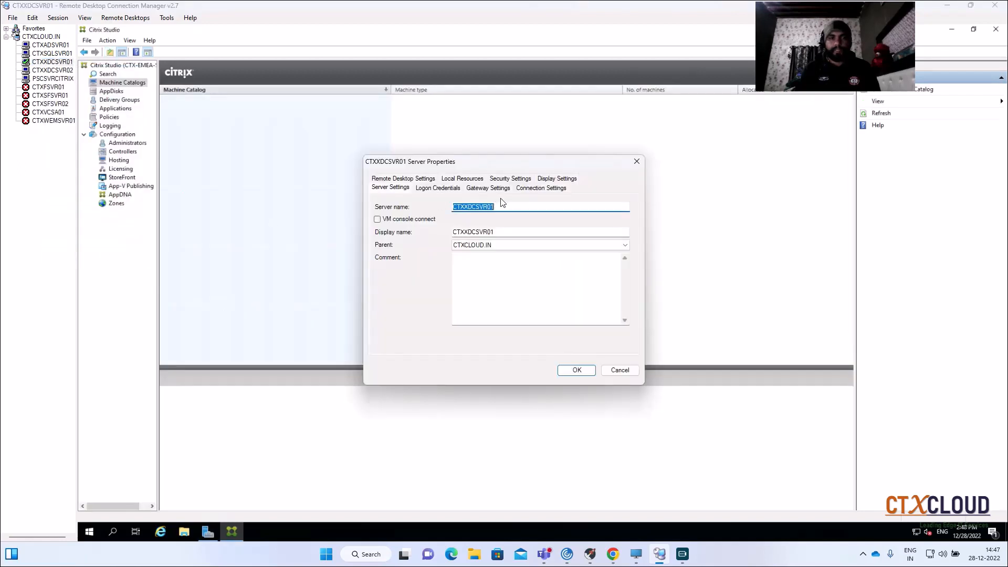
left_click(576, 369)
left_click(53, 70)
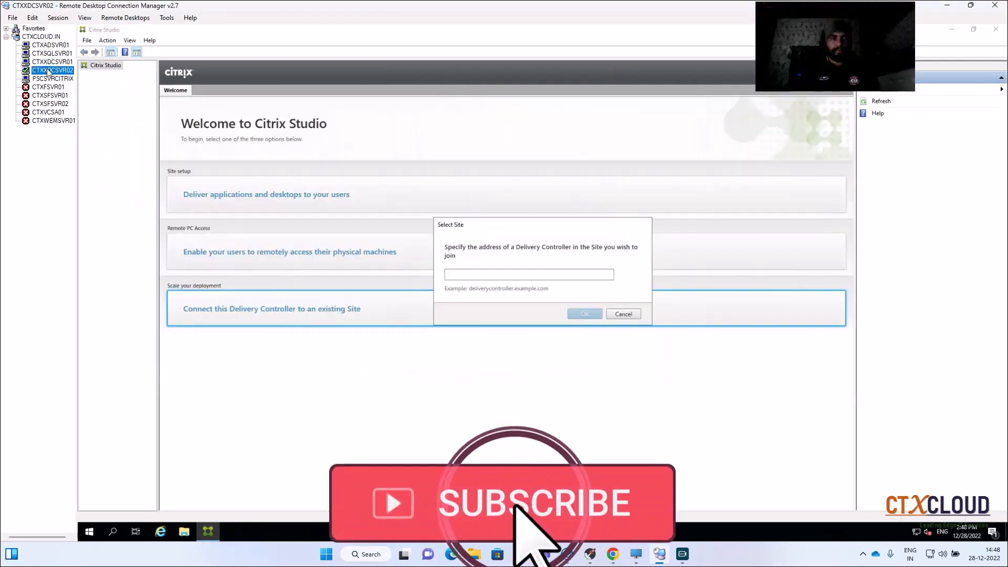
- Join the existing site through controller address CTXXDCSVR01.ctxcloud.in and let Studio update the database automatically
left_click(481, 277)
key("ctrl+v")
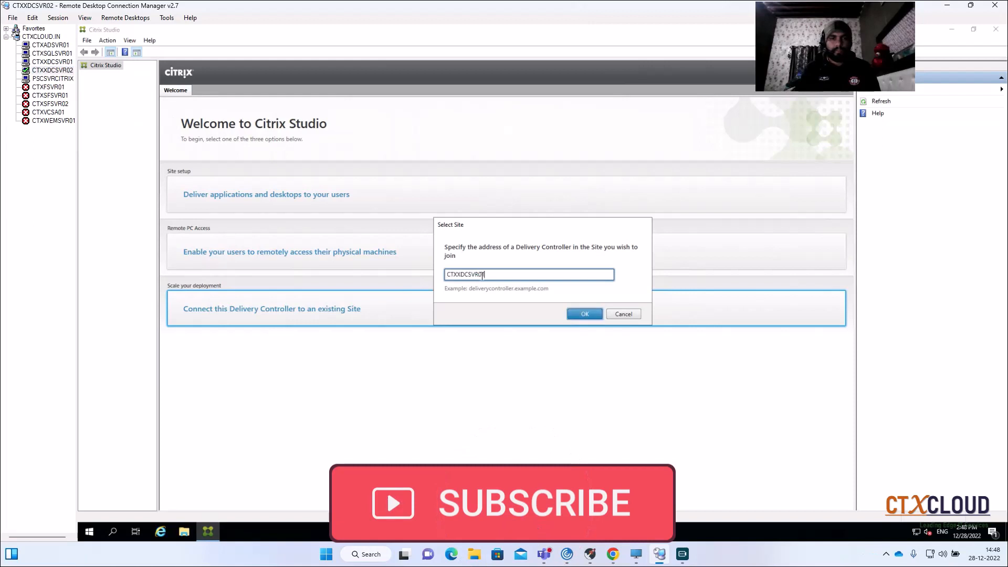
type(".c")
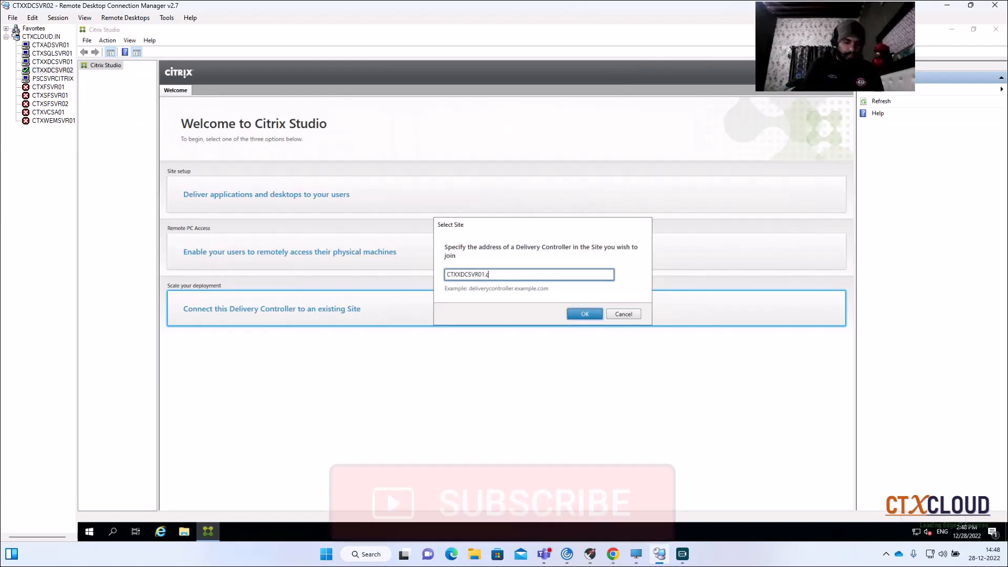
type("txcloud.in")
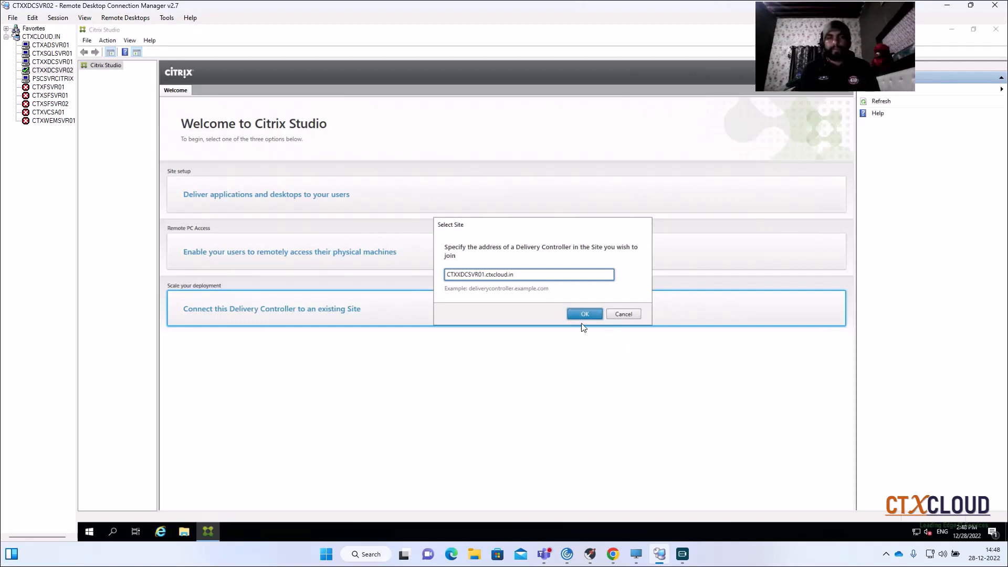
left_click(580, 317)
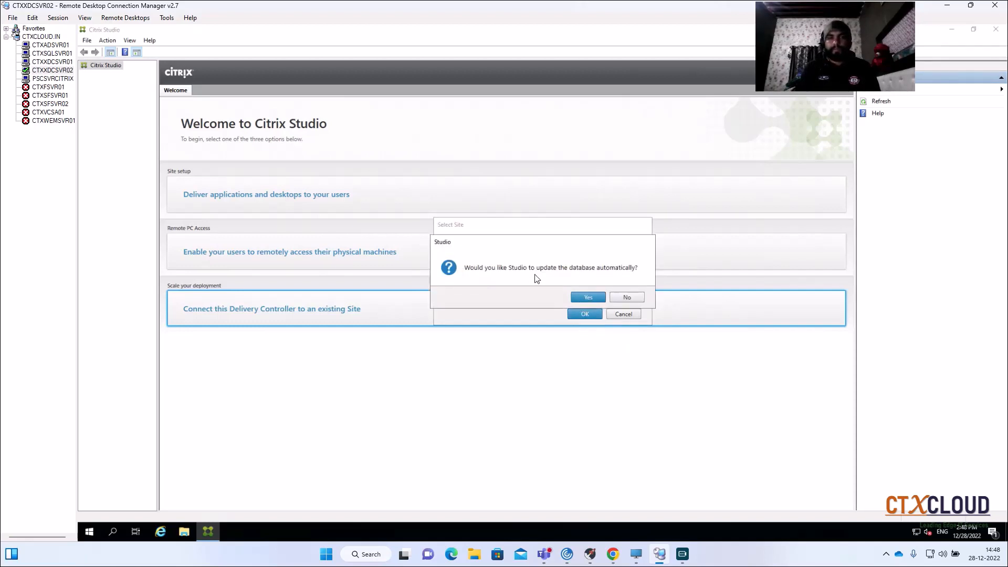
left_click(586, 297)
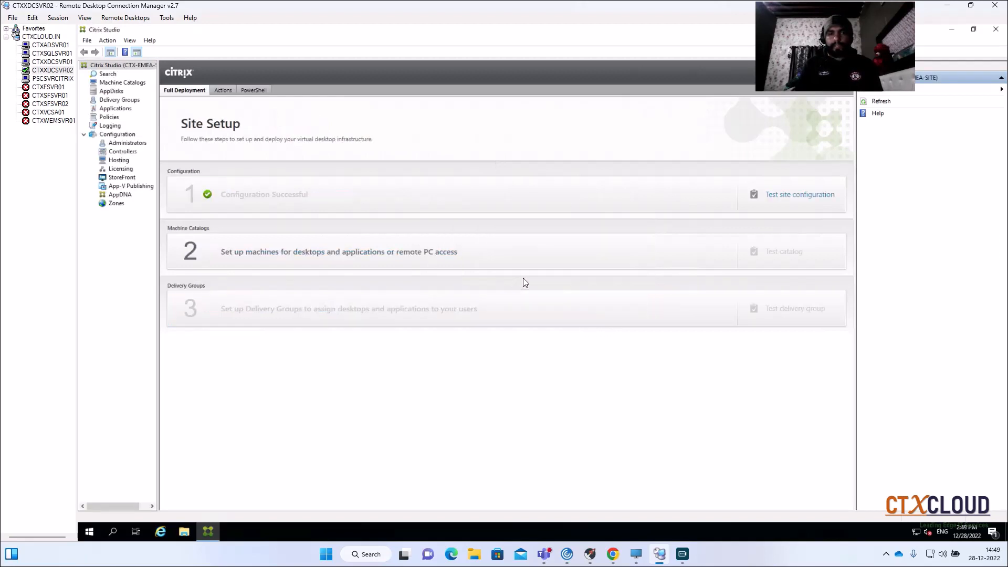
- Open Machine Catalogs on CTXXDCSVR02 and compare its Citrix Studio console with the one on CTXXDCSVR01
left_click(113, 84)
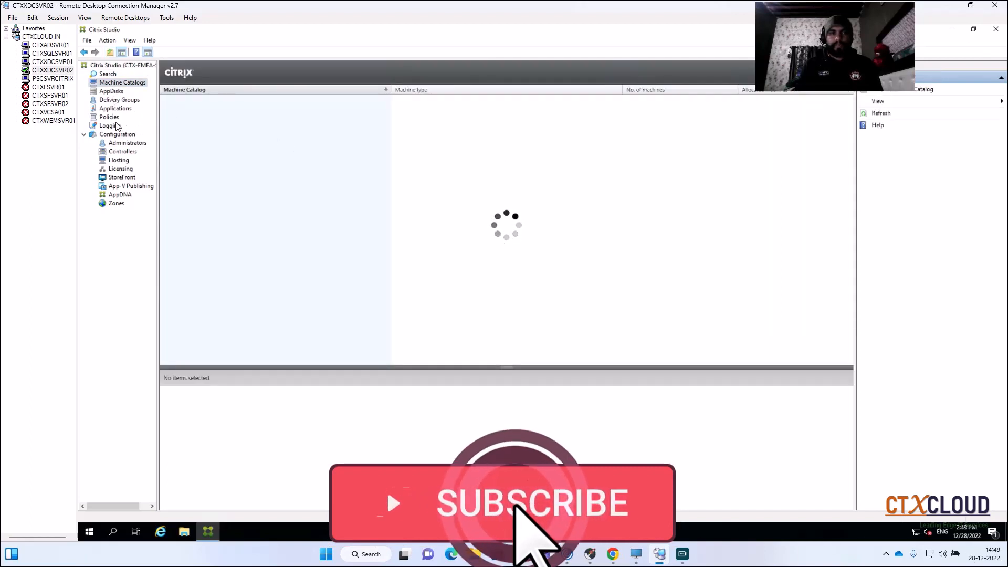
left_click(57, 64)
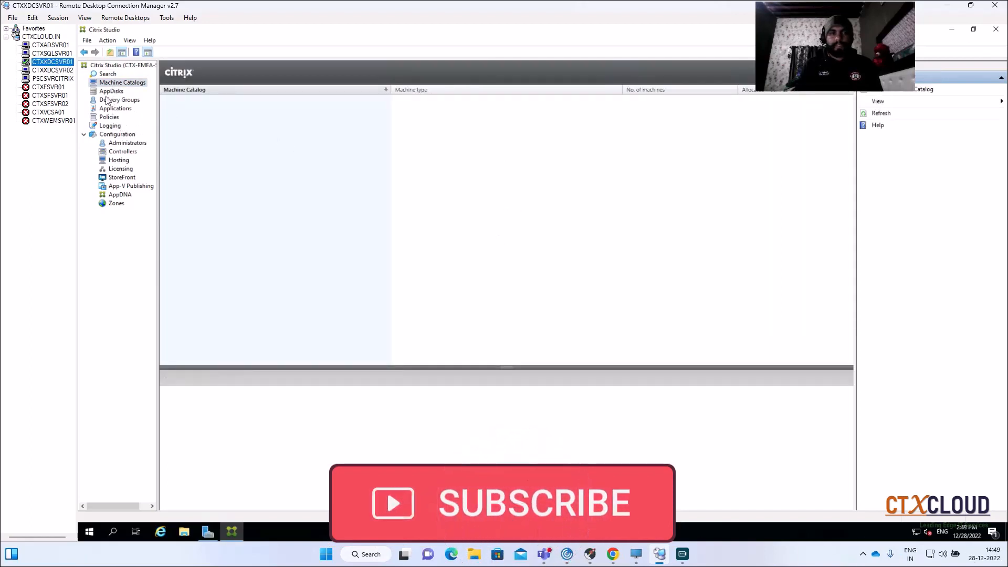
left_click(53, 70)
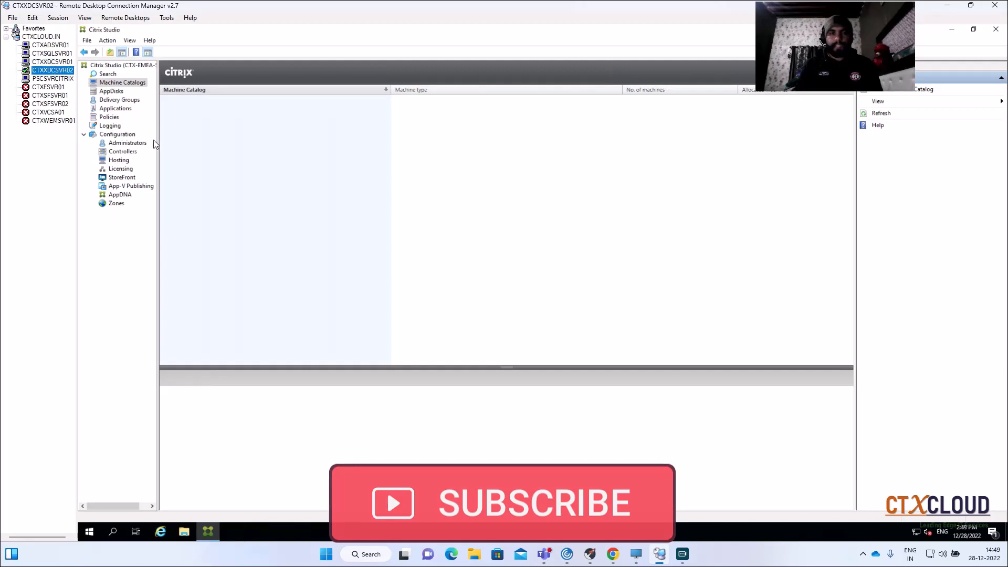
left_click(47, 63)
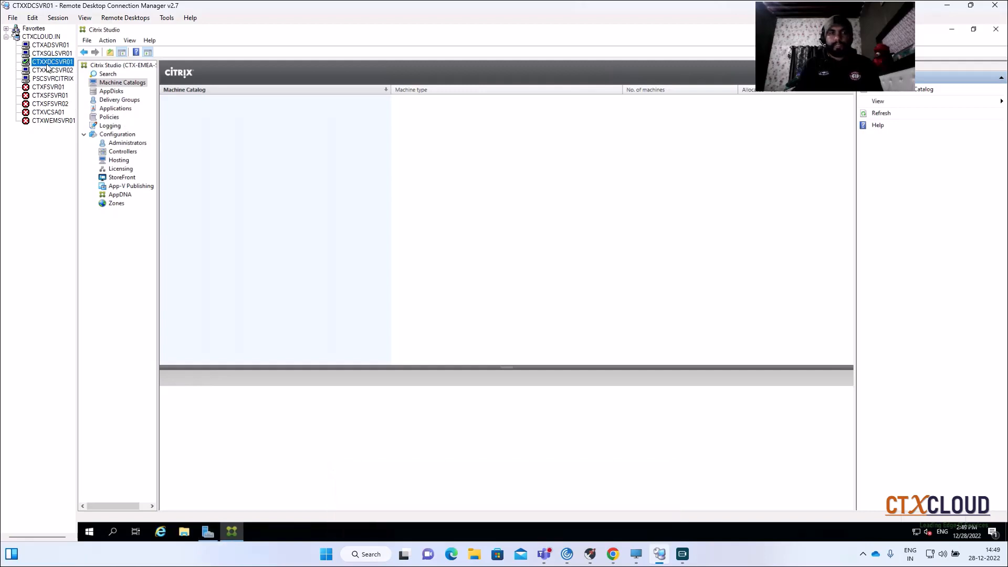
left_click(55, 70)
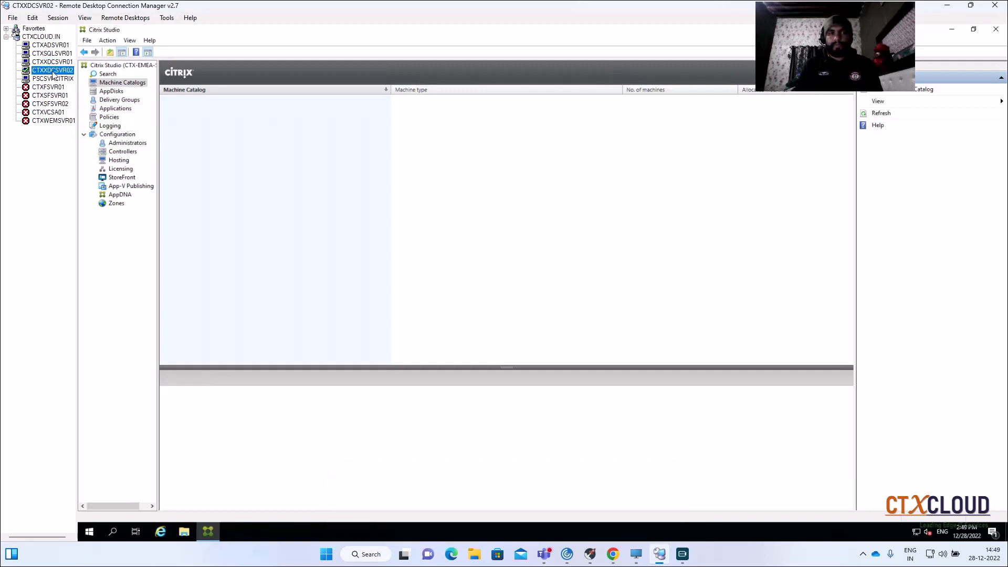